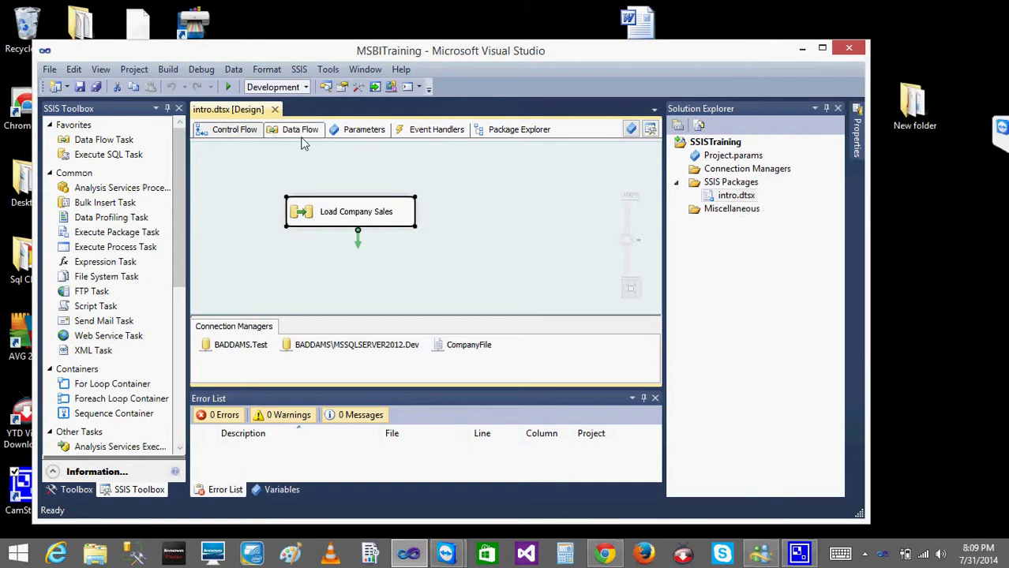
Compare the package's control flow with the data flow inside the Load Company Sales task
click(366, 274)
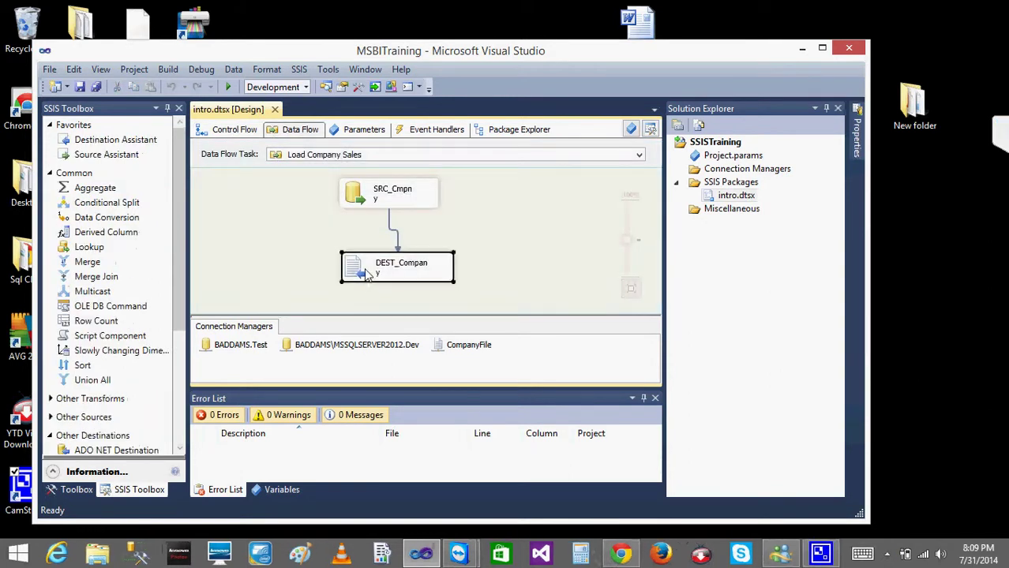
click(285, 228)
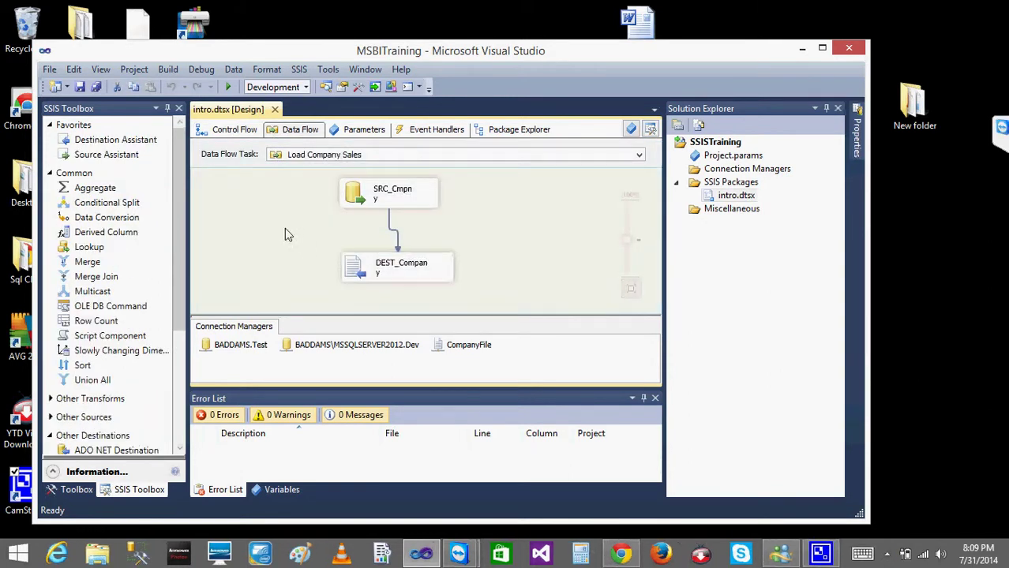
click(234, 130)
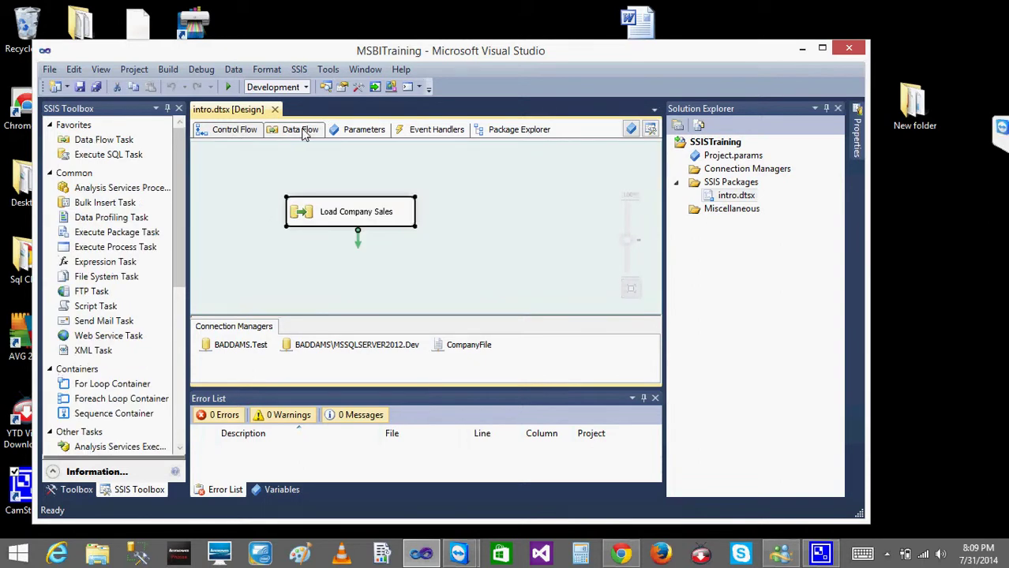
click(300, 131)
click(246, 138)
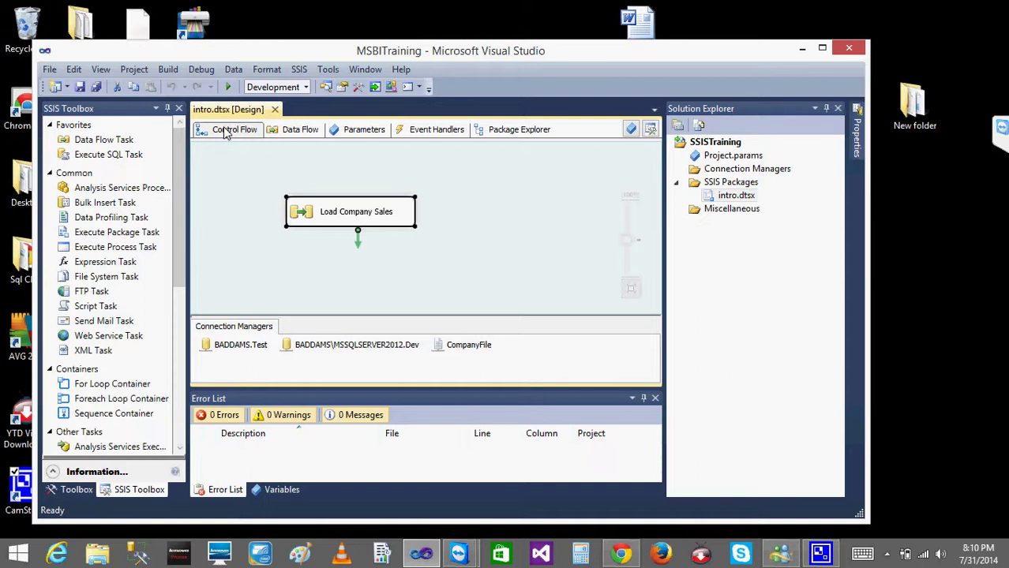
click(294, 130)
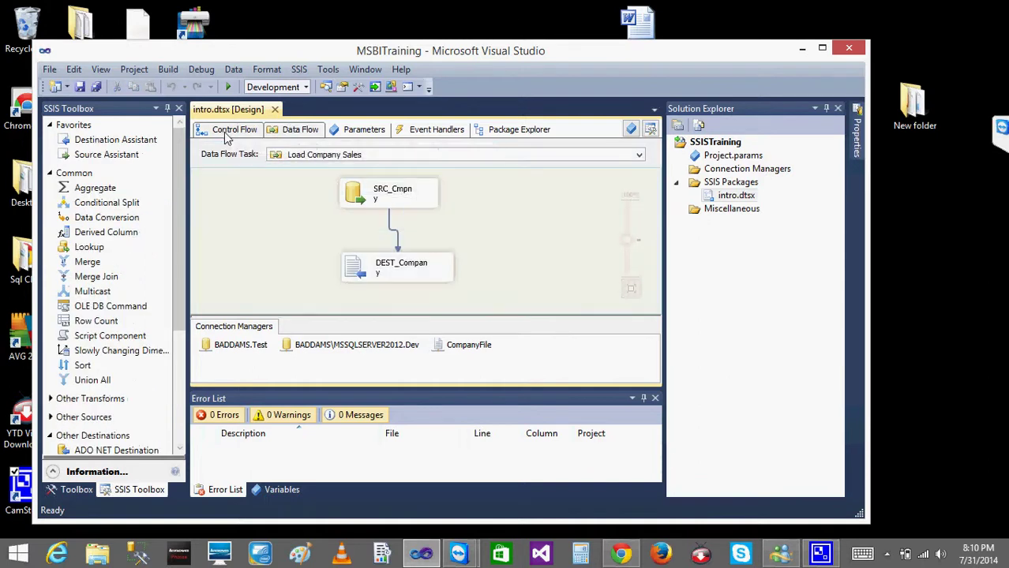
click(229, 133)
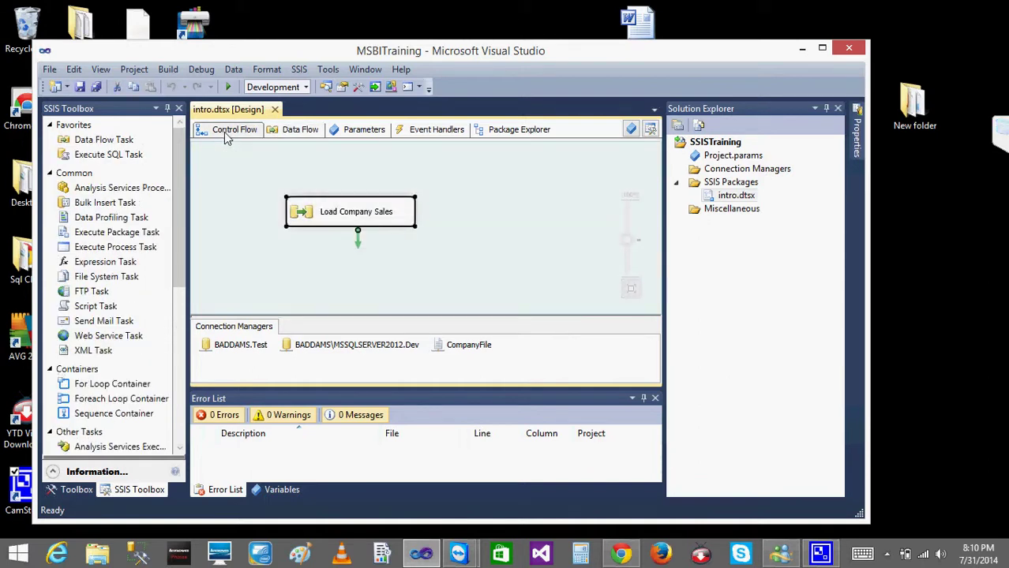
click(294, 130)
click(237, 131)
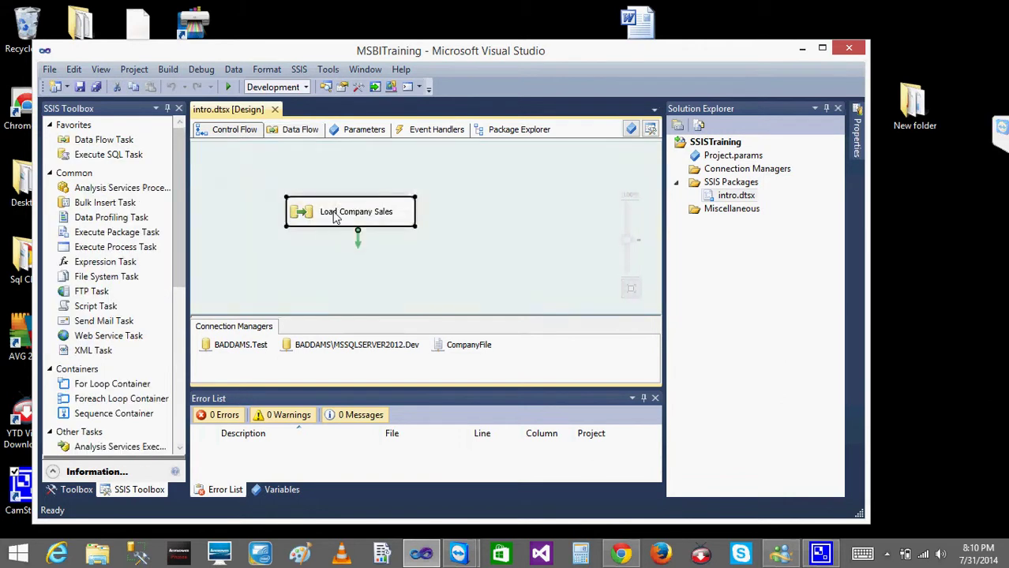
click(293, 129)
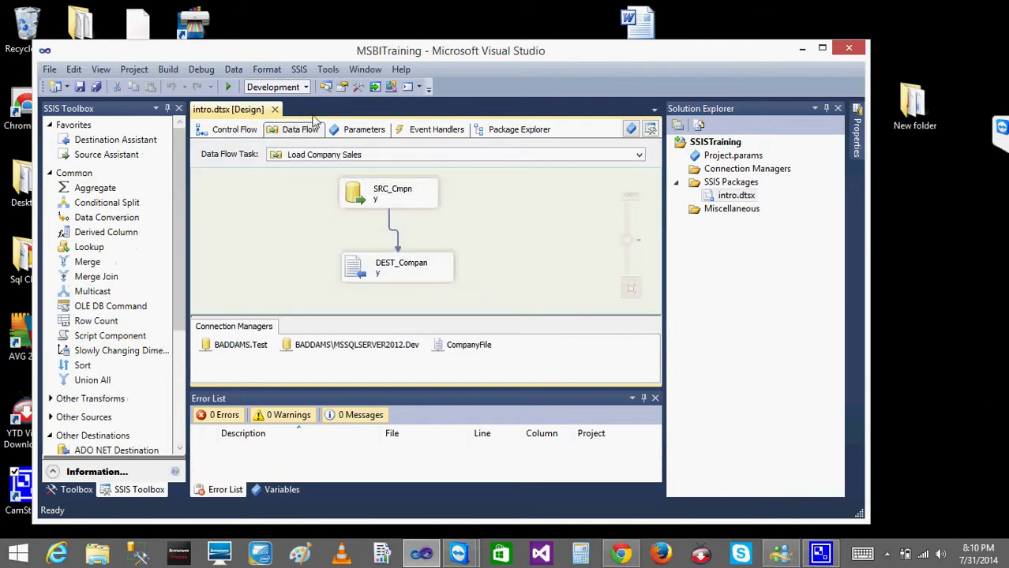
click(221, 133)
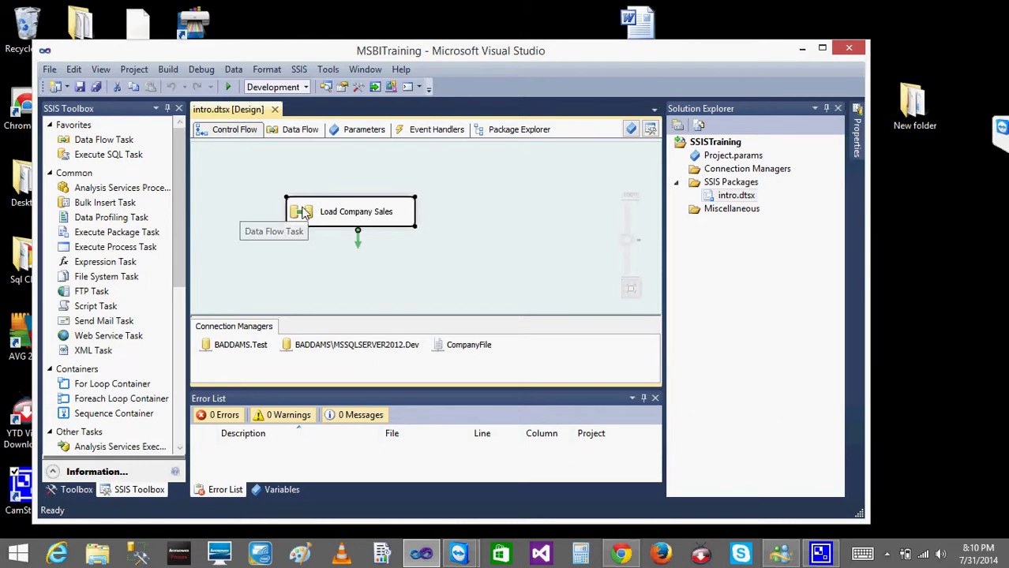
Add two more Data Flow Tasks to the control flow, one above and one below Load Company Sales
drag(114, 144, 250, 165)
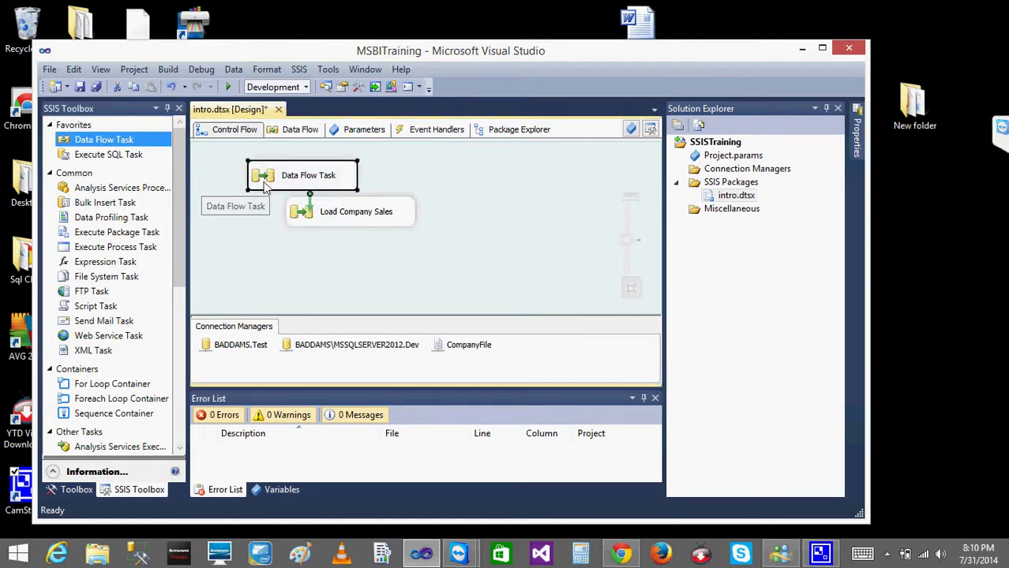
right_click(283, 183)
click(313, 191)
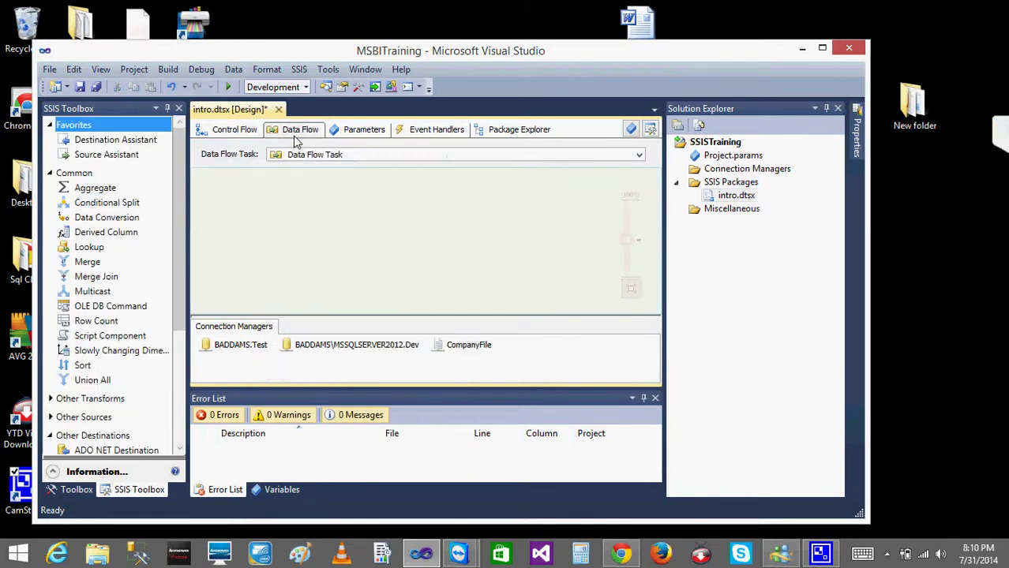
click(229, 129)
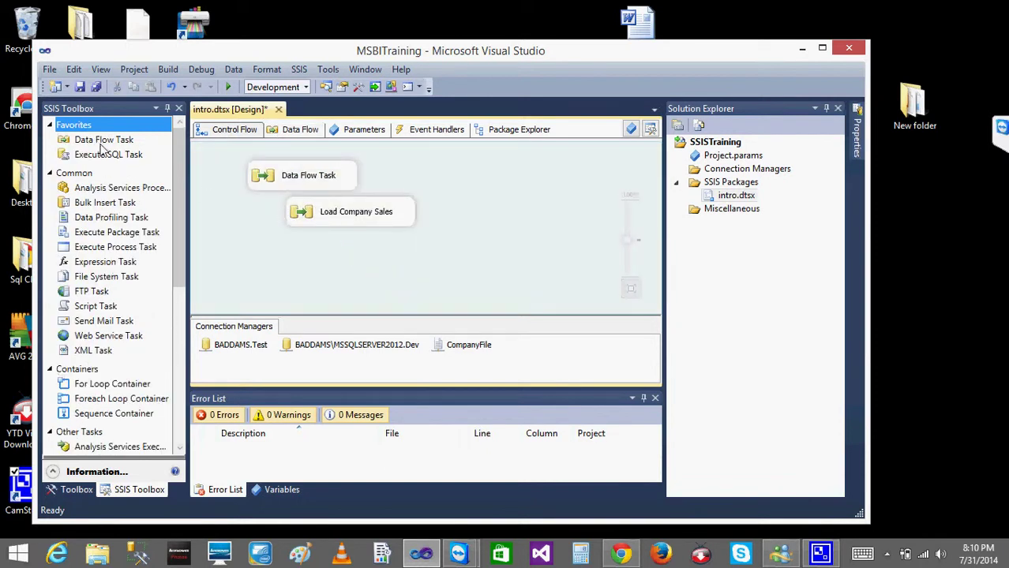
drag(101, 142, 262, 263)
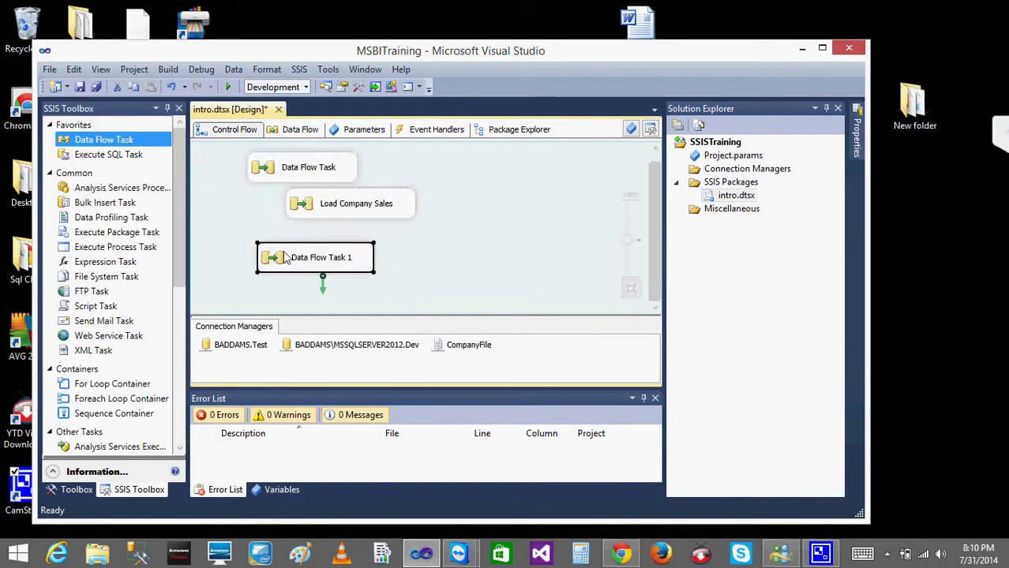
click(278, 180)
click(364, 216)
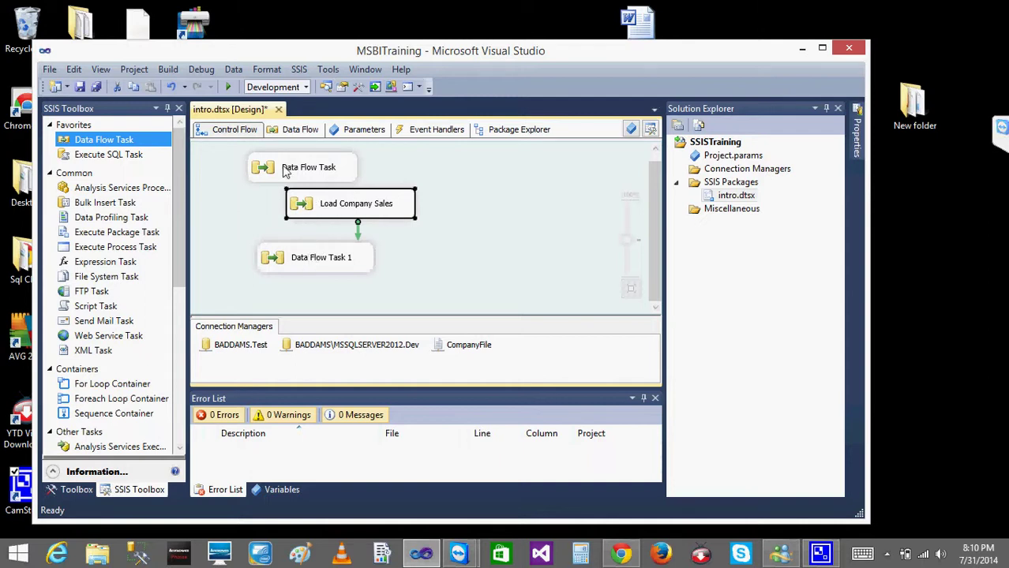
Examine the data flow of each of the three tasks, and switch directly from Load Company Sales to Data Flow Task
double_click(278, 261)
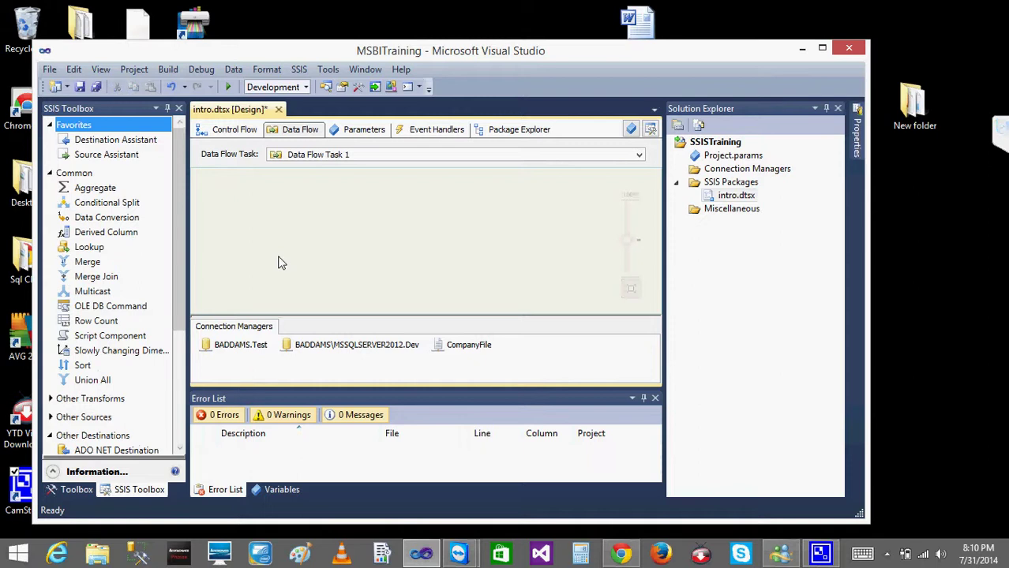
click(235, 130)
click(312, 165)
double_click(311, 164)
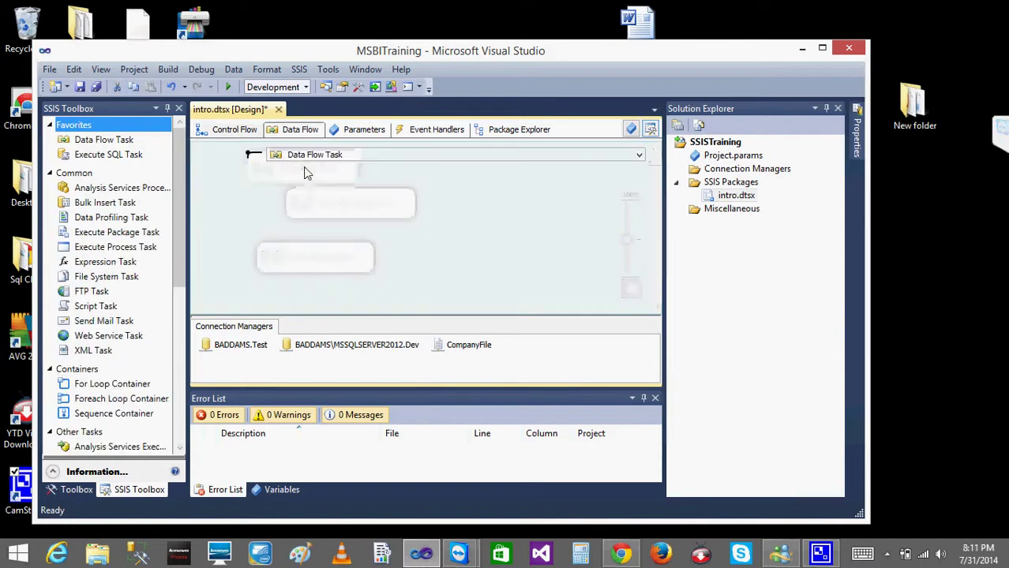
click(235, 130)
double_click(312, 265)
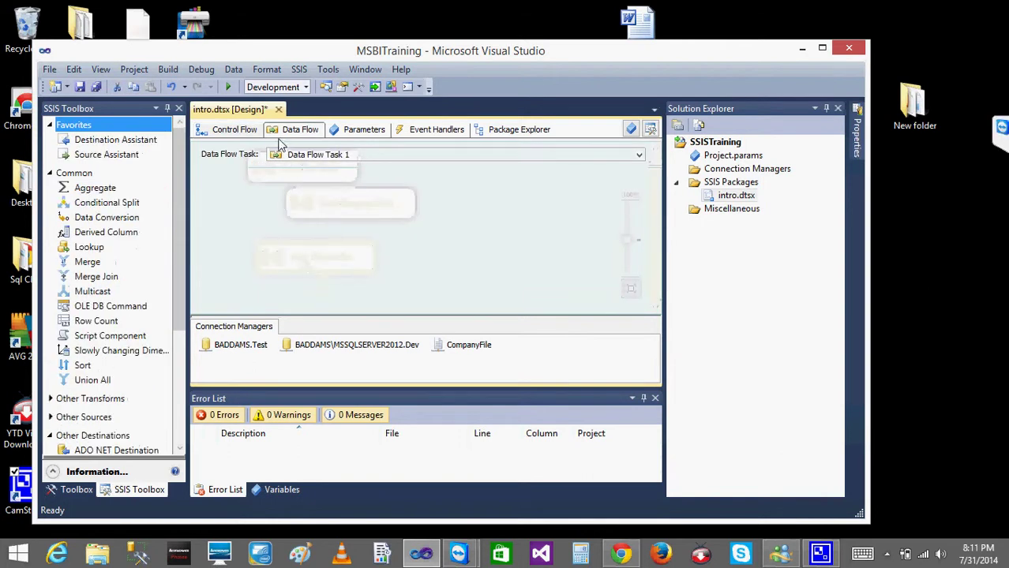
click(225, 135)
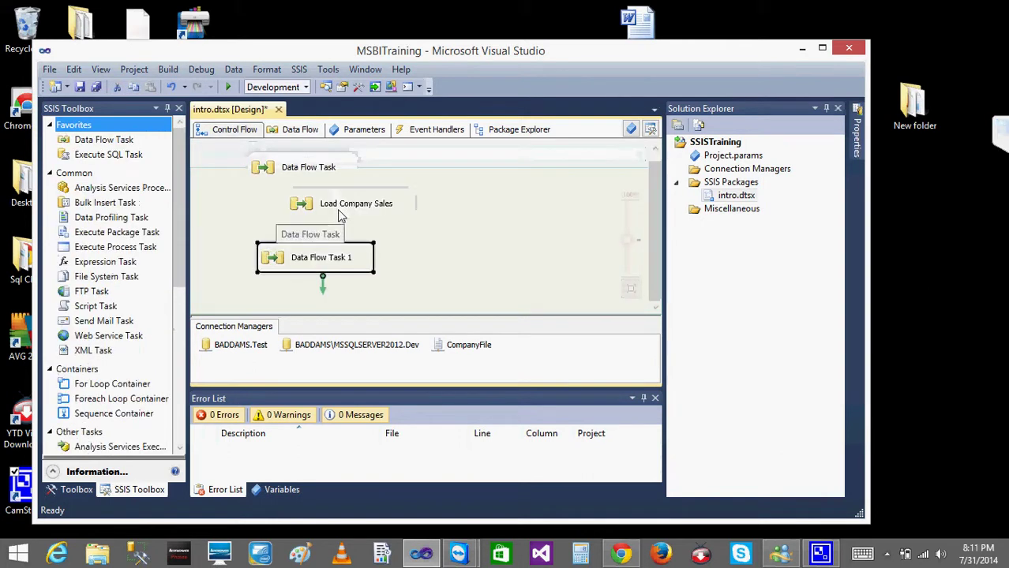
double_click(340, 212)
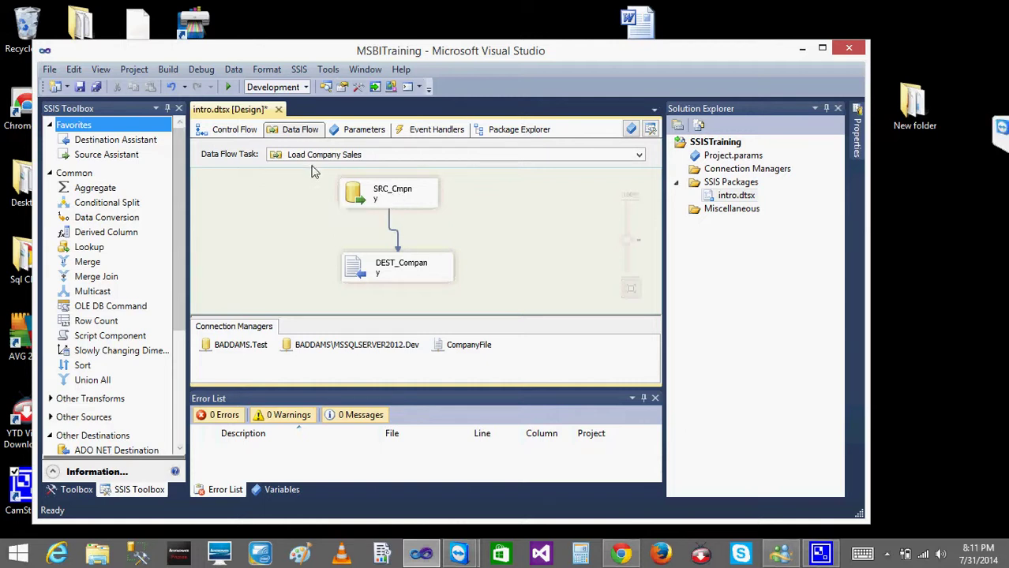
click(638, 155)
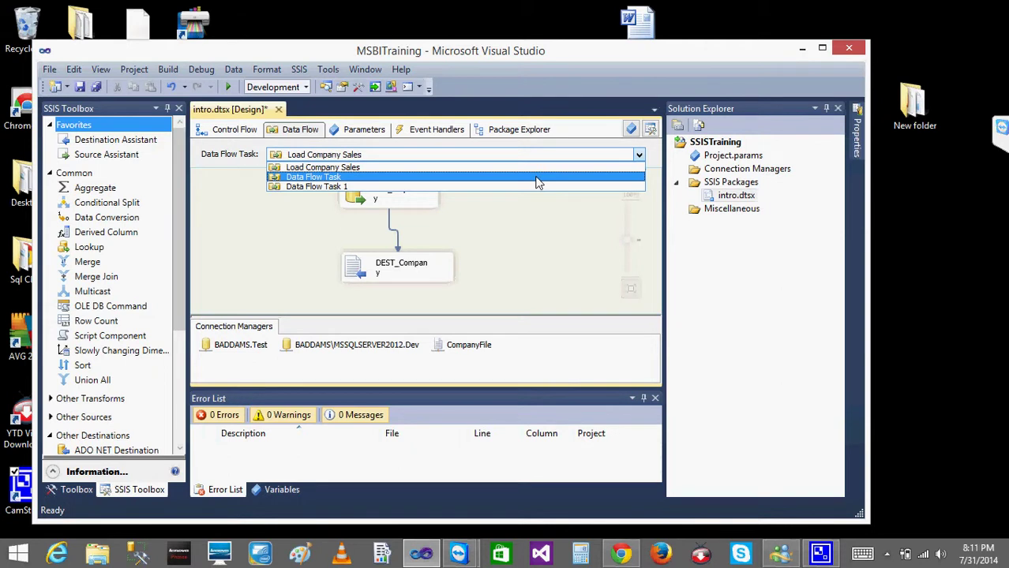
click(536, 178)
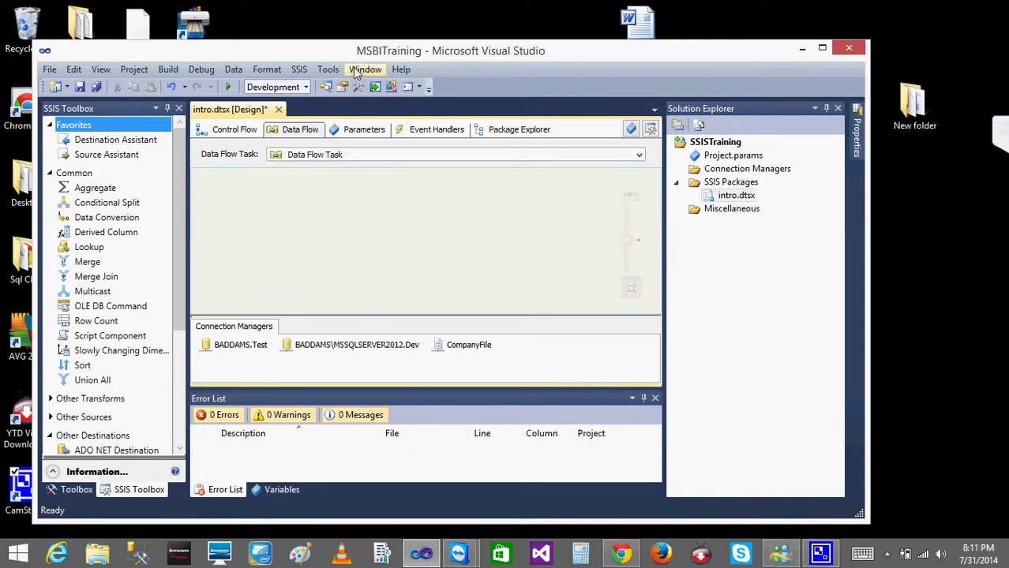
Delete Data Flow Task and Data Flow Task 1 from the control flow and close intro.dtsx without saving the changes
click(232, 132)
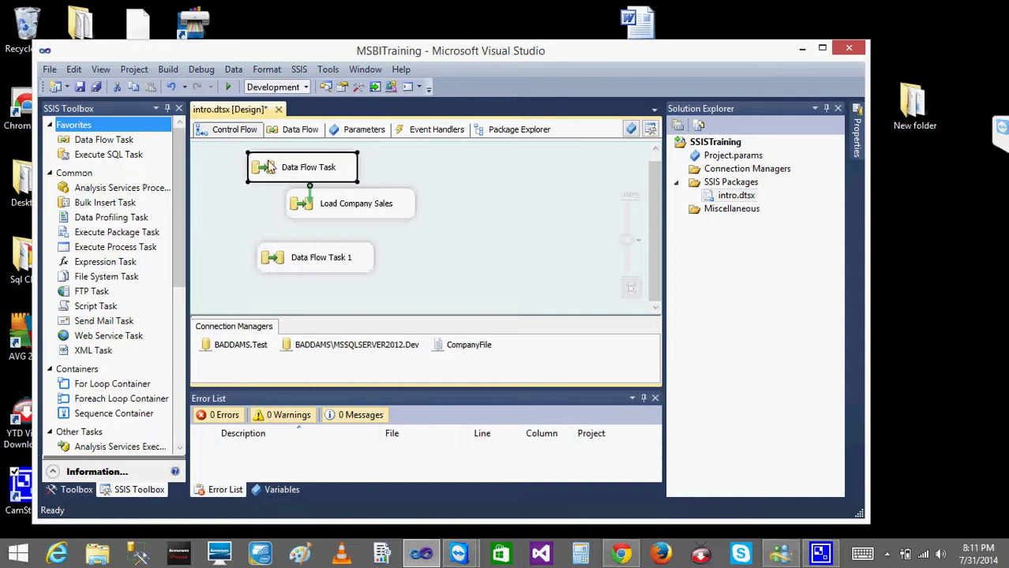
key(Delete)
click(306, 265)
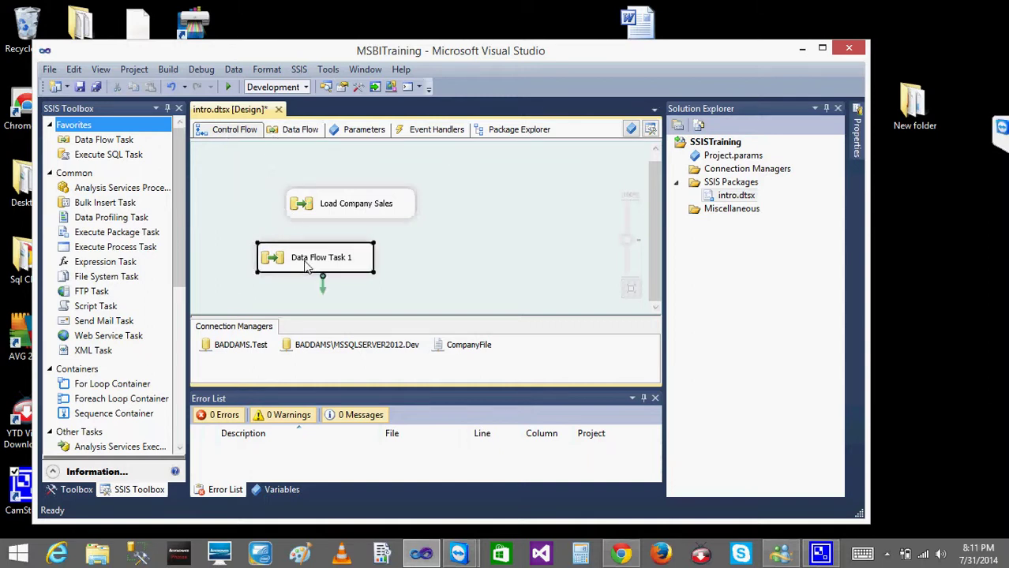
key(Delete)
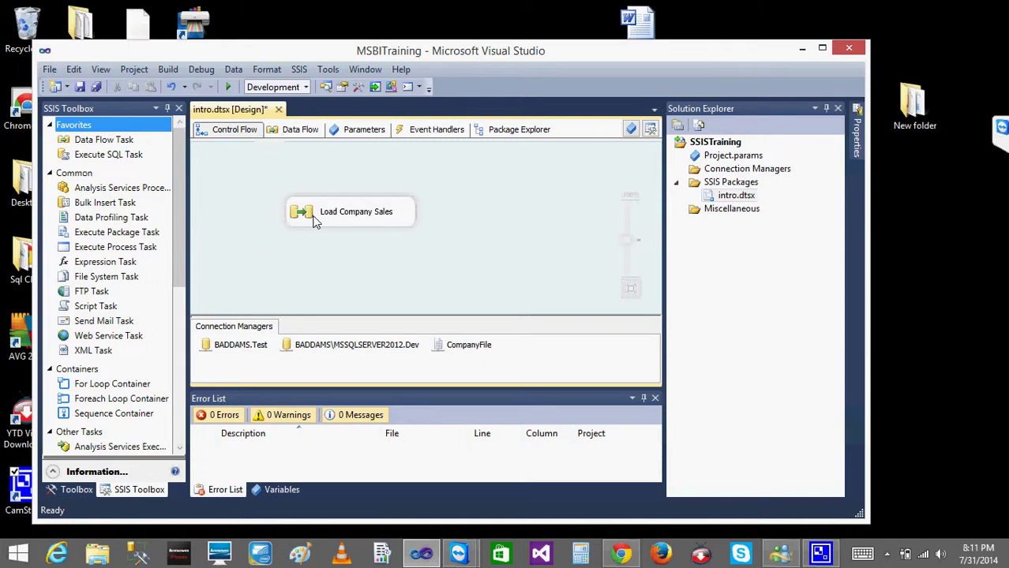
click(278, 109)
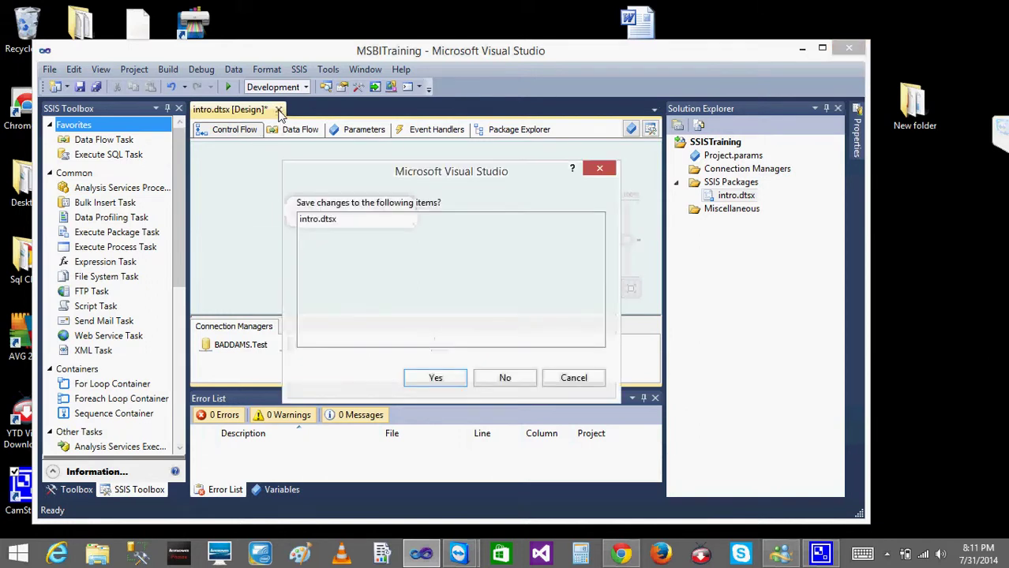
click(498, 380)
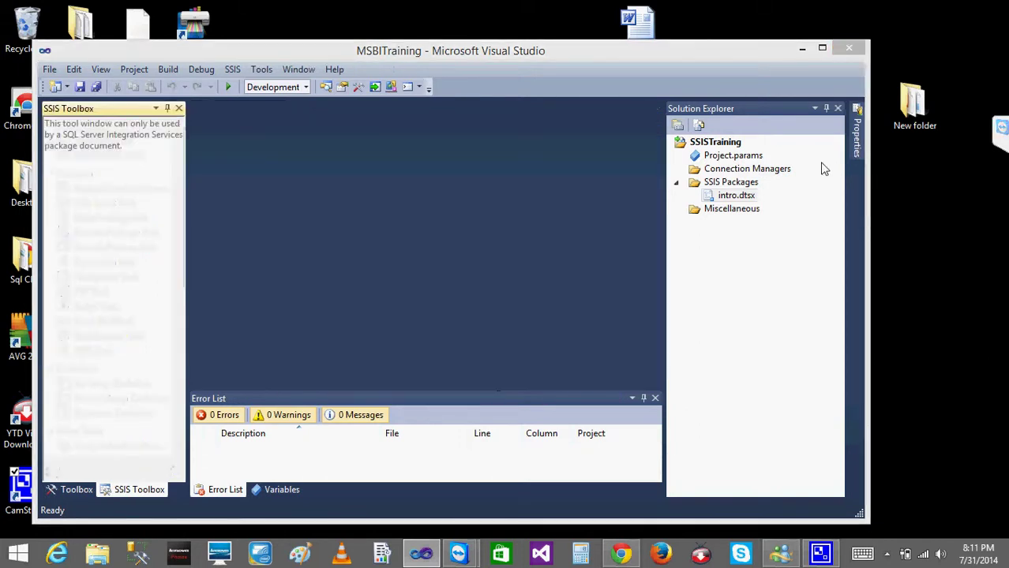
Add a new SSIS package to the SSISTraining project and rename it transformations.dtsx
right_click(720, 186)
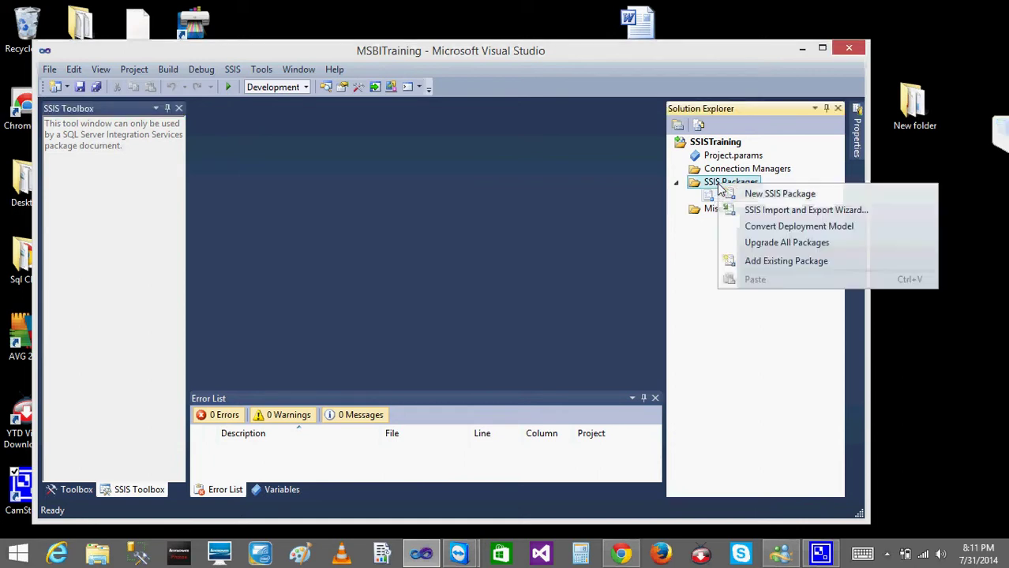
click(811, 196)
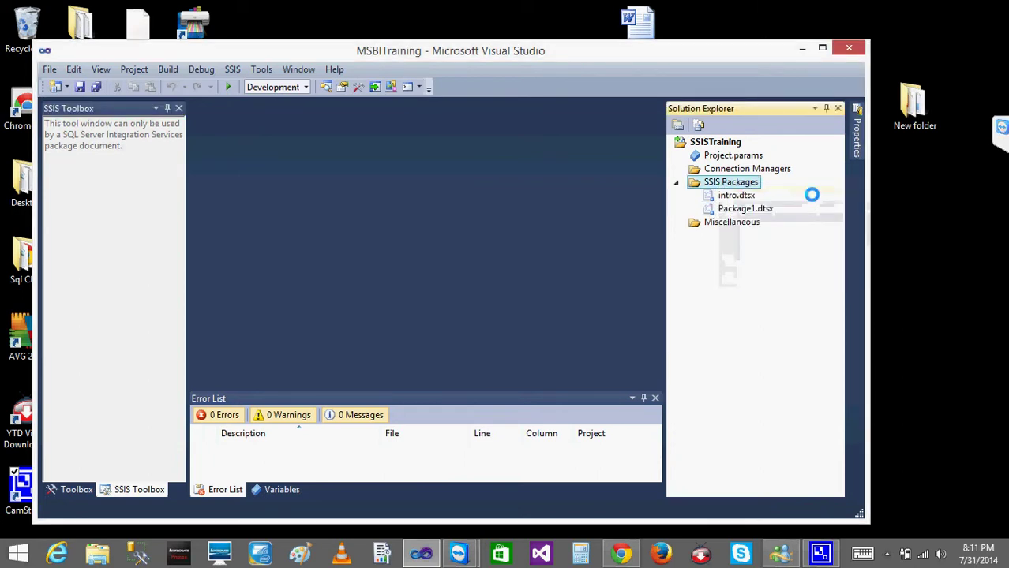
right_click(743, 210)
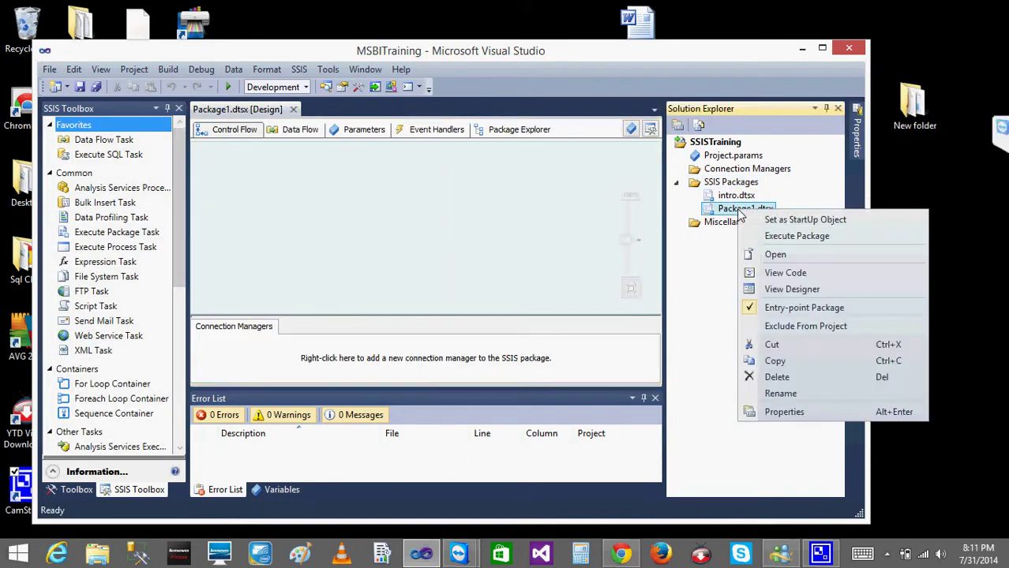
click(810, 394)
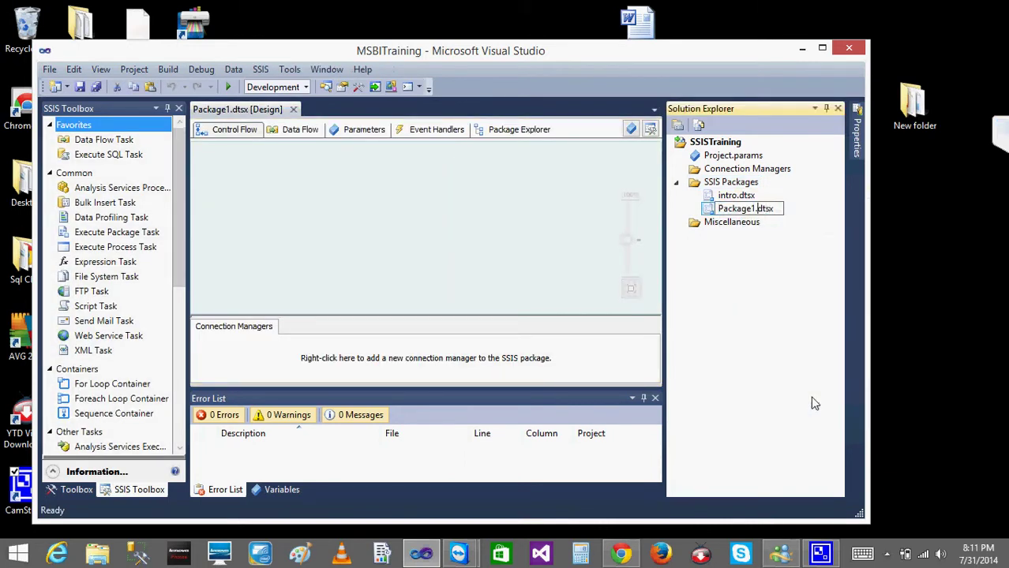
key(BackSpace)
key(BackSpace)
key(BackSpace)
key(BackSpace)
key(BackSpace)
key(BackSpace)
key(BackSpace)
key(BackSpace)
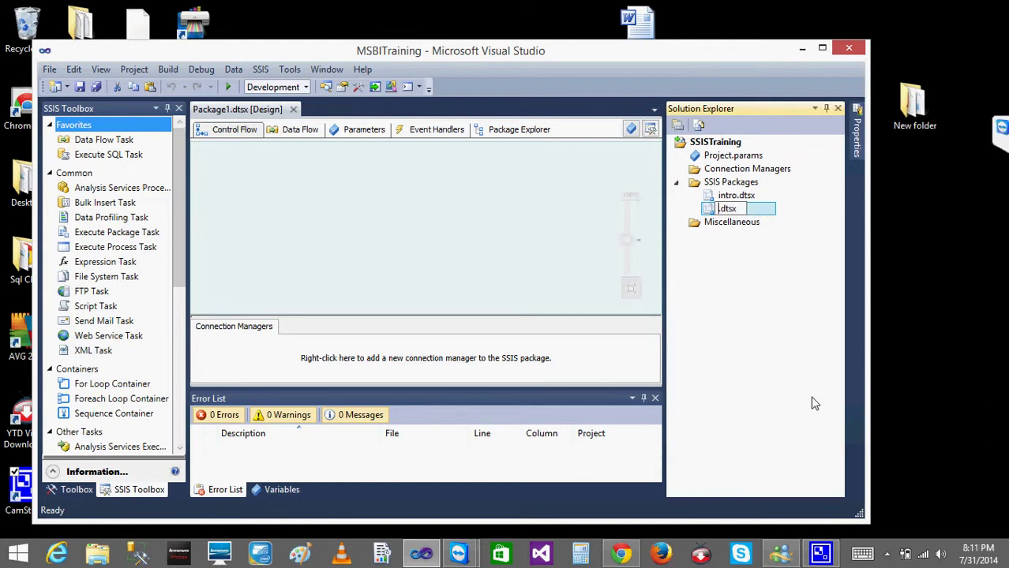
text(trans)
text(forma)
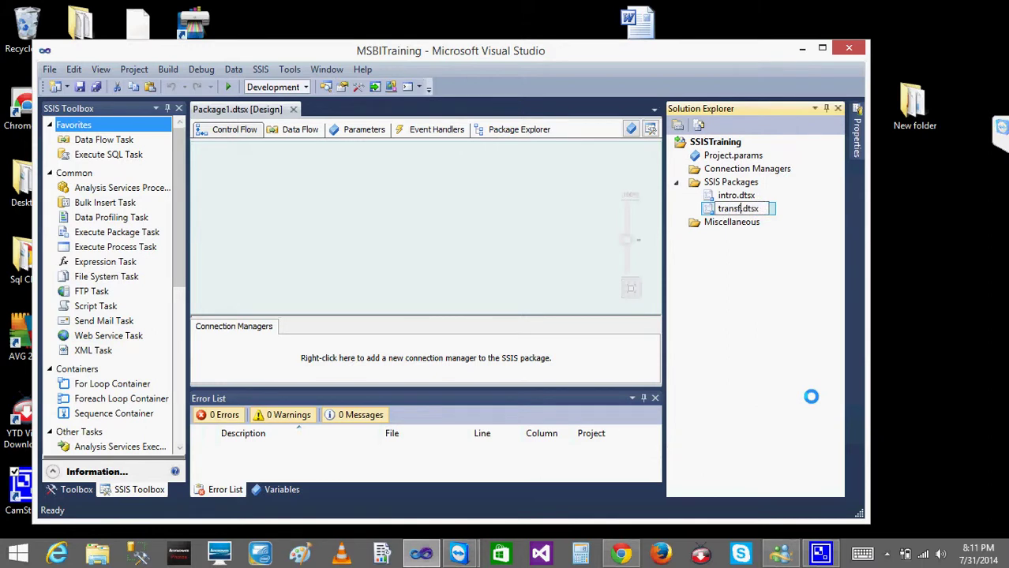
text(t)
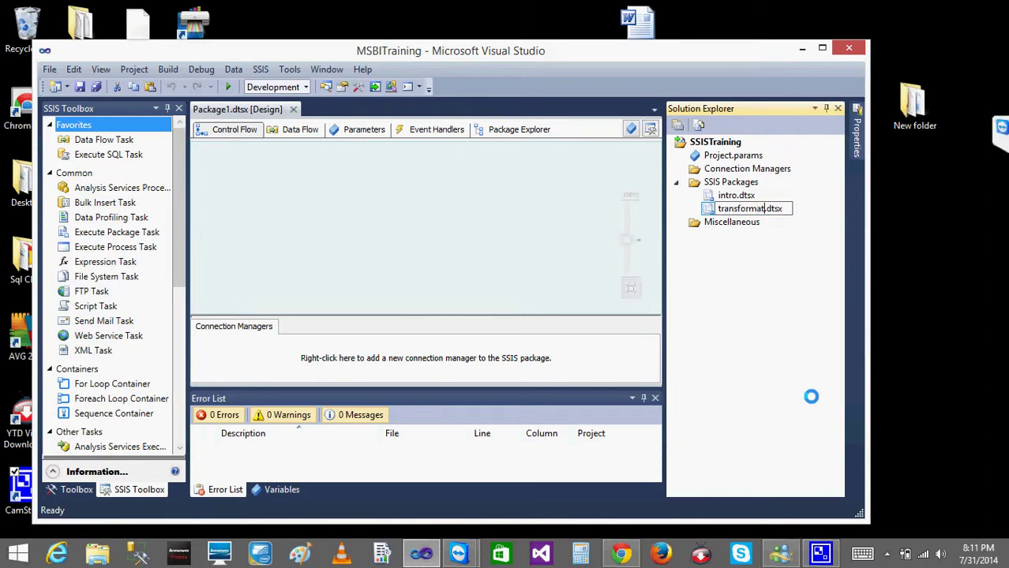
text(ions.d)
key(BackSpace)
text(s)
click(771, 262)
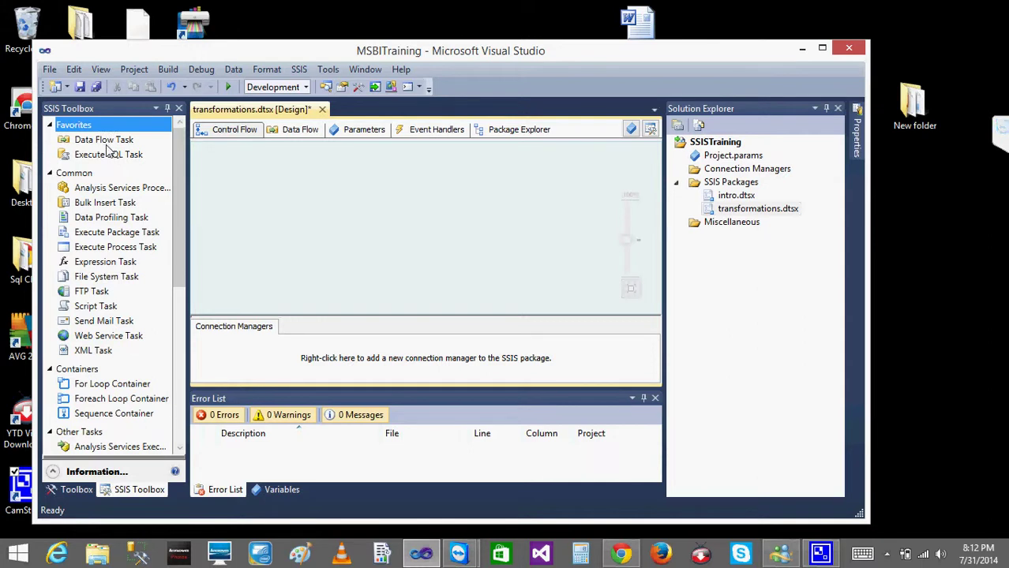
Add a Data Flow Task to the control flow of transformations.dtsx
drag(103, 139, 317, 204)
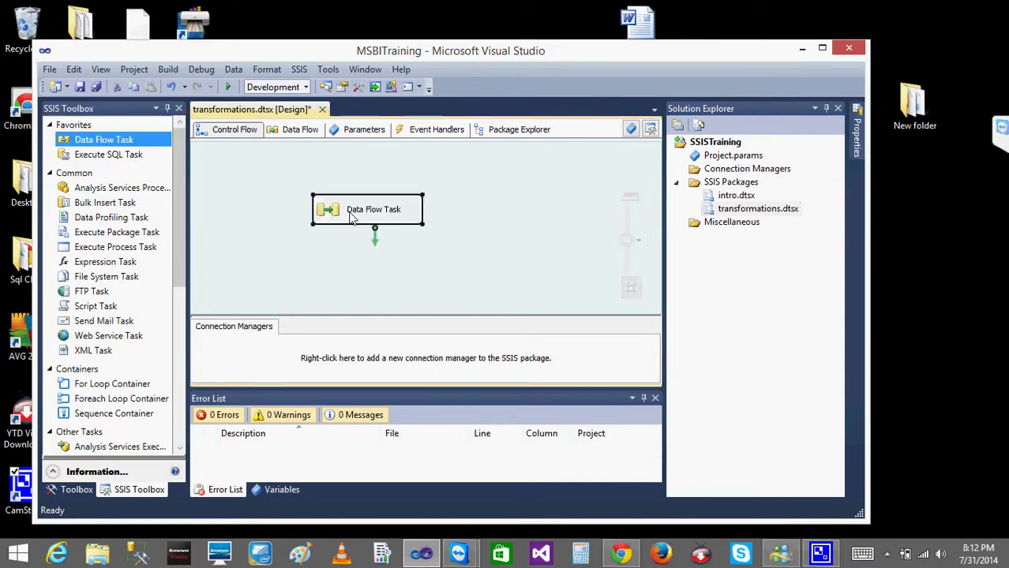
Examine the empty data flow of Data Flow Task and its available components, returning to the control flow
double_click(352, 218)
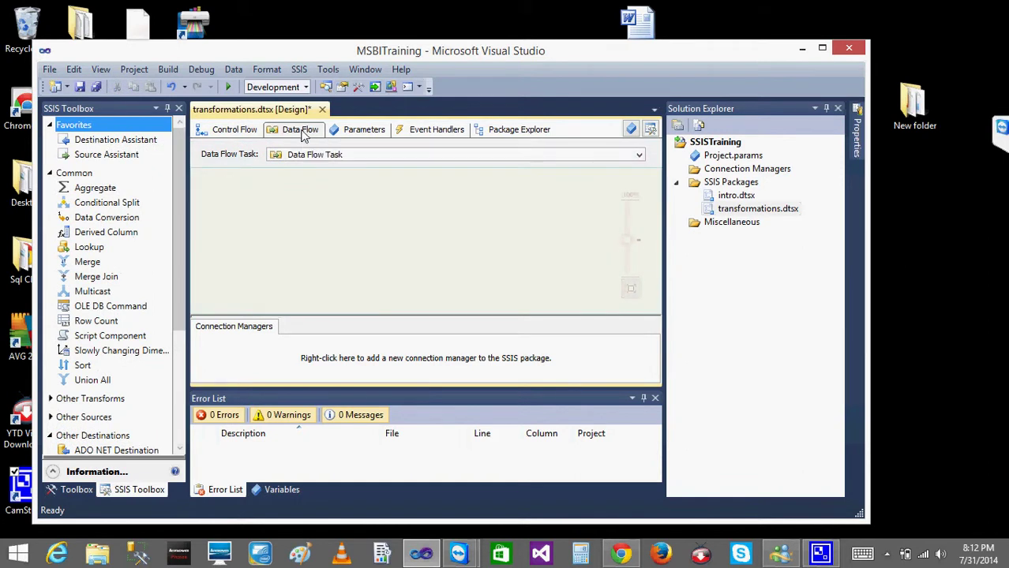
click(204, 130)
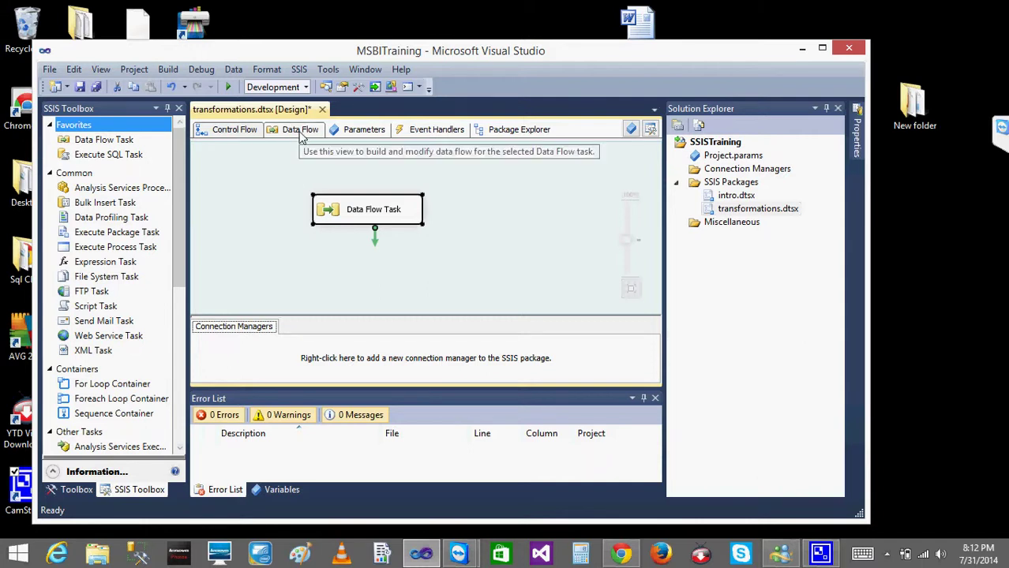
double_click(327, 213)
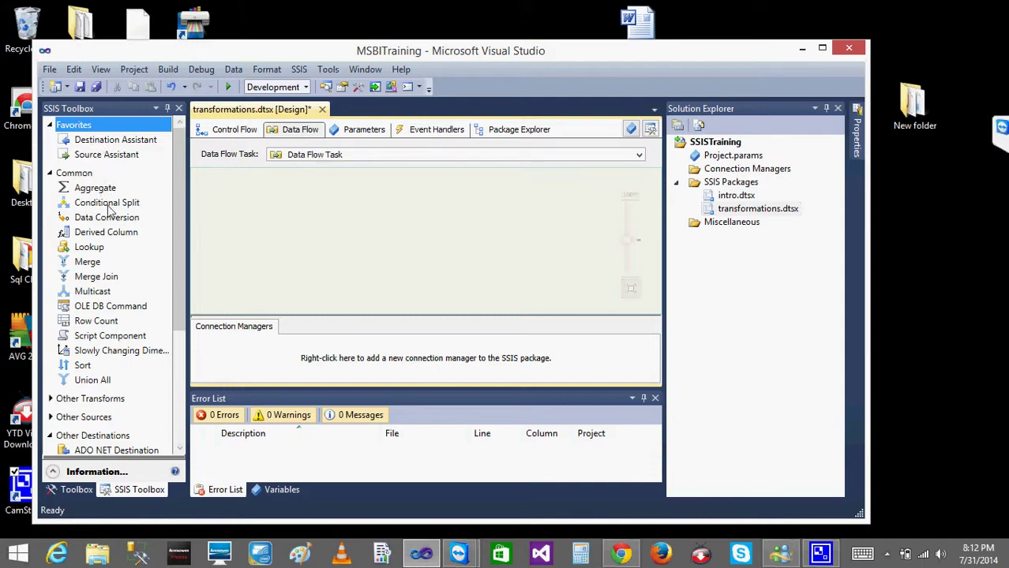
click(237, 131)
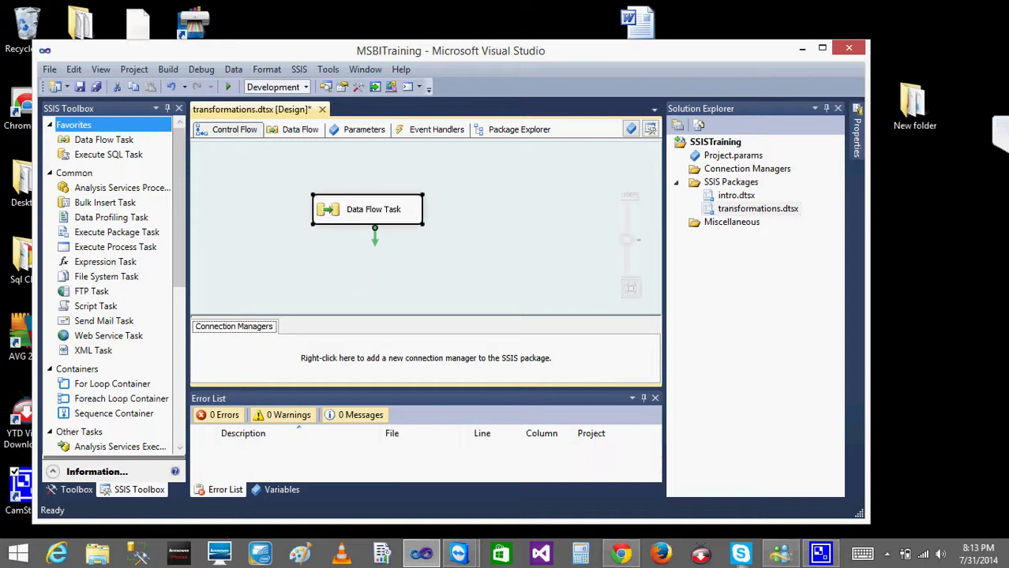
Close the Windows Live Messenger sign-in window and return to the control flow of transformations.dtsx in Visual Studio
click(779, 552)
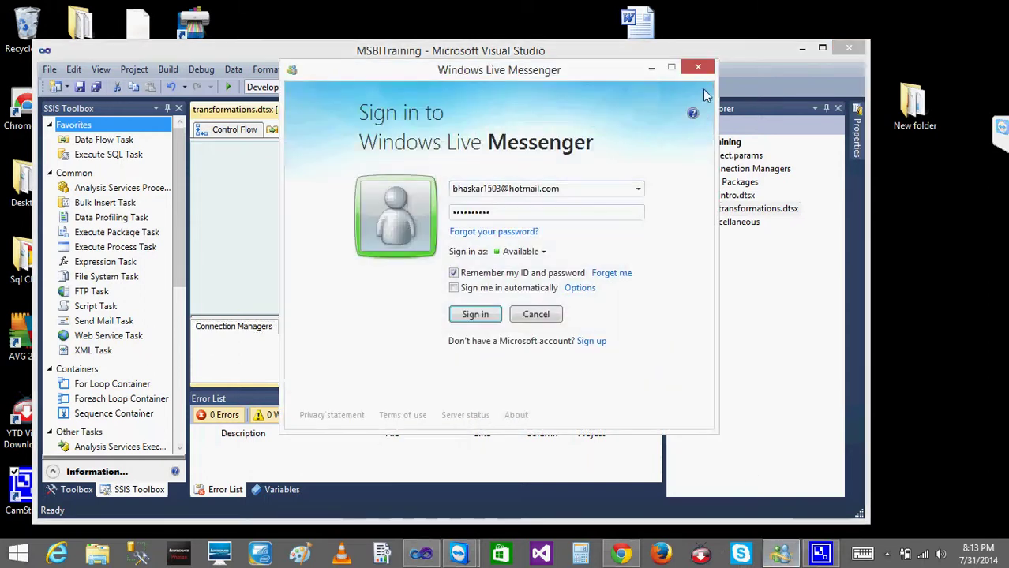
click(695, 67)
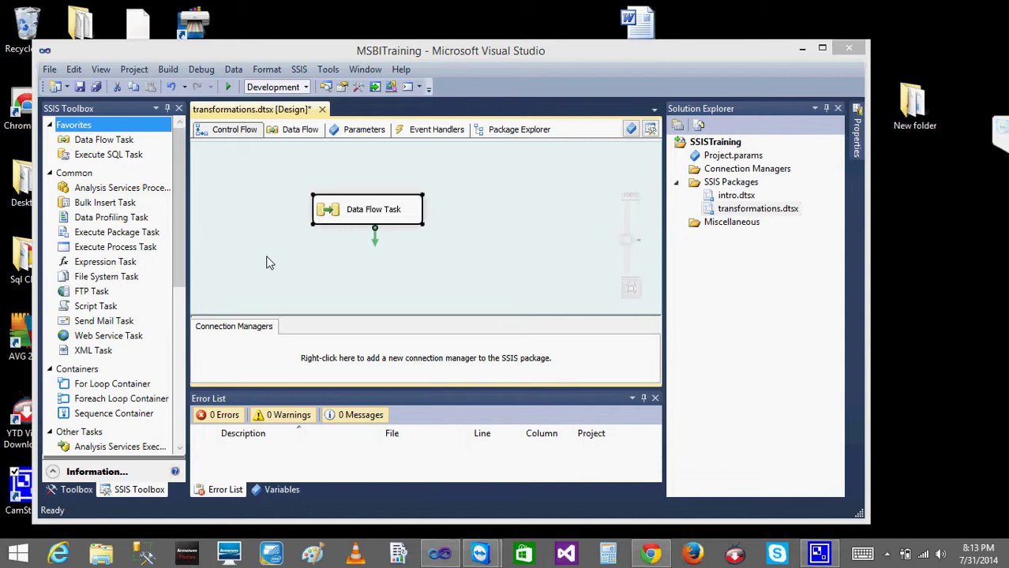
click(553, 230)
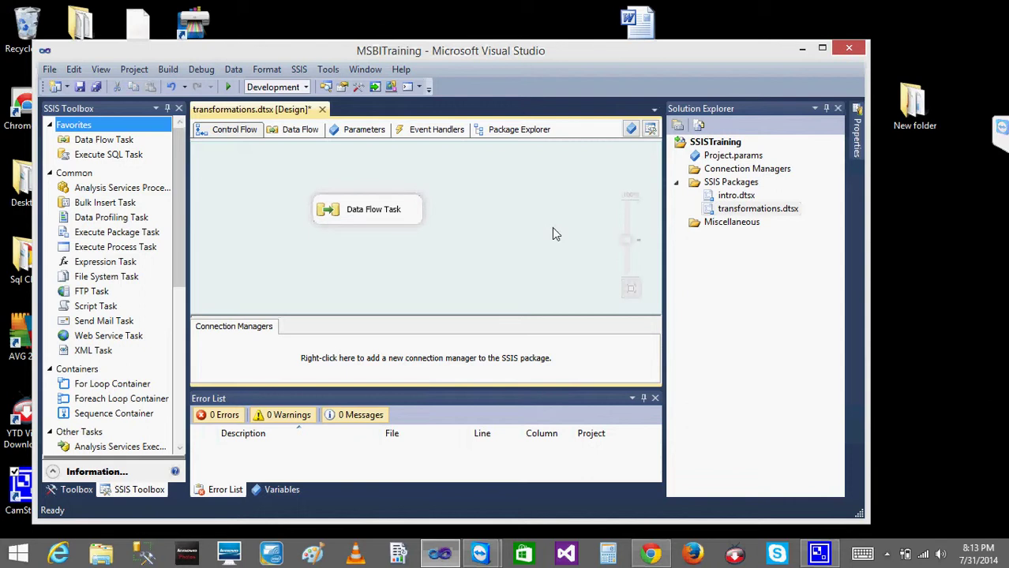
Open the data flow of Data Flow Task in transformations.dtsx and look through the available data flow components
right_click(340, 221)
click(371, 224)
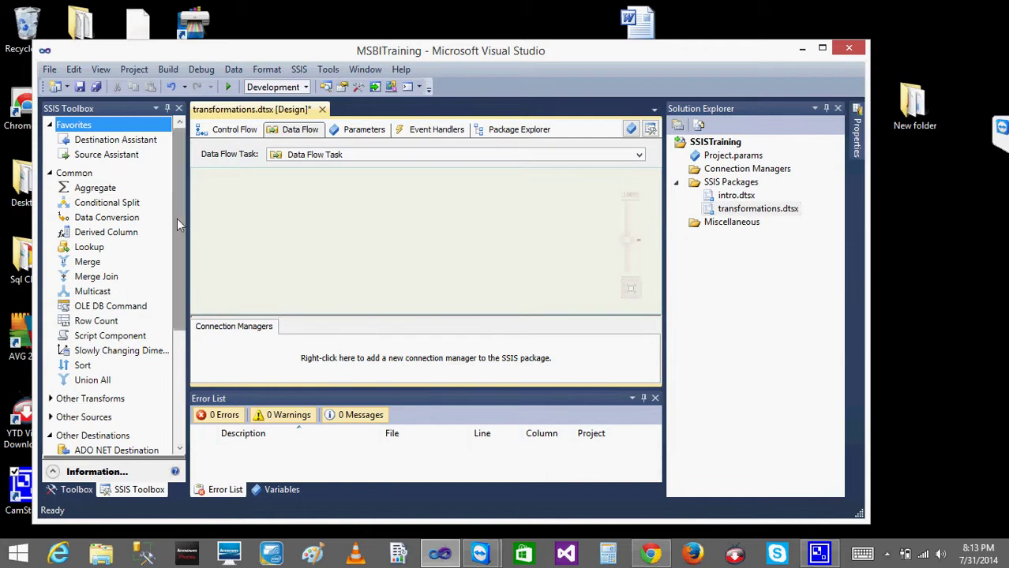
drag(177, 219, 187, 299)
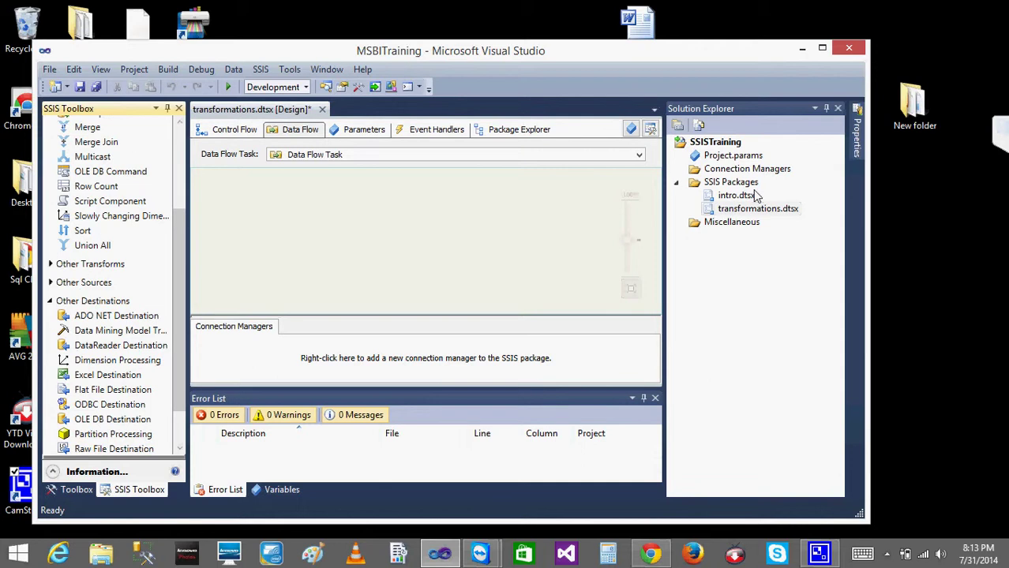
Open the intro.dtsx package and display the data flow of its Load Company Sales task
click(736, 197)
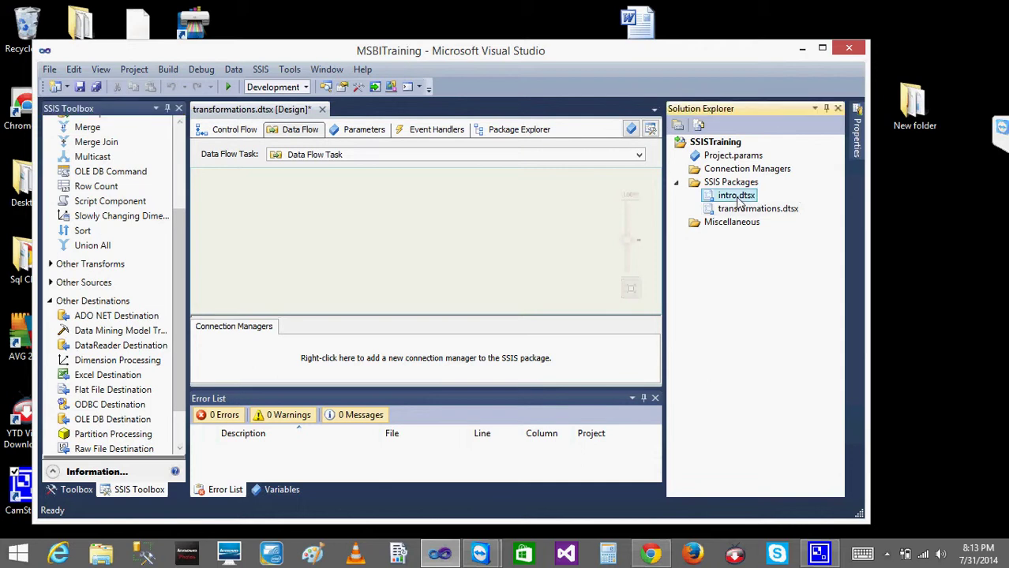
double_click(737, 197)
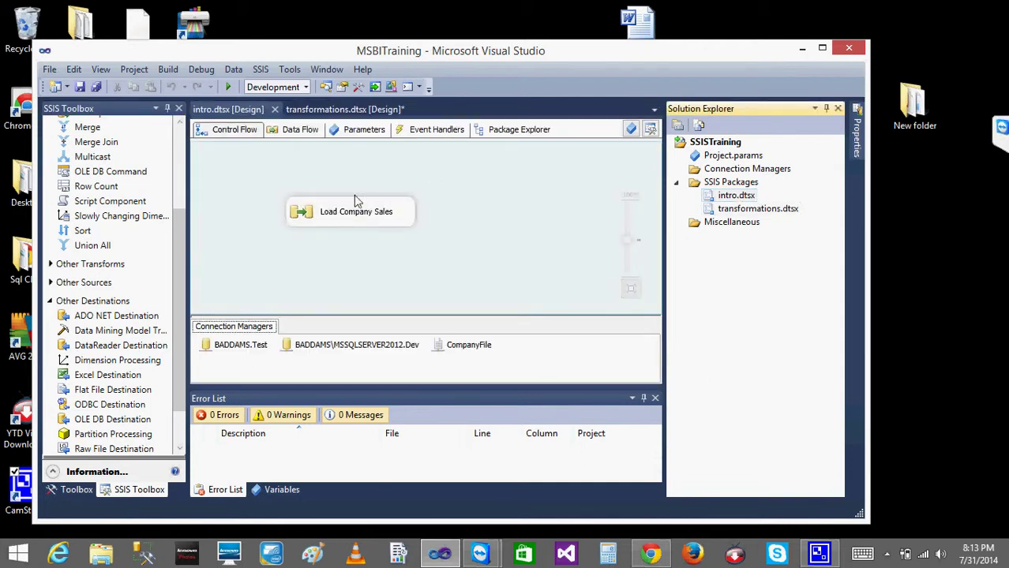
double_click(315, 214)
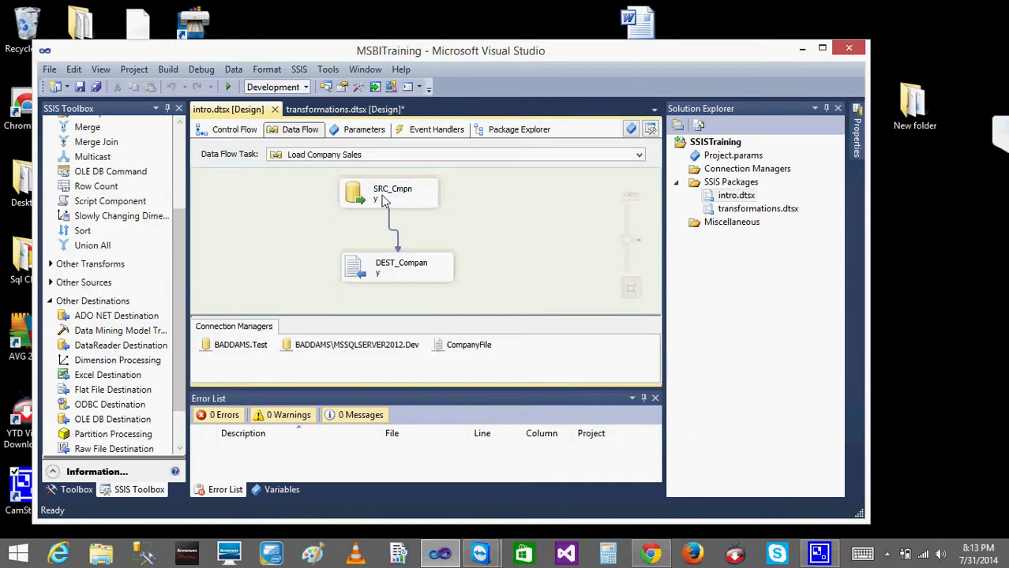
Examine the SRC_Cmpny source, the DEST_Company destination and the path connecting them in Load Company Sales
click(385, 202)
click(401, 268)
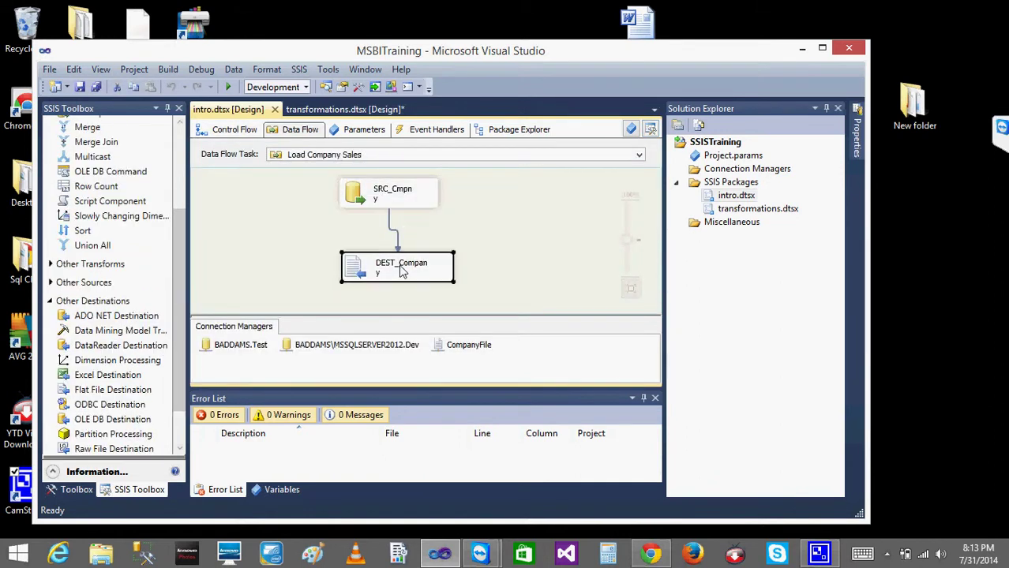
click(386, 202)
click(383, 272)
click(386, 203)
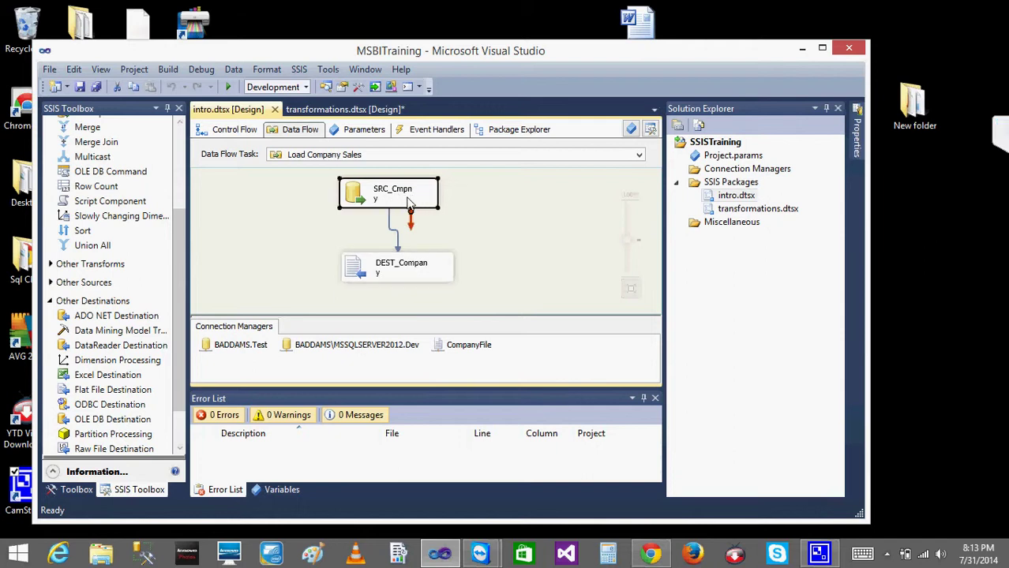
click(403, 258)
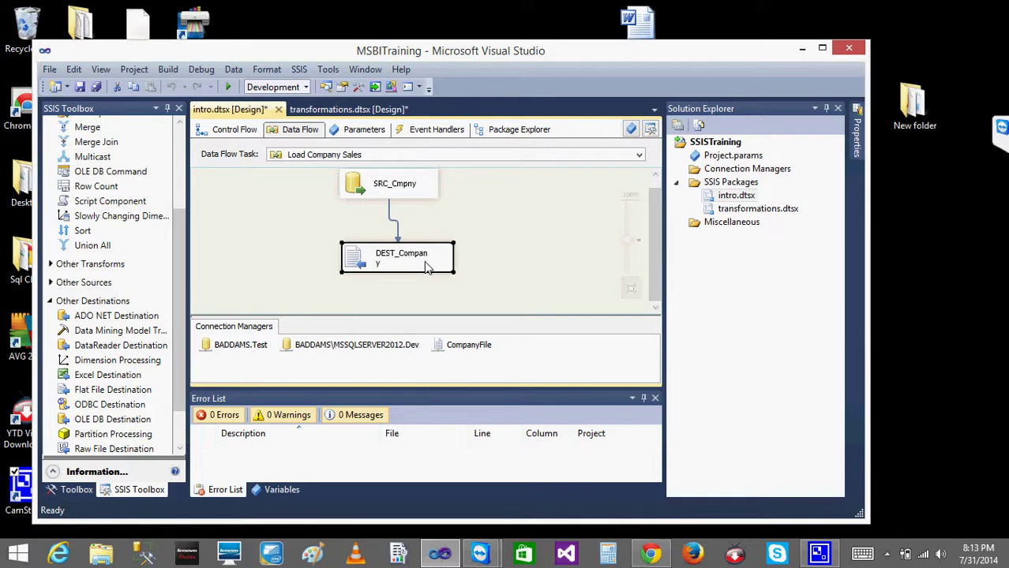
click(419, 263)
click(542, 269)
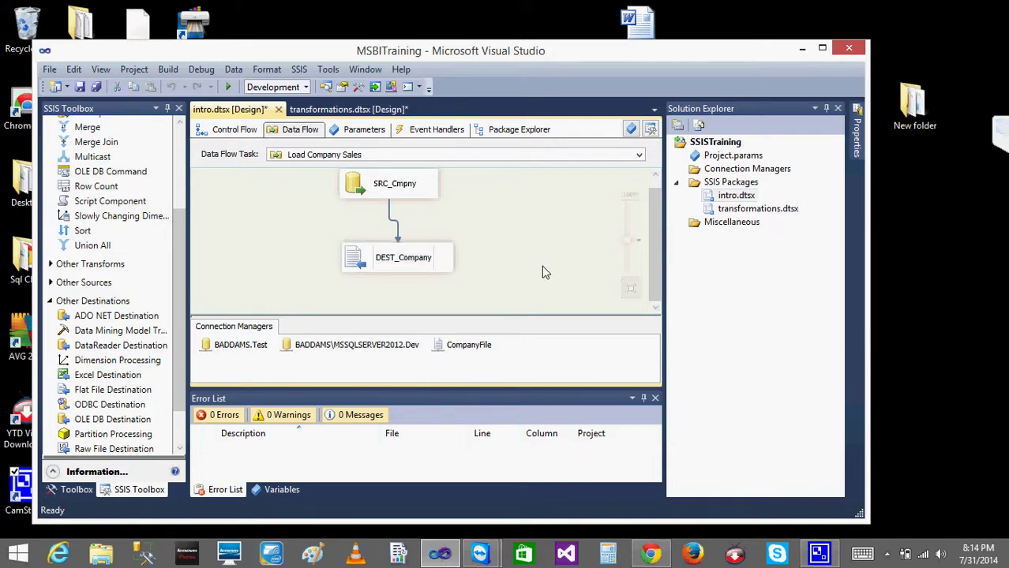
click(365, 187)
drag(397, 234, 382, 264)
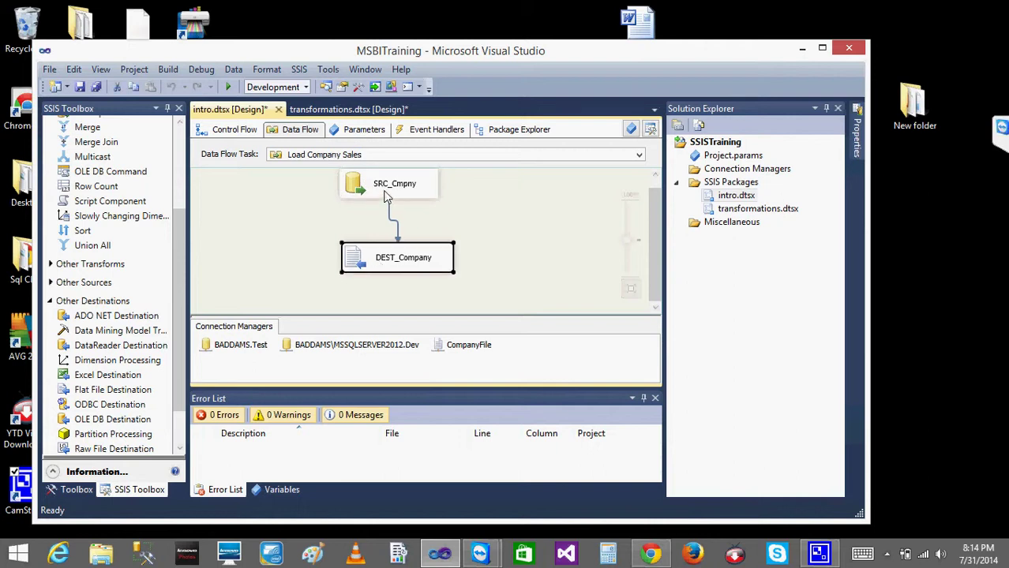
click(385, 196)
click(397, 265)
click(431, 227)
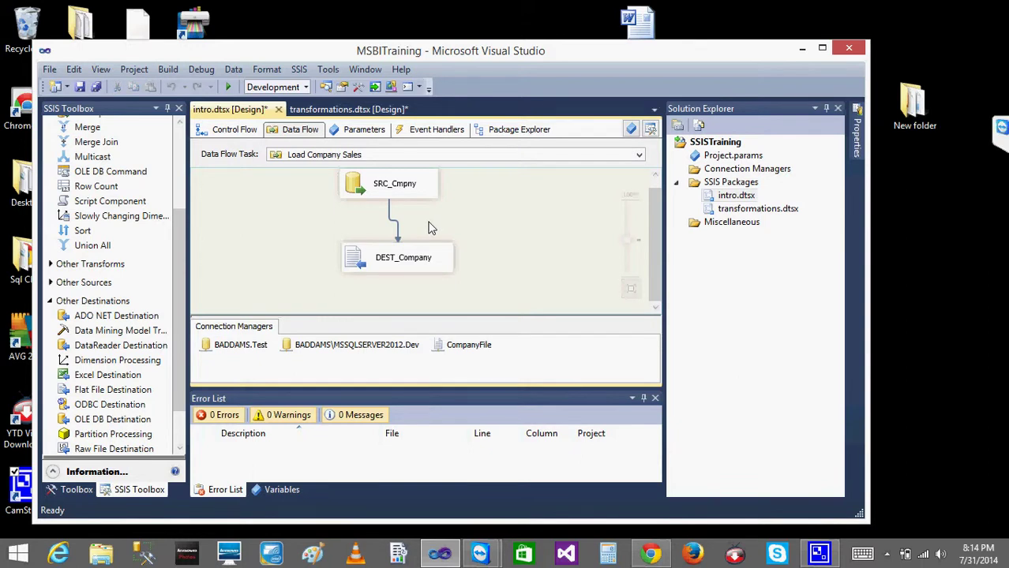
click(401, 190)
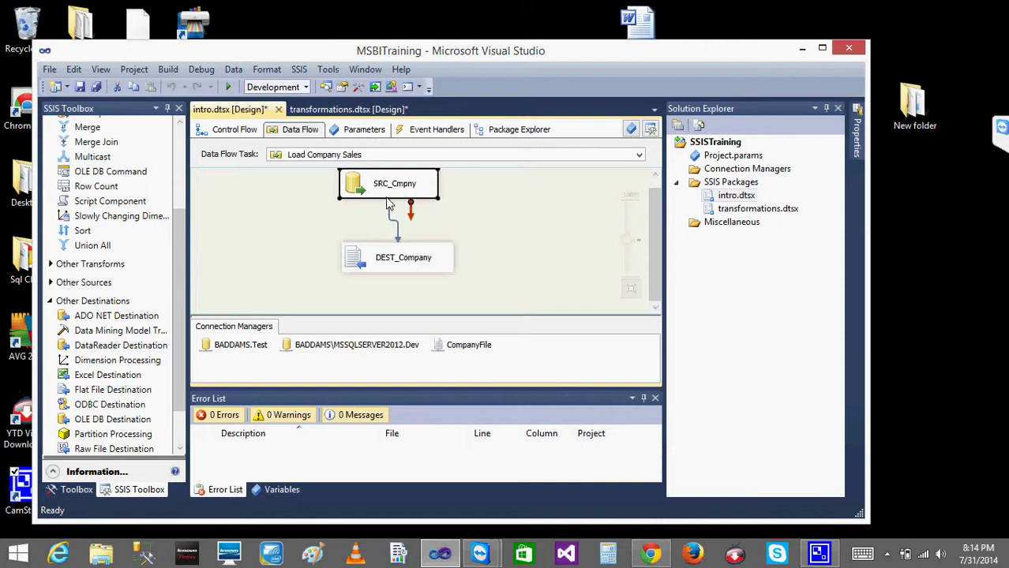
click(383, 187)
click(394, 258)
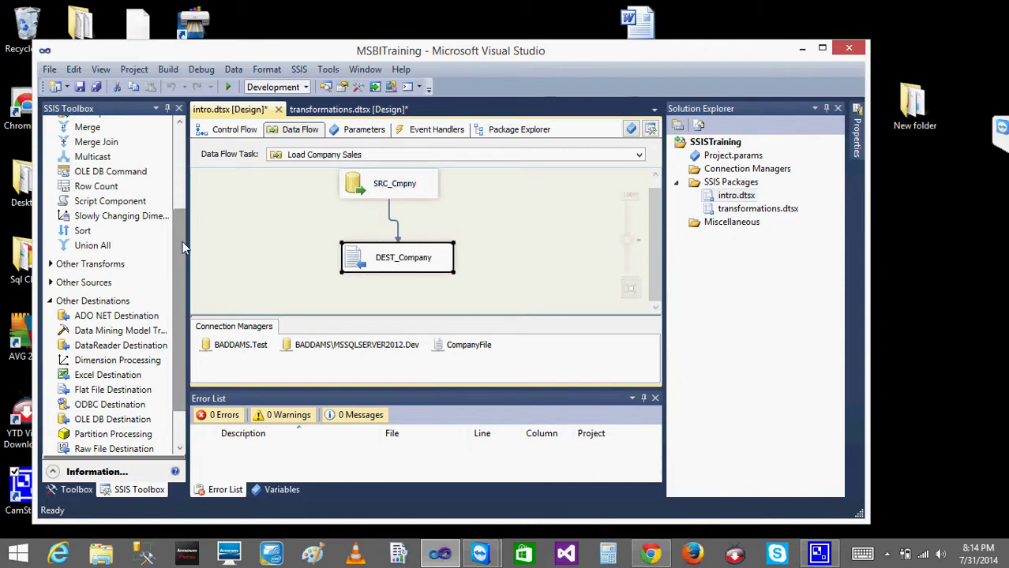
Collapse the Common, Favorites and Other Destinations component groups so that only the group headings show
scroll(182, 247, up, 3)
click(50, 171)
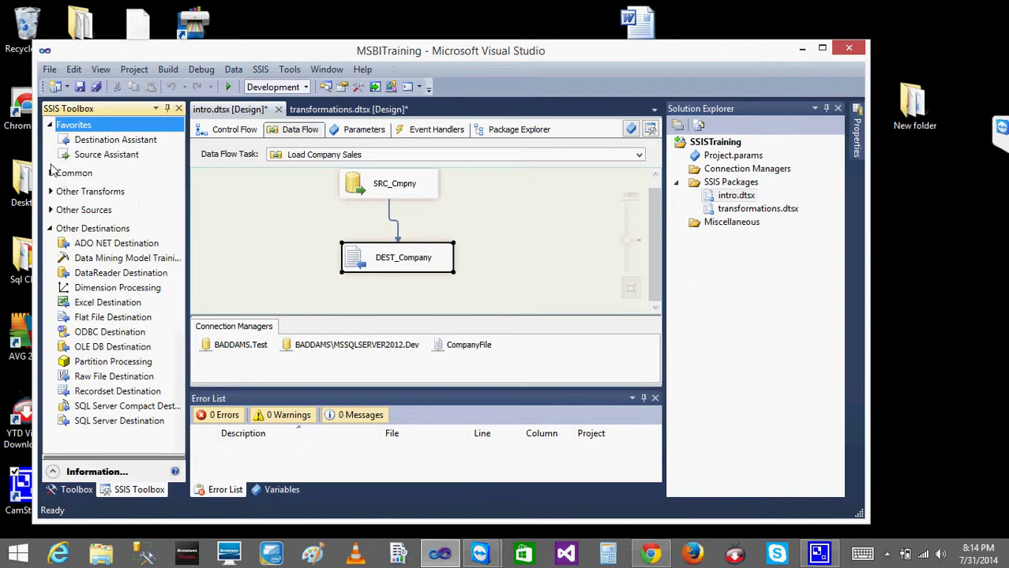
click(50, 124)
click(50, 200)
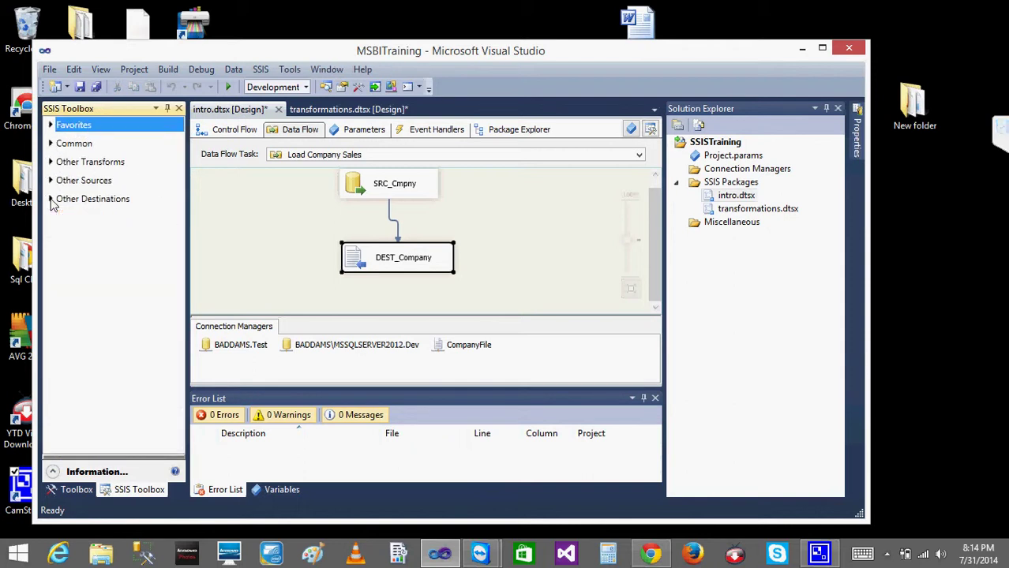
click(78, 182)
click(78, 202)
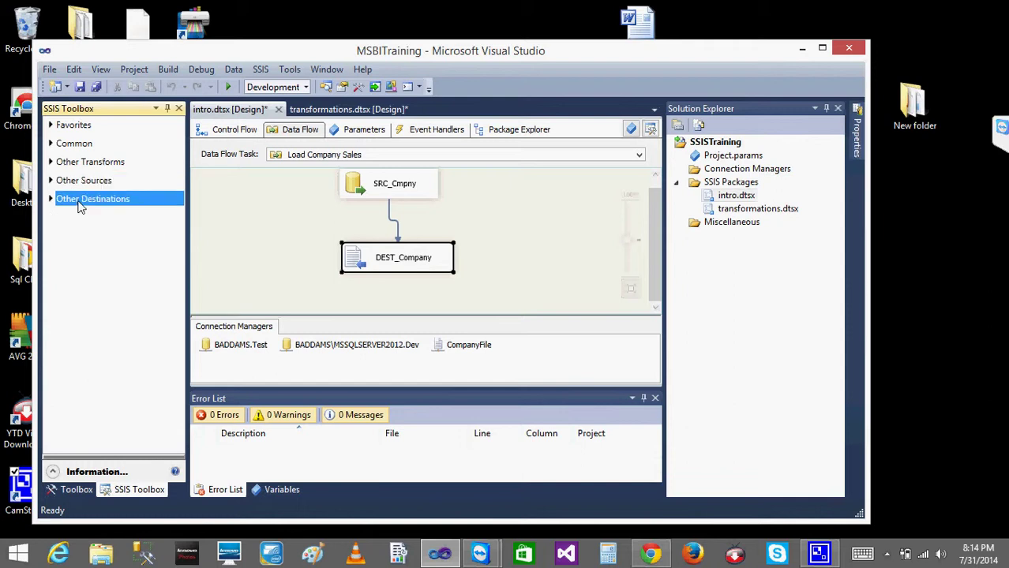
Examine the components in Other Sources and Other Destinations, collapsing each group after viewing it
click(82, 182)
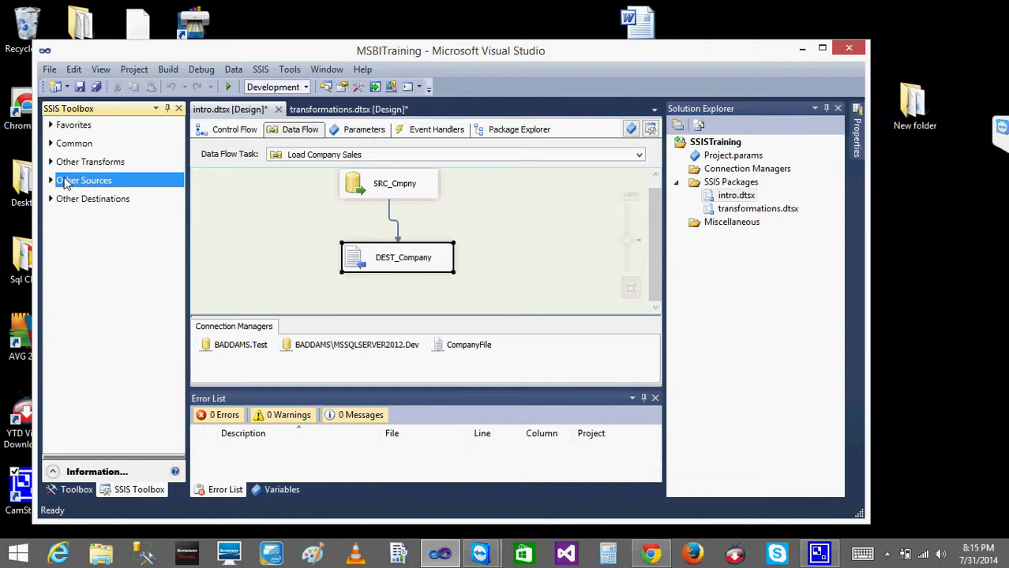
click(52, 182)
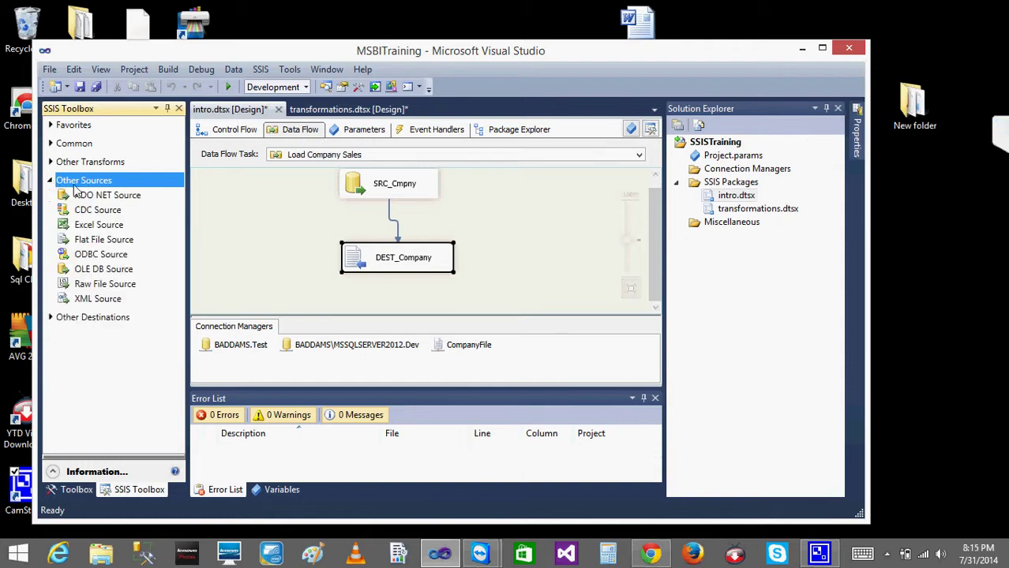
click(107, 242)
click(115, 256)
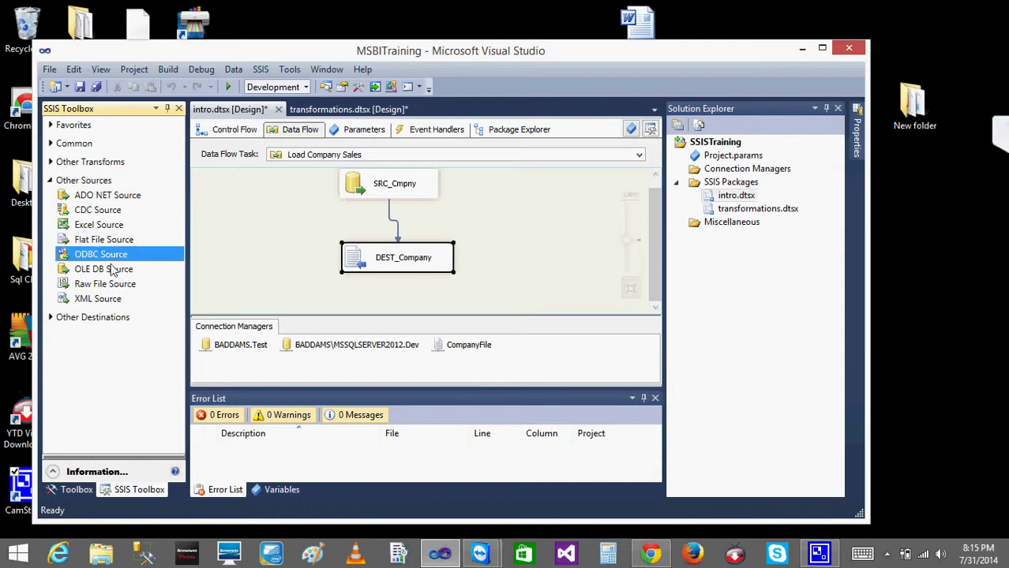
click(114, 271)
click(89, 196)
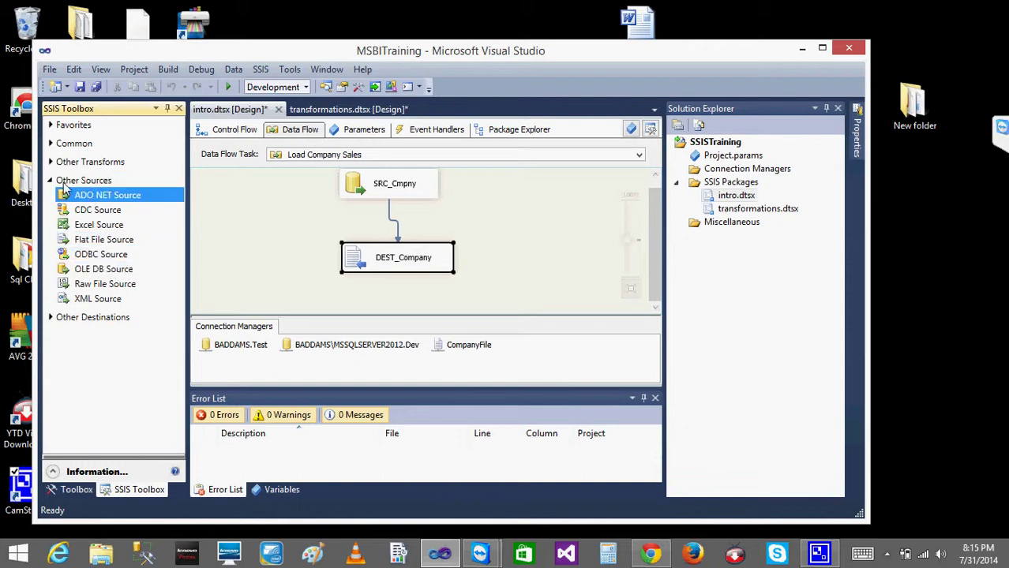
click(49, 182)
click(50, 200)
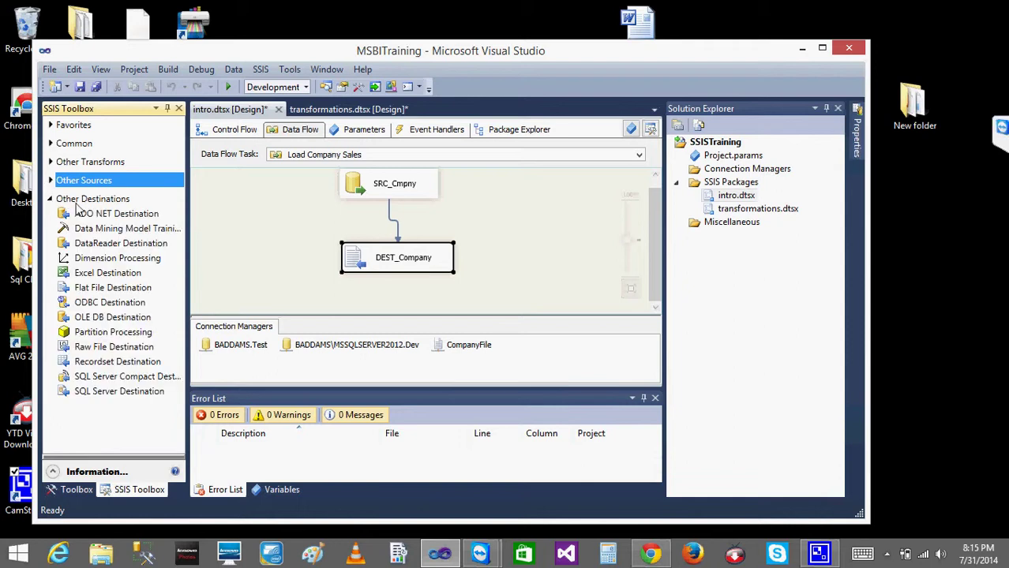
click(50, 199)
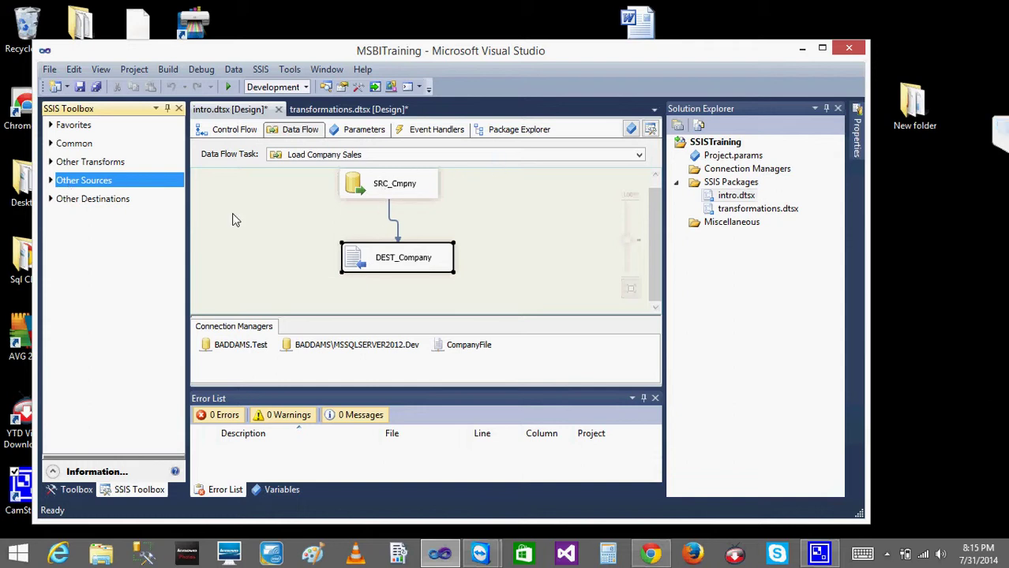
Examine the transformations in the Other Transforms and Common groups, leaving both groups collapsed
click(50, 161)
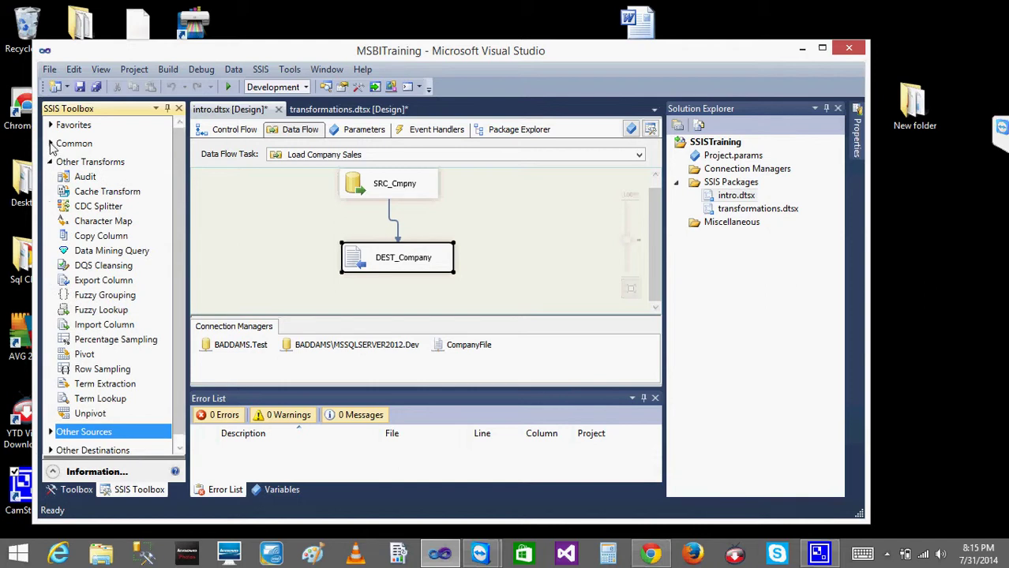
click(51, 144)
click(51, 144)
click(52, 163)
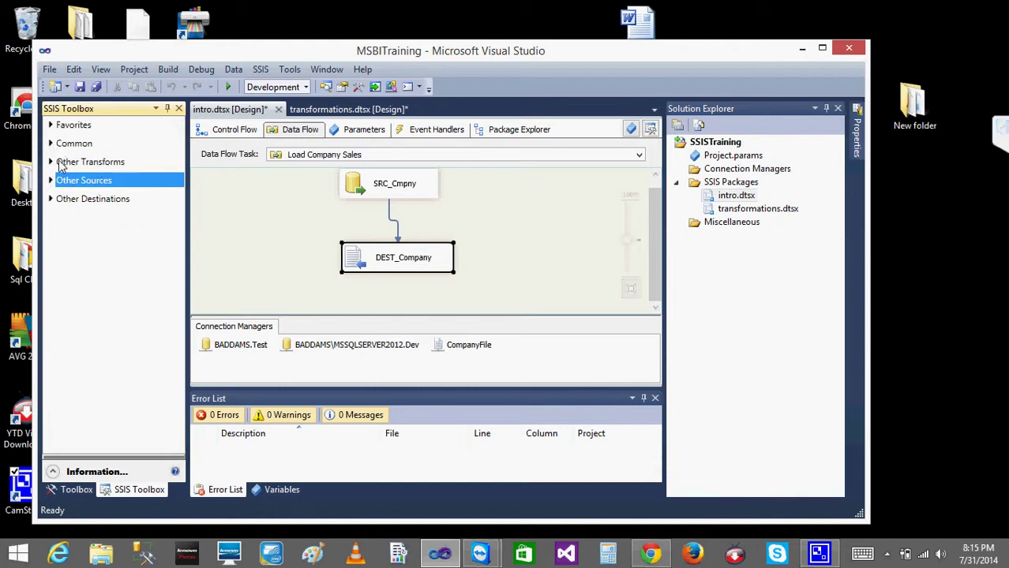
click(62, 165)
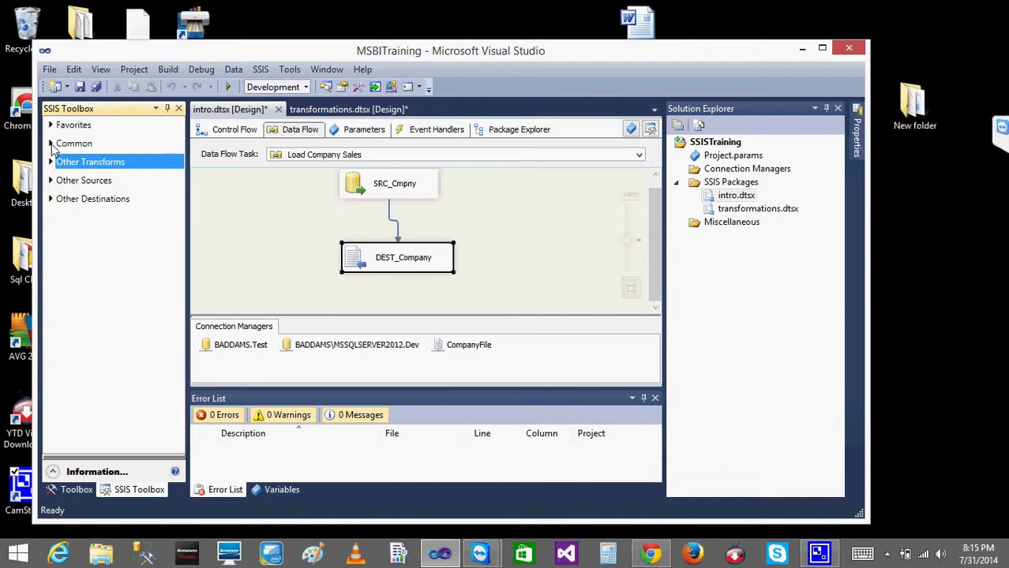
click(51, 145)
click(321, 238)
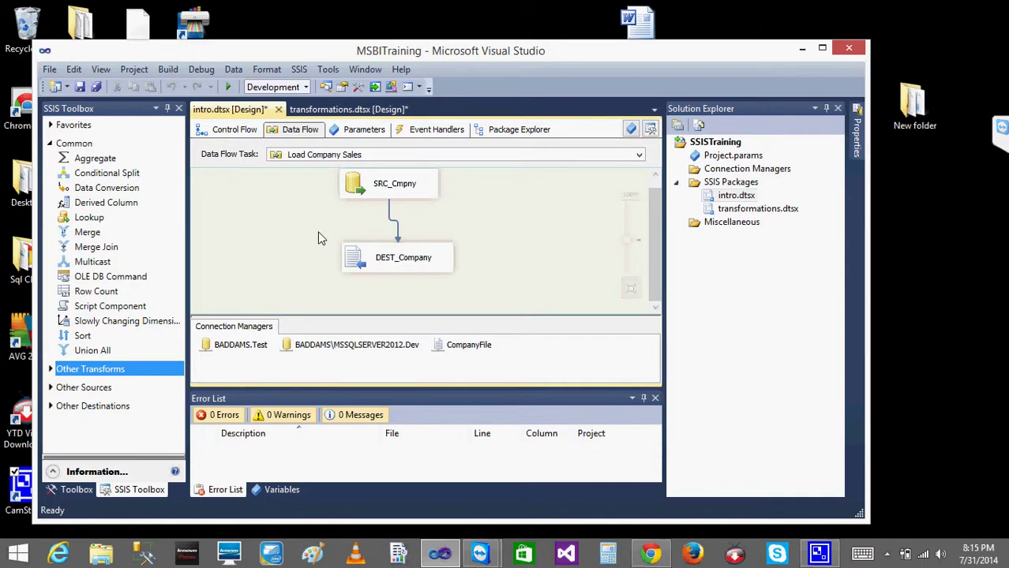
click(64, 145)
click(71, 145)
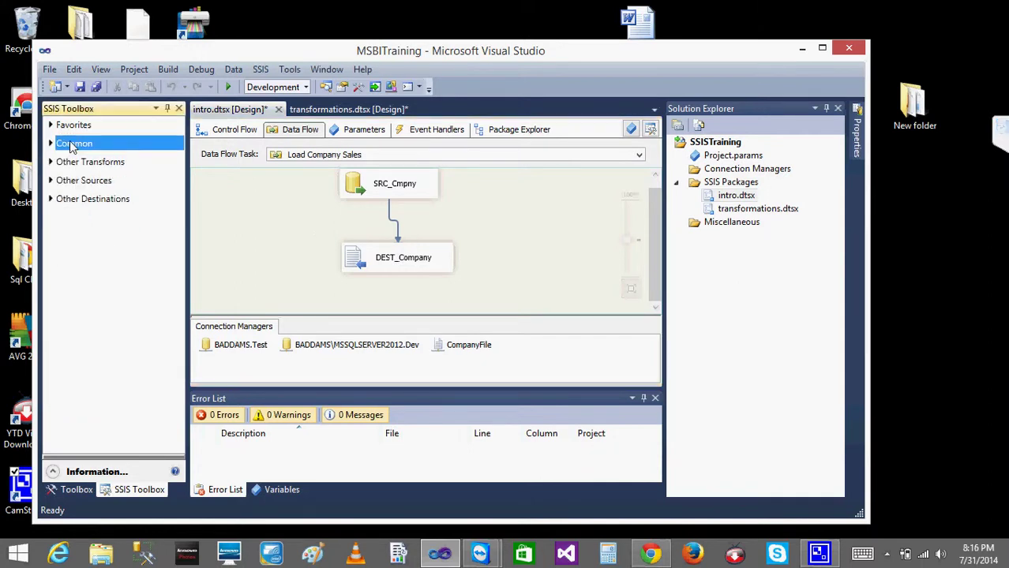
click(70, 162)
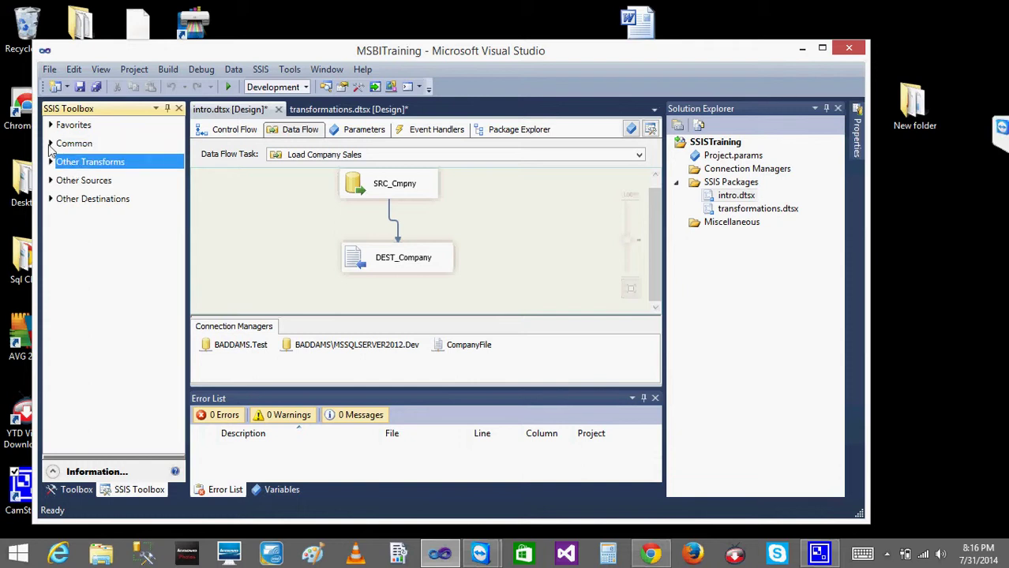
click(50, 144)
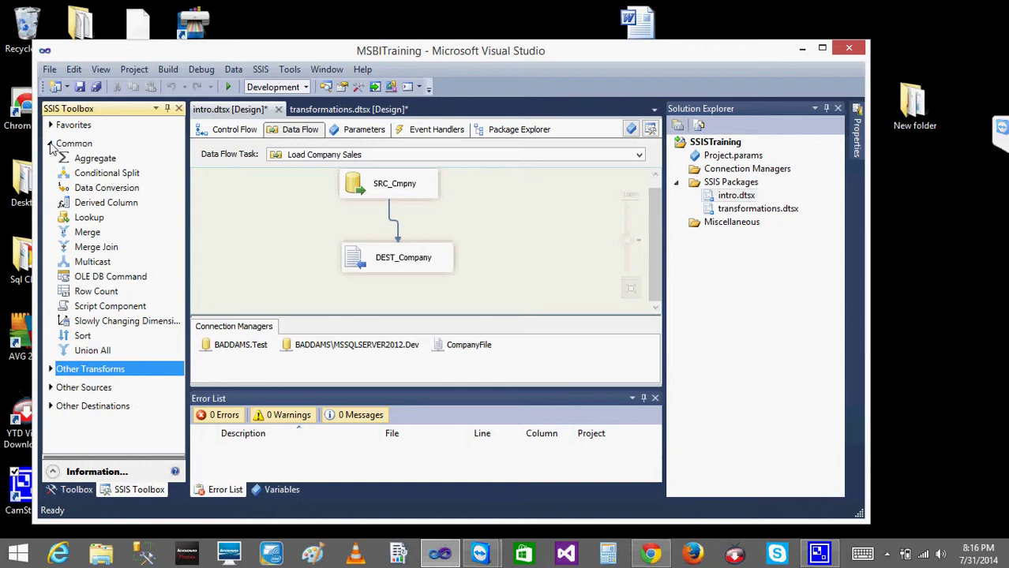
click(49, 144)
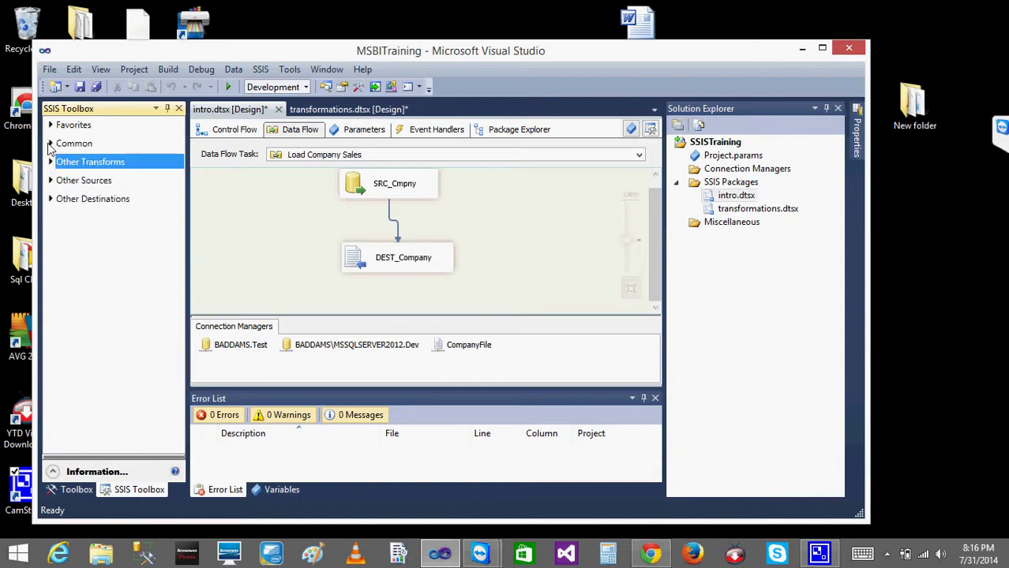
Close the intro.dtsx package and save its changes
click(357, 269)
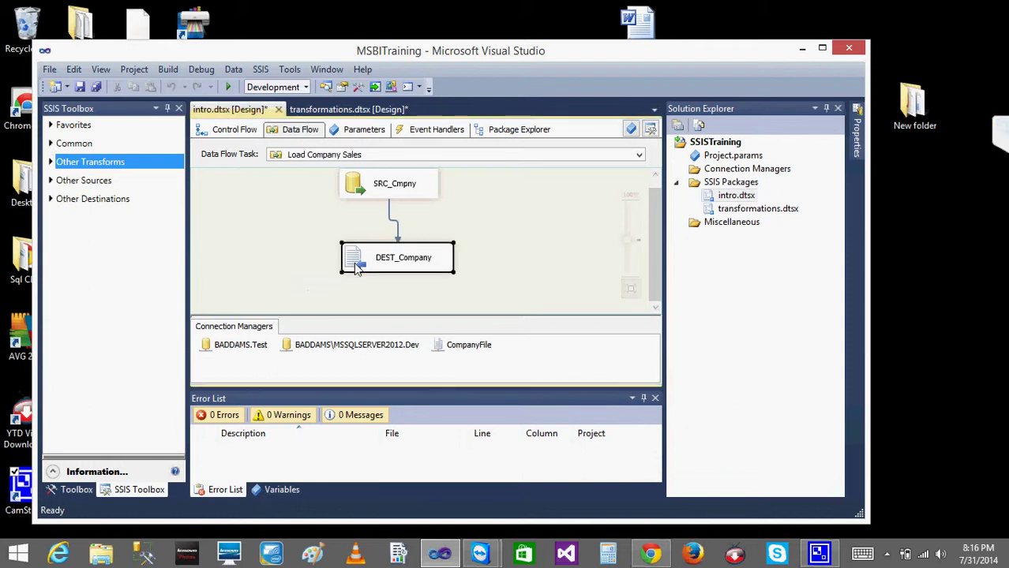
click(279, 109)
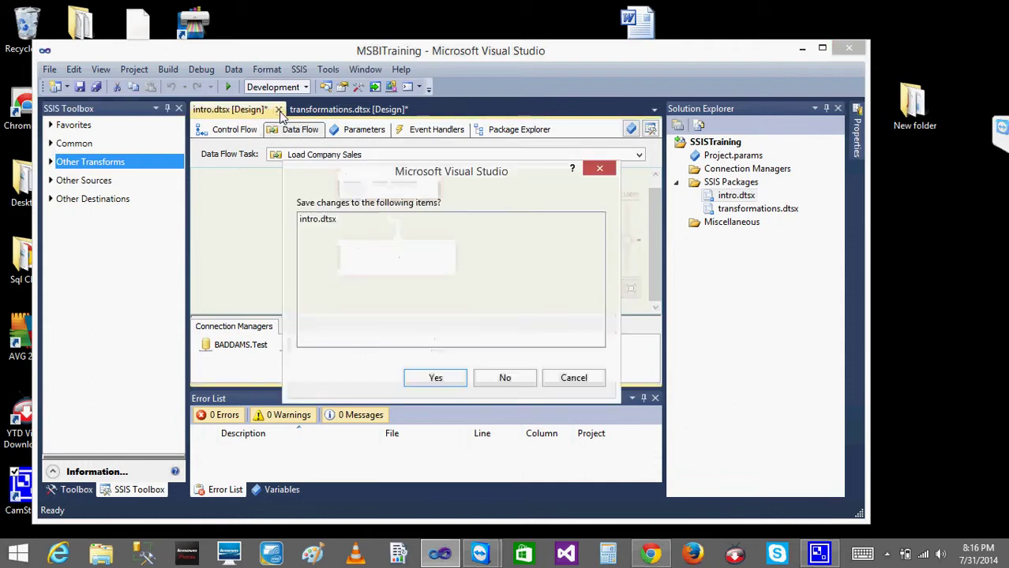
click(447, 376)
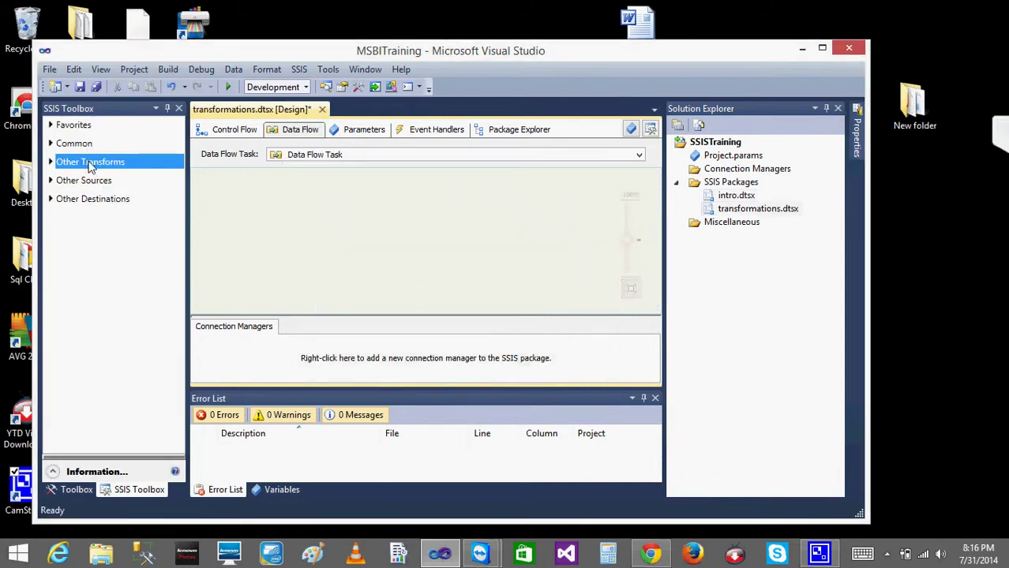
Rename the data flow task in the control flow of transformations.dtsx as Transformations
click(235, 129)
click(361, 221)
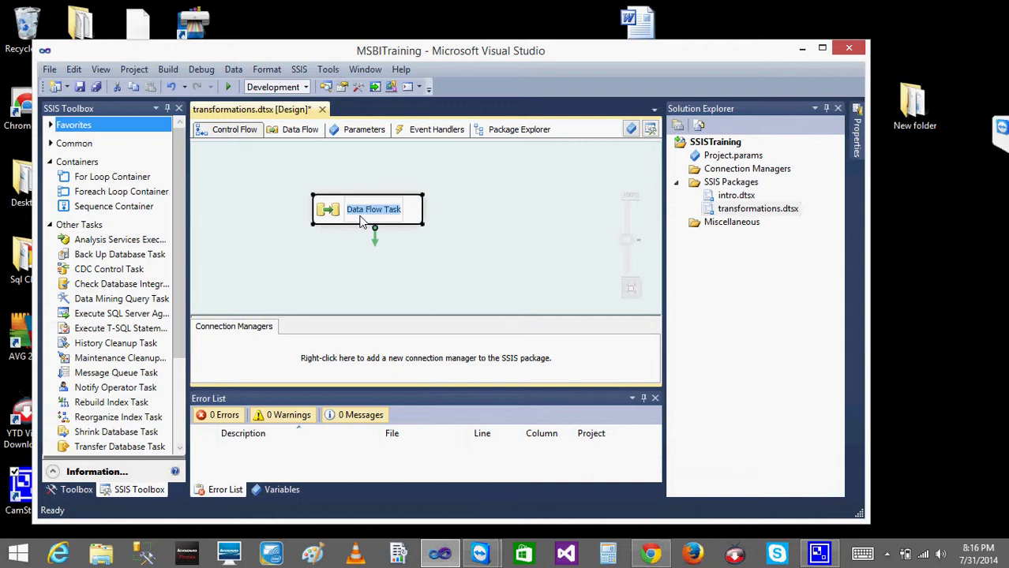
text(Transf)
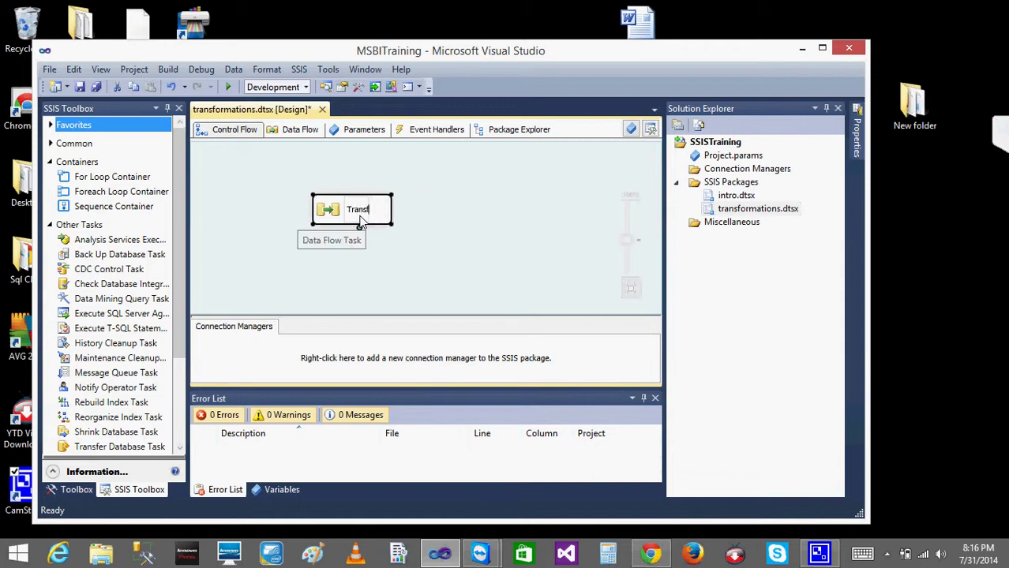
text(ormati)
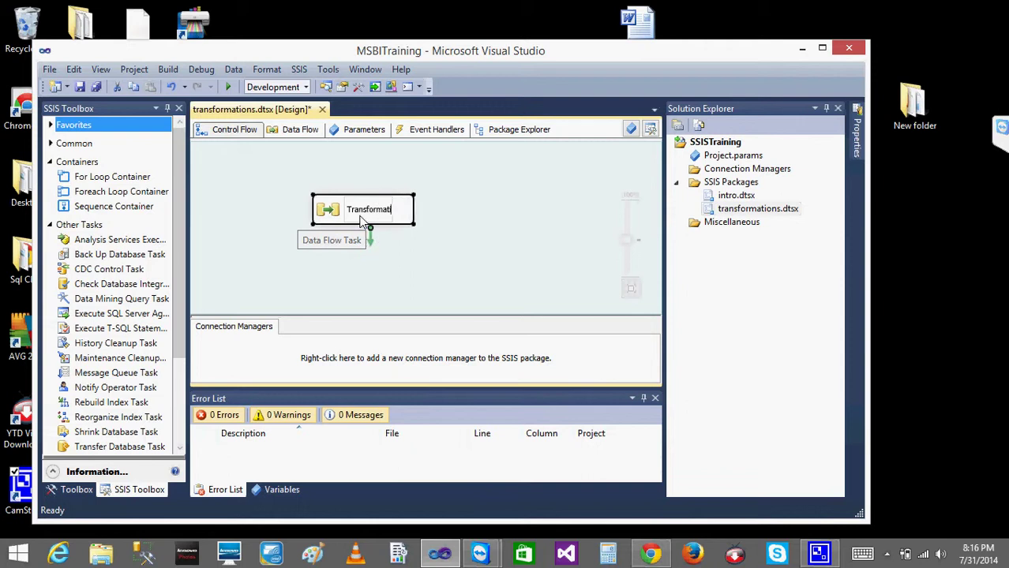
text(ons)
click(353, 251)
Open the Transformations data flow and add an OLE DB Source near the top of its design surface
click(334, 220)
double_click(334, 219)
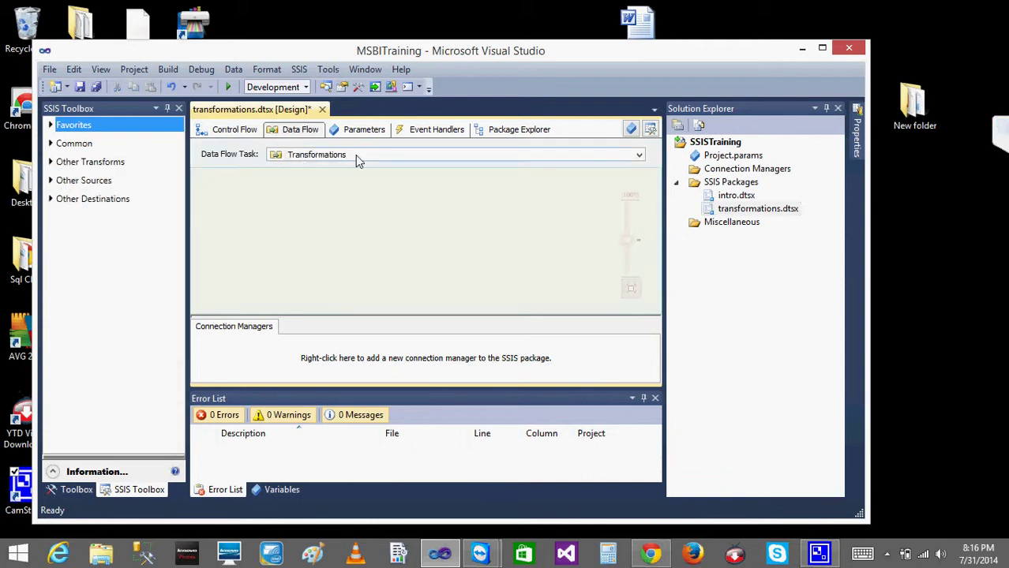
click(50, 181)
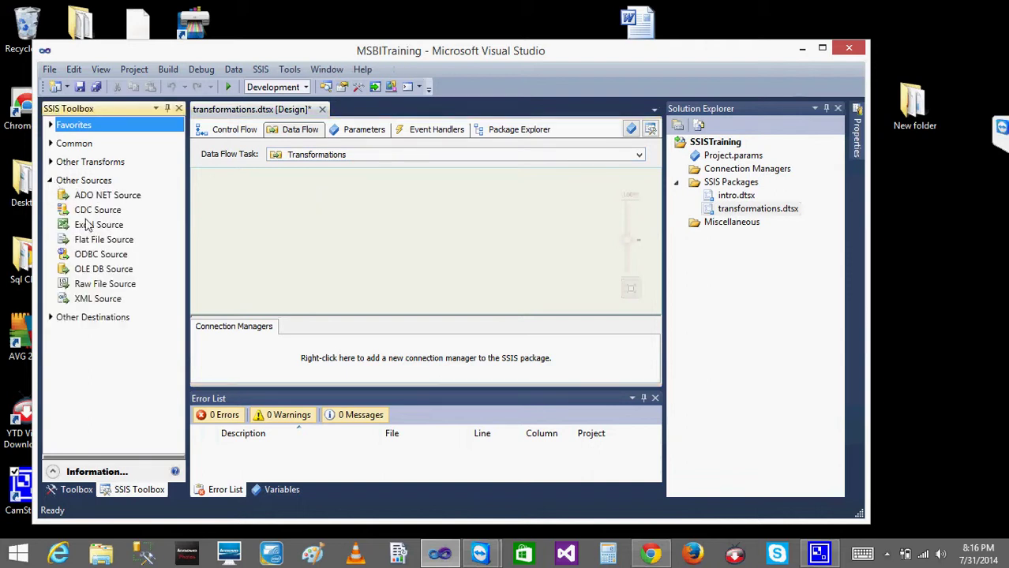
drag(110, 272, 343, 190)
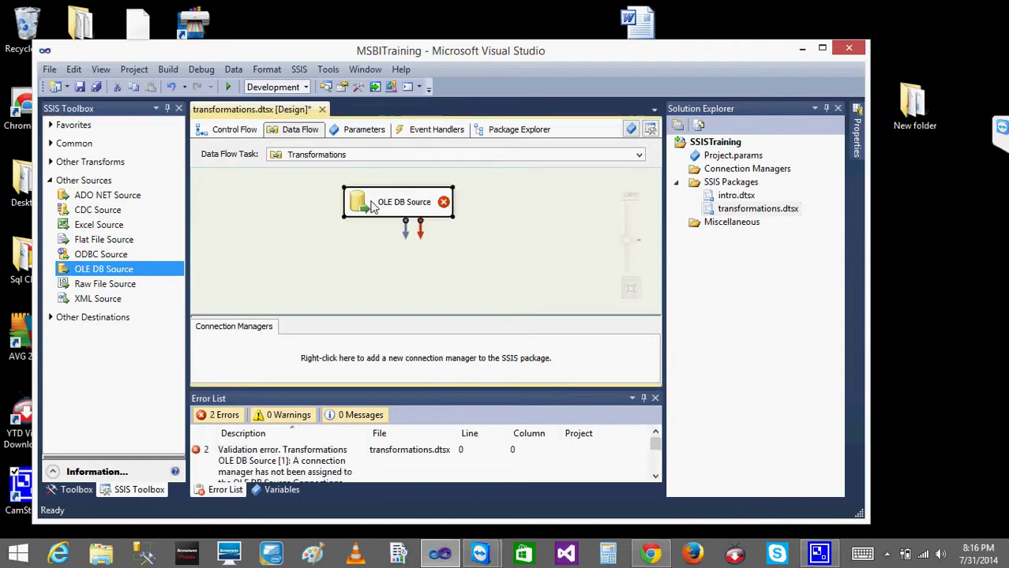
Create a connection manager for the OLE DB Source from the existing BADDAMS.Test data connection
double_click(373, 205)
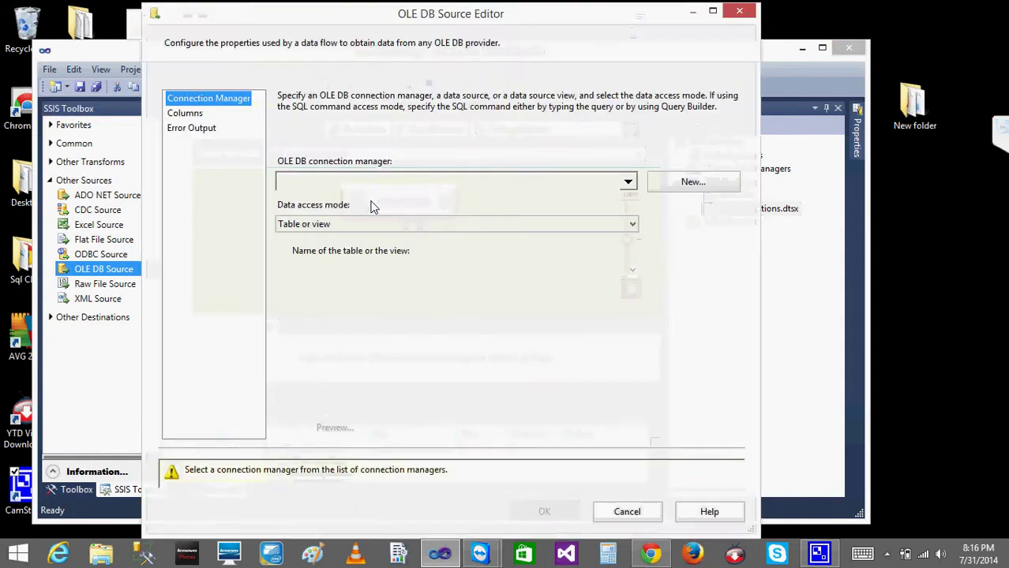
click(629, 186)
click(588, 338)
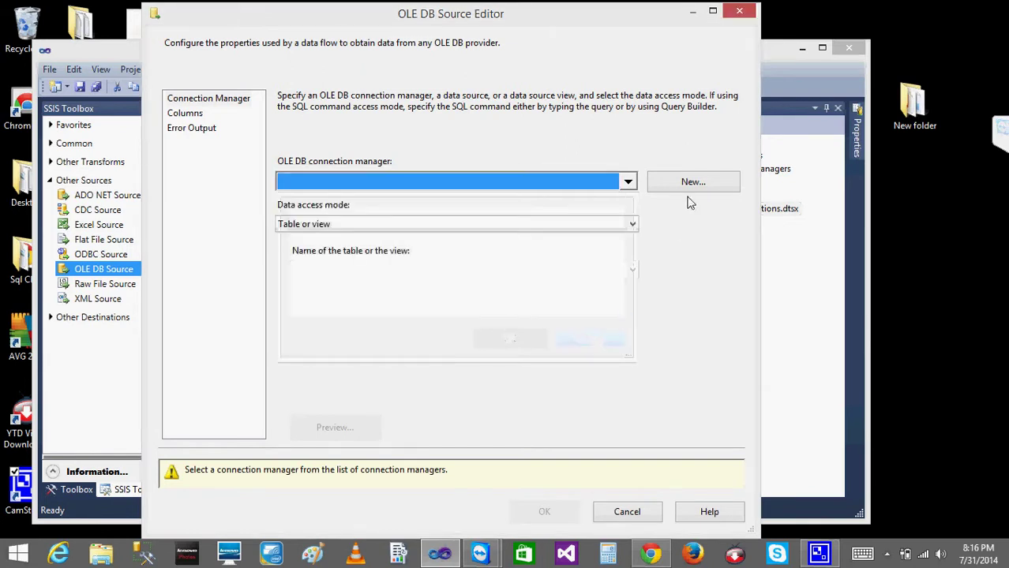
click(683, 184)
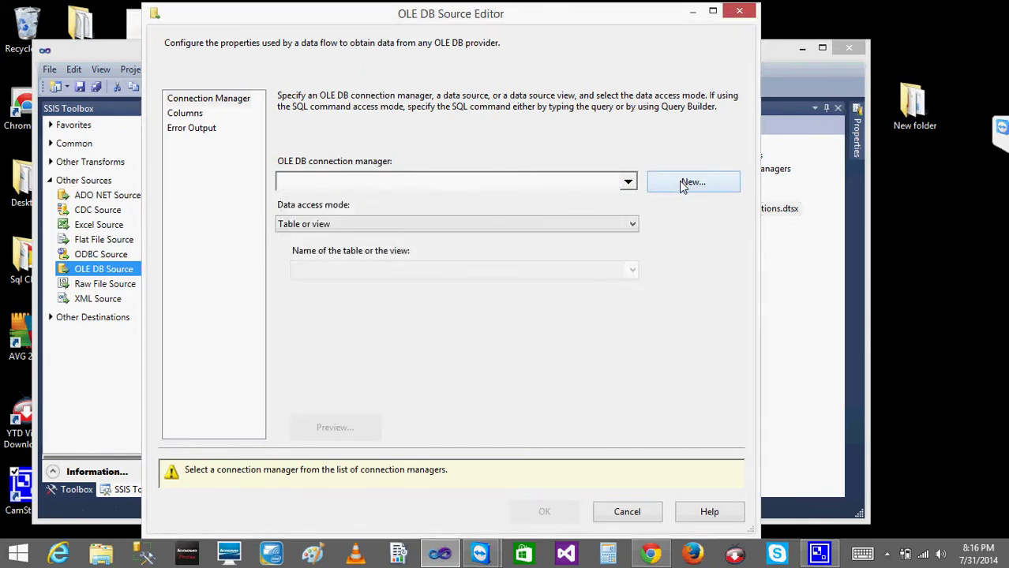
click(269, 193)
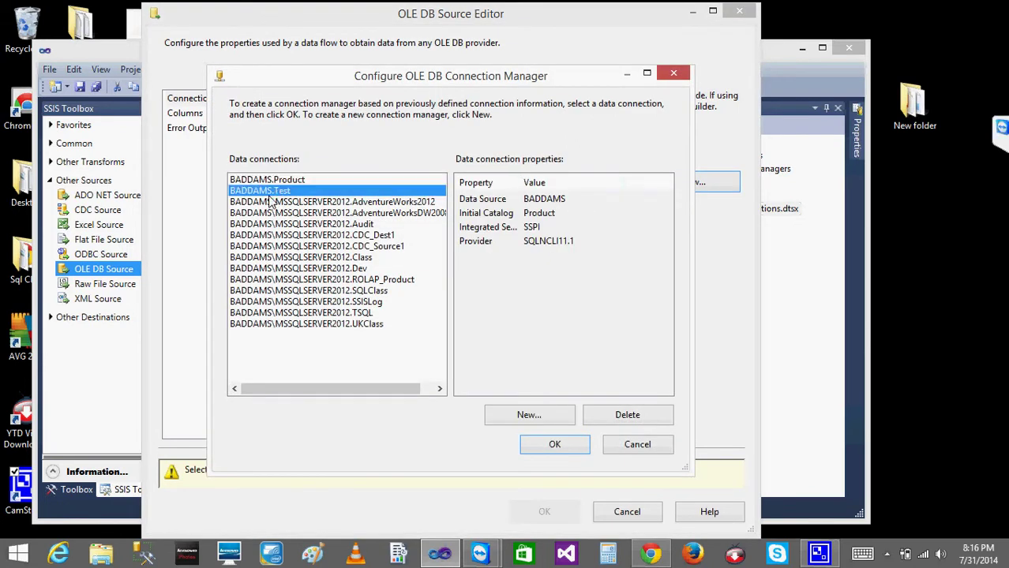
click(553, 444)
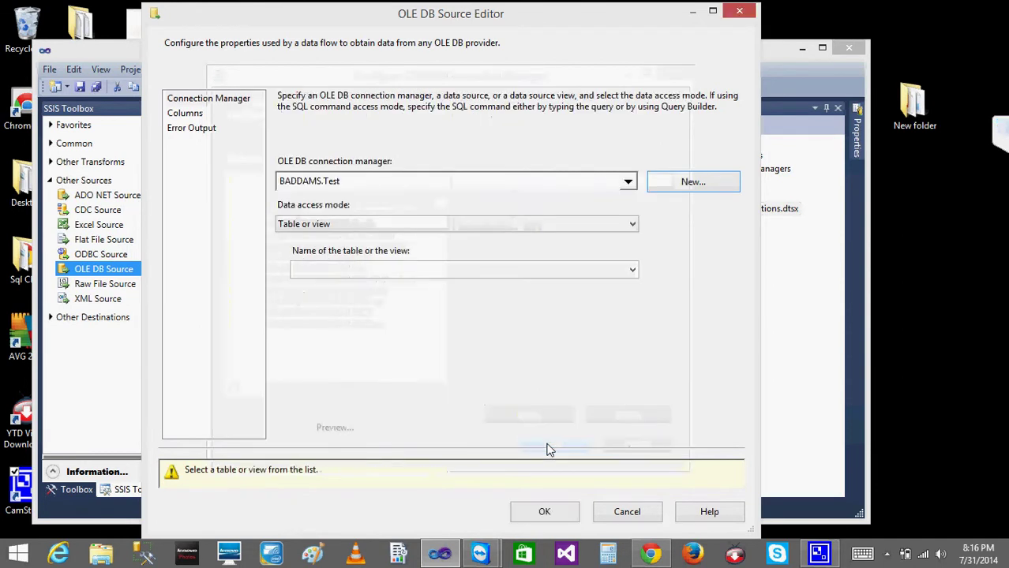
Choose the [dbo].[EMPLOYEE] table for the OLE DB Source and preview its rows
click(631, 270)
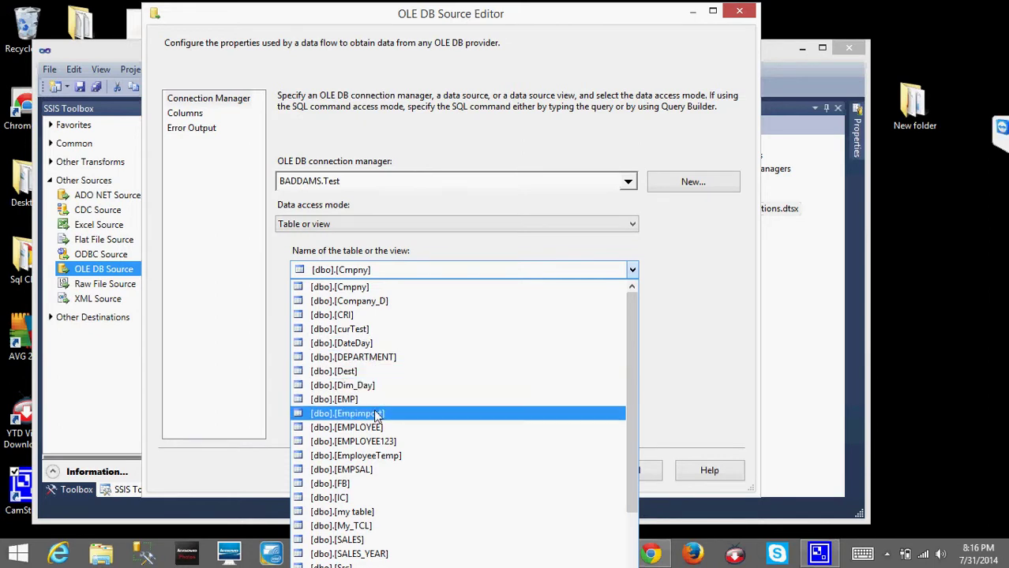
click(393, 433)
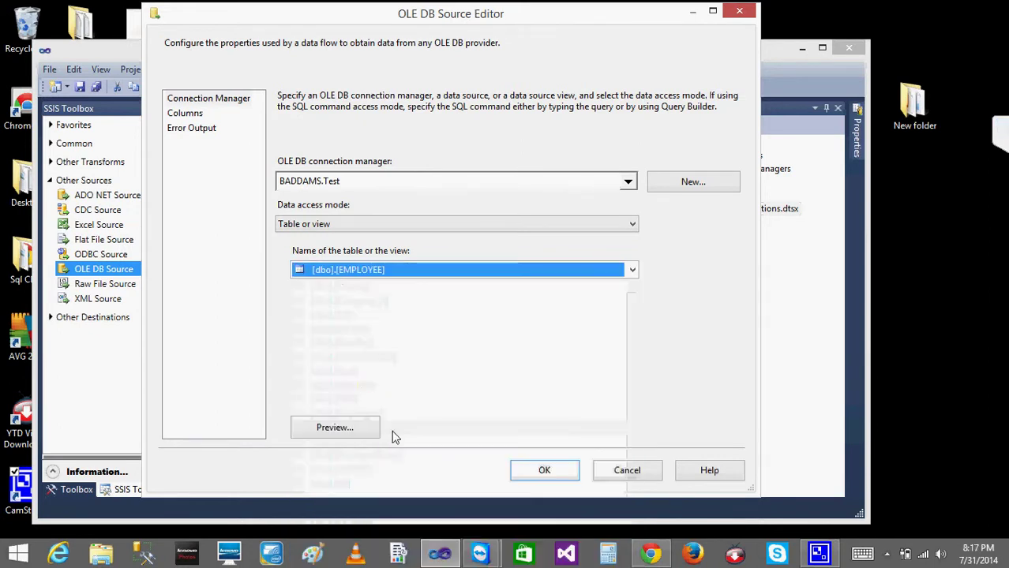
click(331, 431)
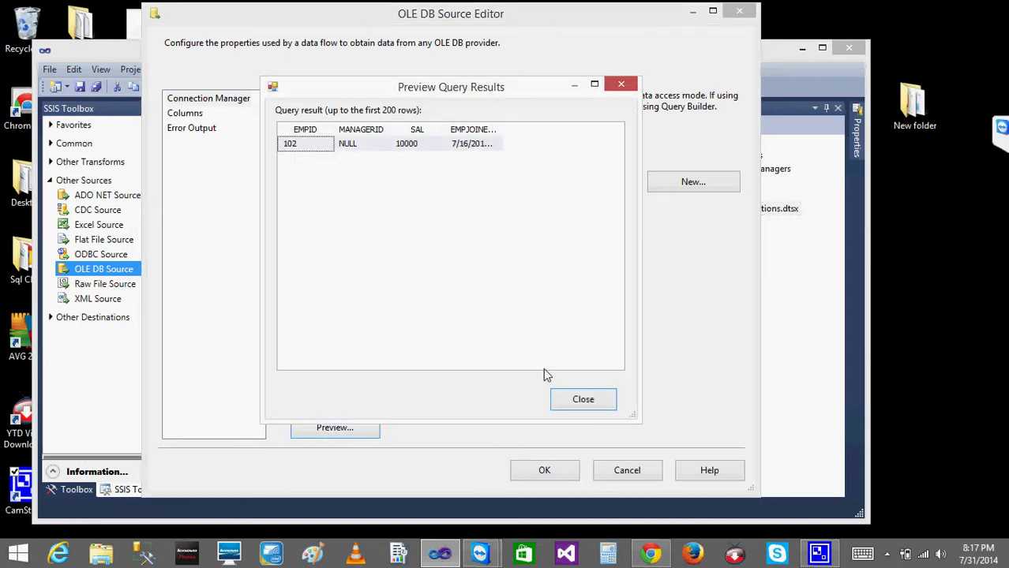
click(597, 397)
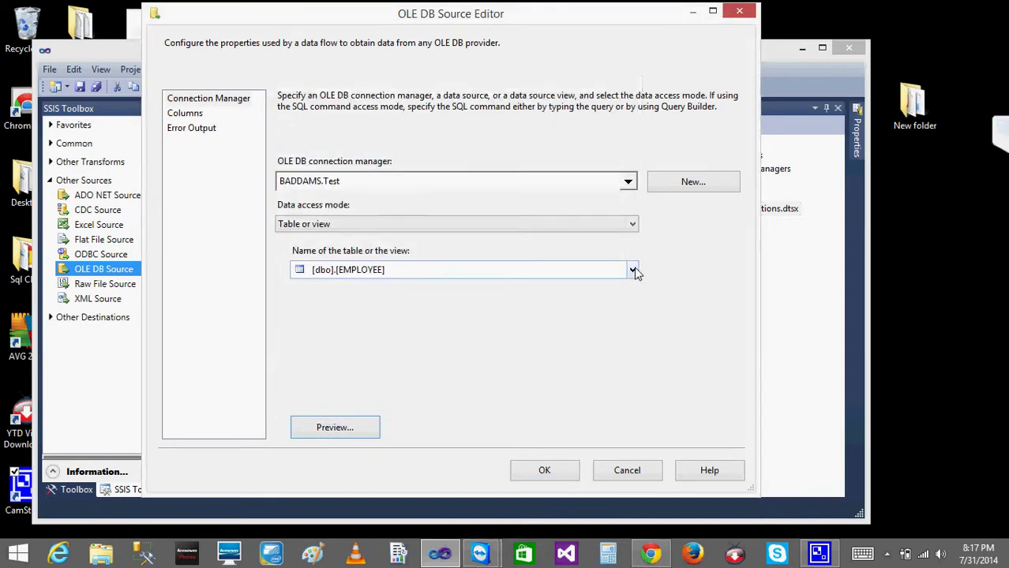
Set the OLE DB Source's table to [dbo].[SSNDetails] and preview its ID, SSN and SSNName data
click(633, 270)
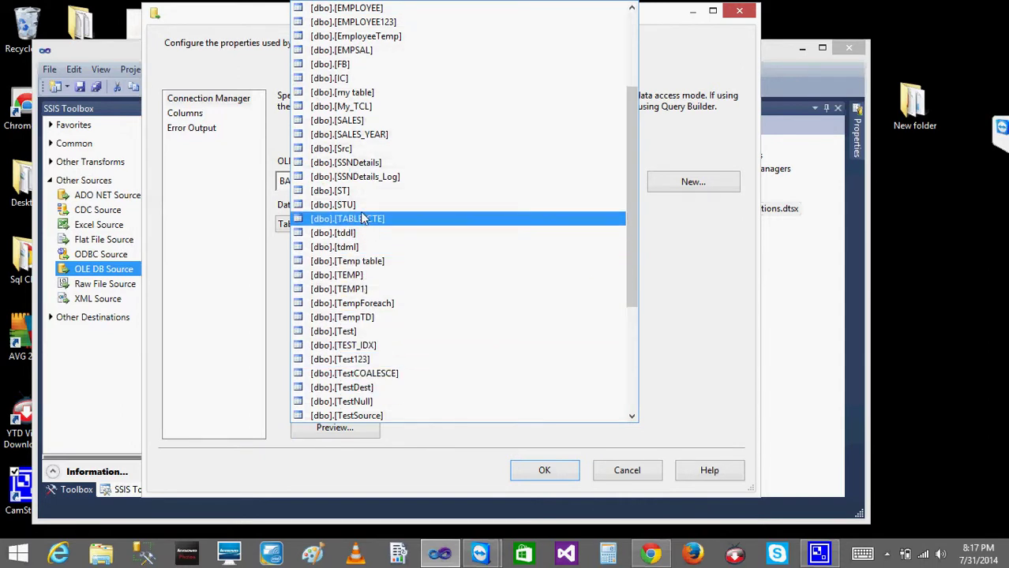
click(358, 163)
click(334, 429)
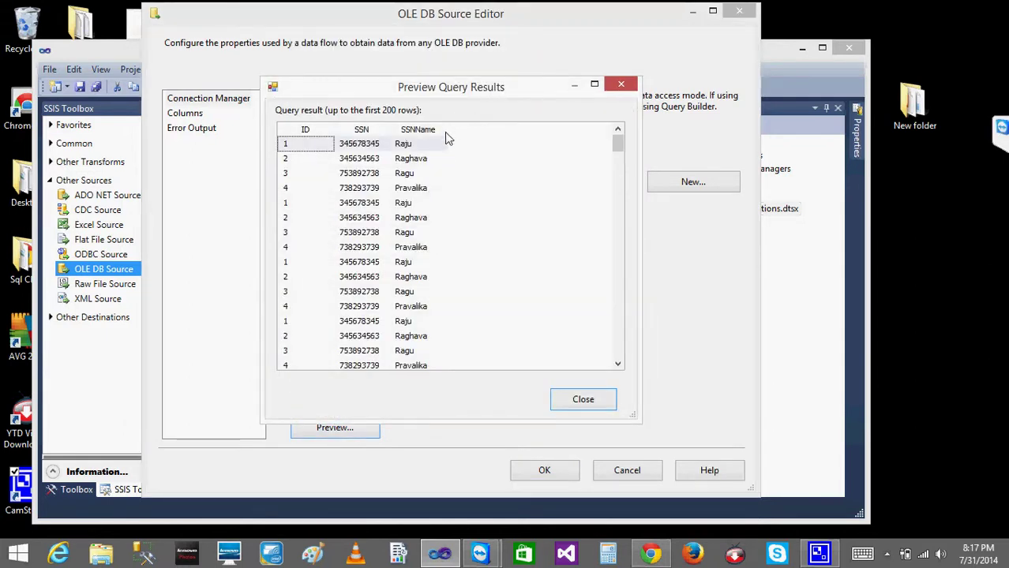
click(310, 189)
click(371, 189)
click(409, 176)
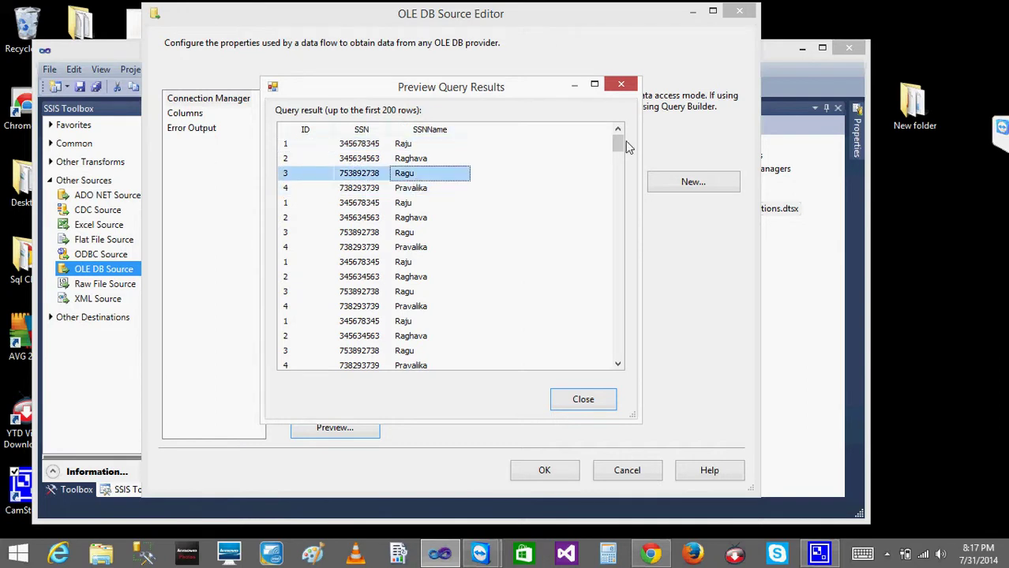
mouse_move(619, 150)
mouse_down()
mouse_move(619, 370)
mouse_move(619, 140)
mouse_up()
click(402, 163)
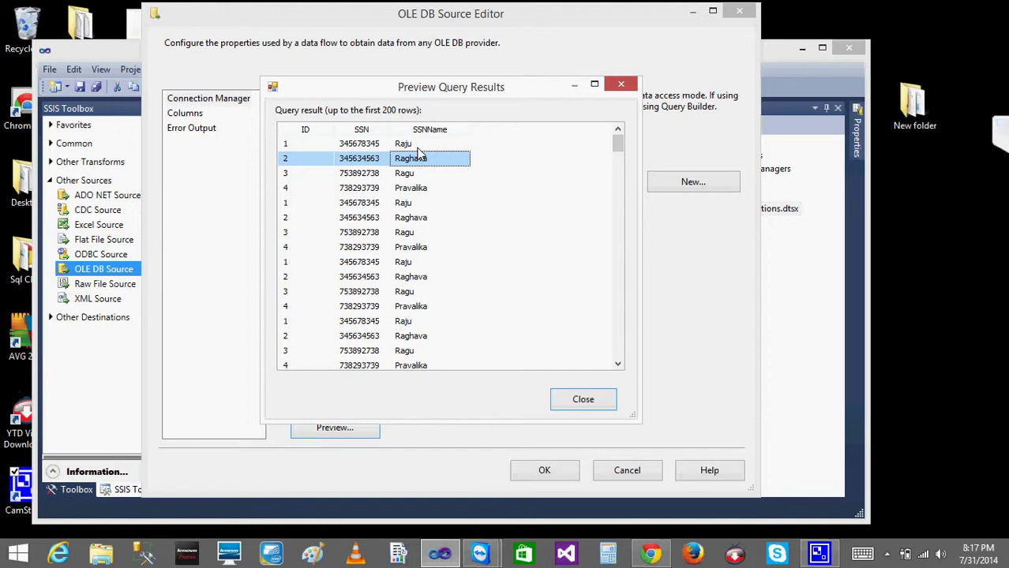
click(587, 402)
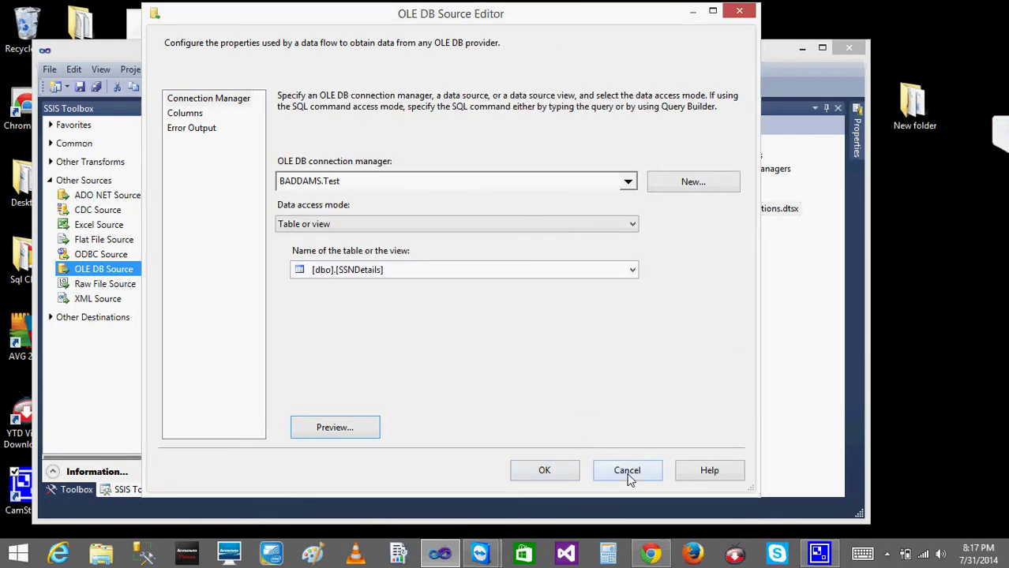
Look through the available tables without changing the selection, and preview the [dbo].[SSNDetails] rows again
click(632, 269)
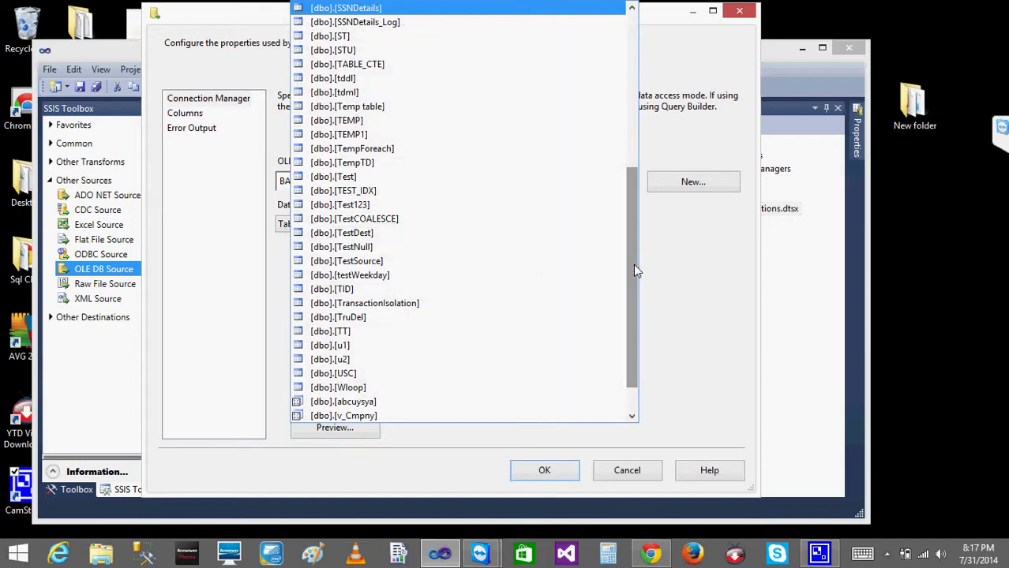
click(678, 274)
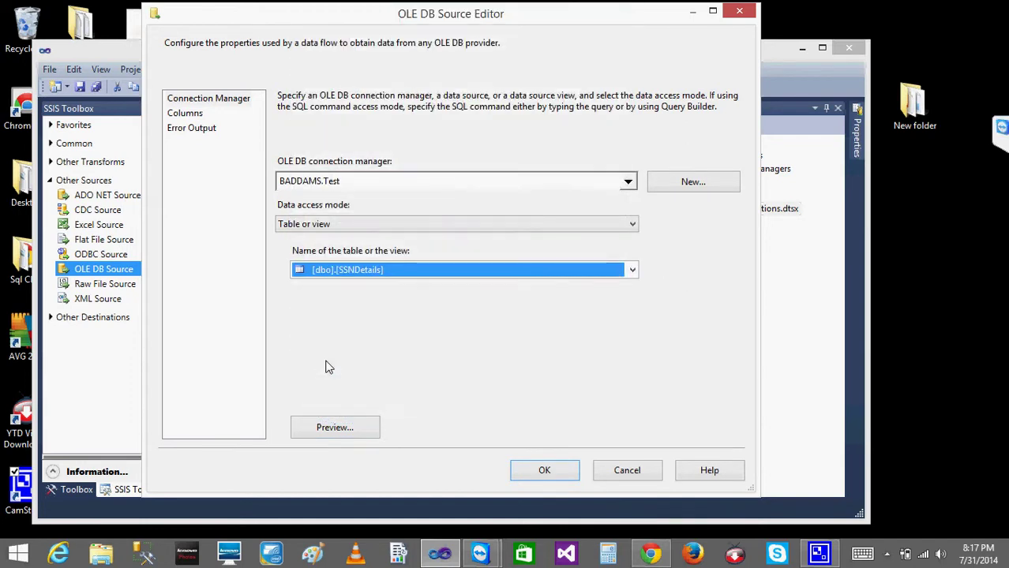
click(351, 431)
click(377, 158)
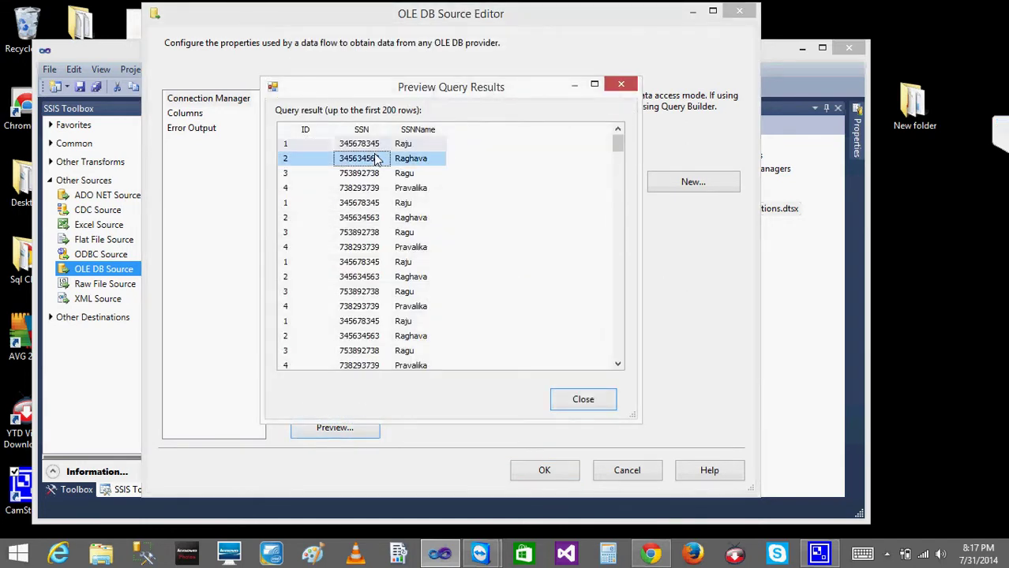
click(402, 144)
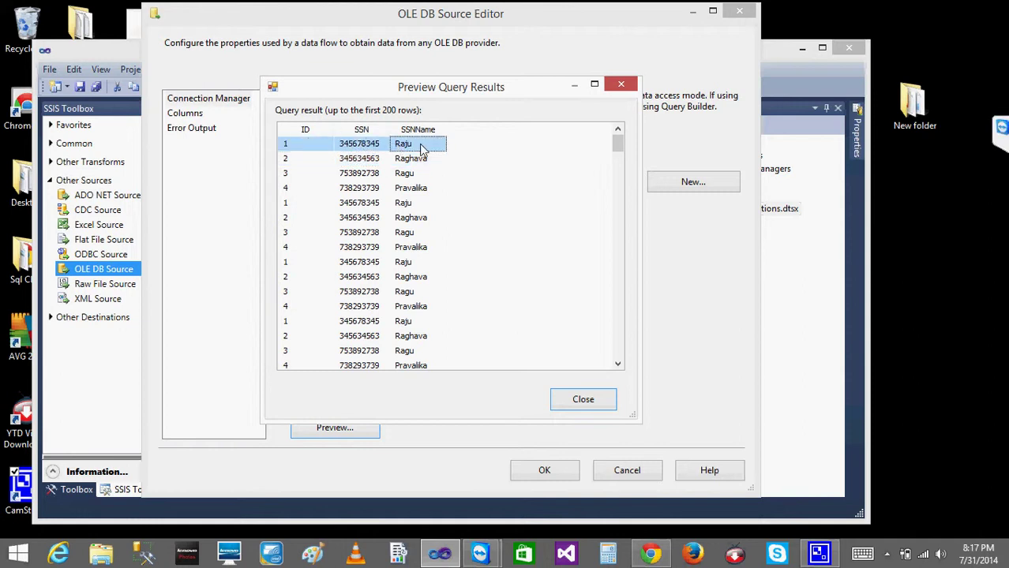
Switch to Paint and reduce and move its window so that the previewed rows stay visible beside the canvas
click(312, 553)
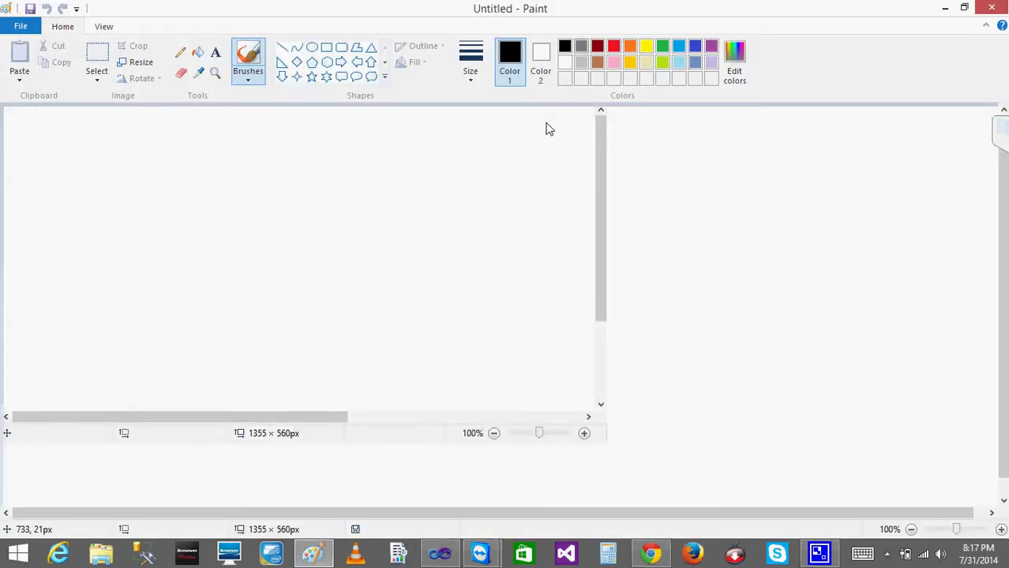
click(963, 8)
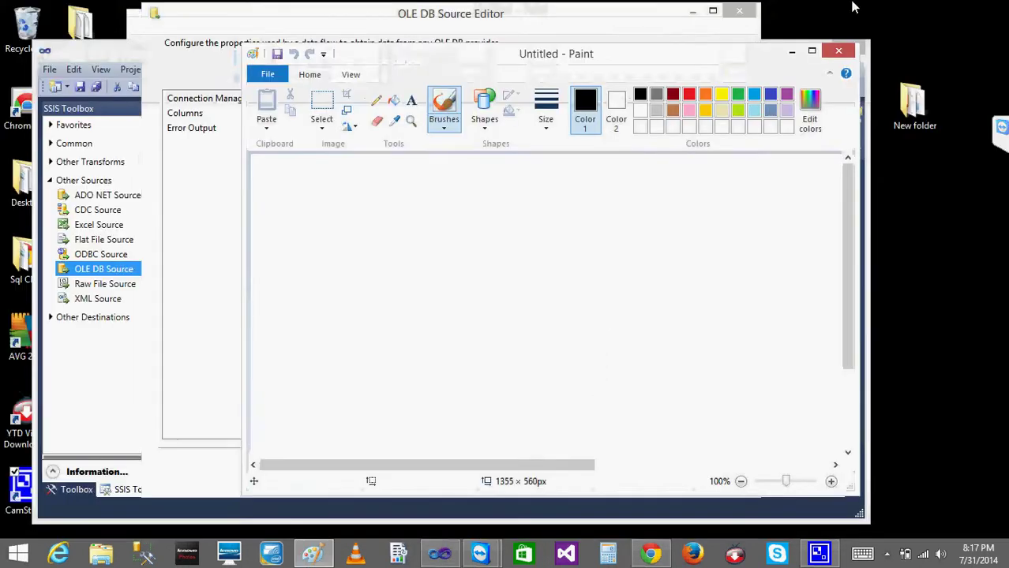
mouse_move(360, 53)
mouse_down()
mouse_move(417, 56)
mouse_move(649, 239)
mouse_move(660, 227)
mouse_up()
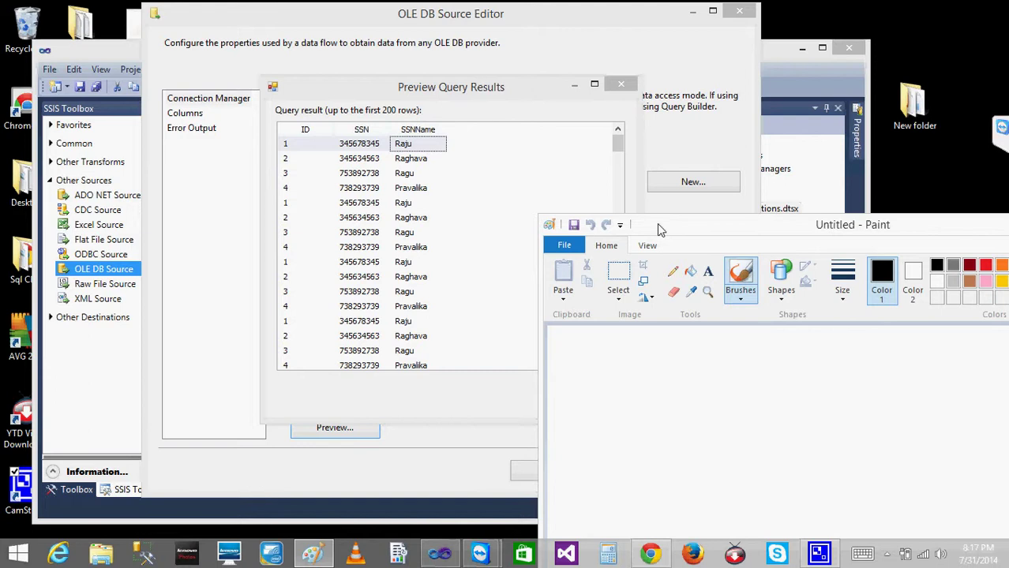
click(308, 188)
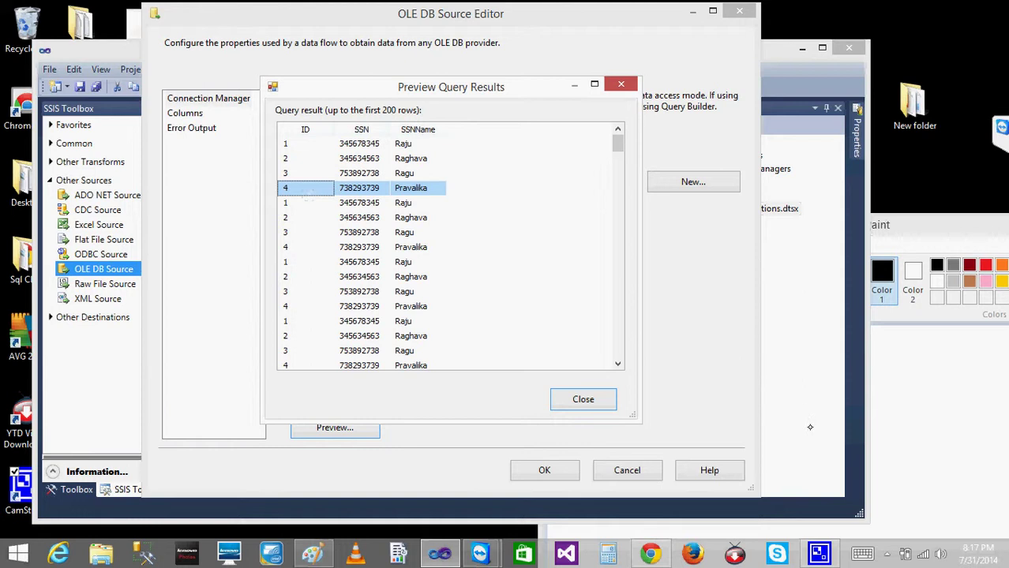
click(904, 408)
Handwrite a line numbered 1.) on the canvas with the column names ID, SSN and SSNName, plus a fourth name starting with U
drag(565, 346, 566, 377)
click(632, 359)
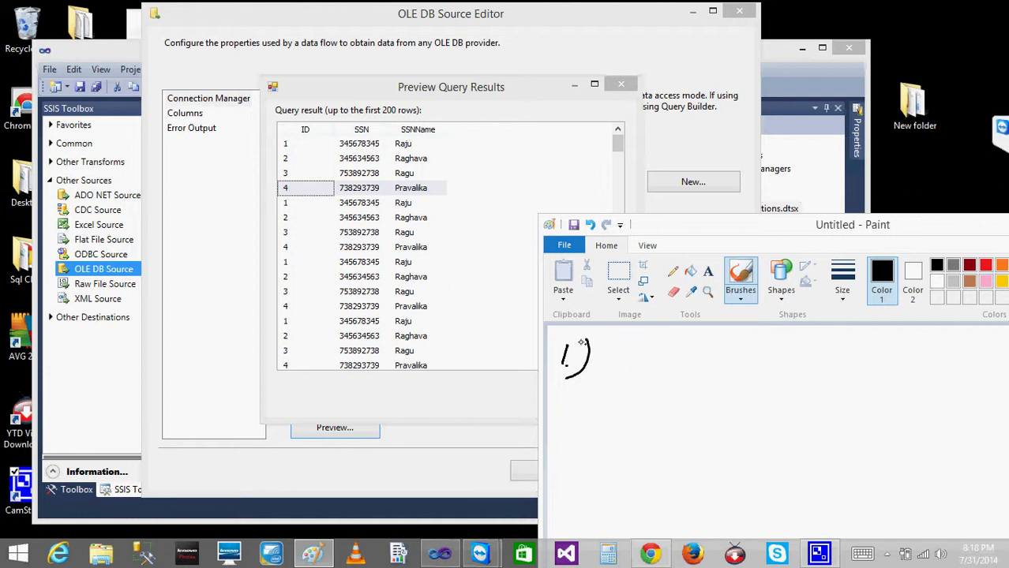
mouse_move(599, 355)
mouse_down()
mouse_move(602, 369)
mouse_move(614, 344)
mouse_up()
drag(594, 360, 608, 360)
mouse_move(620, 353)
mouse_down()
mouse_move(612, 366)
mouse_move(620, 353)
mouse_move(658, 378)
mouse_up()
mouse_move(684, 364)
mouse_down()
mouse_move(673, 377)
mouse_move(729, 373)
mouse_up()
mouse_move(759, 360)
mouse_down()
mouse_move(747, 372)
mouse_move(781, 364)
mouse_move(827, 392)
mouse_move(868, 367)
mouse_move(878, 384)
mouse_move(960, 400)
mouse_up()
drag(900, 383, 926, 372)
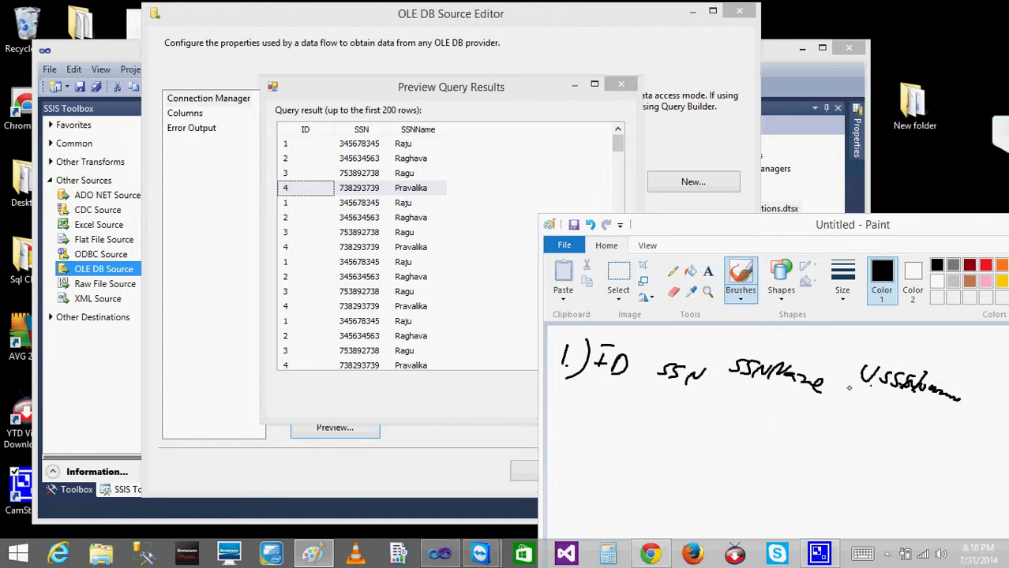
Handwrite a sample name under SSNName and the same name in capitals under the fourth column name
mouse_move(727, 391)
mouse_down()
mouse_move(719, 402)
mouse_move(742, 409)
mouse_up()
click(752, 401)
click(752, 405)
mouse_move(869, 415)
mouse_down()
mouse_move(888, 432)
mouse_move(955, 433)
mouse_up()
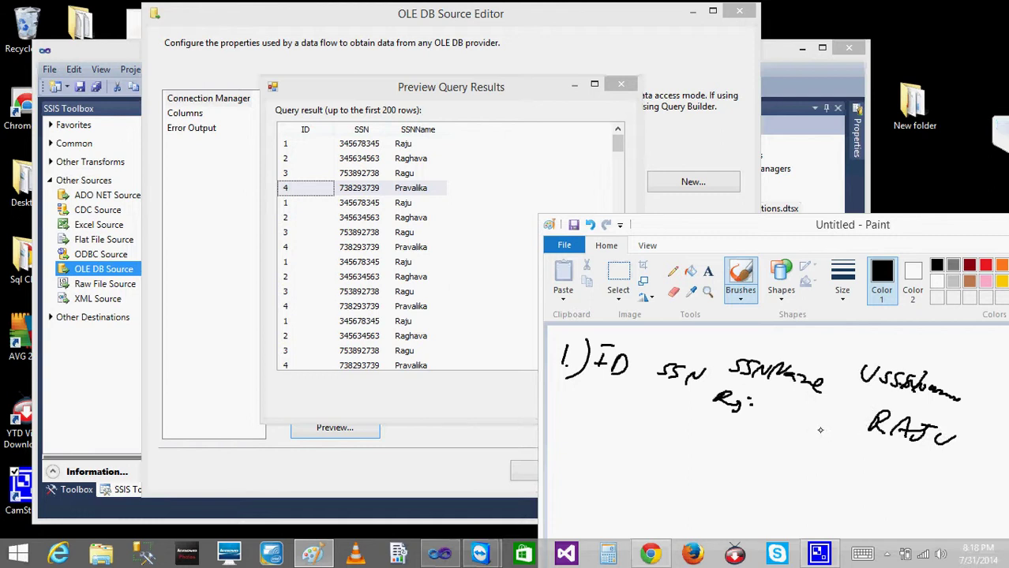
Underline the four handwritten column names, start a fifth name with D beside them, and circle SSNName
drag(870, 391, 957, 401)
drag(728, 377, 823, 391)
drag(657, 374, 698, 384)
drag(585, 382, 654, 399)
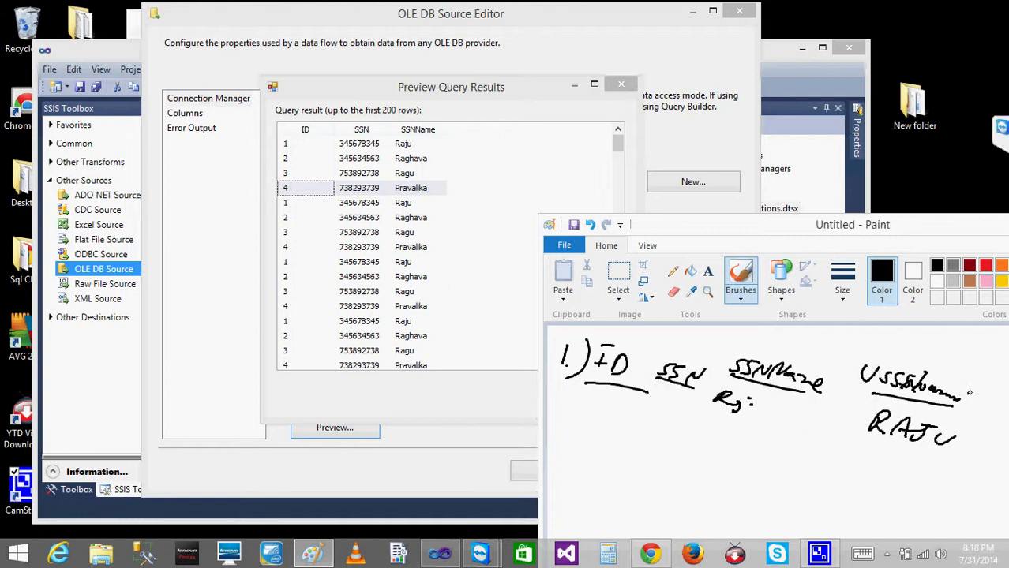
drag(974, 382, 973, 400)
mouse_move(799, 367)
mouse_down()
mouse_move(725, 338)
mouse_move(826, 386)
mouse_up()
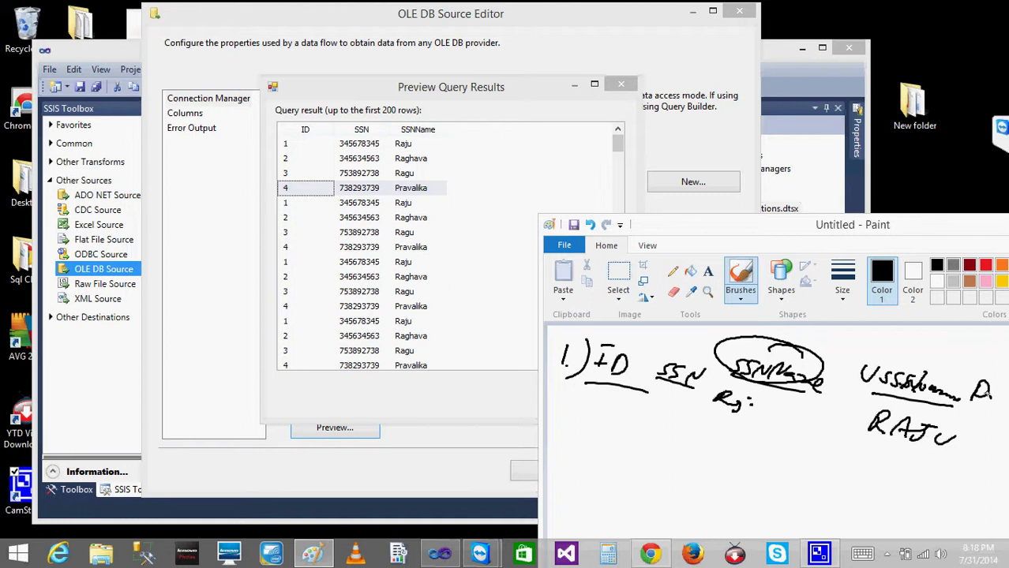
Move and widen the Paint window to give the canvas more room beside the handwritten column names
mouse_move(711, 240)
mouse_down()
mouse_move(385, 208)
mouse_move(399, 180)
mouse_up()
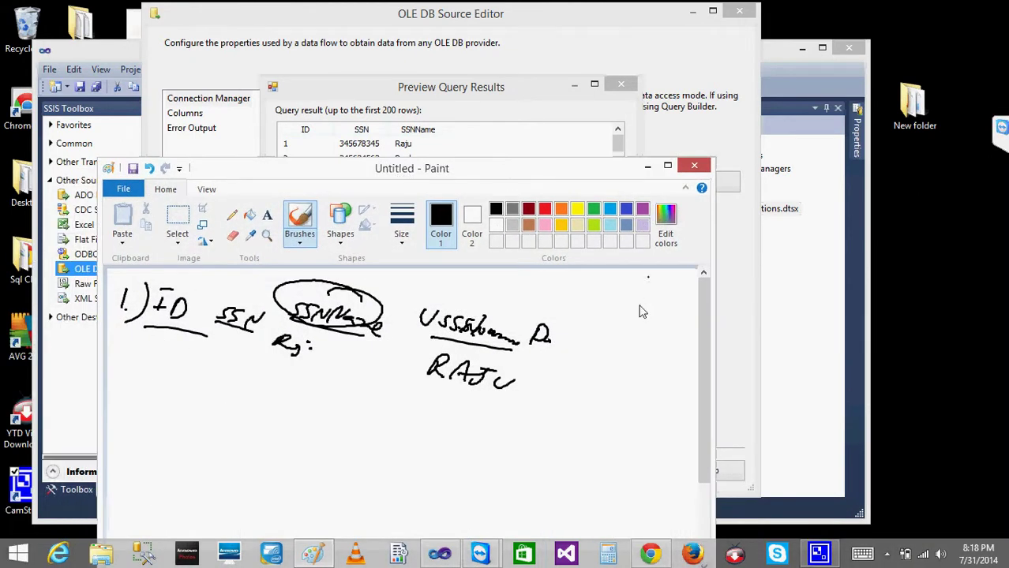
drag(715, 371, 871, 364)
key(alt+Tab)
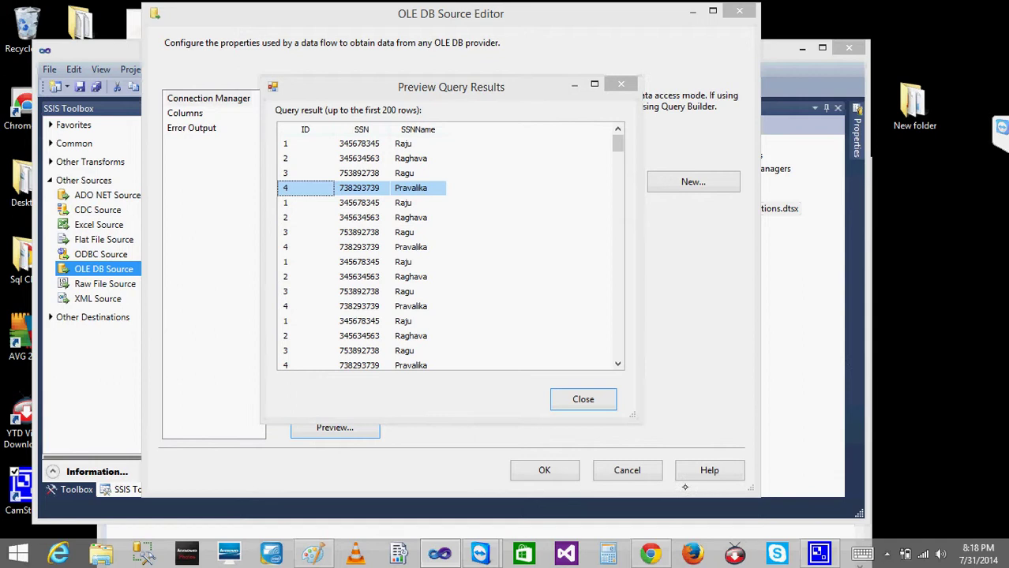
click(313, 556)
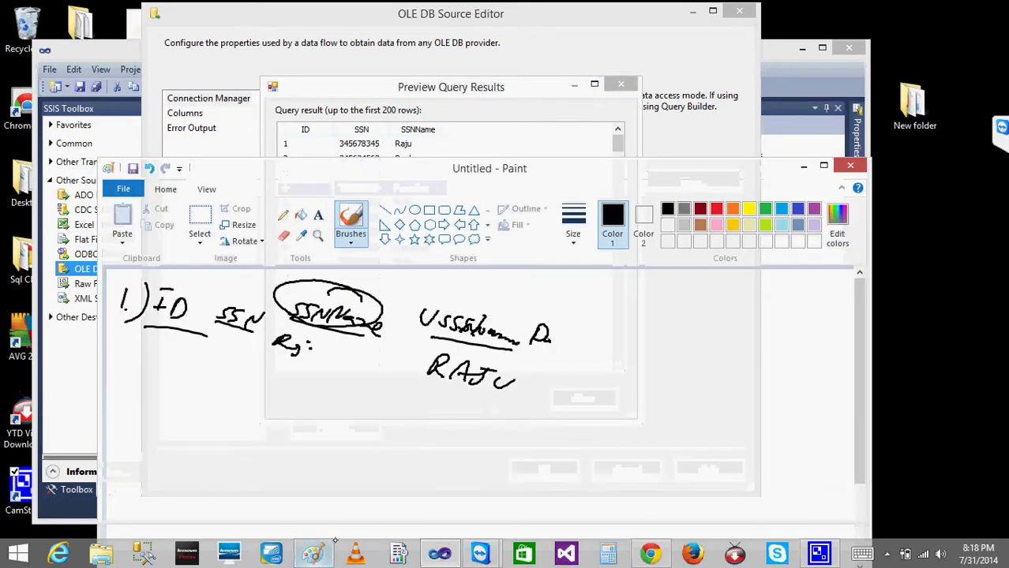
Complete and underline the fifth column name DuplSSNName, handwrite the sample name beneath it, and circle SSNName again as its source
mouse_move(564, 338)
mouse_down()
mouse_move(572, 354)
mouse_move(597, 318)
mouse_move(601, 342)
mouse_move(616, 351)
mouse_move(630, 340)
mouse_move(633, 352)
mouse_move(694, 357)
mouse_move(698, 365)
mouse_move(674, 373)
mouse_up()
mouse_move(545, 374)
mouse_down()
mouse_move(581, 406)
mouse_move(615, 399)
mouse_up()
mouse_move(334, 328)
mouse_down()
mouse_move(383, 295)
mouse_move(294, 309)
mouse_up()
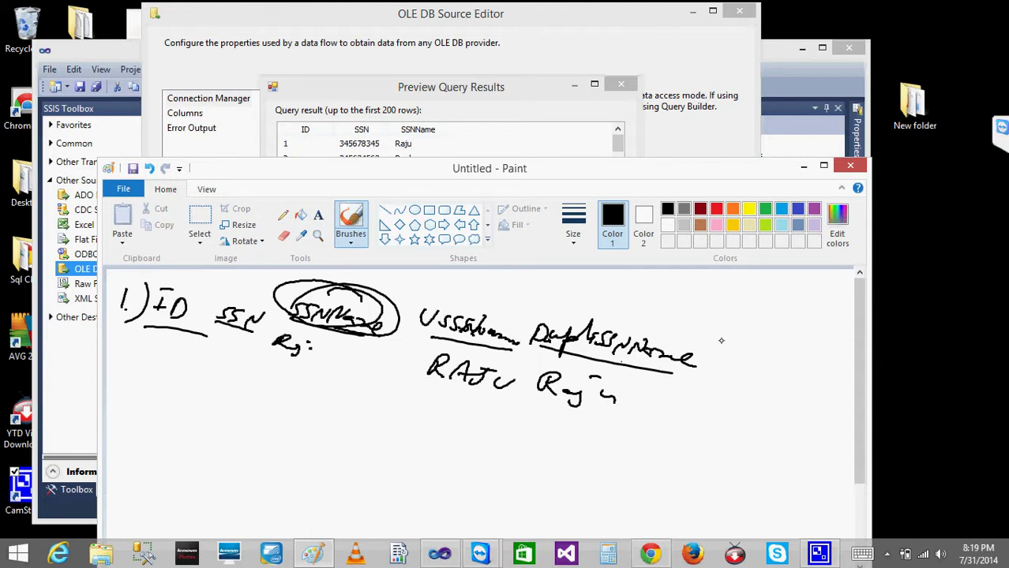
Handwrite a sixth column name combining SSN and SSNName, with a boxed sample of the combined value beneath it
mouse_move(731, 341)
mouse_down()
mouse_move(718, 347)
mouse_move(752, 342)
mouse_move(775, 359)
mouse_move(772, 347)
mouse_move(776, 362)
mouse_move(807, 360)
mouse_move(793, 368)
mouse_move(825, 371)
mouse_up()
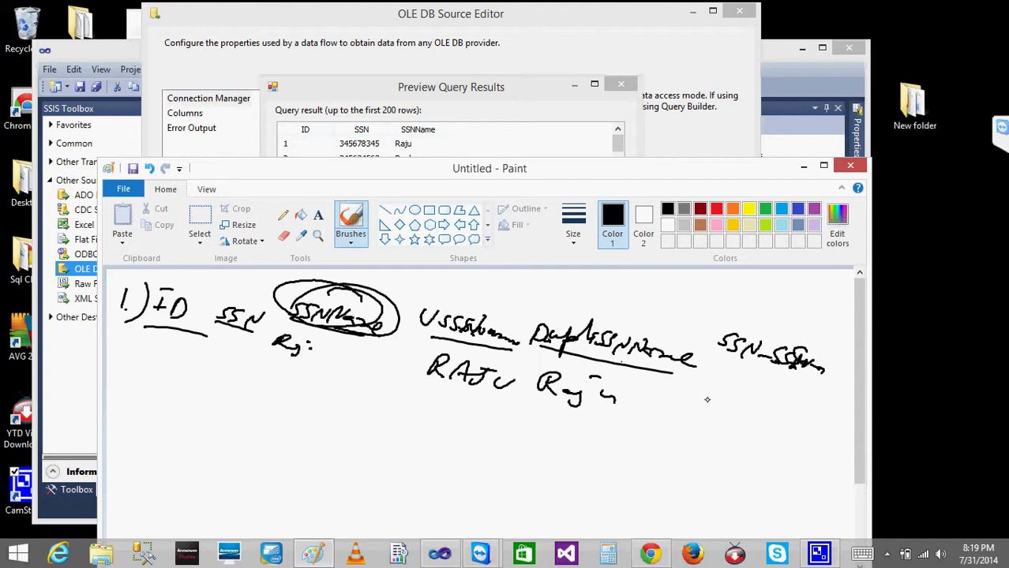
drag(714, 391, 838, 443)
mouse_move(705, 410)
mouse_down()
mouse_move(836, 459)
mouse_move(699, 392)
mouse_move(729, 424)
mouse_up()
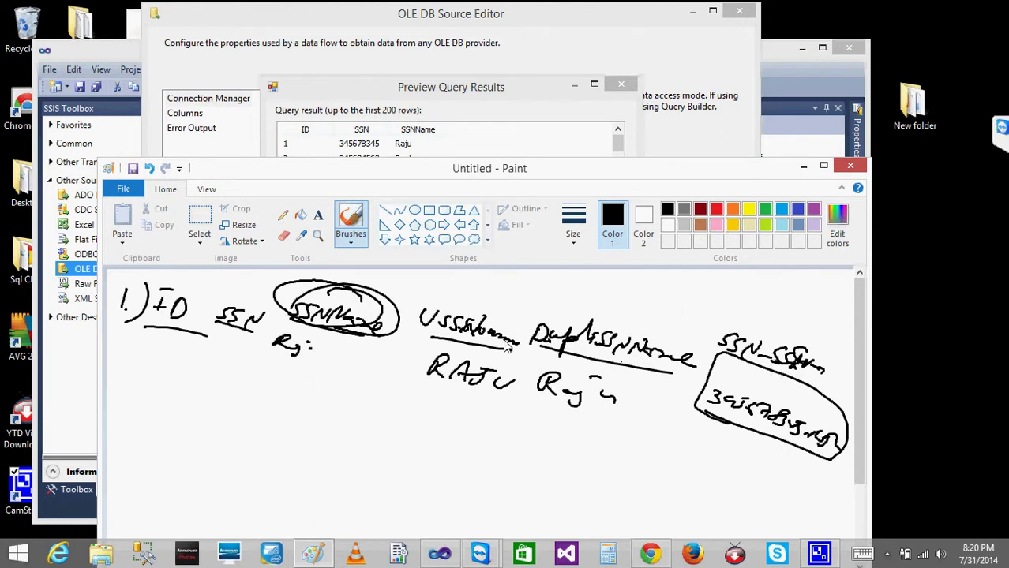
Circle the three new column names, the sample name under SSNName, and the ID column name
mouse_move(446, 304)
mouse_down()
mouse_move(436, 350)
mouse_move(504, 302)
mouse_move(411, 333)
mouse_up()
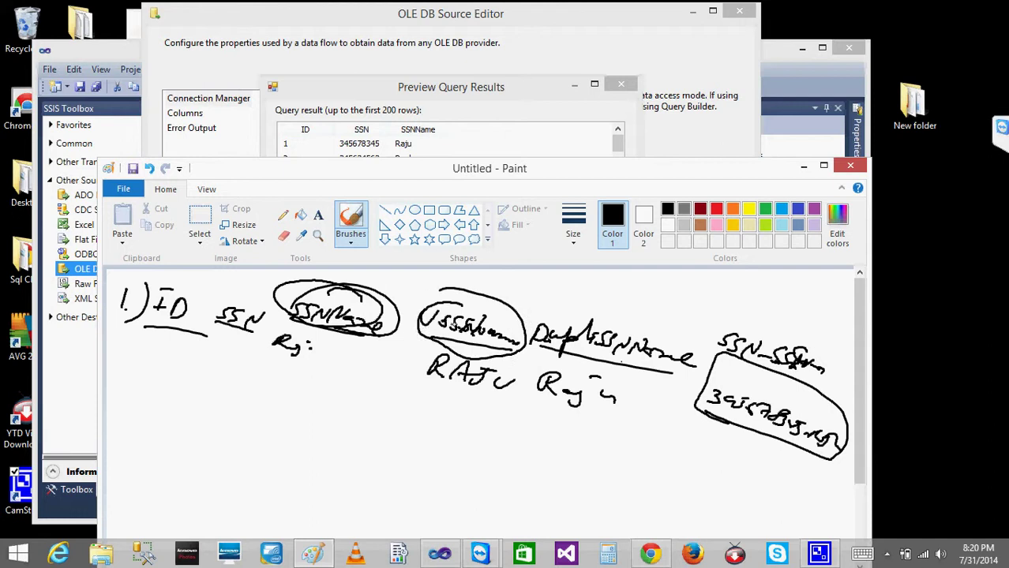
mouse_move(590, 327)
mouse_down()
mouse_move(574, 303)
mouse_move(588, 386)
mouse_move(710, 365)
mouse_move(590, 309)
mouse_up()
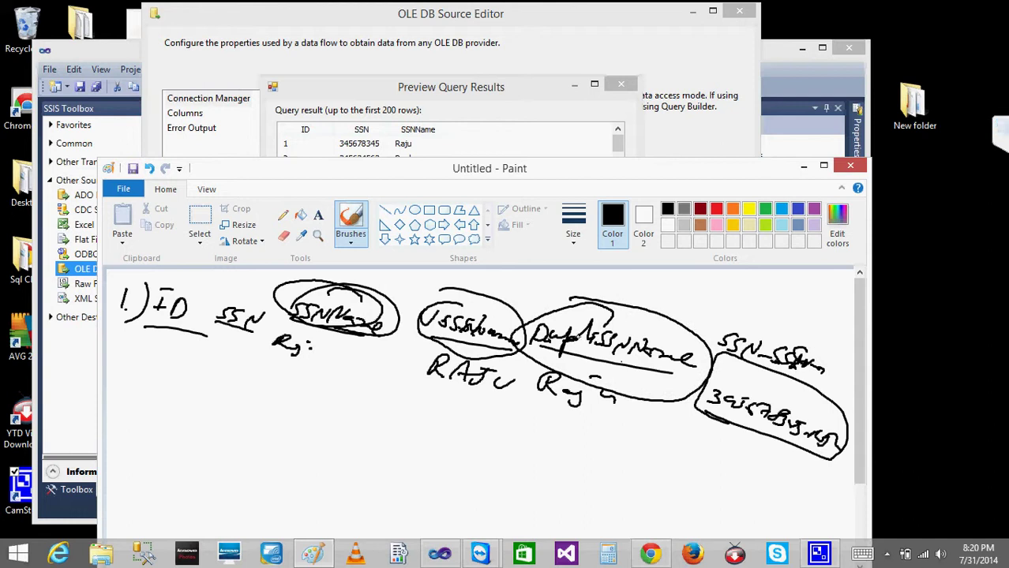
mouse_move(770, 330)
mouse_down()
mouse_move(715, 360)
mouse_move(833, 387)
mouse_move(754, 323)
mouse_up()
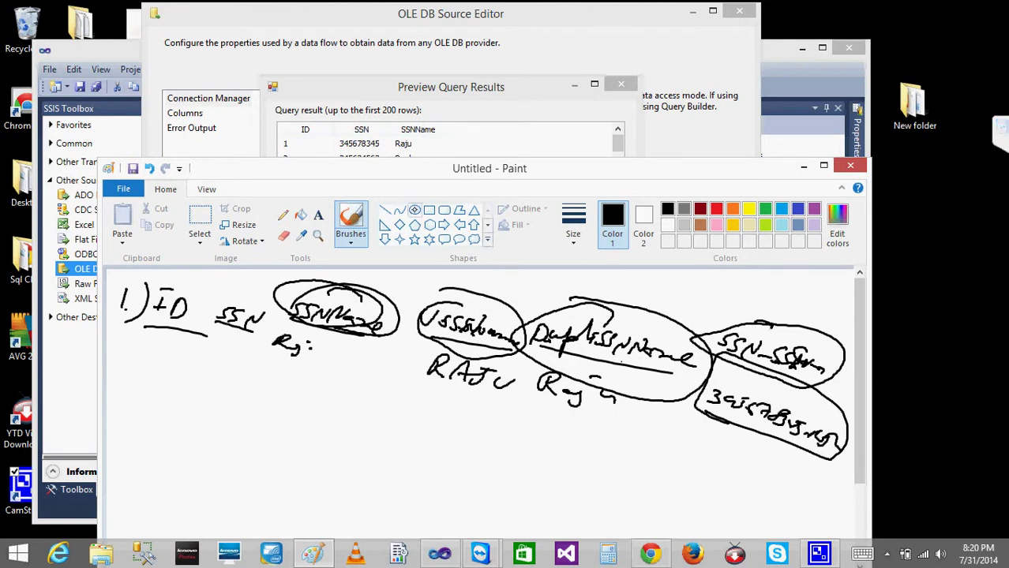
mouse_move(312, 338)
mouse_down()
mouse_move(355, 349)
mouse_move(292, 345)
mouse_up()
mouse_move(189, 278)
mouse_down()
mouse_move(146, 312)
mouse_move(196, 304)
mouse_move(182, 281)
mouse_up()
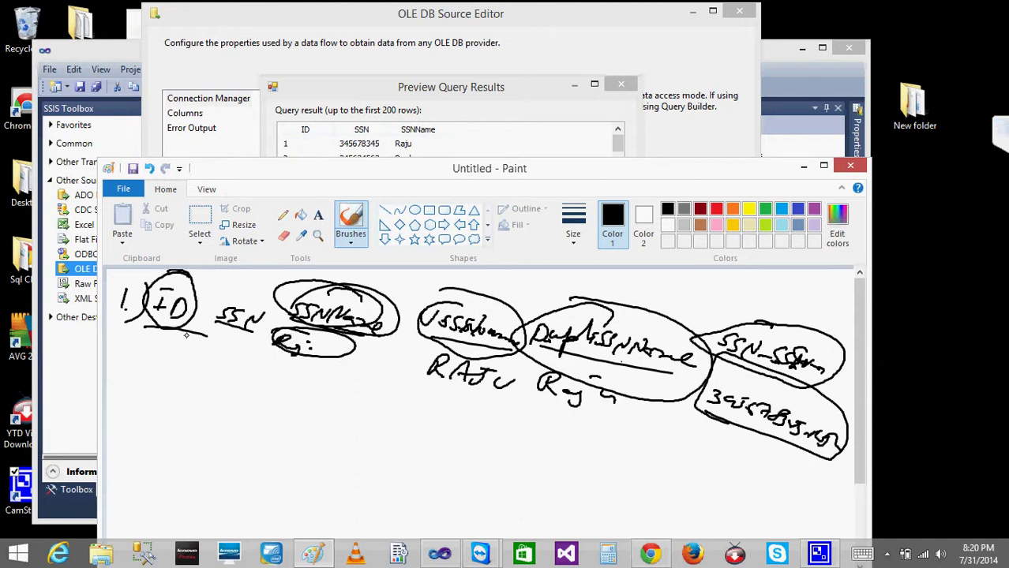
Return to the OLE DB Source Editor, close the data preview, and inspect the data types of the ID and SSNName output columns
click(803, 166)
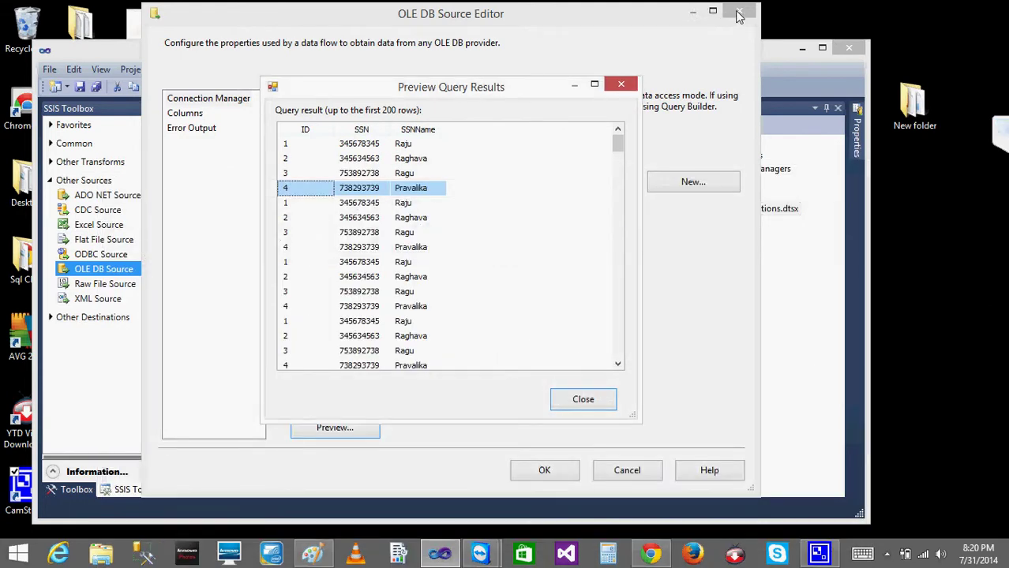
click(593, 403)
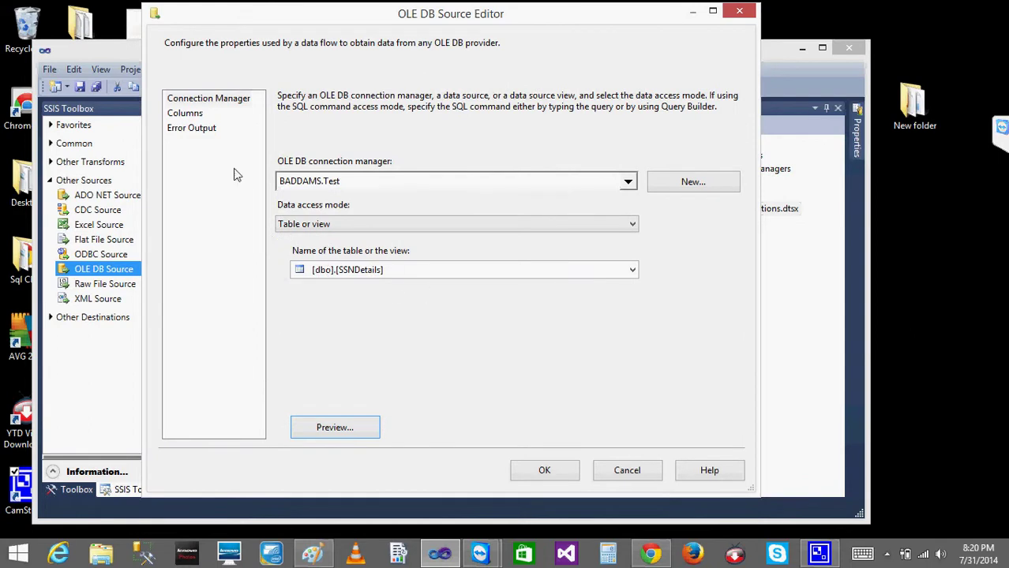
click(202, 116)
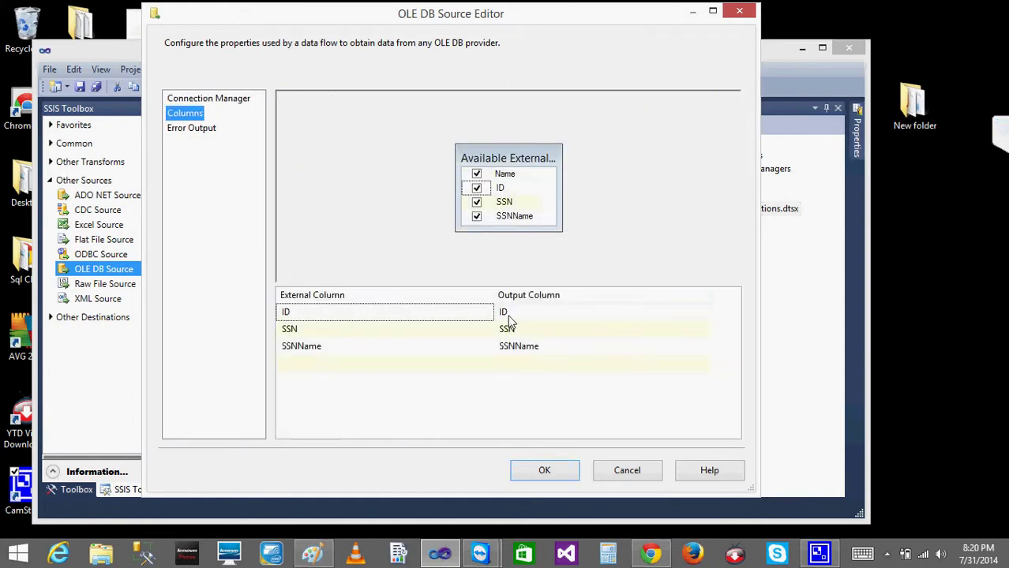
mouse_move(509, 320)
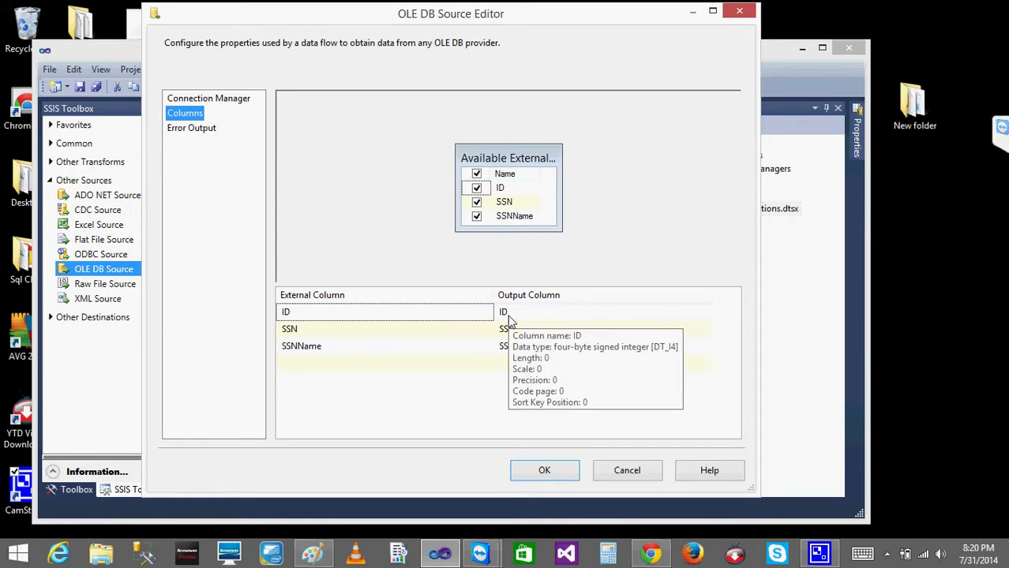
mouse_move(510, 340)
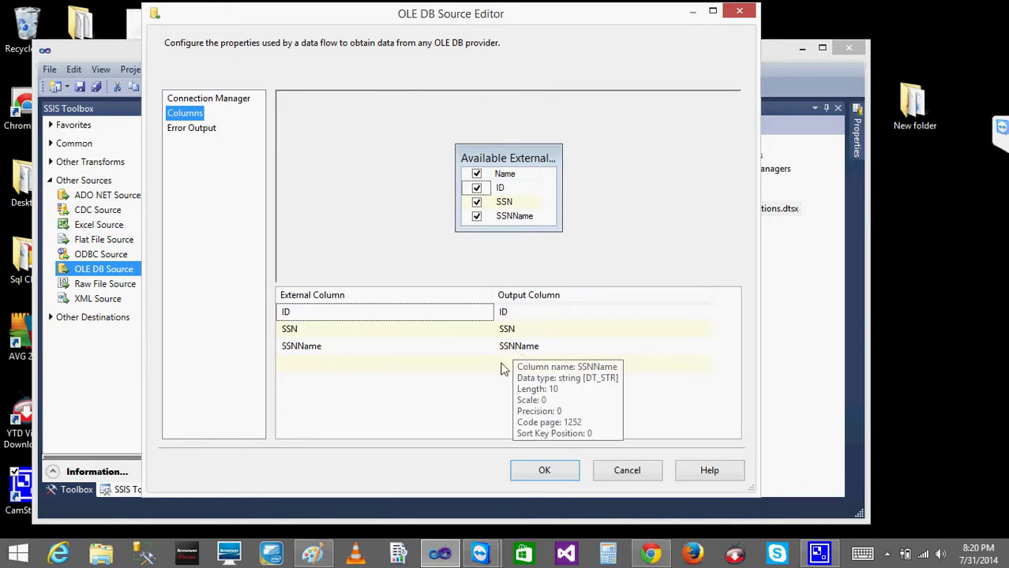
Switch to Paint and mark the three new columns with the circled numbers 1, 2 and 3
click(312, 553)
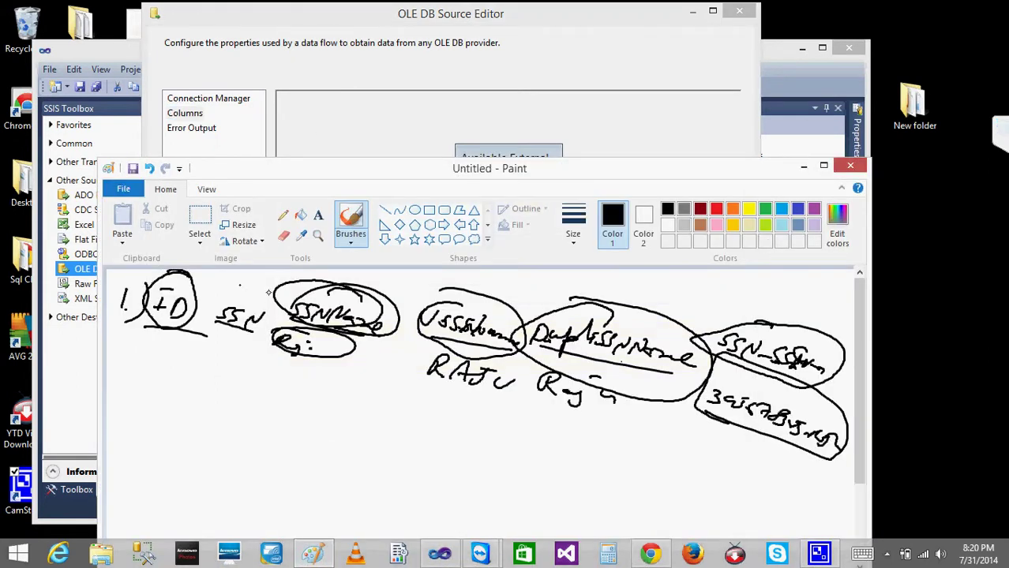
drag(430, 408, 424, 431)
mouse_move(439, 389)
mouse_down()
mouse_move(399, 442)
mouse_move(436, 387)
mouse_up()
mouse_move(540, 415)
mouse_down()
mouse_move(562, 434)
mouse_move(542, 408)
mouse_up()
mouse_move(696, 447)
mouse_down()
mouse_move(696, 436)
mouse_move(737, 431)
mouse_up()
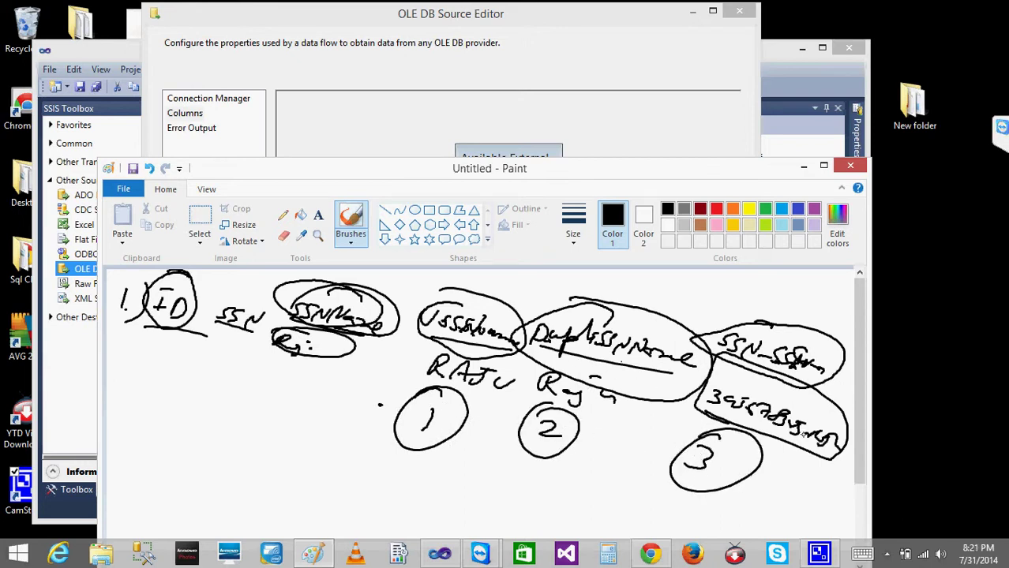
Add a circled number 4 below the circled 2 and handwrite a label beside it
drag(555, 485, 567, 493)
mouse_move(570, 469)
mouse_down()
mouse_move(561, 511)
mouse_move(545, 471)
mouse_up()
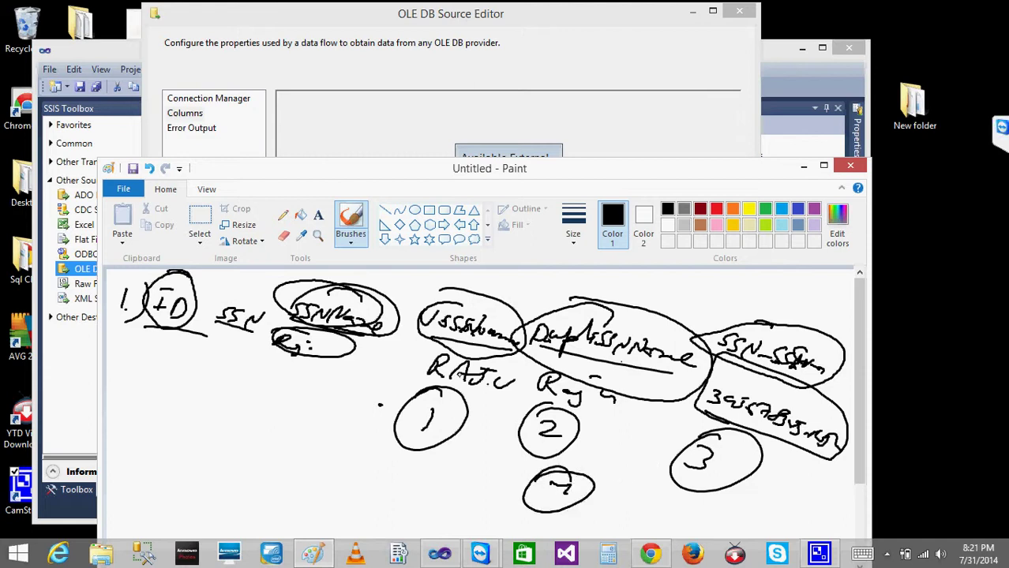
mouse_move(627, 483)
mouse_down()
mouse_move(639, 493)
mouse_move(620, 497)
mouse_move(676, 502)
mouse_move(652, 502)
mouse_move(711, 494)
mouse_up()
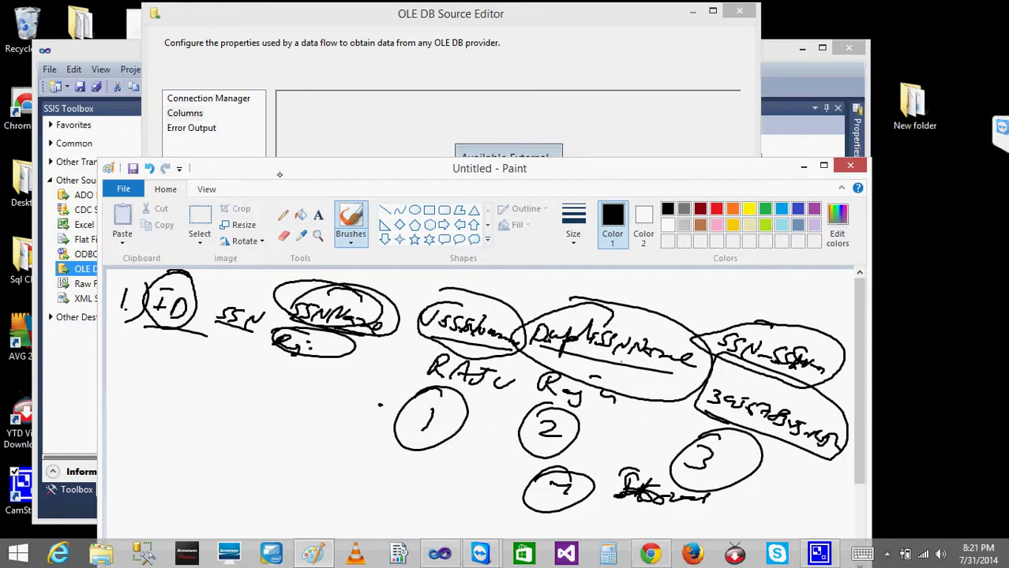
click(301, 215)
click(318, 367)
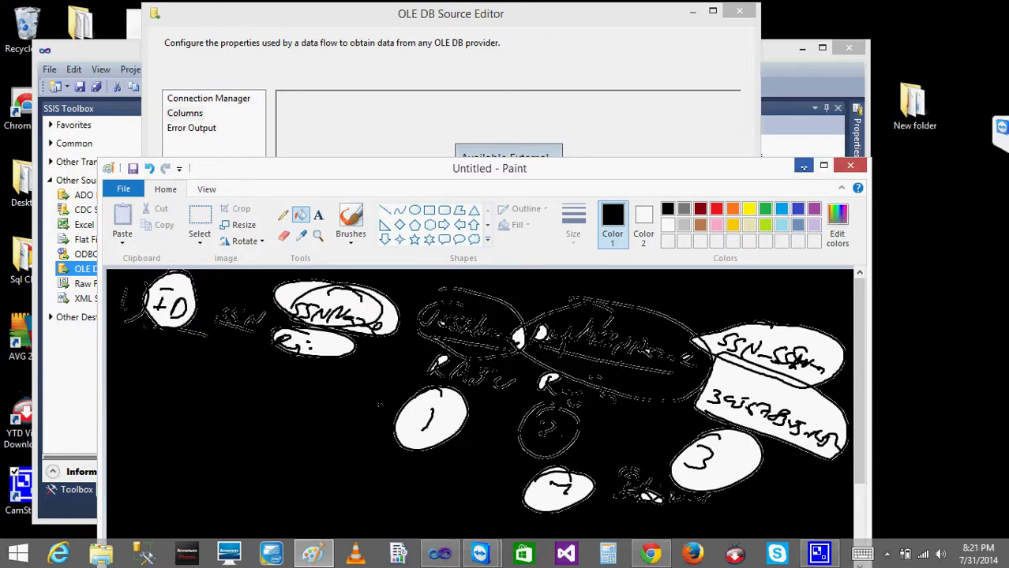
click(803, 166)
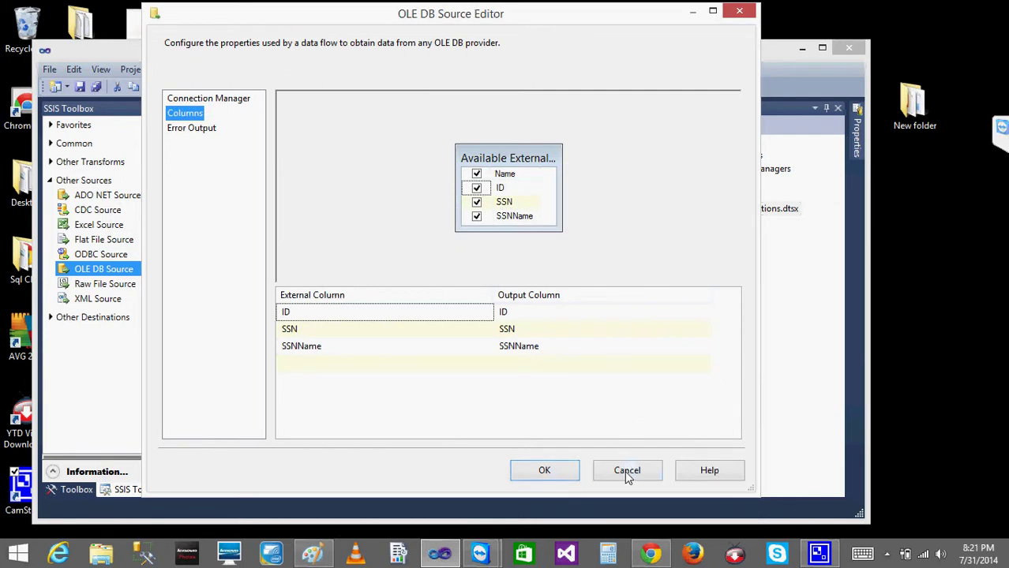
click(313, 555)
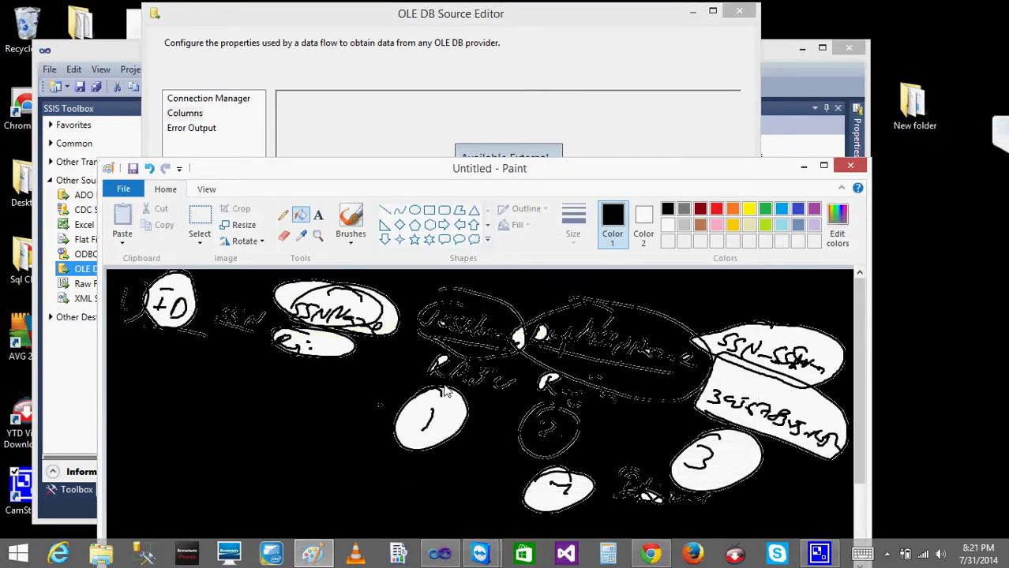
key(ctrl+z)
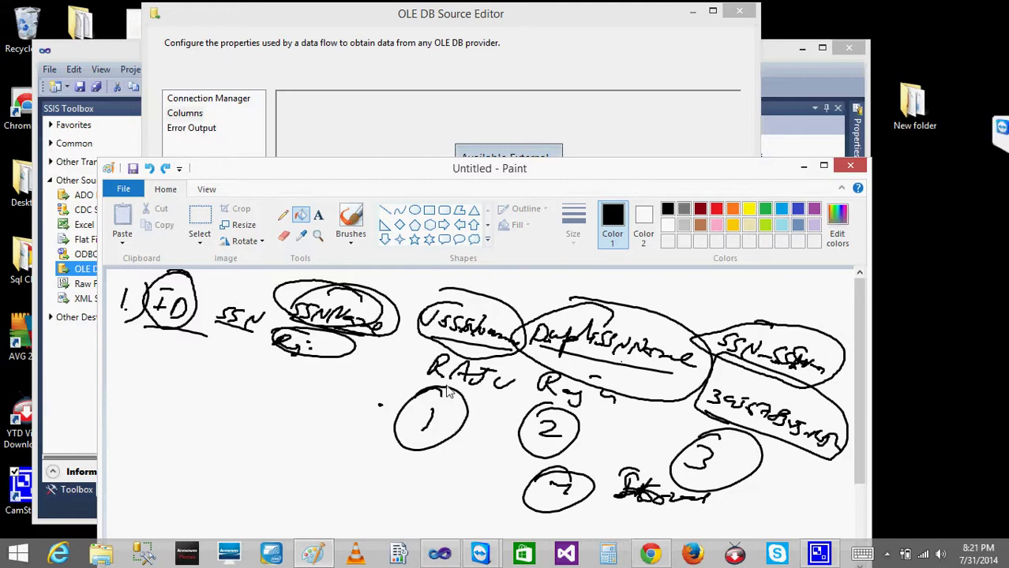
Choose the Pencil tool in Paint, return to the OLE DB Source Editor, and accept the source's settings
click(283, 215)
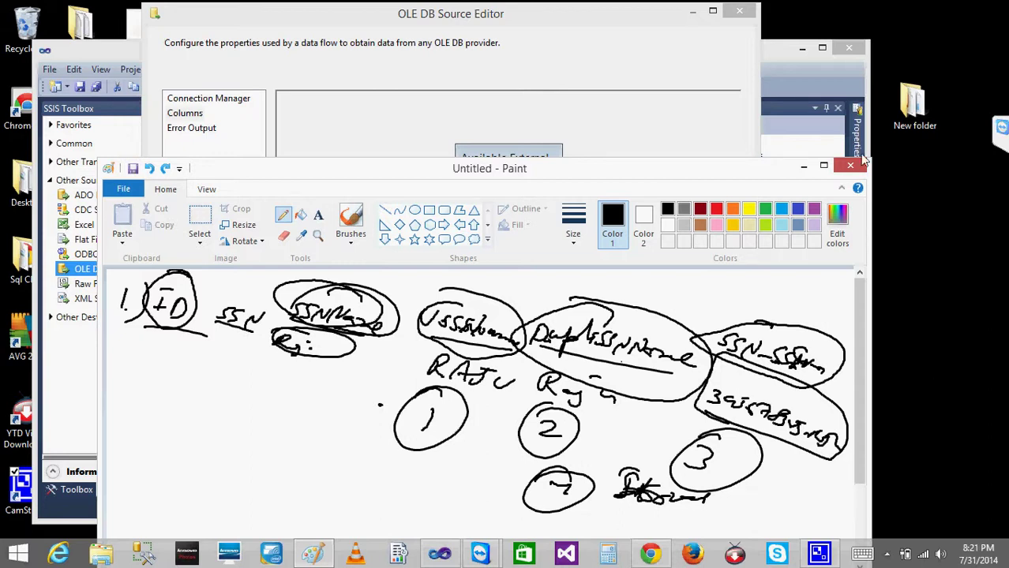
click(803, 168)
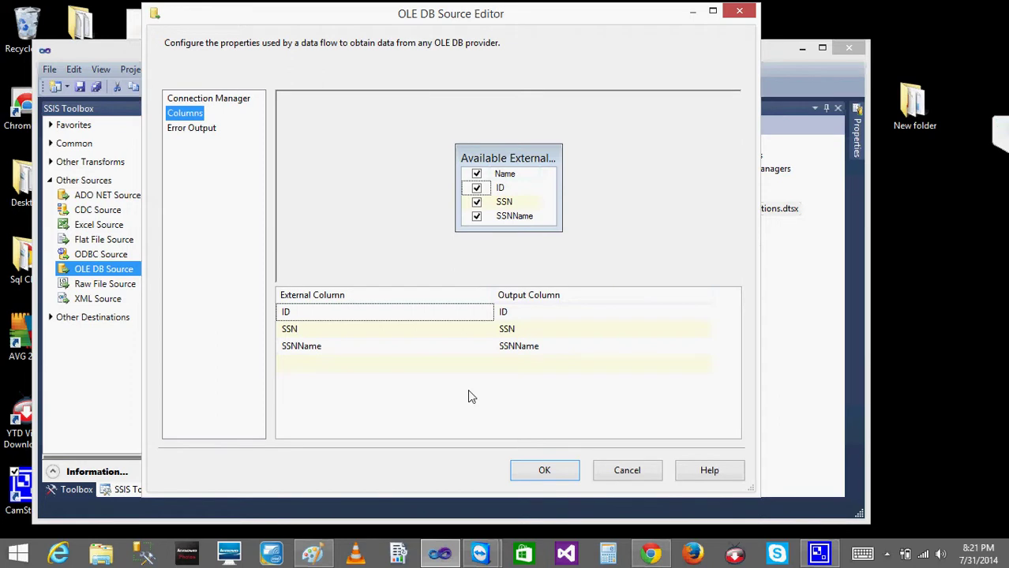
click(541, 470)
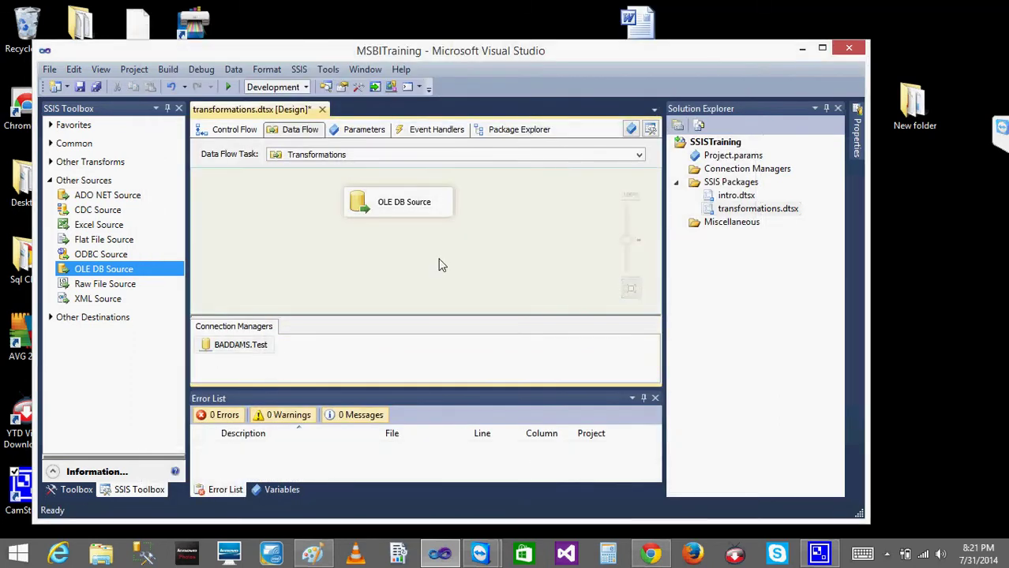
Rename the OLE DB Source in the data flow to OLE_SRC SSNDetails
click(417, 204)
click(417, 204)
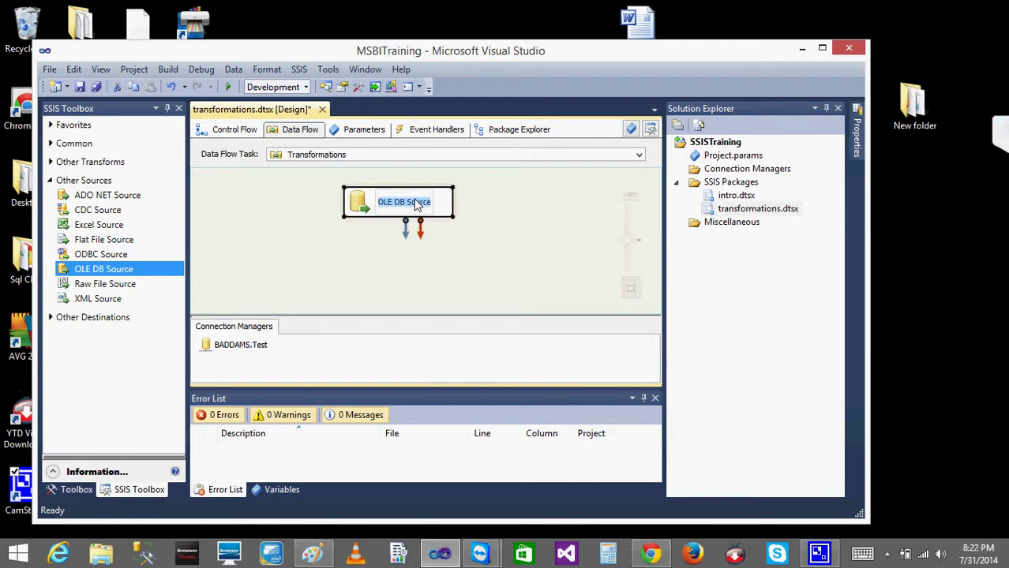
double_click(417, 205)
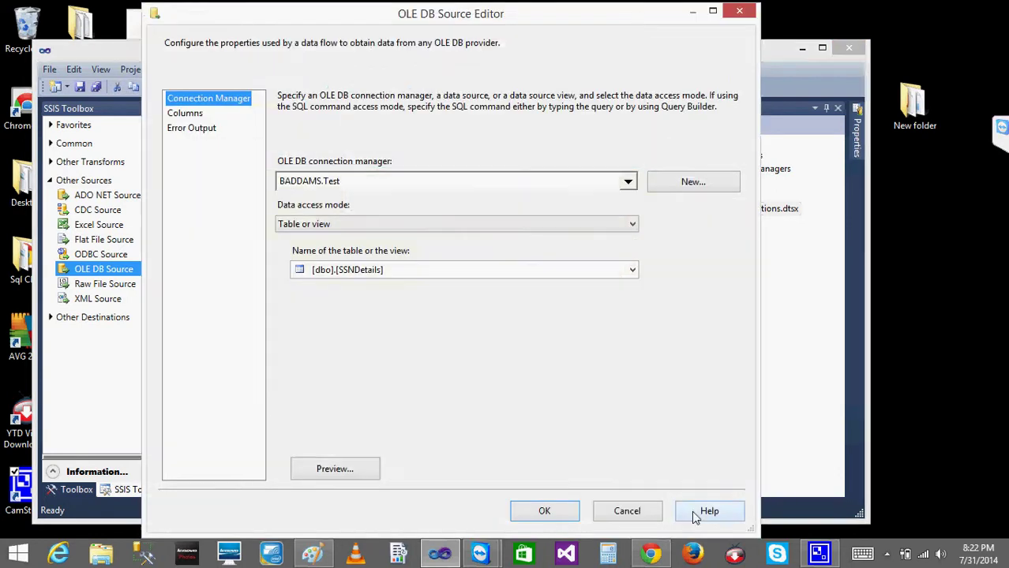
click(633, 510)
click(409, 207)
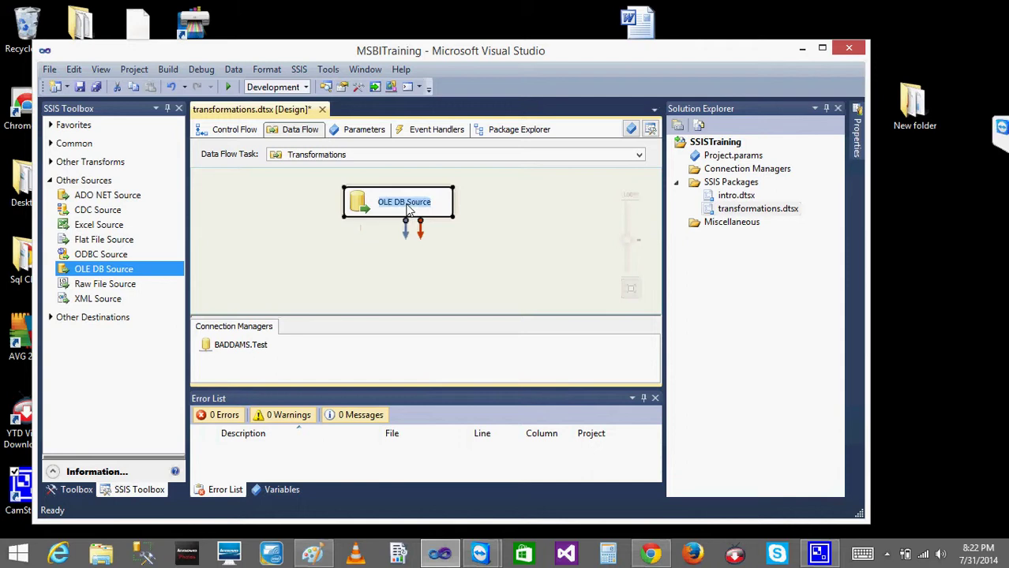
text(OLE)
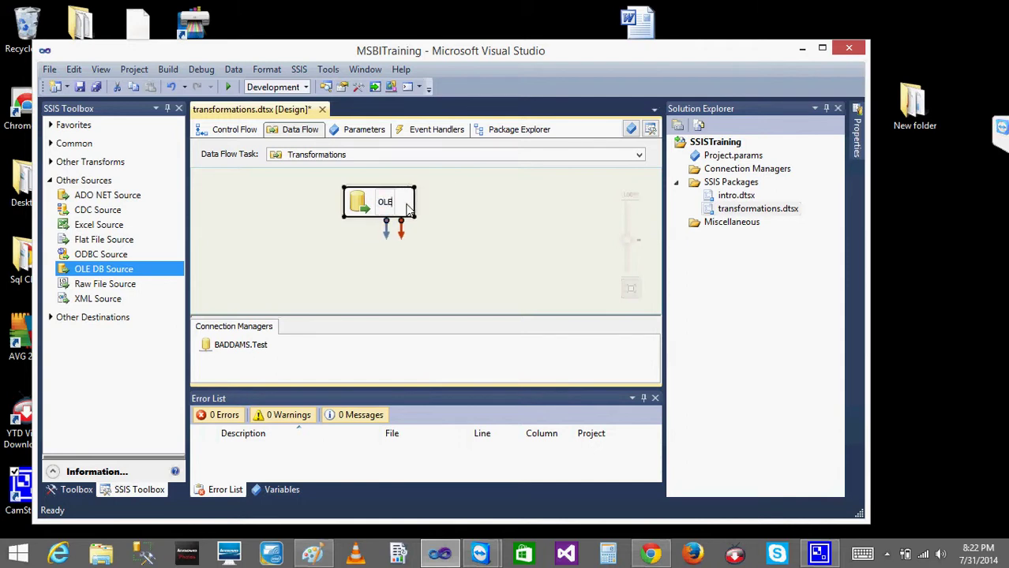
text(_SRC)
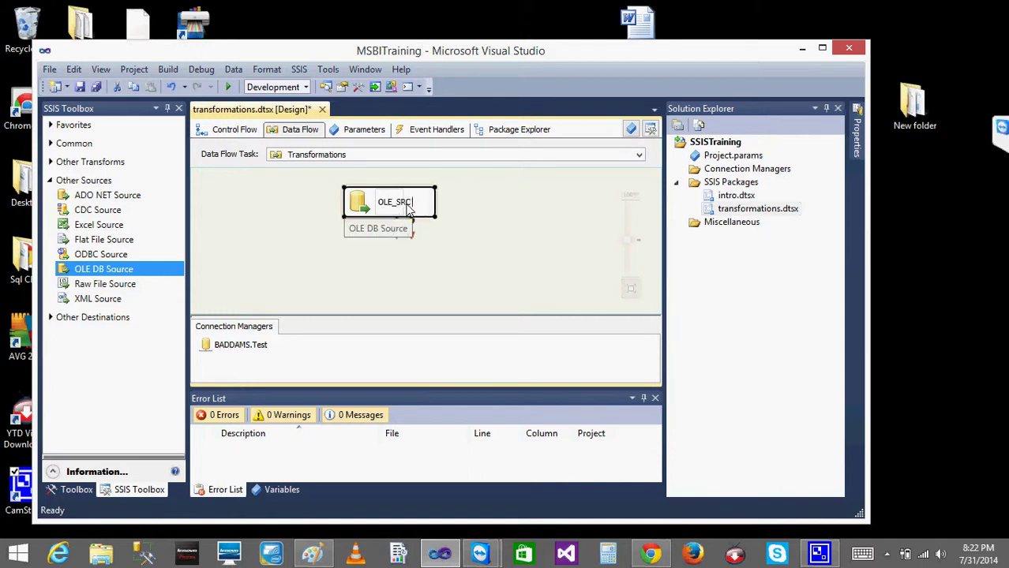
text( SSNDe)
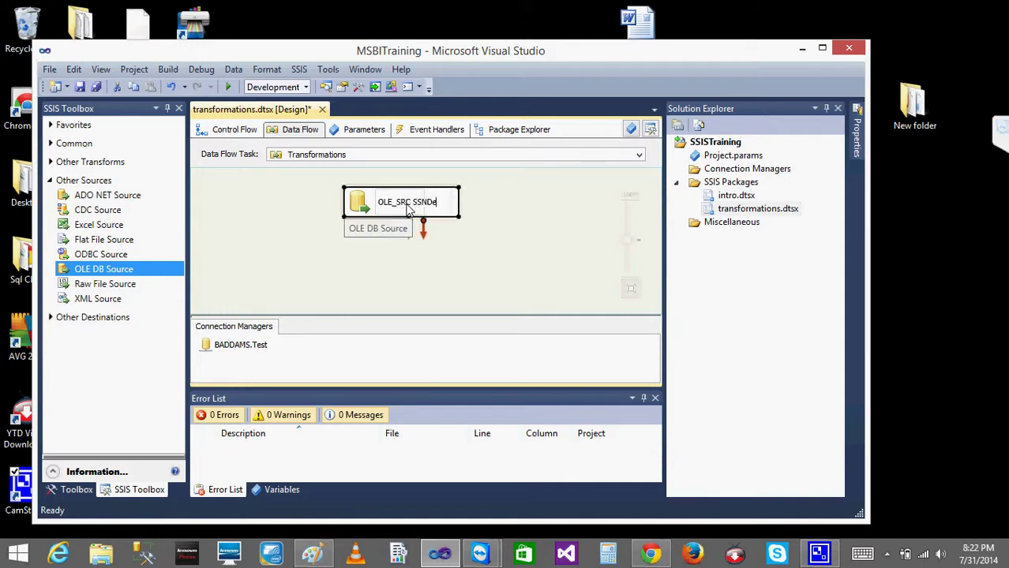
text(tails)
key(Return)
click(228, 215)
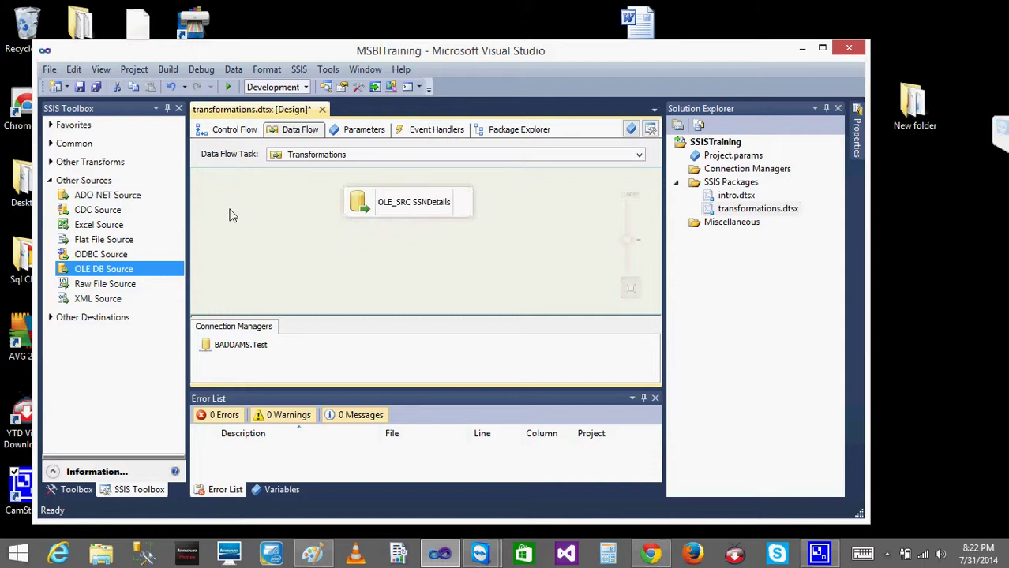
Collapse the Other Sources group, review the planned columns in the Paint sketch, and return to Visual Studio
click(50, 182)
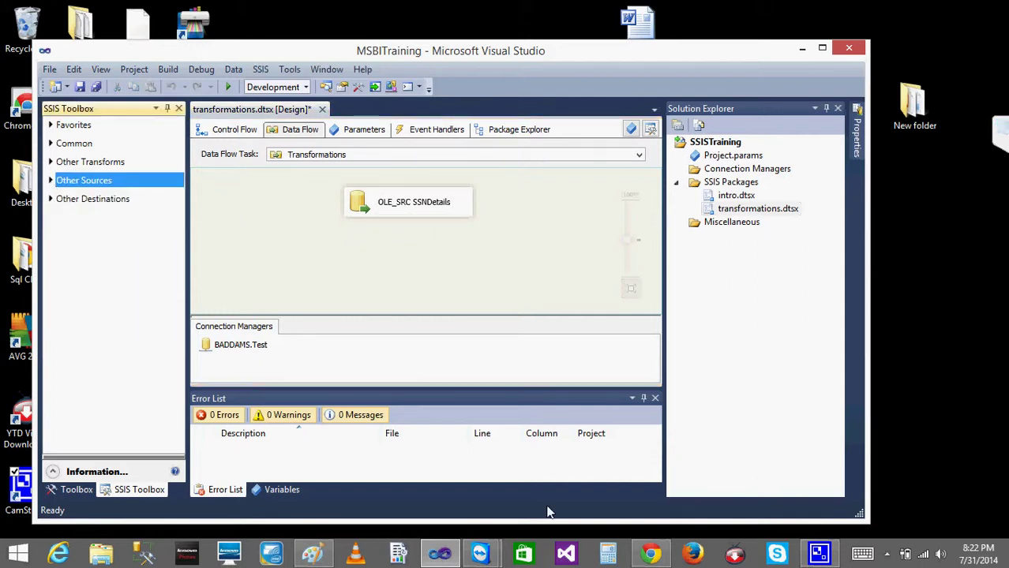
click(311, 556)
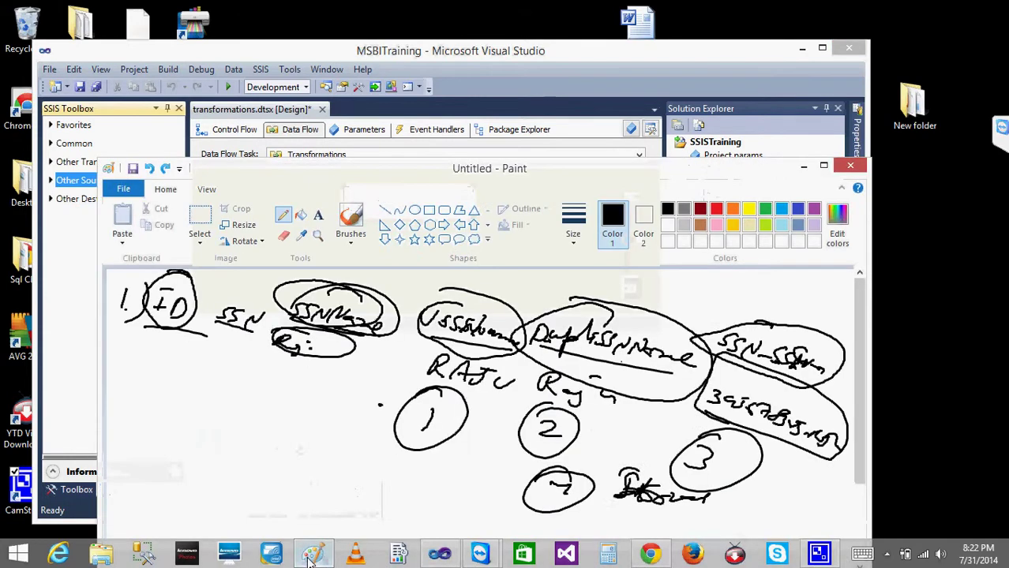
click(804, 165)
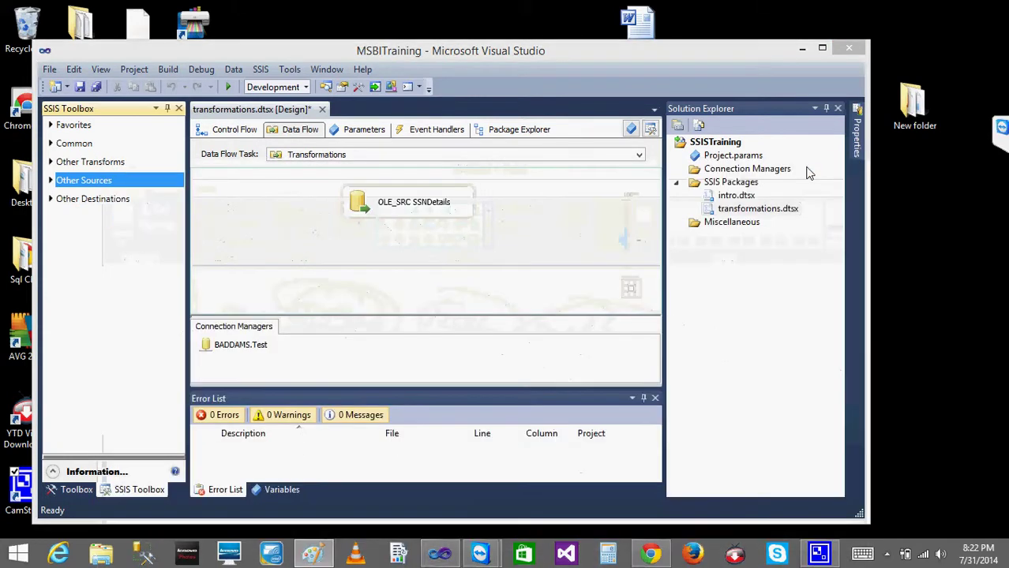
Add a Character Map transformation below OLE_SRC SSNDetails and connect the source's data output to it
click(51, 144)
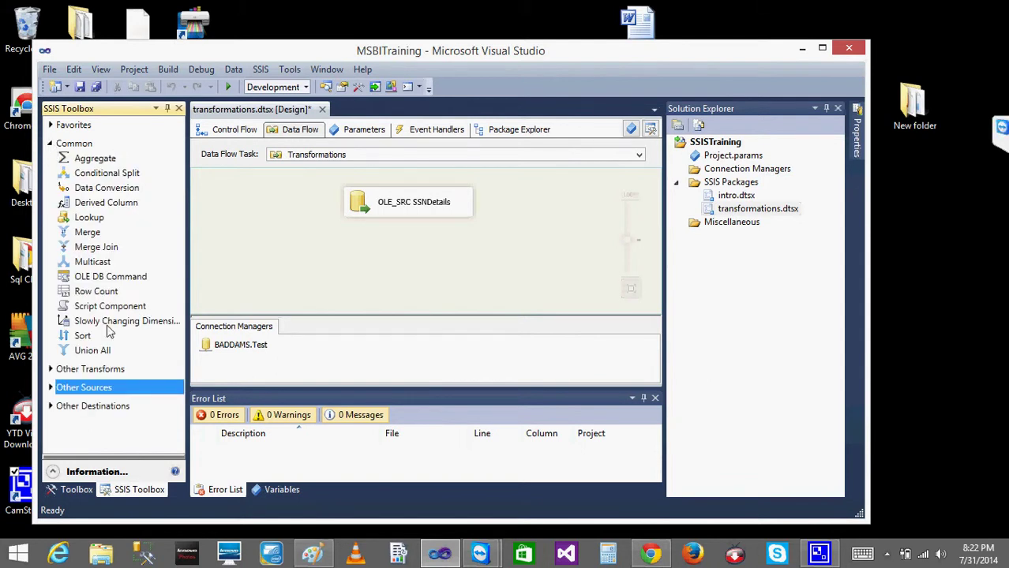
click(51, 370)
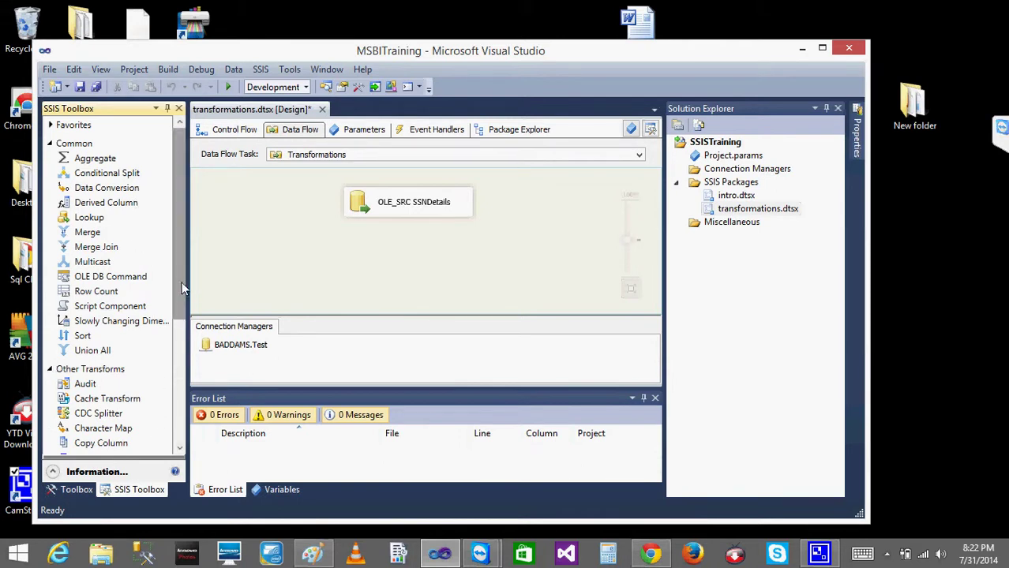
scroll(185, 292, down, 1)
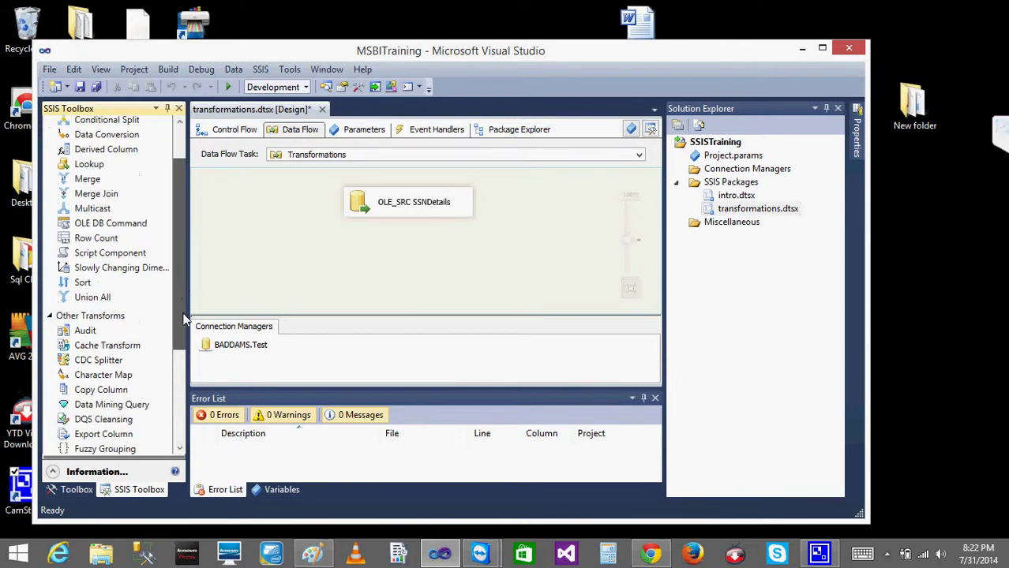
click(118, 373)
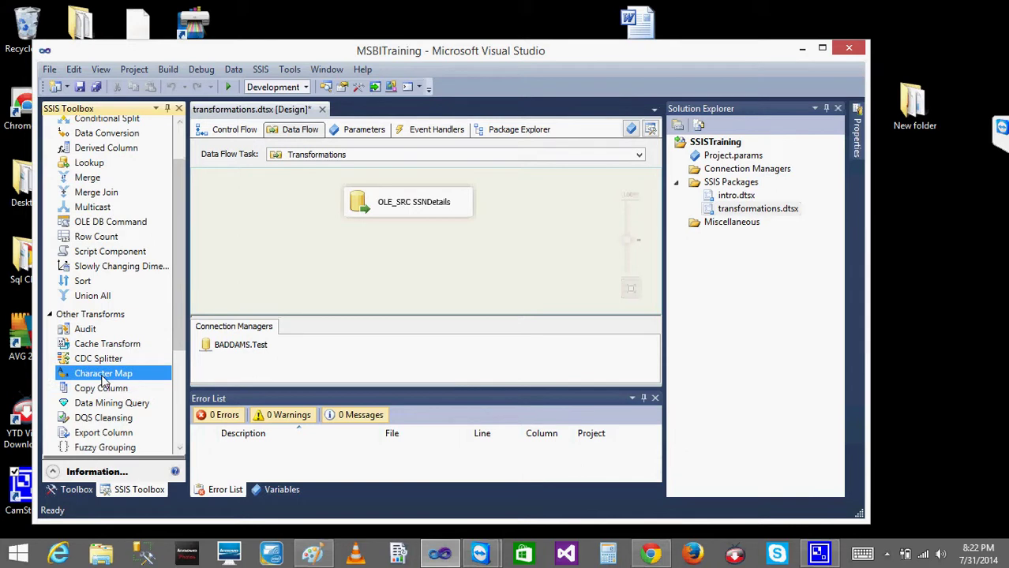
click(375, 244)
click(410, 297)
click(404, 219)
drag(408, 224, 419, 257)
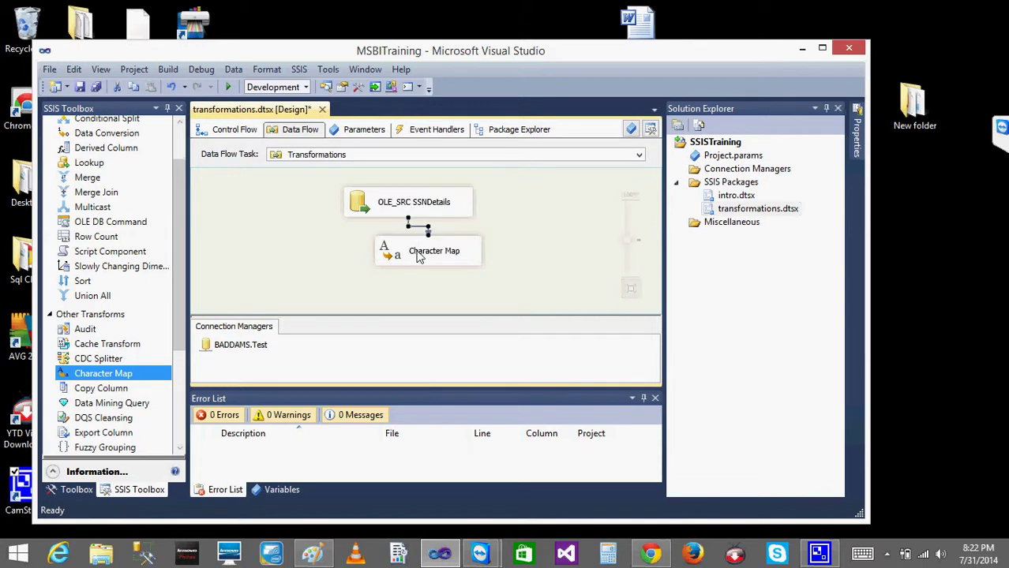
Configure Character Map to apply the Uppercase operation to SSNName with a new column as destination
double_click(419, 256)
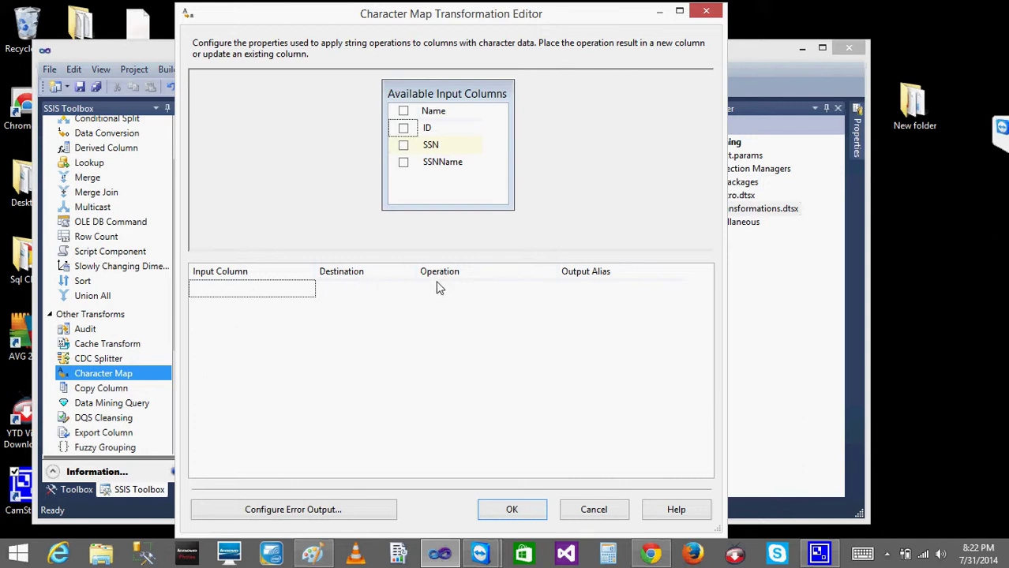
click(403, 162)
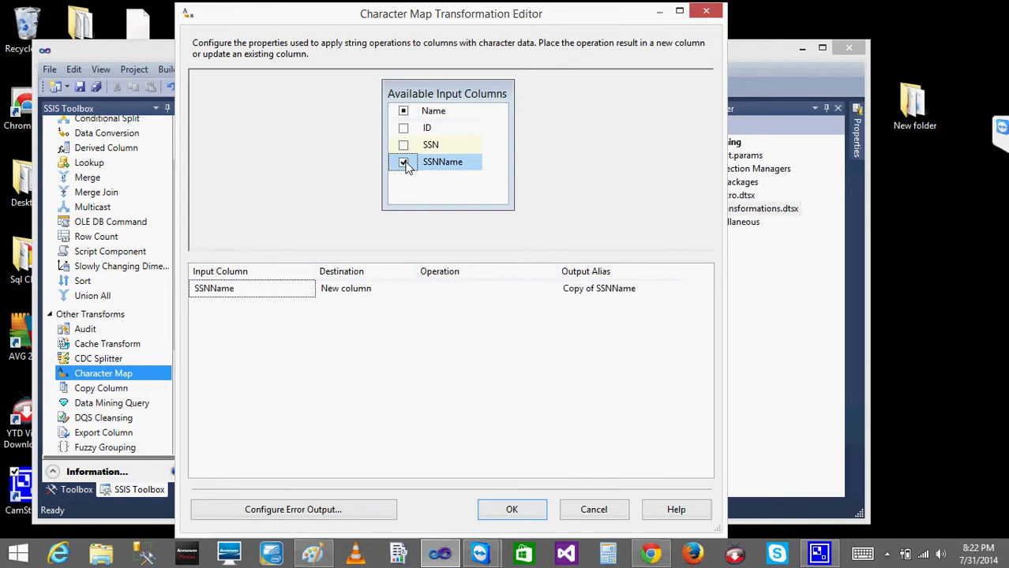
click(400, 294)
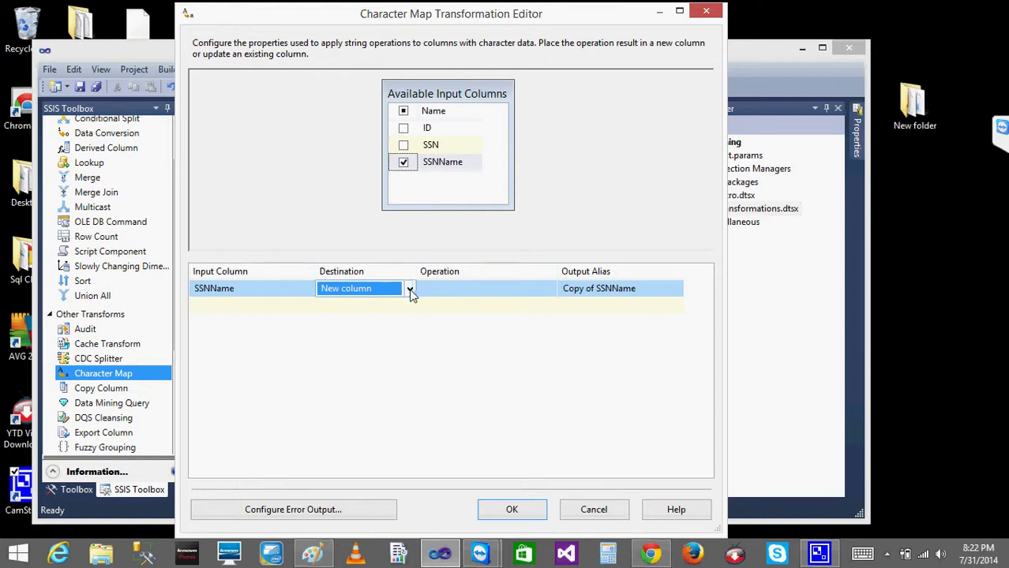
click(410, 290)
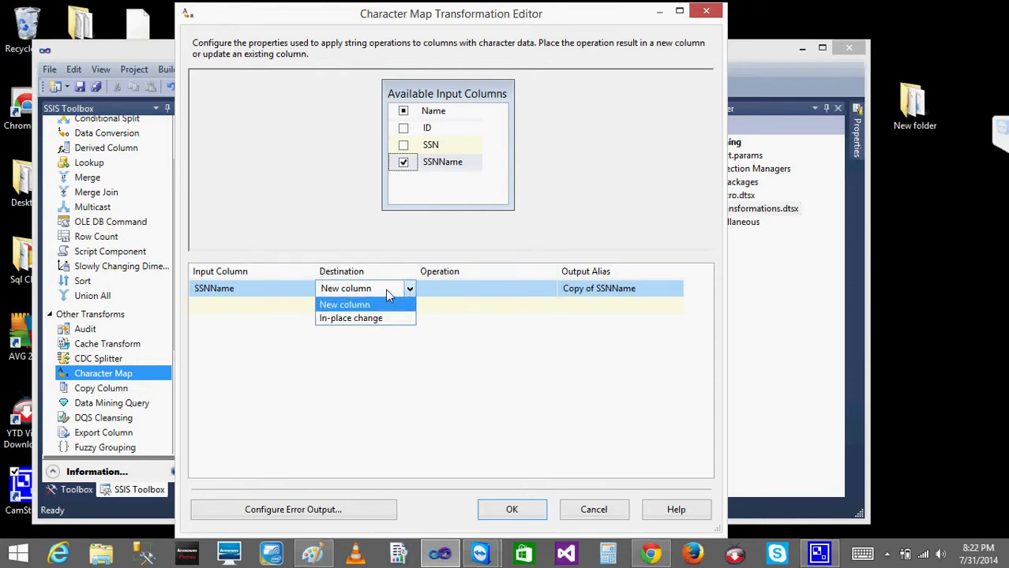
click(329, 306)
click(476, 296)
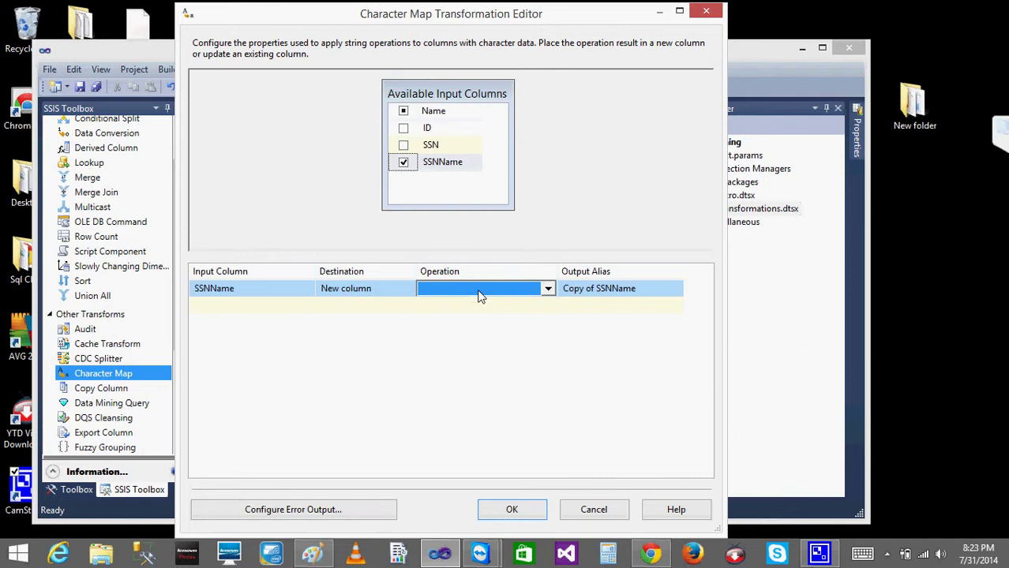
click(547, 289)
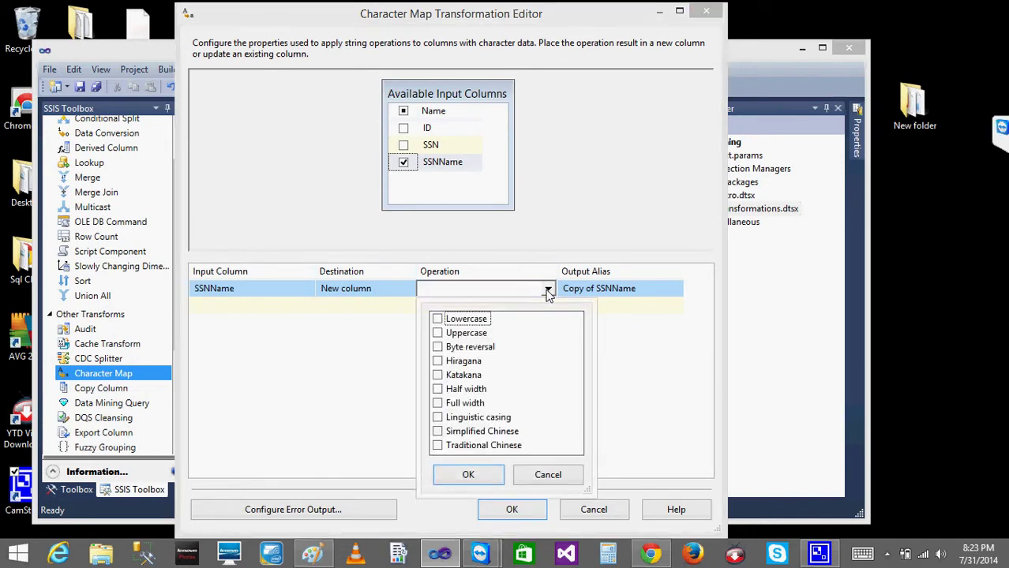
click(439, 335)
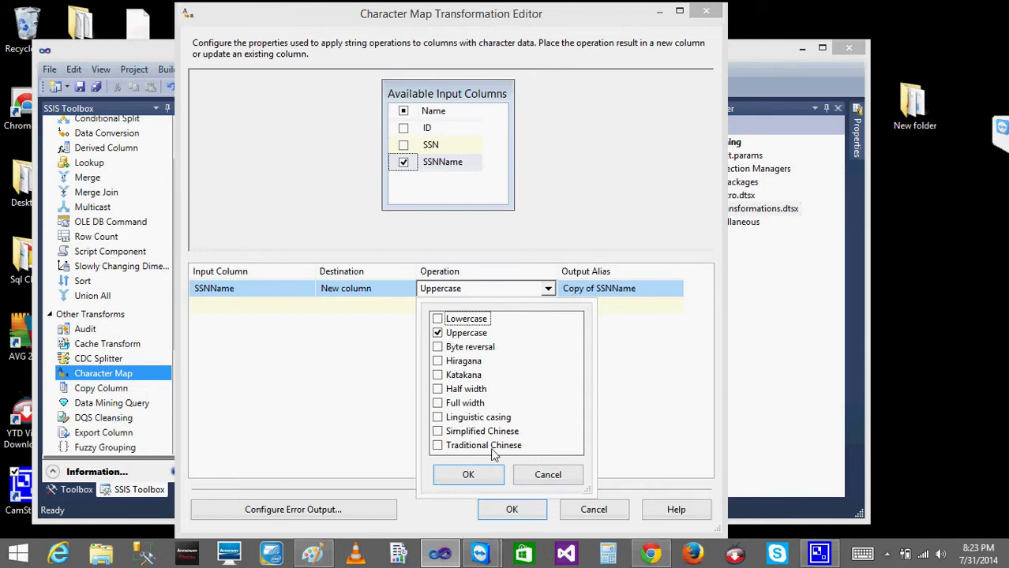
click(468, 478)
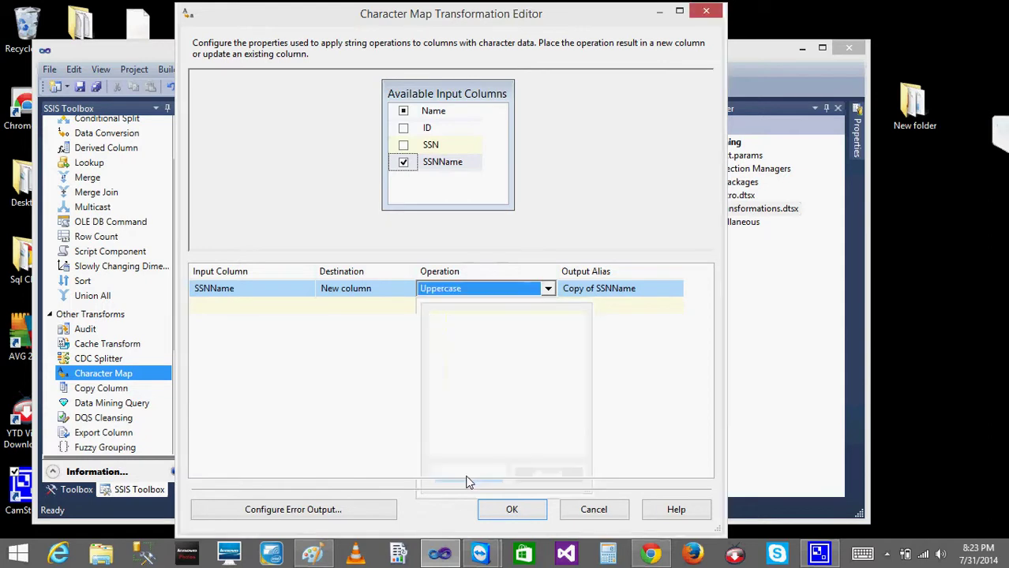
Set the output alias of the uppercase column to UpperSSNName and accept the Character Map settings
click(644, 298)
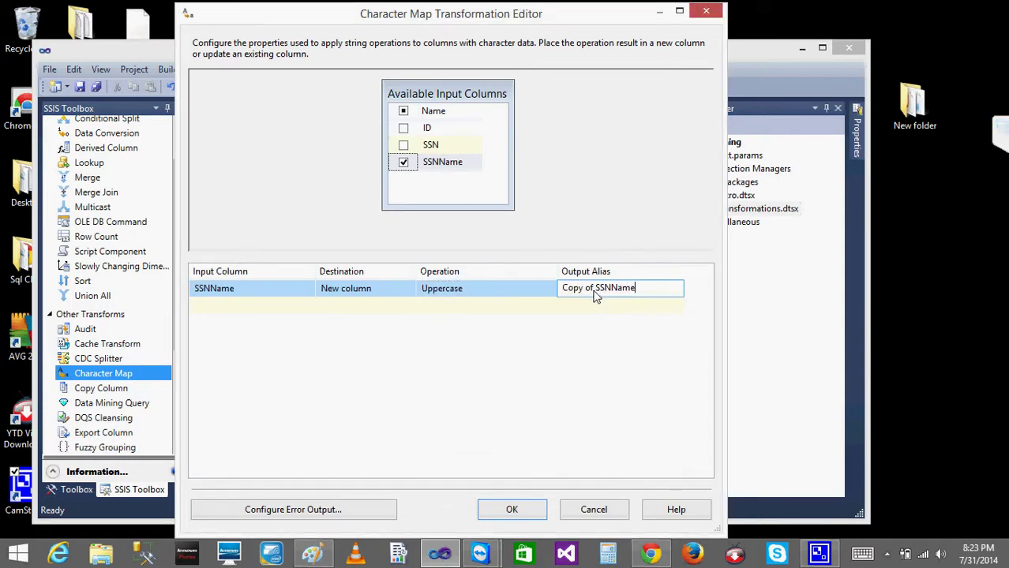
click(595, 289)
key(BackSpace)
key(BackSpace)
key(BackSpace)
key(BackSpace)
key(BackSpace)
key(BackSpace)
key(BackSpace)
key(BackSpace)
text(Upper)
click(521, 510)
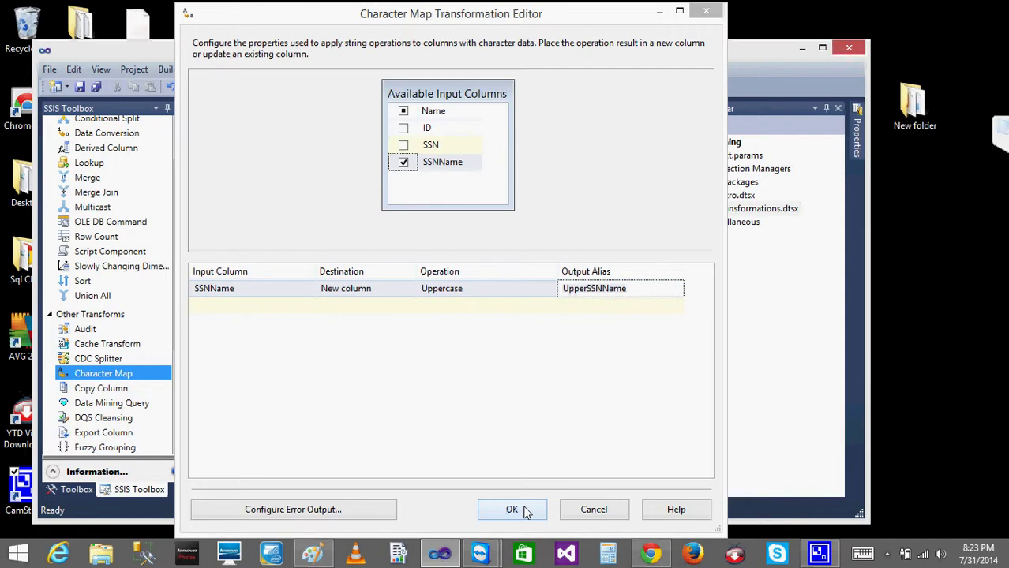
Compare the column sketch in Paint with the Character Map settings in Visual Studio, leaving the editor without changes
click(315, 555)
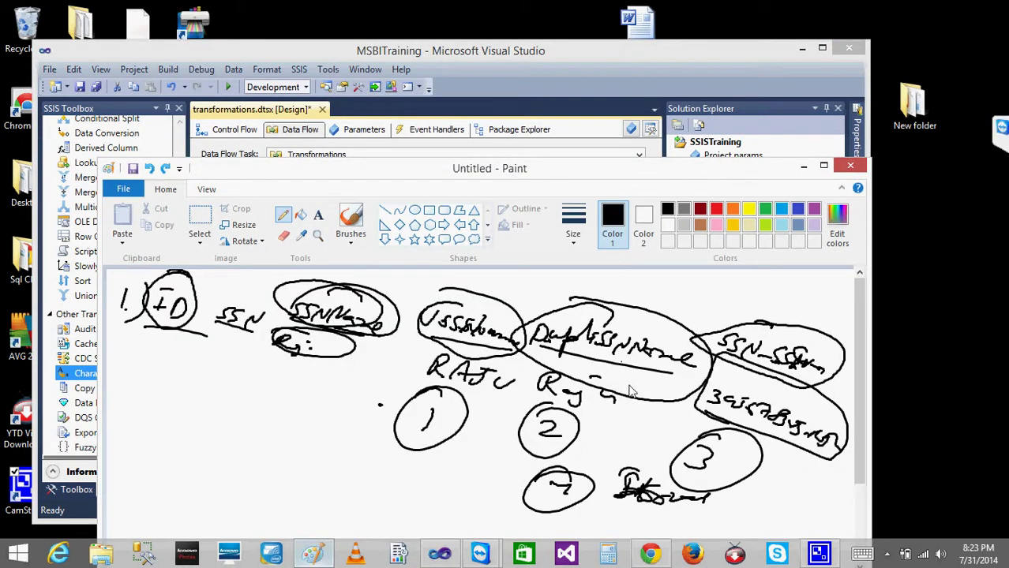
click(330, 557)
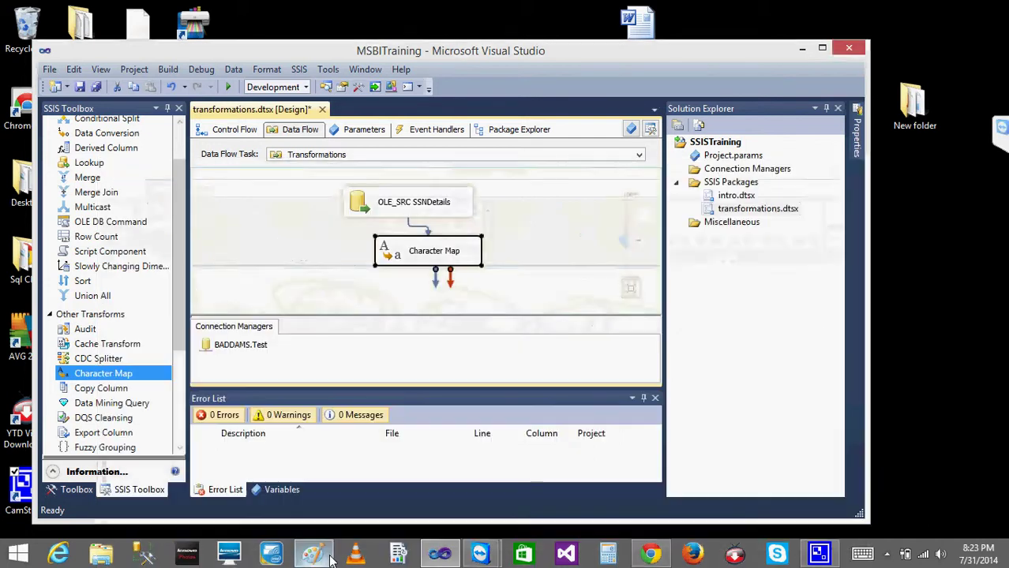
double_click(400, 260)
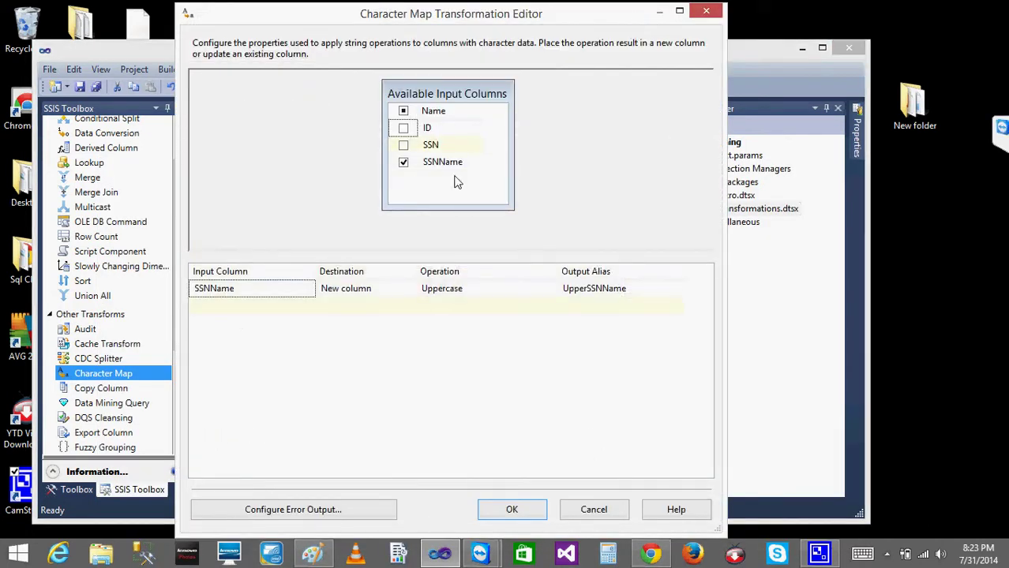
click(641, 289)
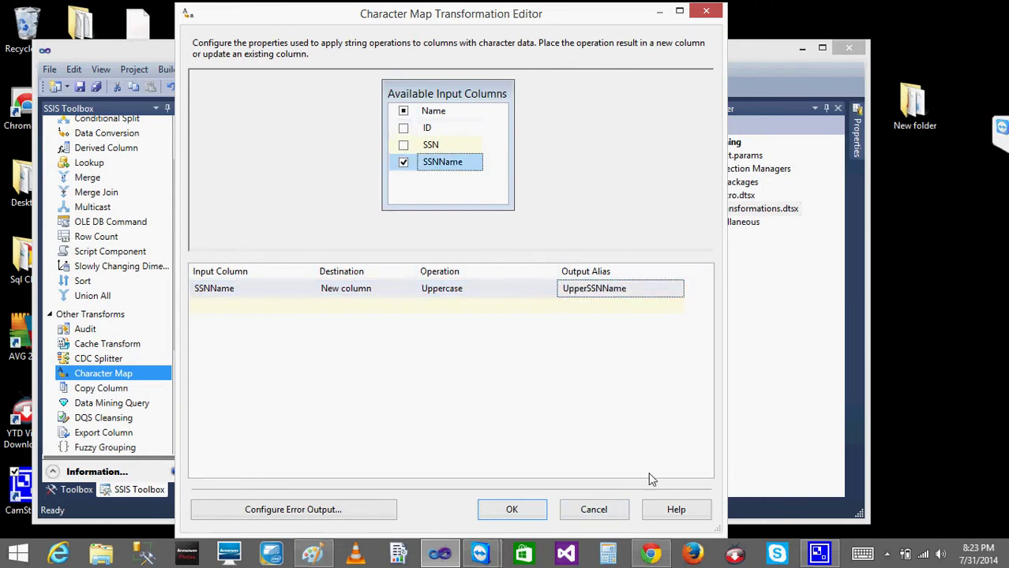
click(592, 511)
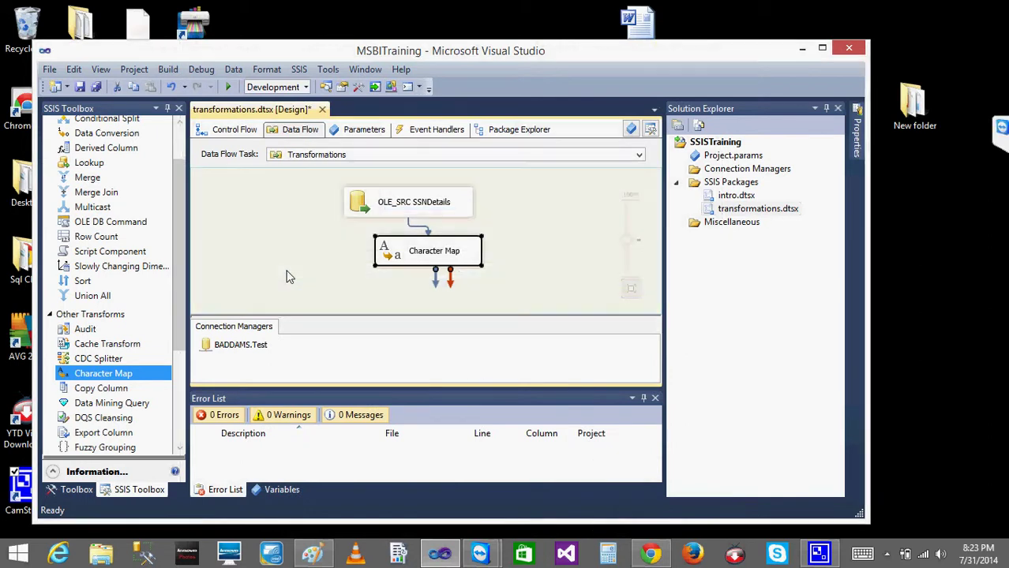
Add a Copy Column transformation below Character Map and connect Character Map's data output to it
click(119, 390)
drag(119, 390, 403, 285)
click(439, 240)
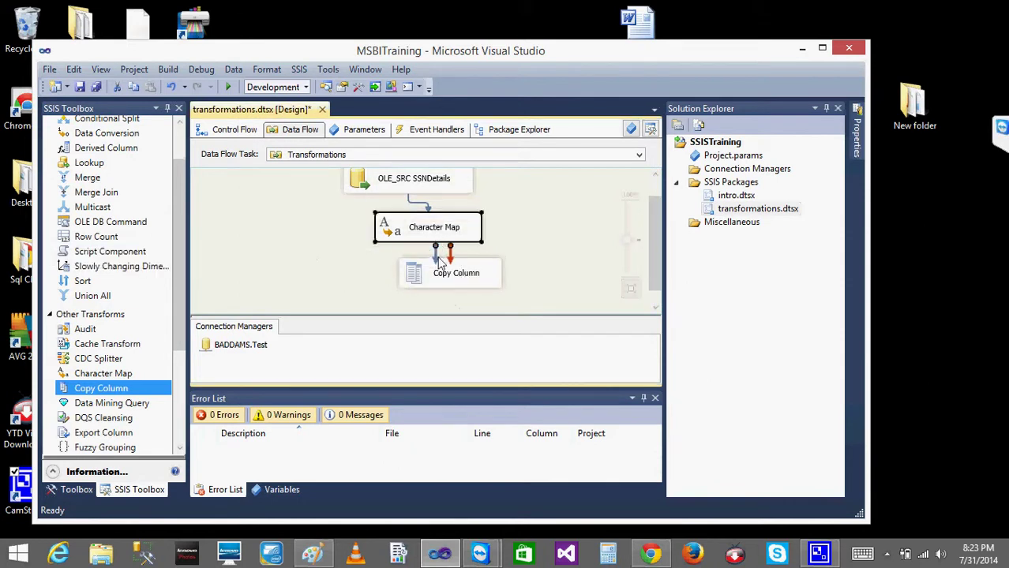
drag(436, 264, 438, 263)
click(574, 253)
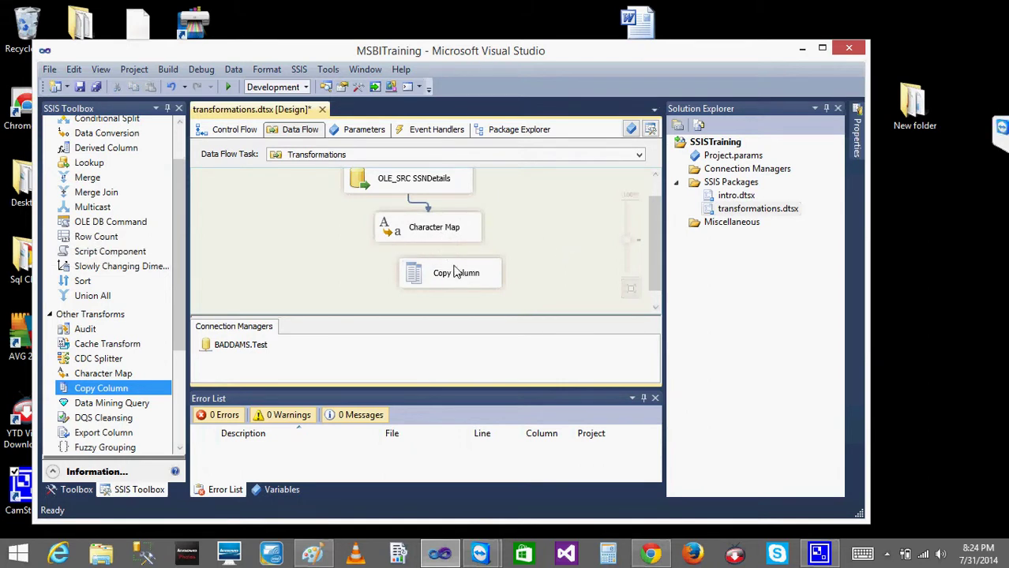
click(436, 234)
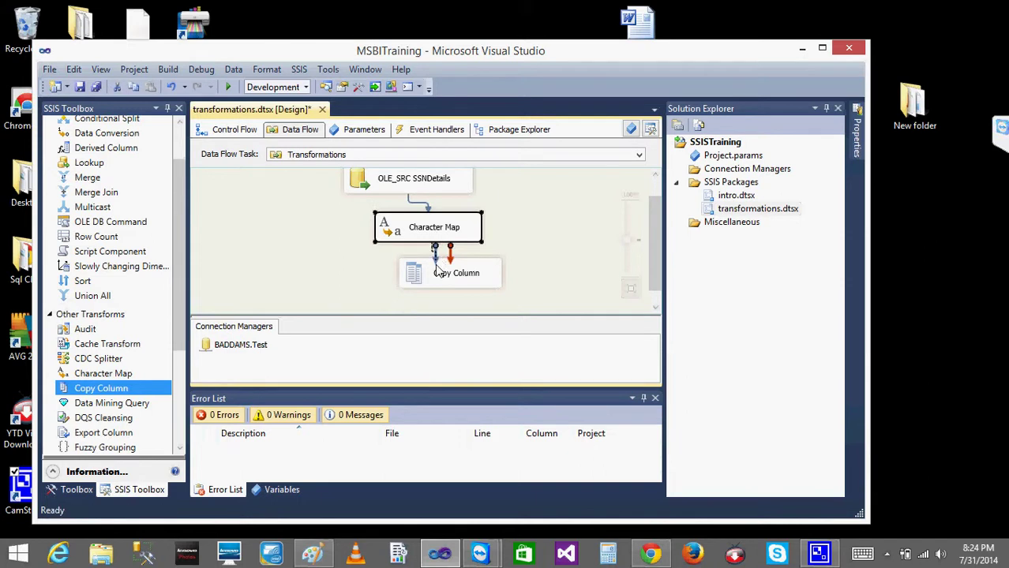
drag(438, 261, 432, 277)
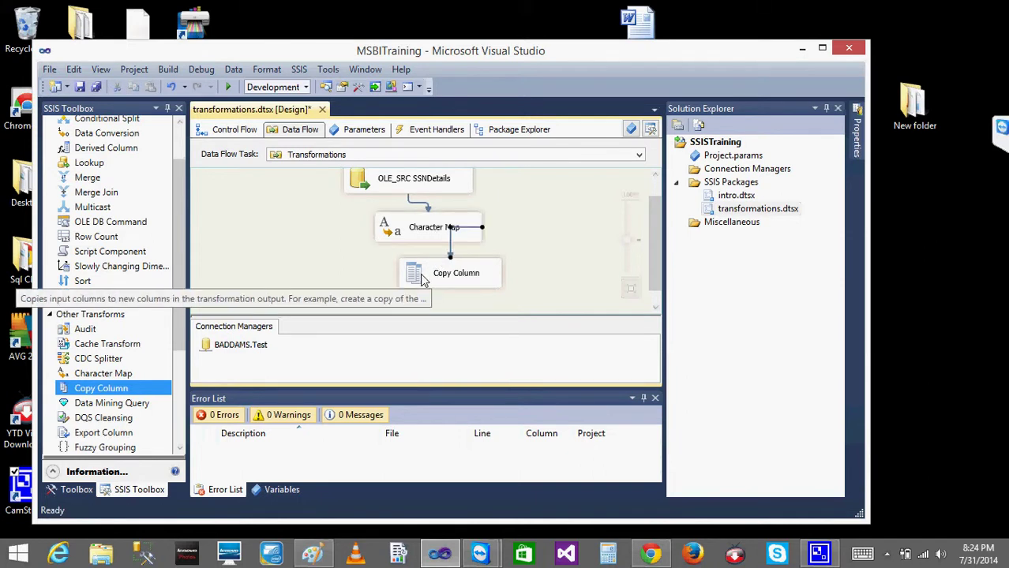
Configure Copy Column to copy SSNName with the output alias DuplicateSSNName and accept the settings
double_click(423, 279)
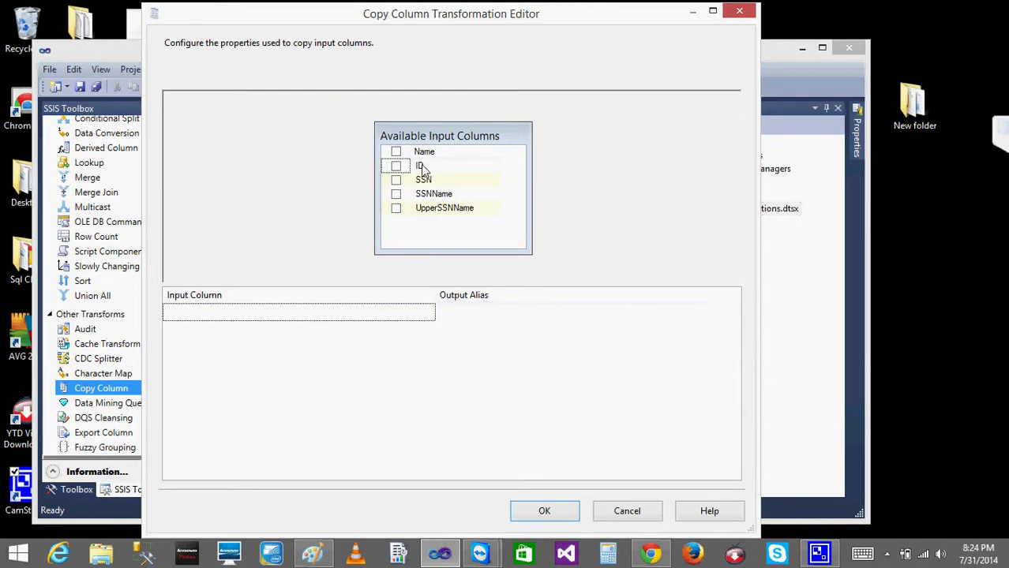
click(397, 194)
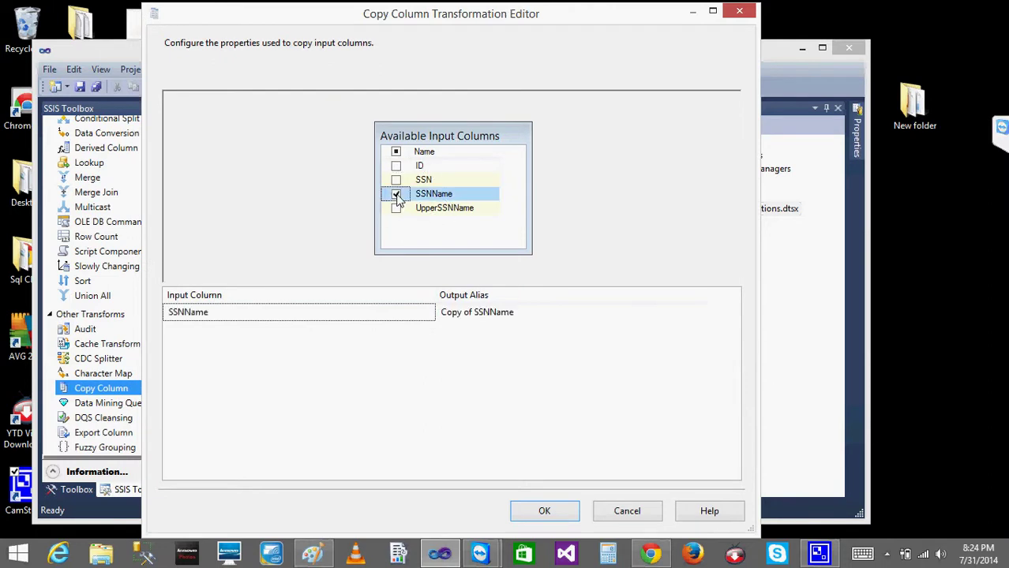
click(477, 316)
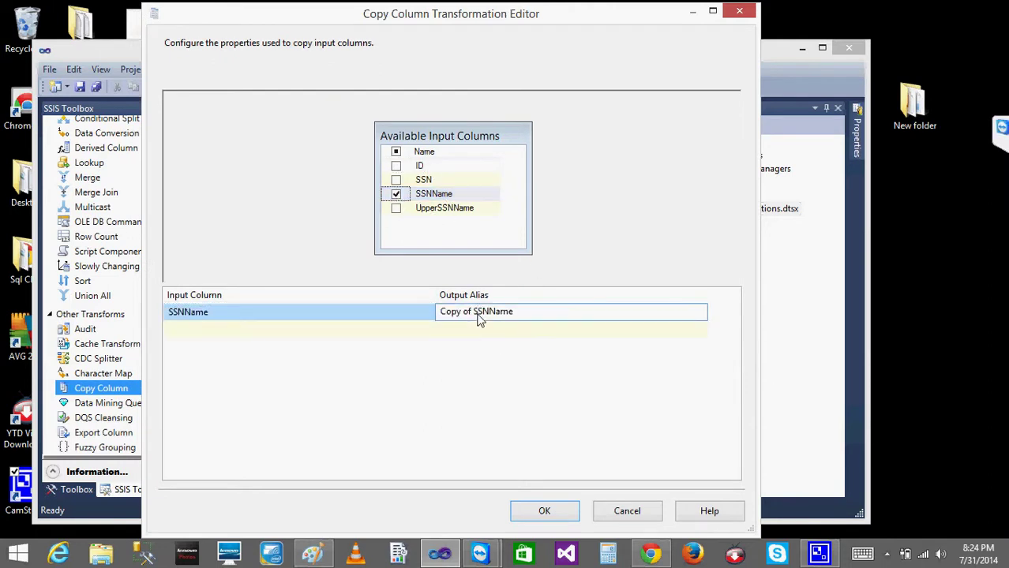
key(BackSpace)
key(BackSpace)
key(BackSpace)
key(BackSpace)
key(BackSpace)
key(BackSpace)
key(BackSpace)
key(BackSpace)
text(Duplicate)
click(545, 512)
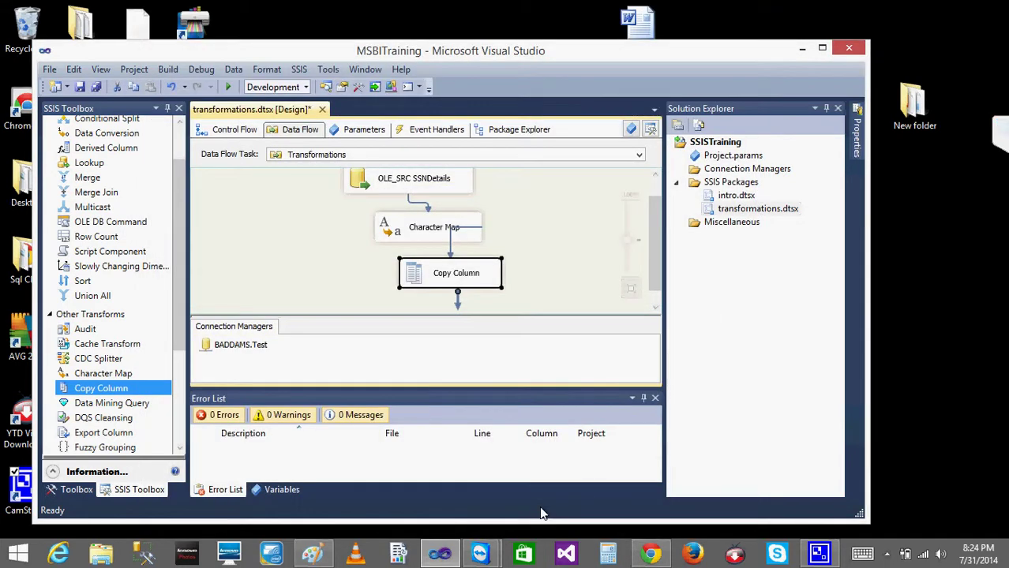
Check the column sketch in Paint, and add a Derived Column transformation below Copy Column, fed by Copy Column's output
click(310, 559)
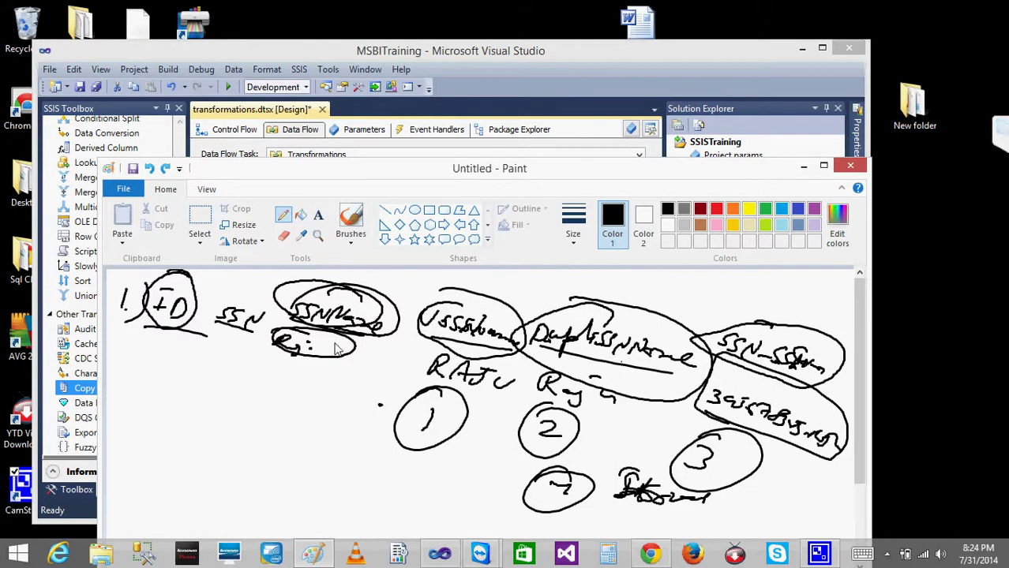
click(312, 557)
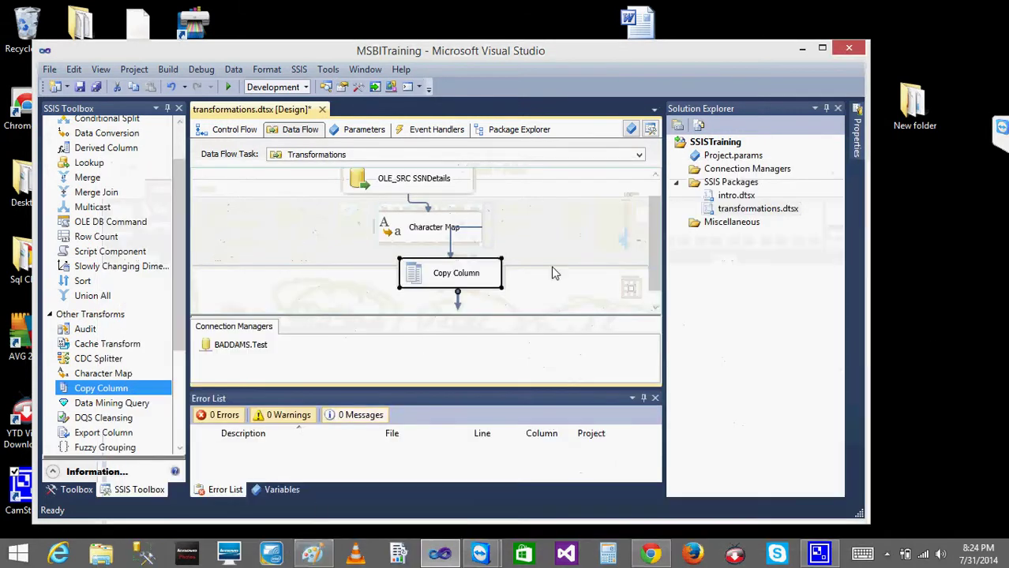
scroll(655, 263, down, 1)
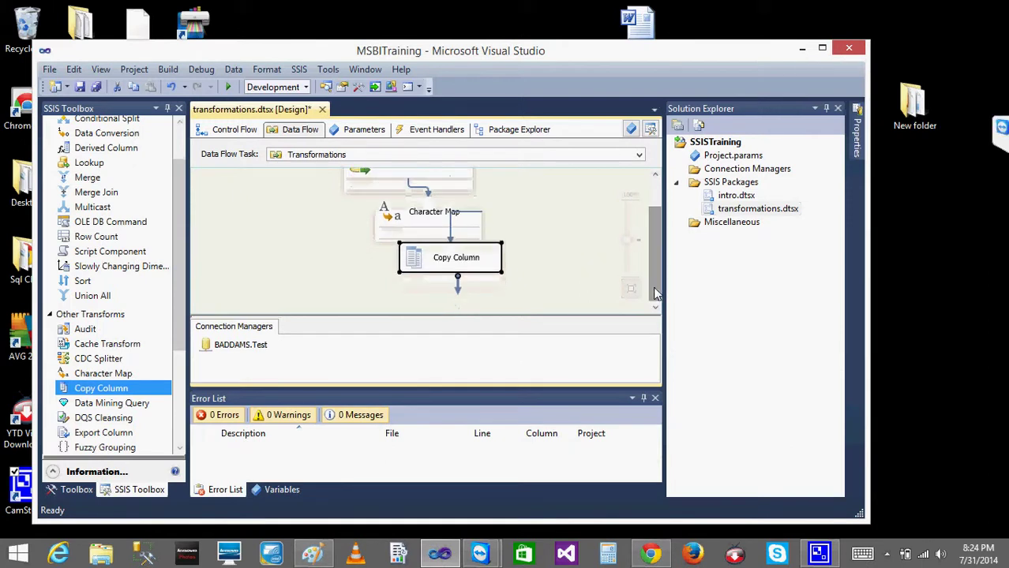
click(179, 276)
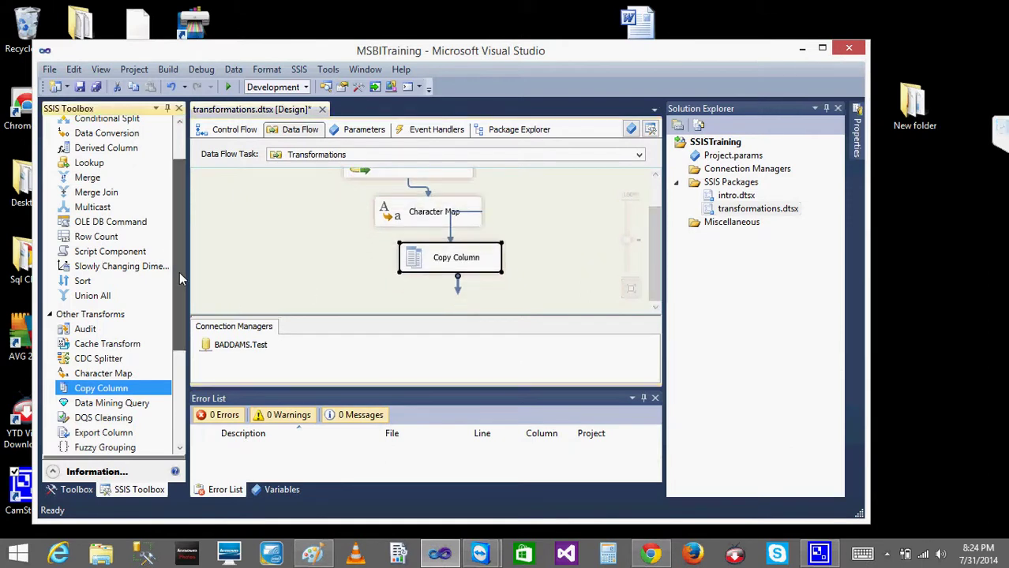
scroll(179, 272, up, 2)
drag(111, 203, 412, 288)
click(598, 229)
click(477, 237)
drag(457, 253, 454, 276)
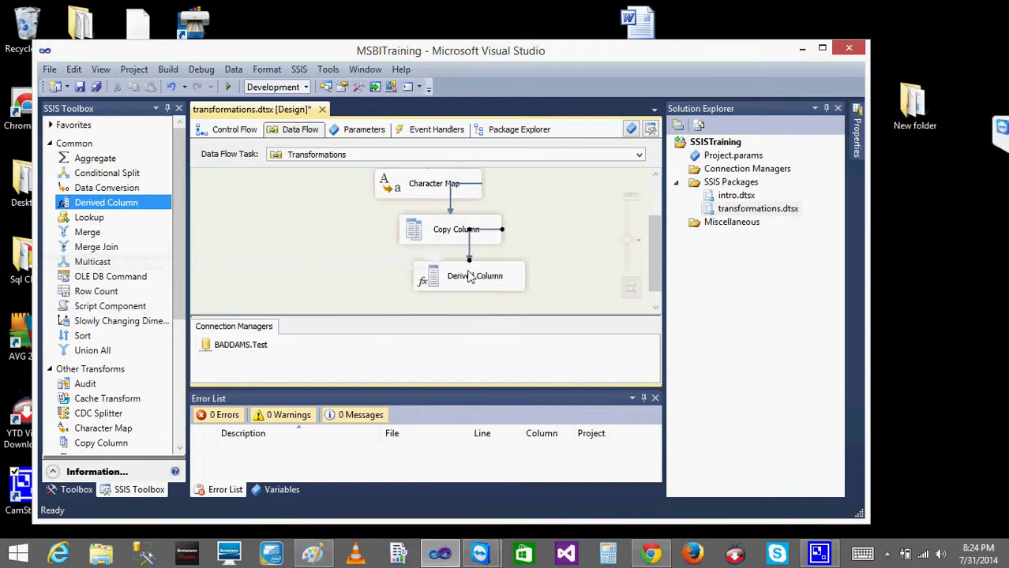
click(469, 276)
click(453, 239)
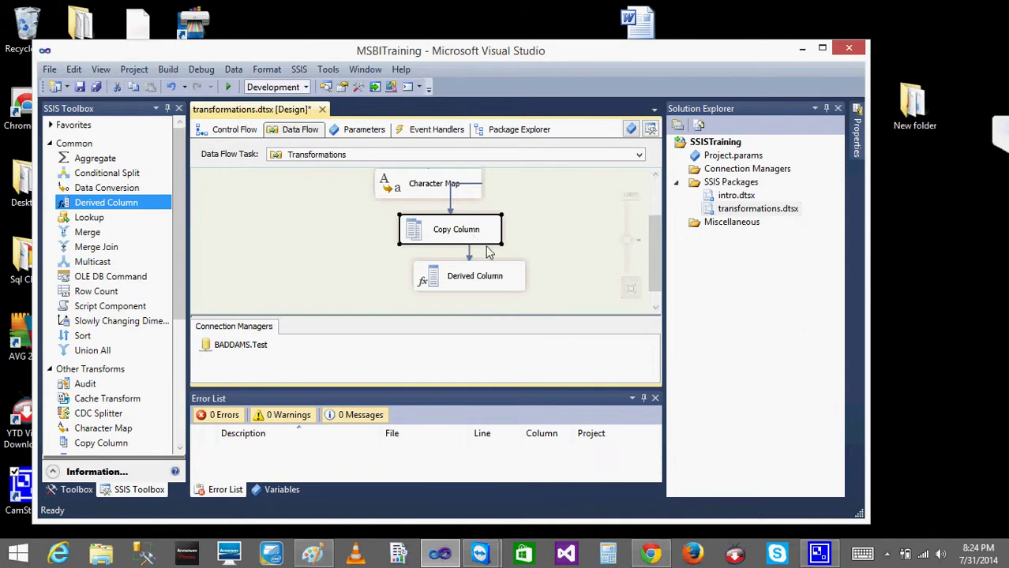
click(468, 277)
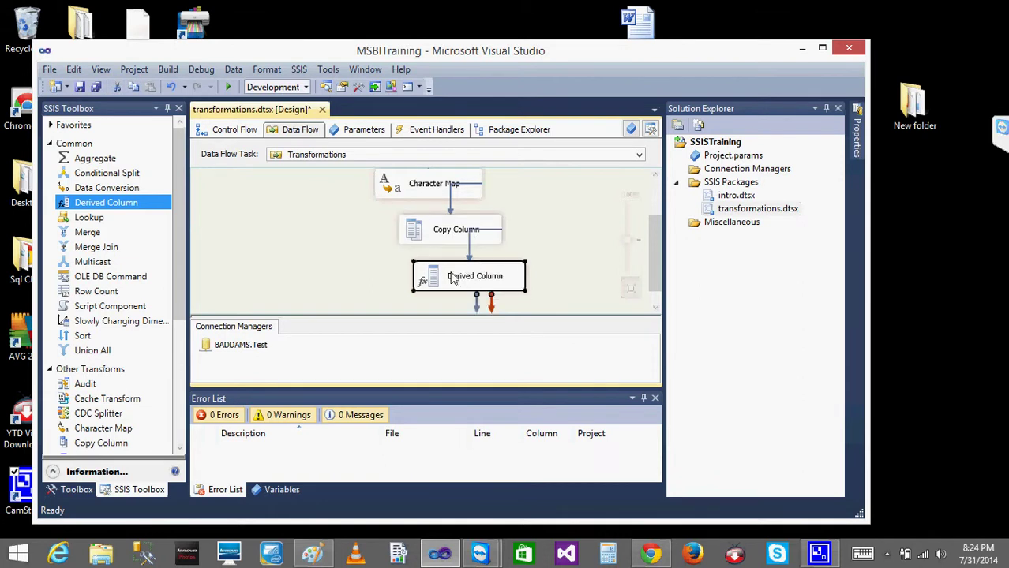
Enter the expression [SSN]+'-'+ [SSNName] for a new column in the Derived Column transformation
double_click(438, 279)
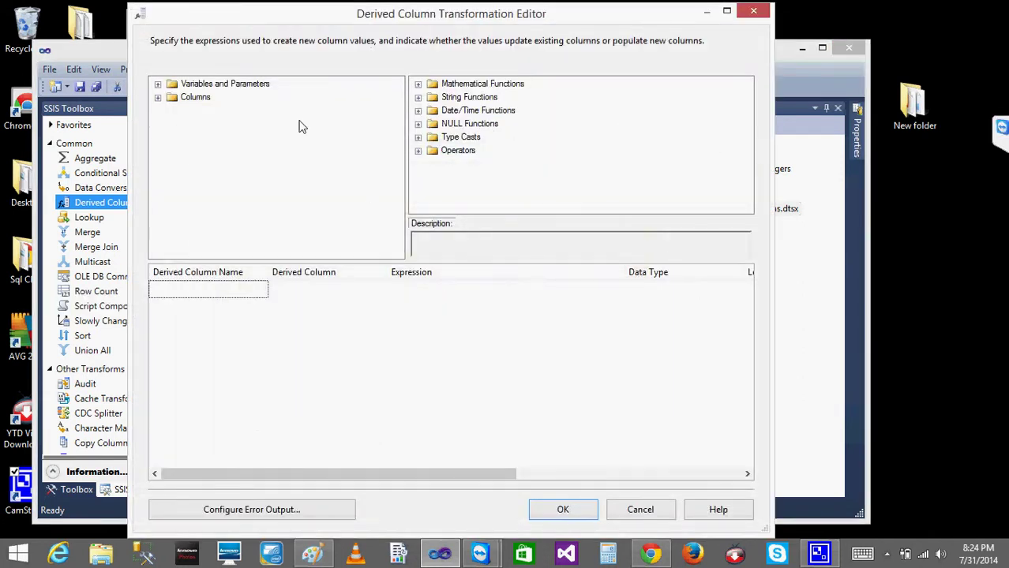
click(158, 98)
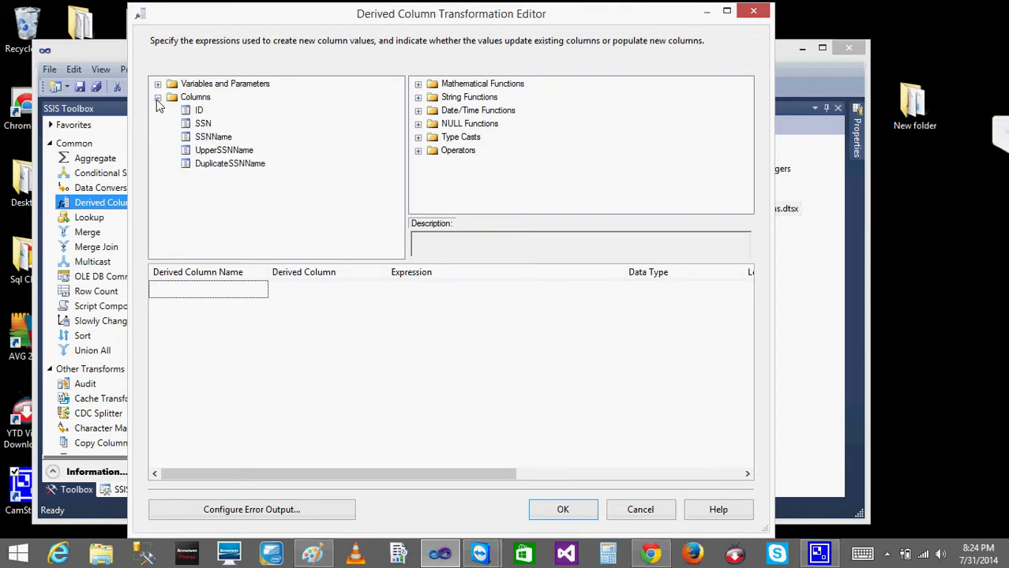
click(420, 294)
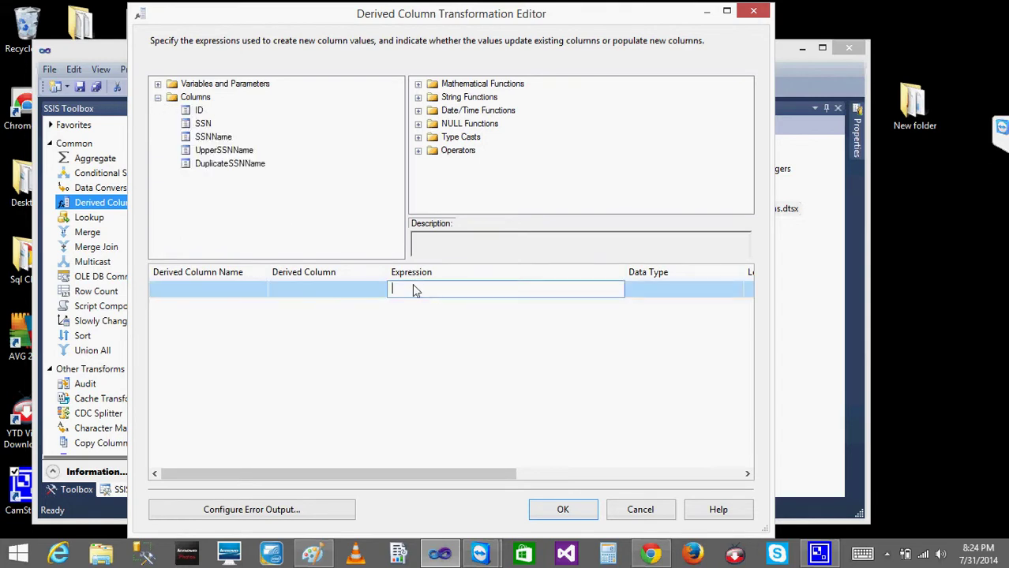
click(223, 139)
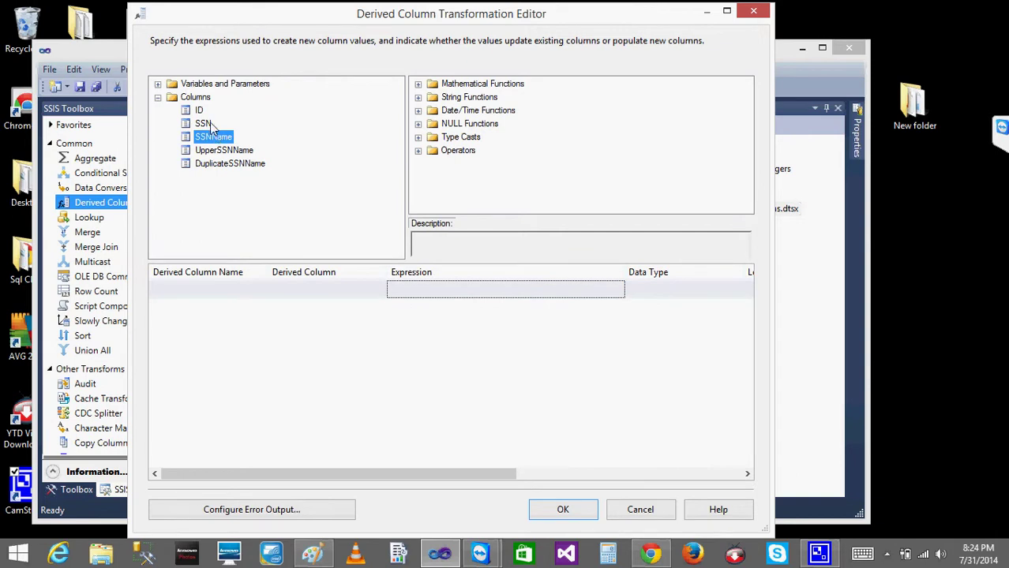
click(465, 291)
drag(466, 291, 452, 292)
click(464, 294)
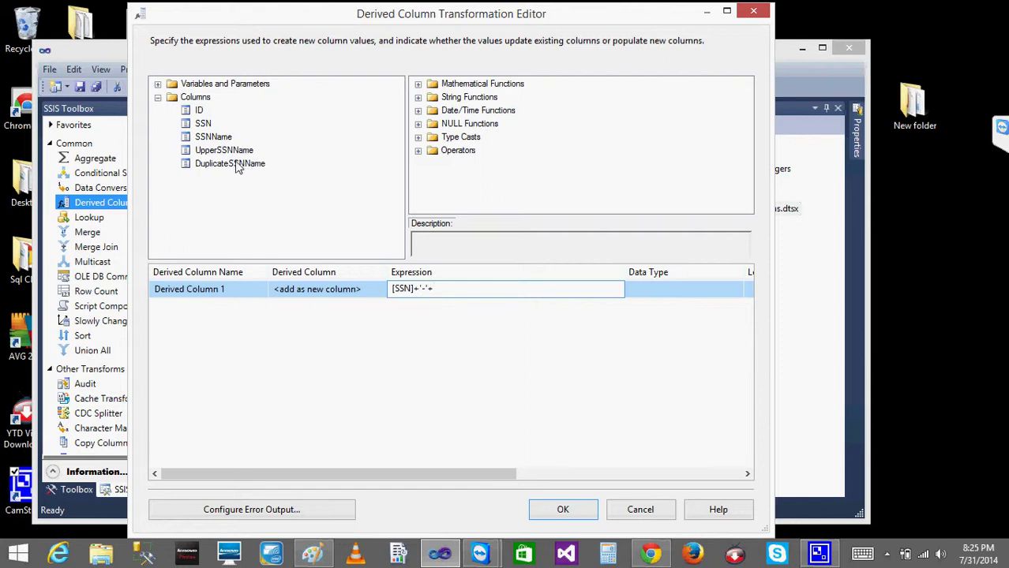
click(214, 151)
drag(213, 136, 478, 294)
click(537, 295)
Replace the single quotes around the hyphen with double quotes so the expression reads [SSN]+"-"+ [SSNName]
click(425, 289)
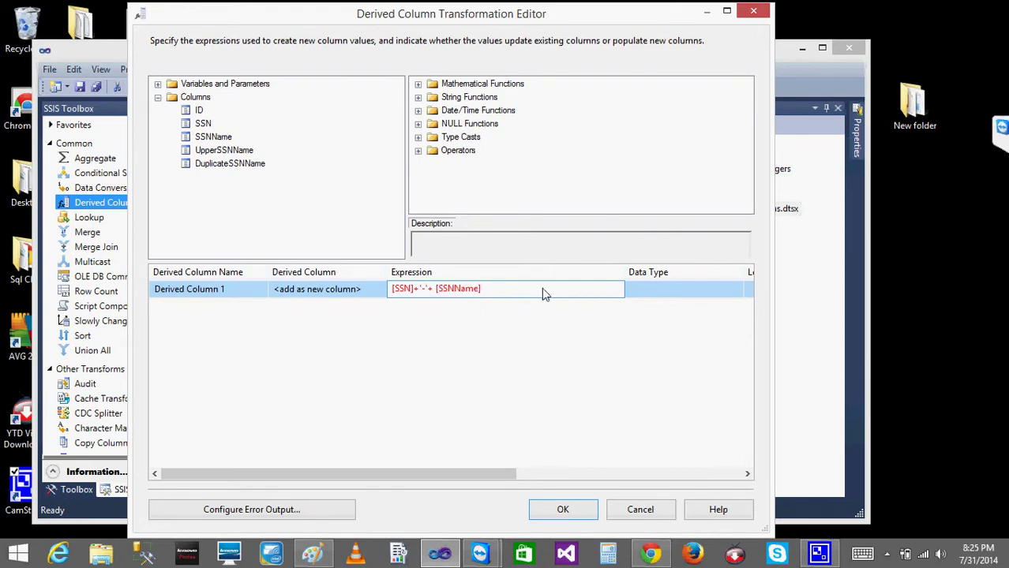
key(Delete)
text(')
key(Return)
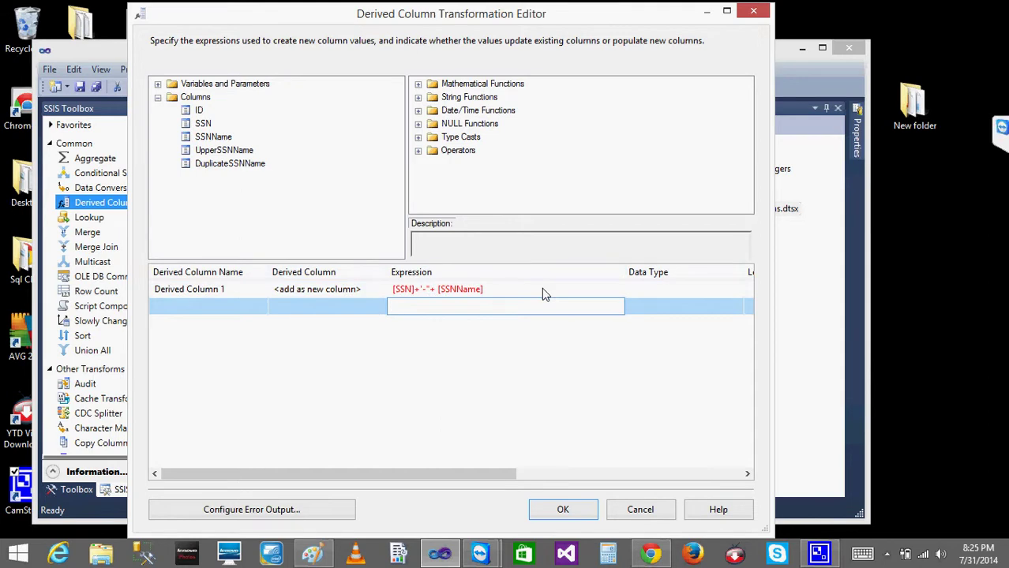
click(421, 292)
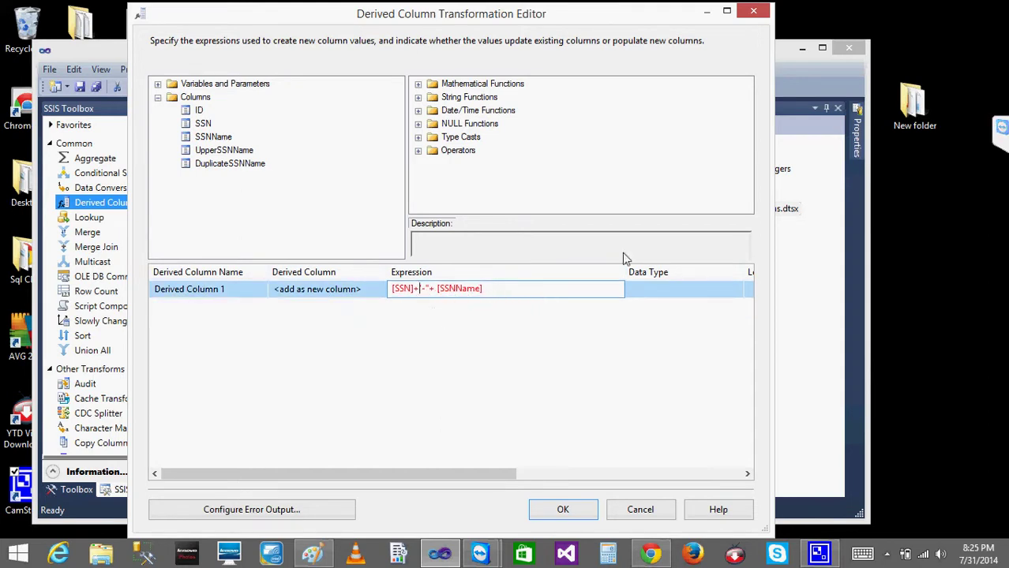
key(BackSpace)
click(462, 315)
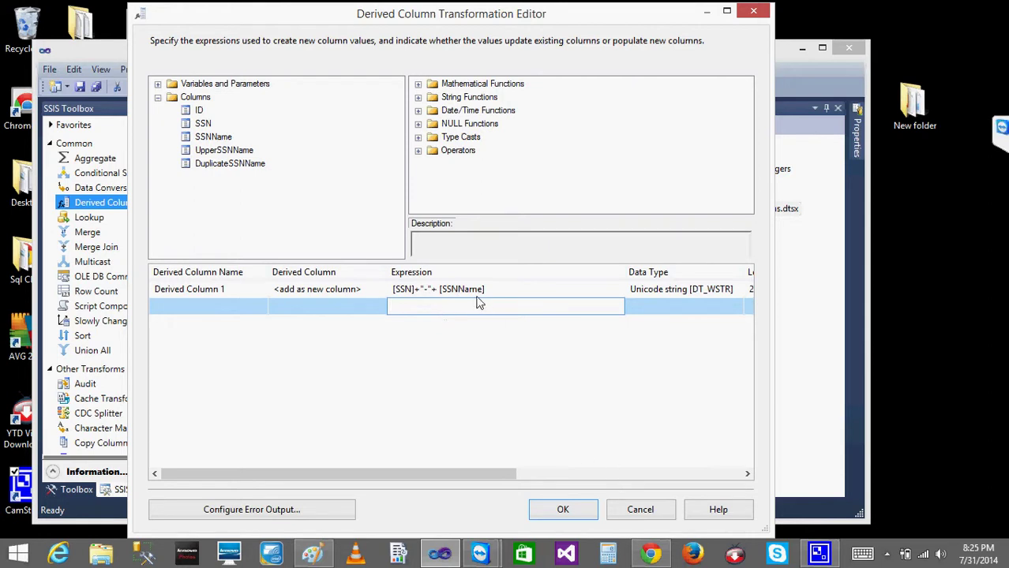
click(494, 391)
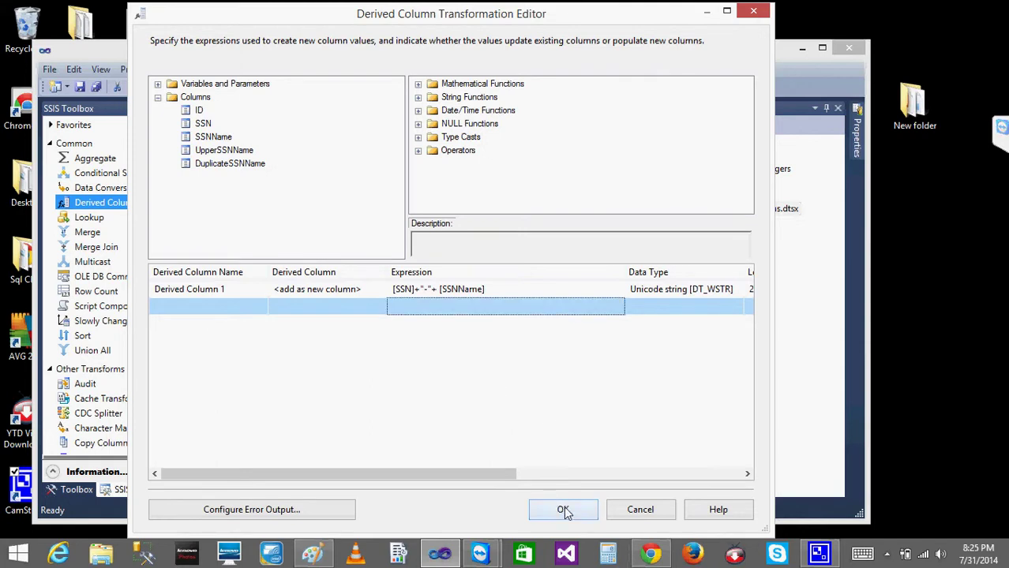
Examine the input columns available to the Derived Column transformation, including the uppercase and duplicate name columns
double_click(226, 287)
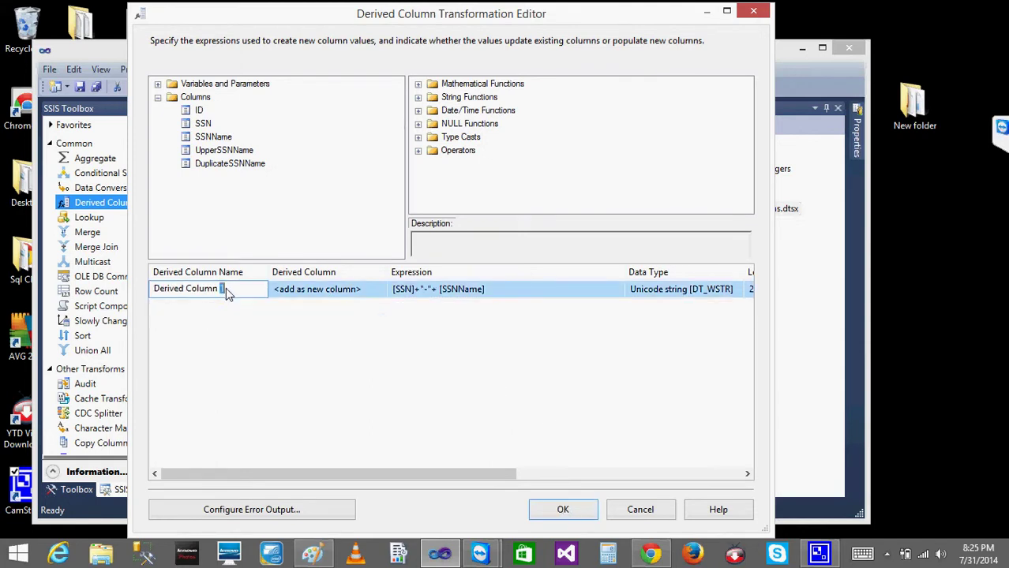
click(225, 291)
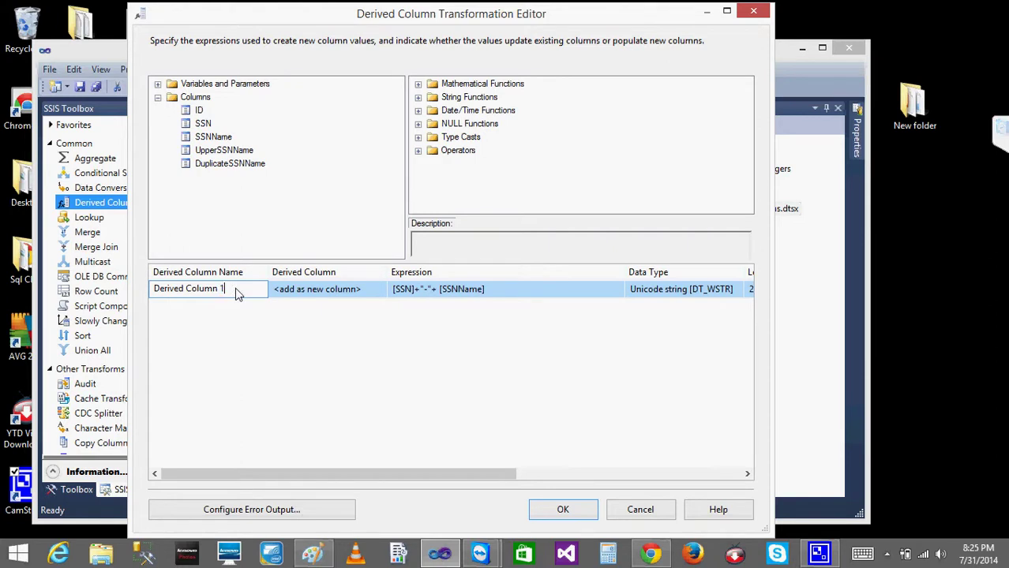
double_click(190, 98)
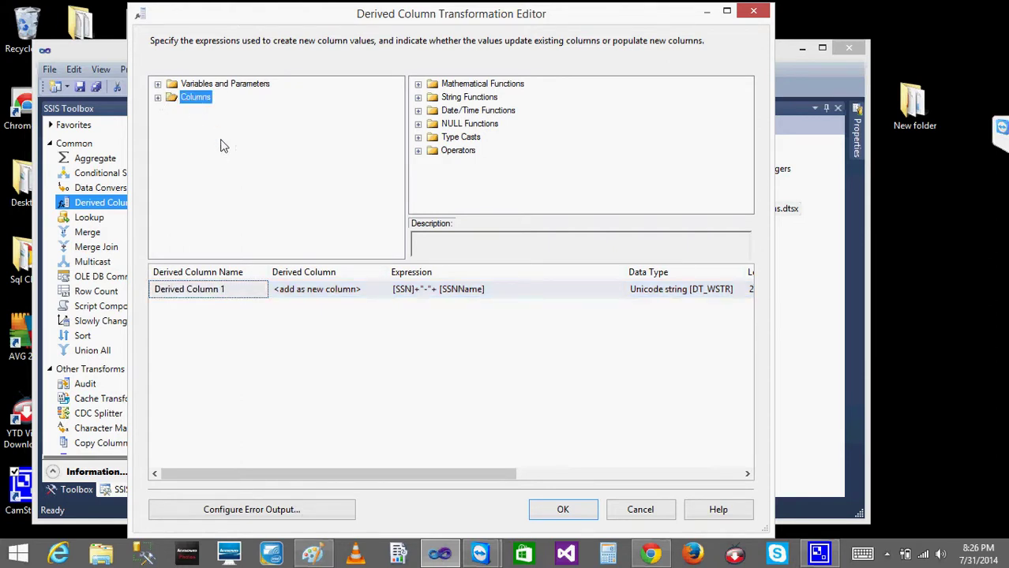
click(158, 98)
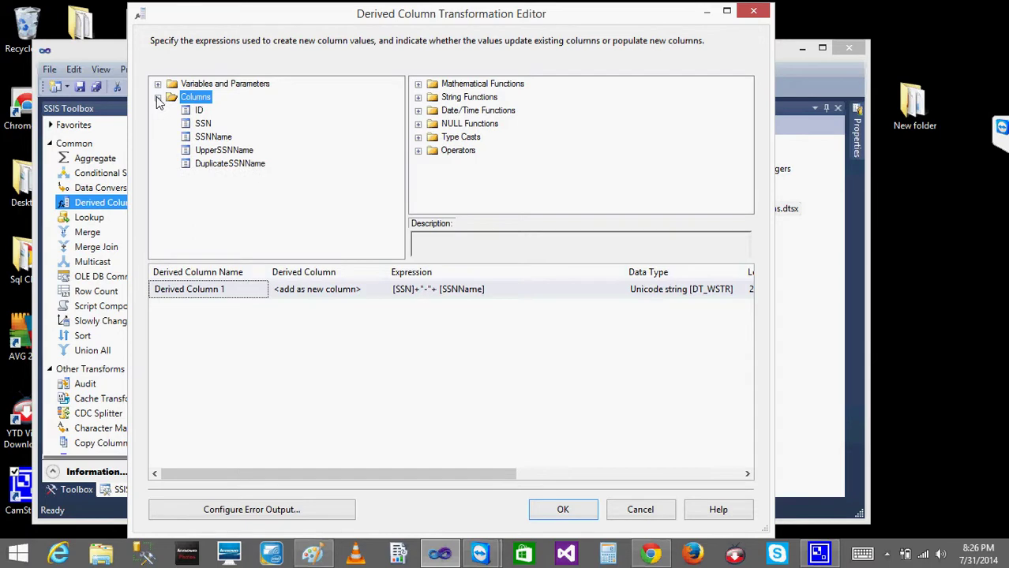
click(214, 139)
click(219, 150)
click(222, 166)
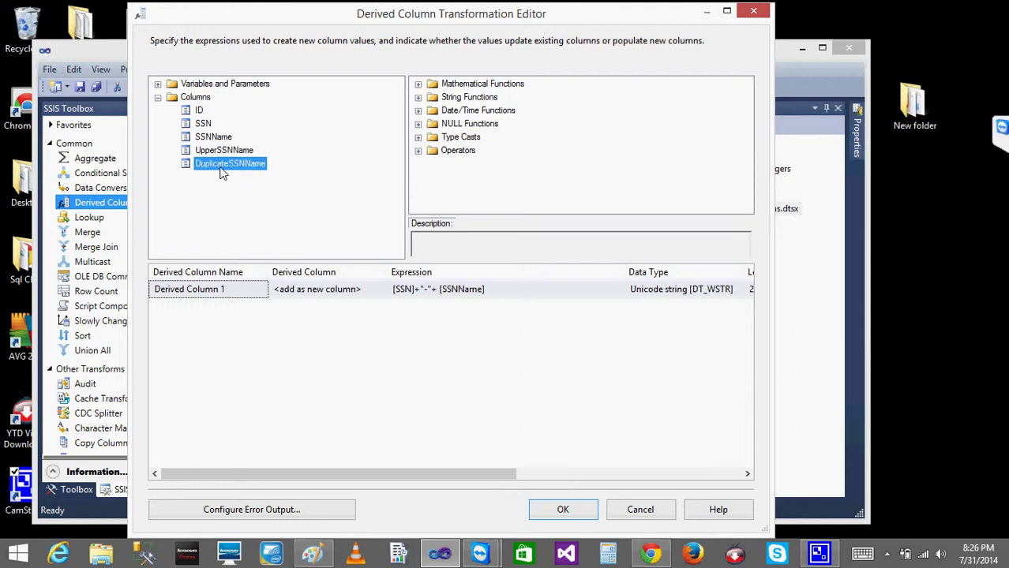
click(520, 289)
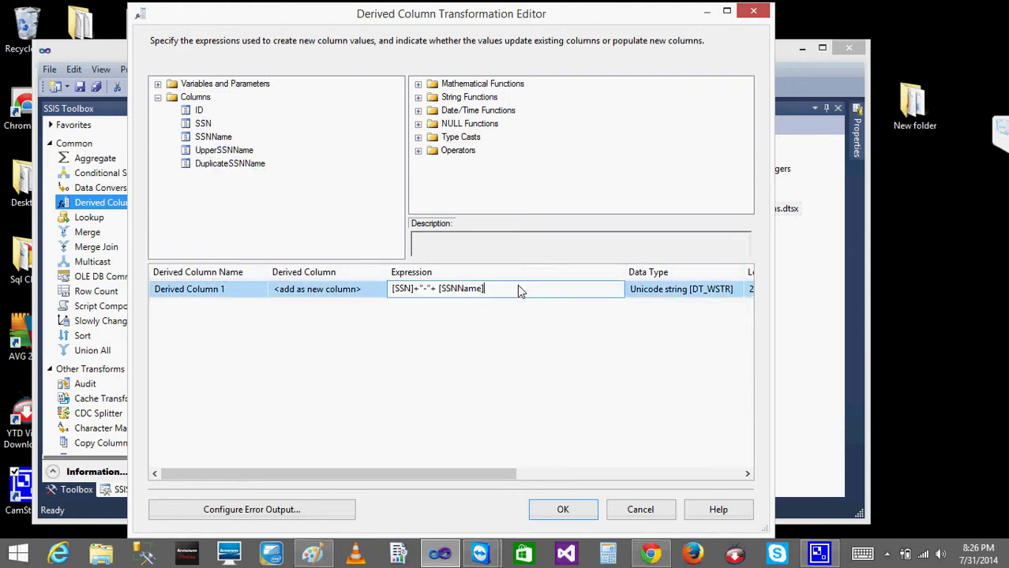
Rename the derived column as SSN_SSNName and accept the Derived Column settings
double_click(232, 293)
key(BackSpace)
key(BackSpace)
key(BackSpace)
key(BackSpace)
key(BackSpace)
key(BackSpace)
key(BackSpace)
key(BackSpace)
key(BackSpace)
key(BackSpace)
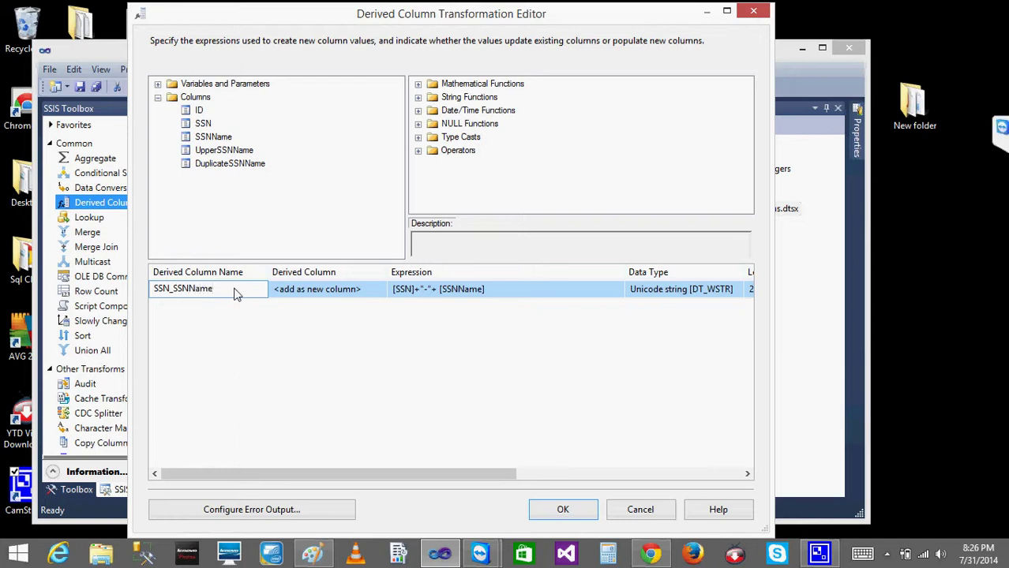
click(371, 362)
click(563, 510)
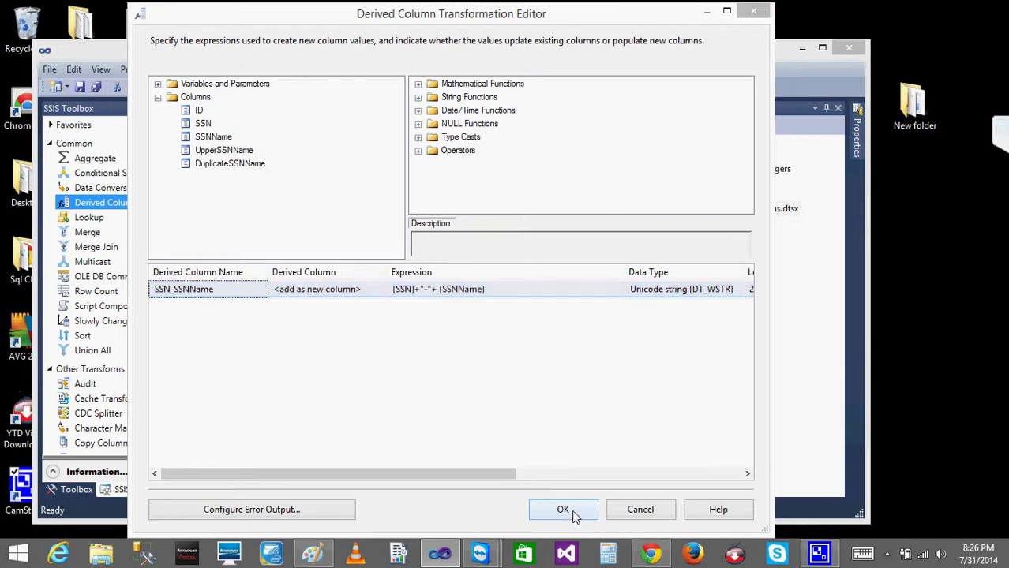
Add a Data Conversion transformation below Derived Column and connect Derived Column's data output to it
drag(654, 276, 657, 300)
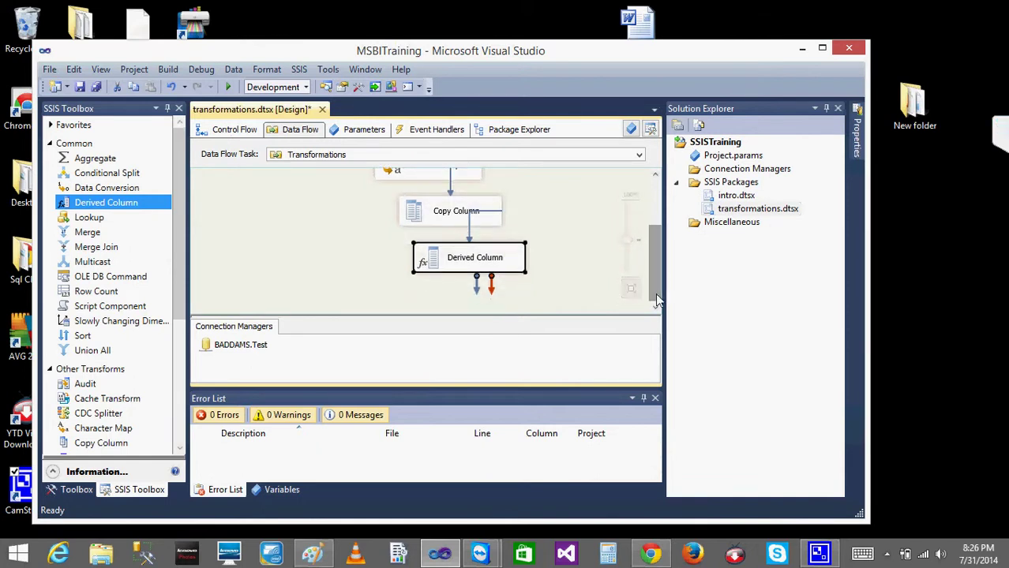
click(345, 249)
drag(181, 228, 183, 244)
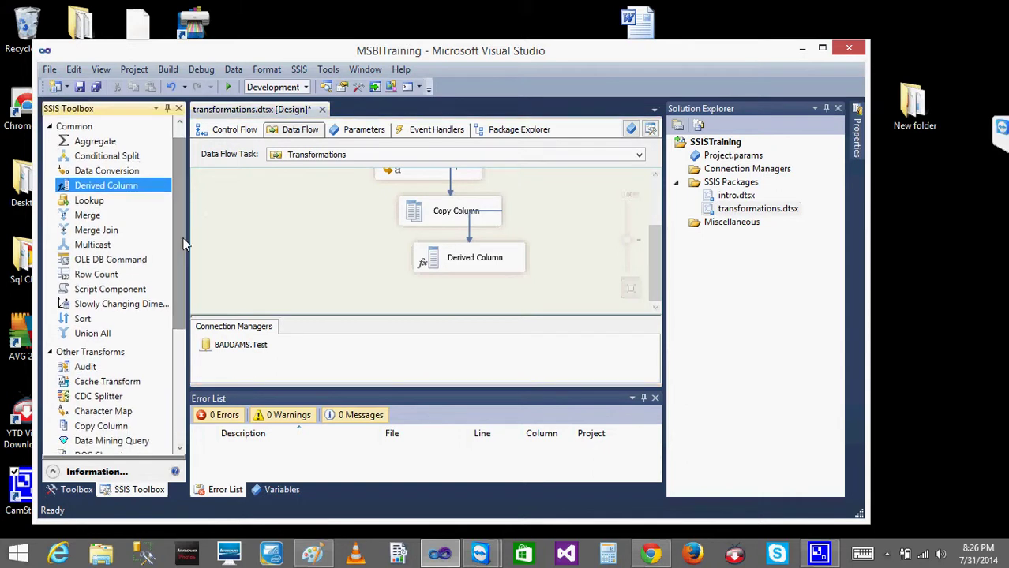
click(102, 170)
click(428, 293)
click(461, 235)
drag(475, 253, 471, 273)
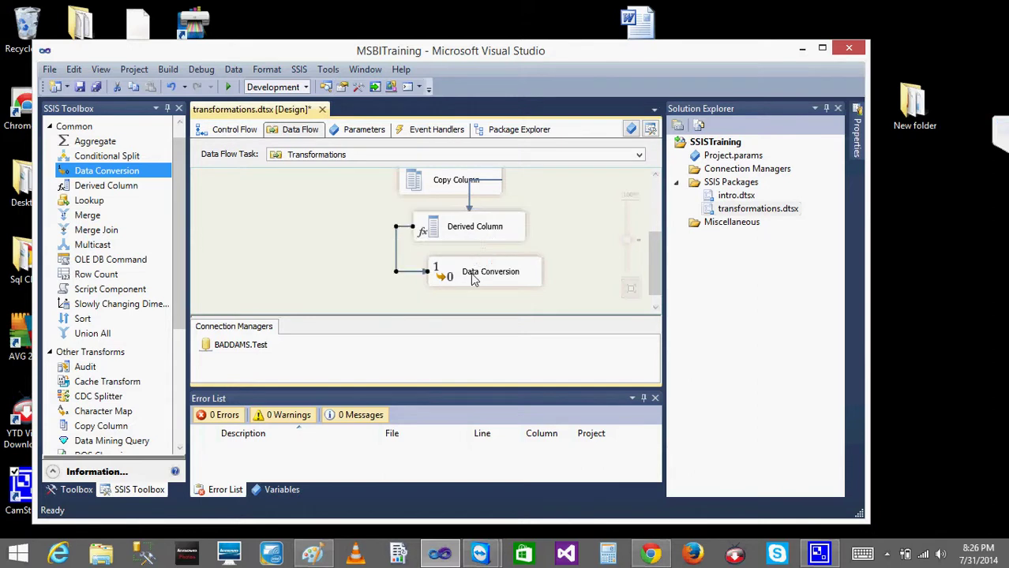
Select the SSN column in the Data Conversion transformation and set its output data type to eight-byte unsigned integer
click(454, 275)
double_click(454, 279)
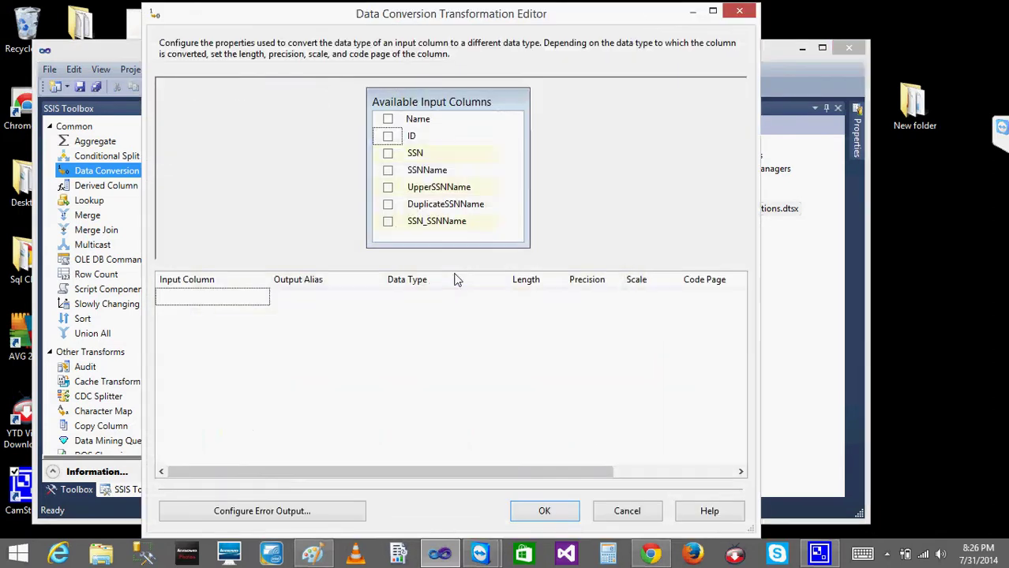
click(388, 153)
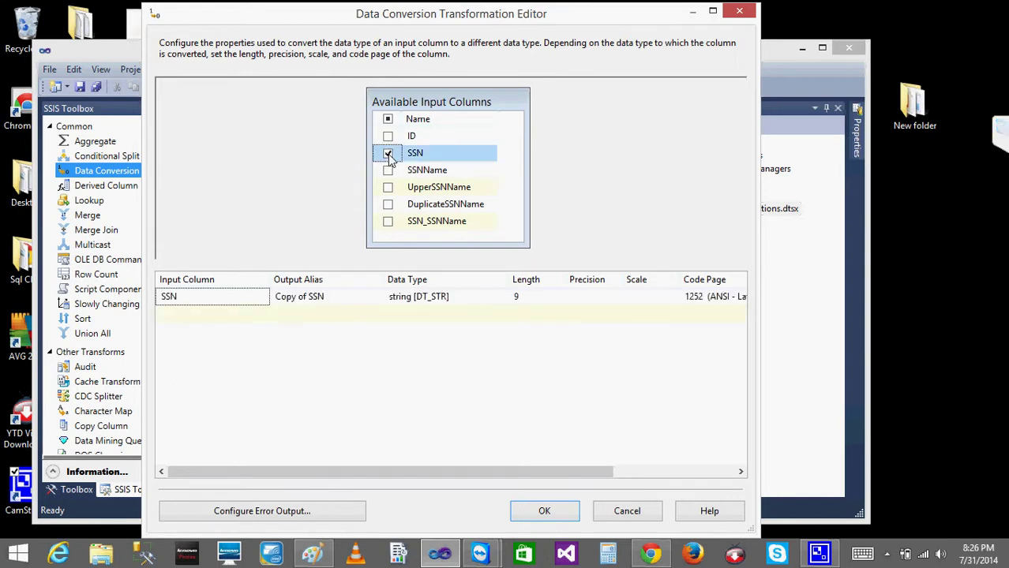
click(474, 297)
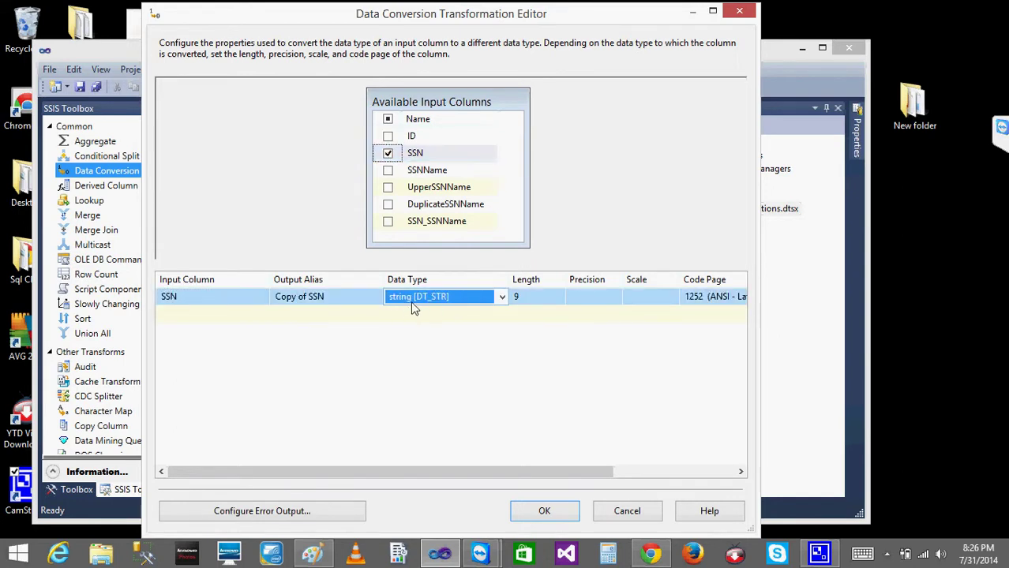
click(502, 297)
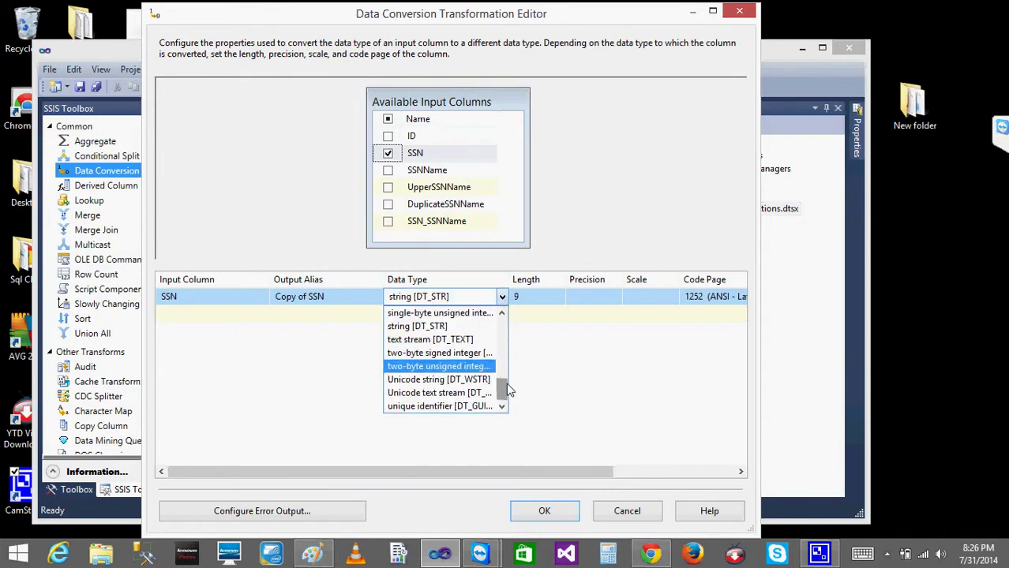
mouse_move(506, 383)
mouse_down()
mouse_move(504, 312)
mouse_move(501, 368)
mouse_up()
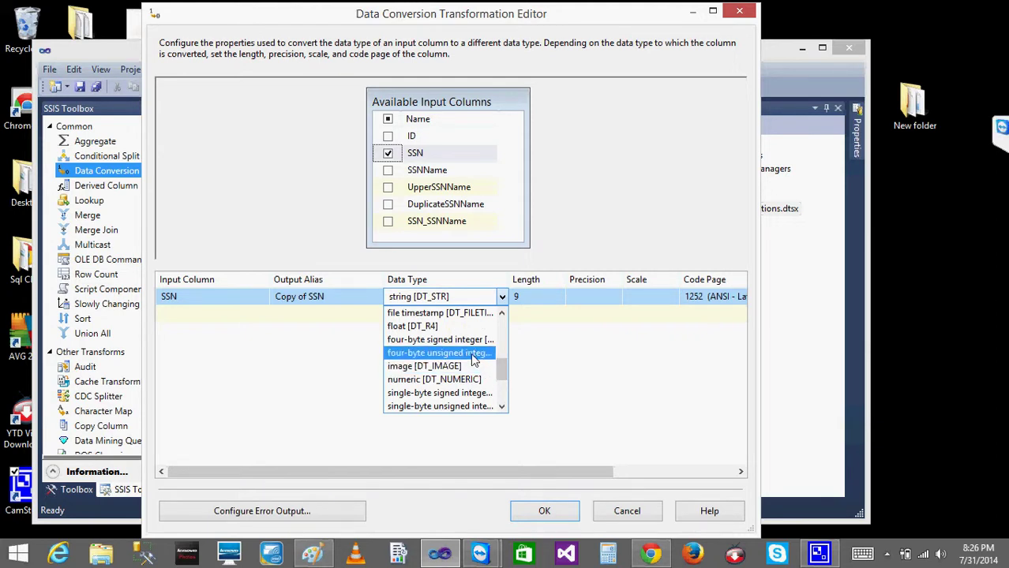
key(Down)
key(Down)
key(Down)
mouse_move(505, 378)
mouse_down()
mouse_move(505, 397)
mouse_move(503, 363)
mouse_up()
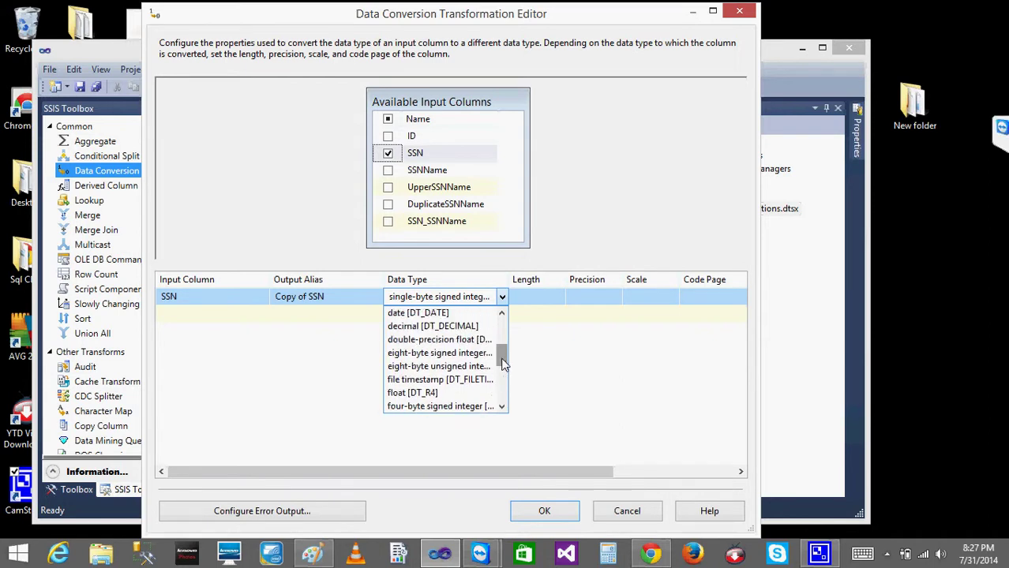
click(447, 368)
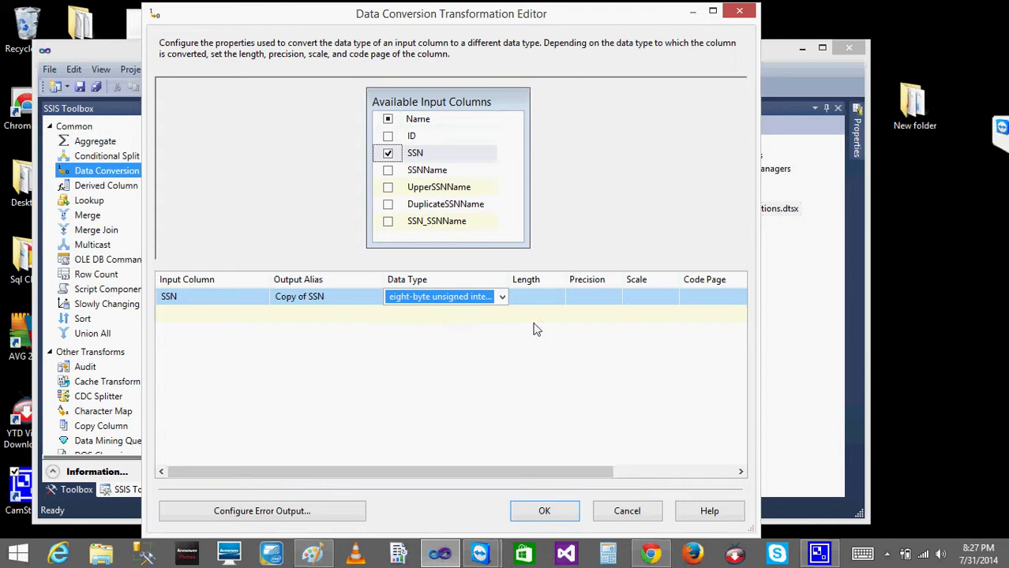
click(537, 295)
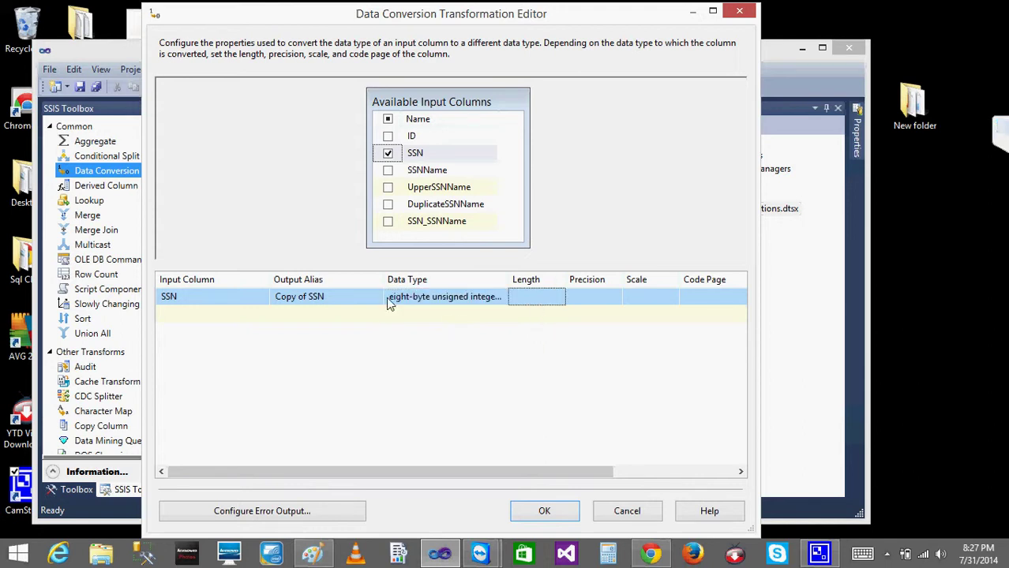
Rename the output alias of the converted SSN column as ConvertedSSN and accept the Data Conversion settings
click(312, 307)
key(BackSpace)
key(BackSpace)
key(BackSpace)
key(BackSpace)
key(BackSpace)
key(BackSpace)
key(BackSpace)
key(BackSpace)
text(Converted)
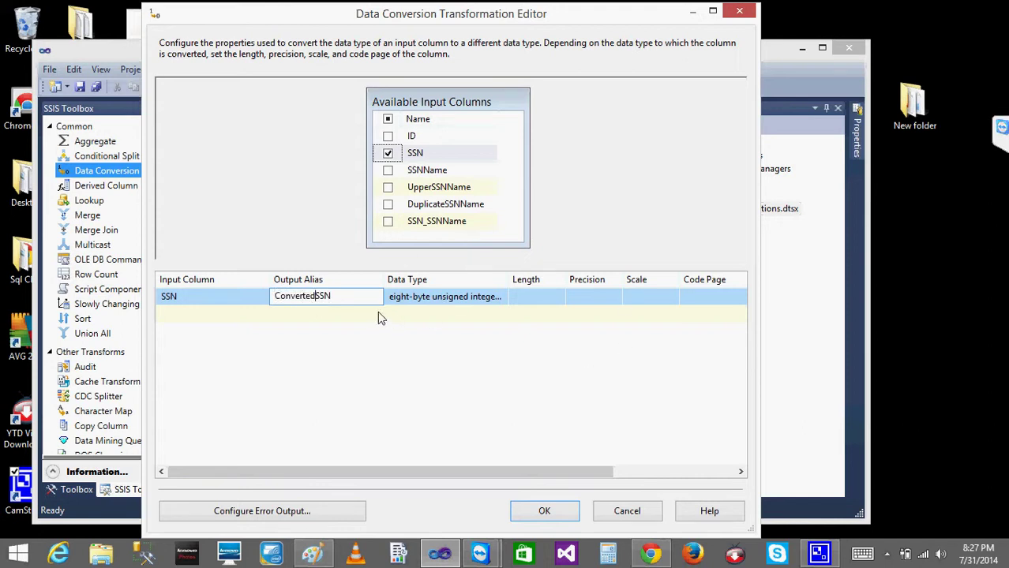
click(438, 174)
click(455, 191)
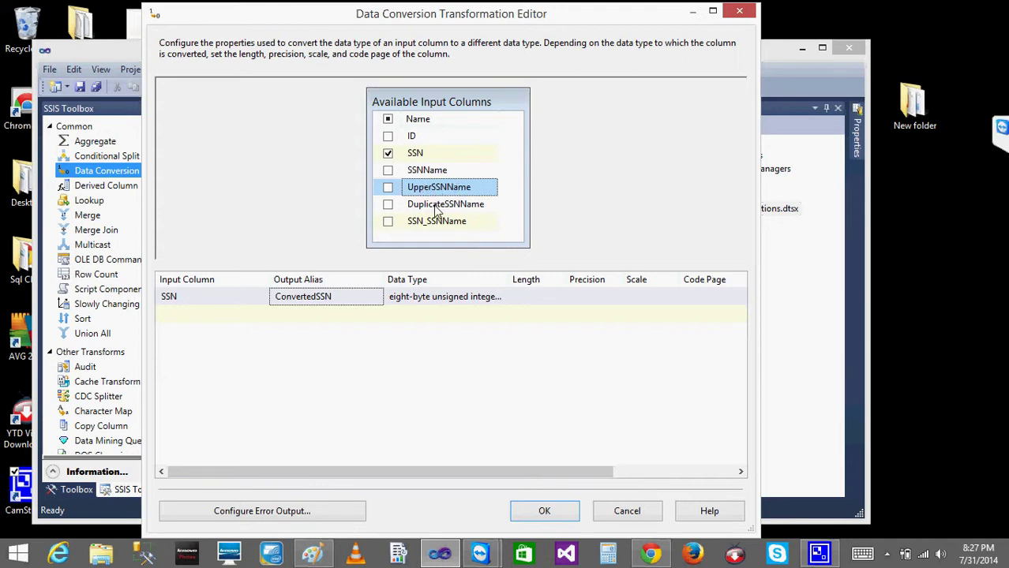
click(436, 207)
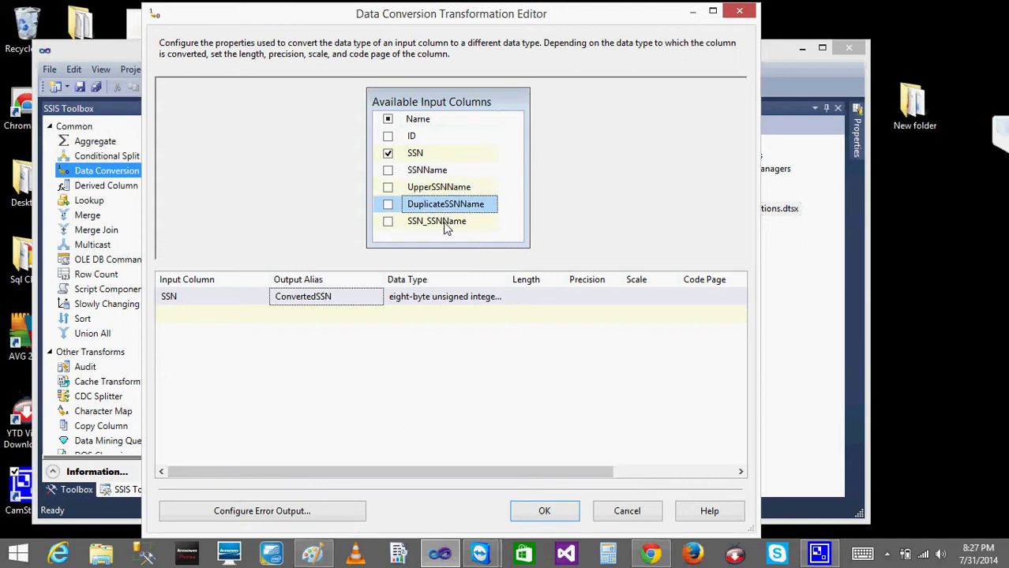
click(445, 225)
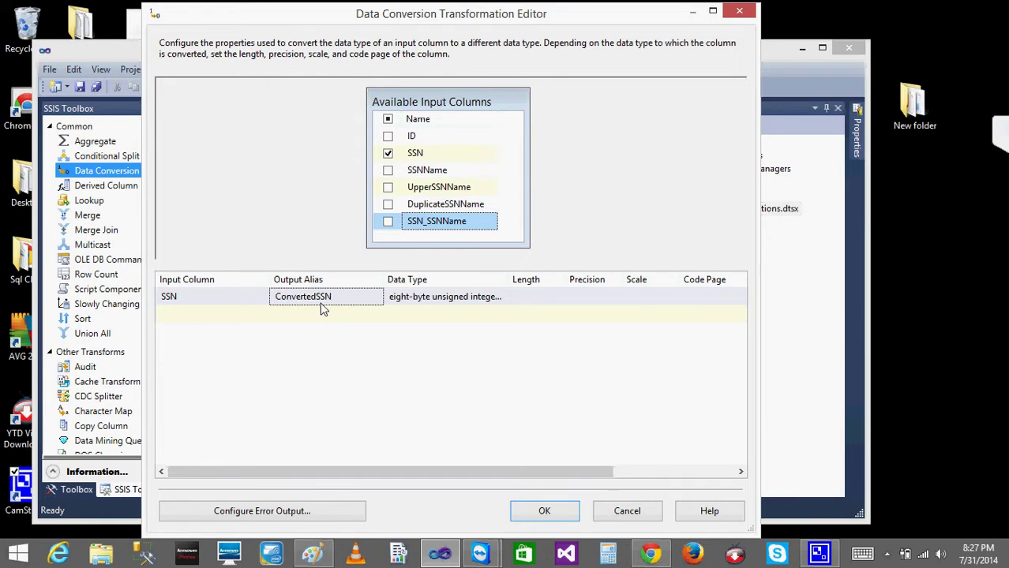
click(546, 514)
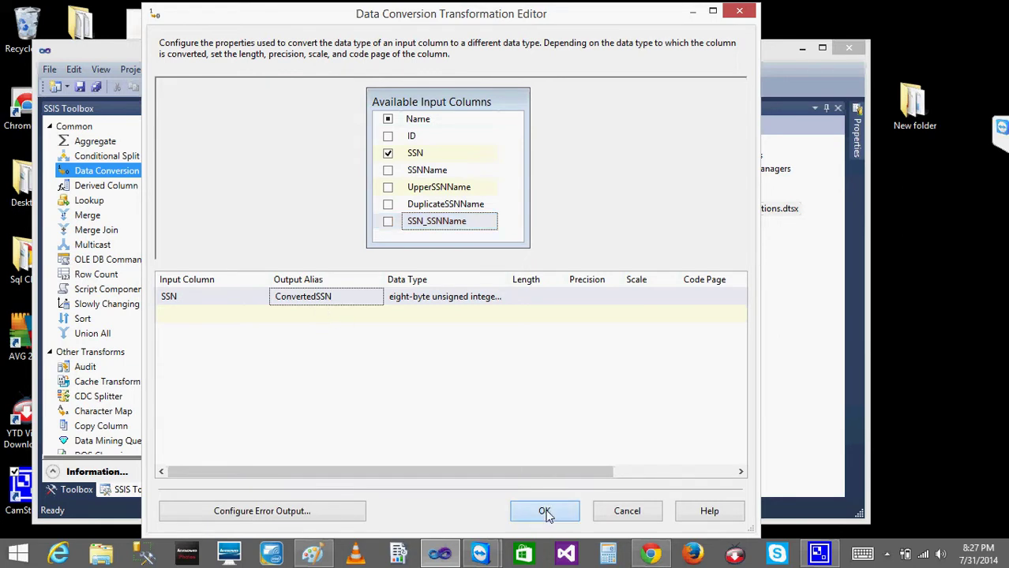
Add an OLE DB Destination below Data Conversion and connect Data Conversion's data output to it
drag(656, 263, 655, 285)
click(487, 300)
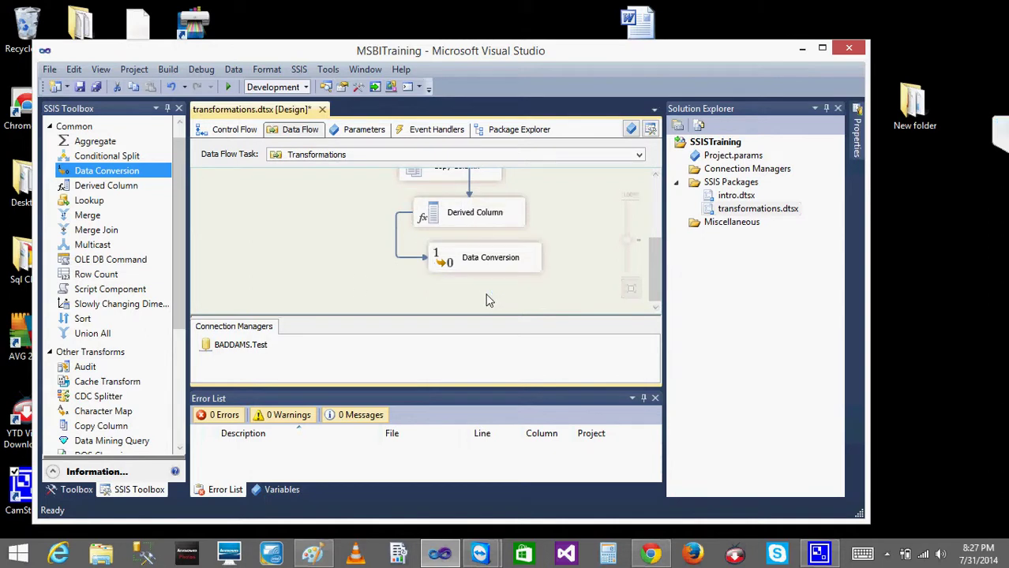
scroll(183, 382, down, 4)
click(183, 382)
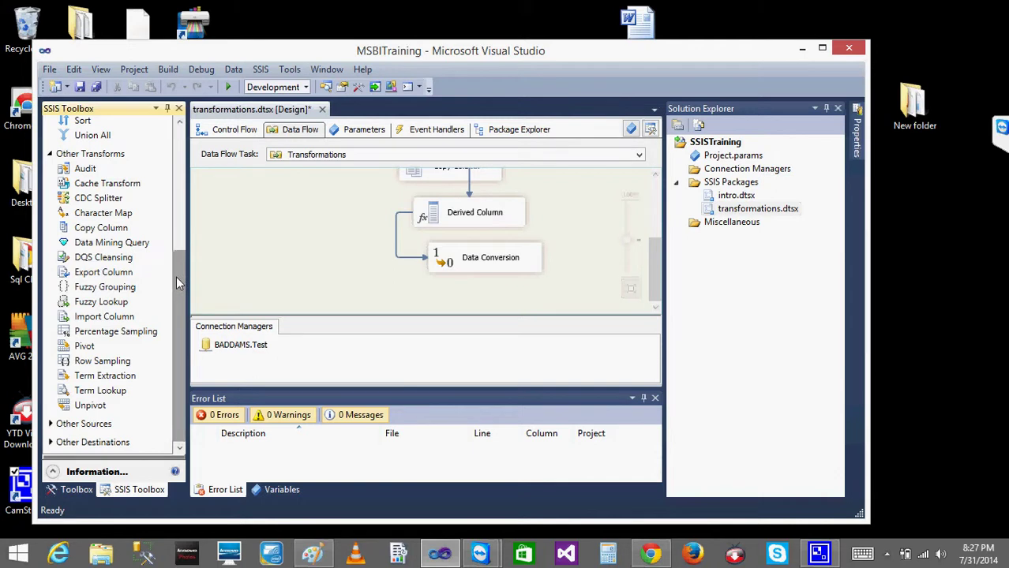
drag(176, 276, 188, 166)
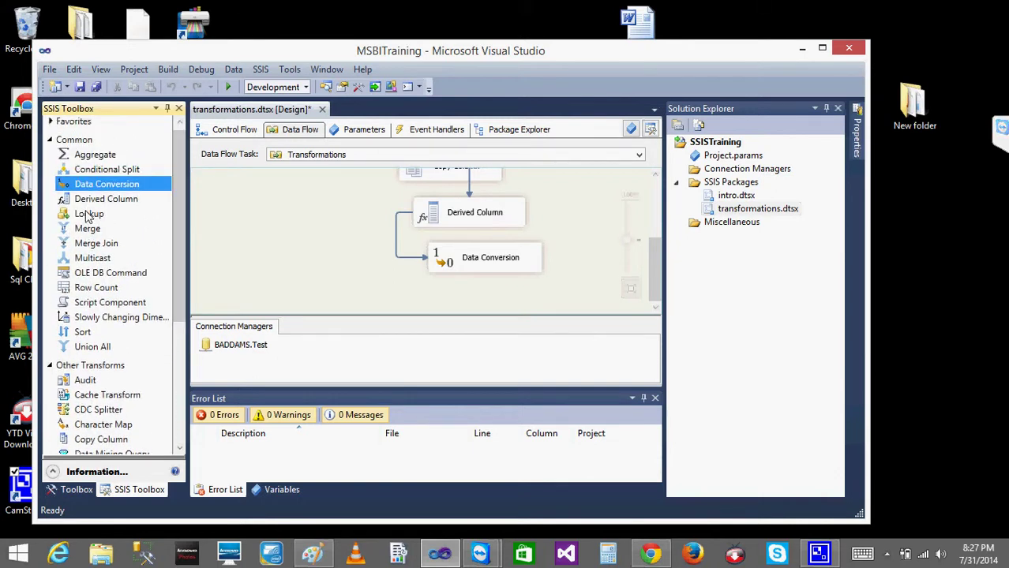
scroll(178, 207, down, 5)
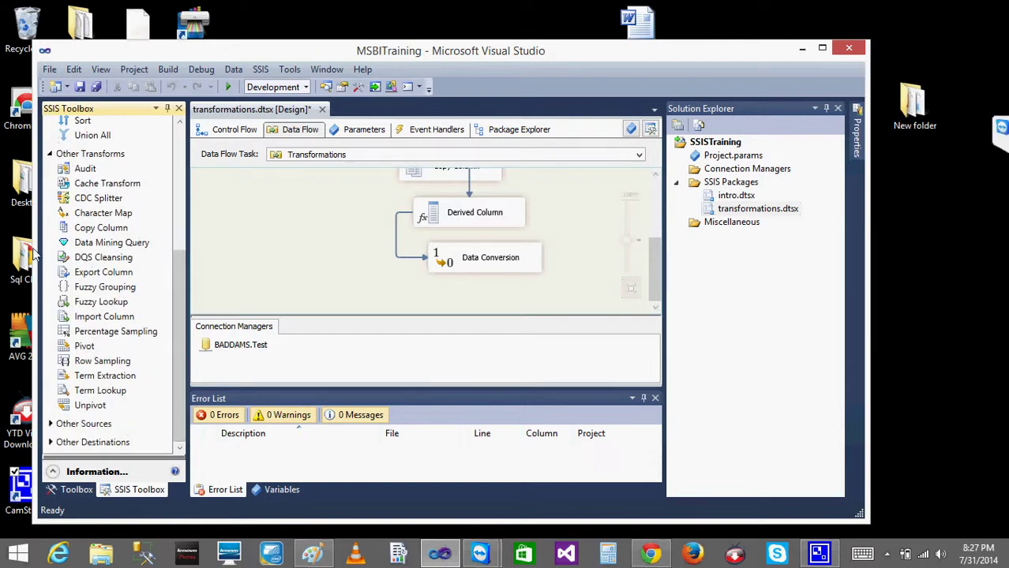
click(51, 157)
click(52, 143)
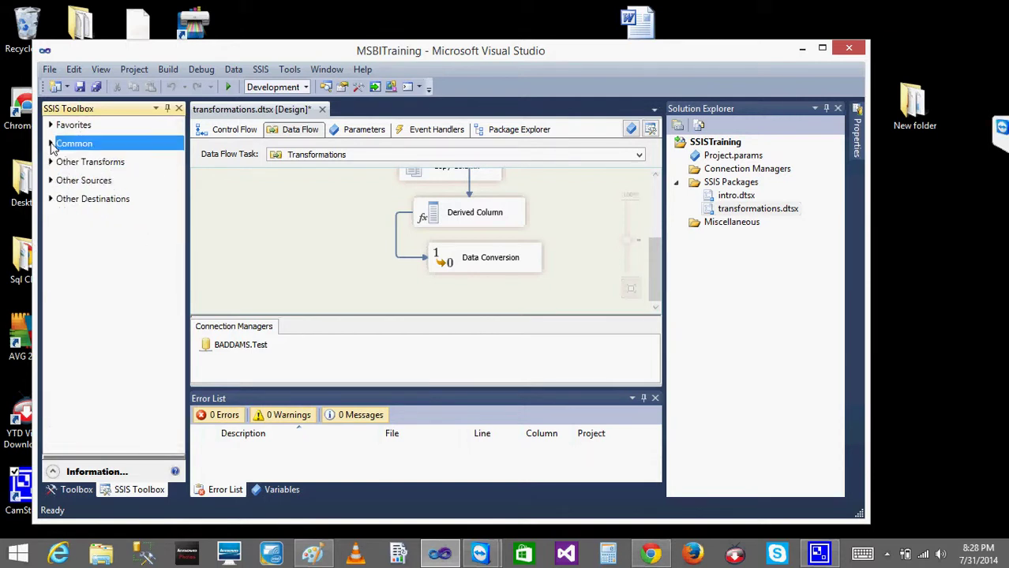
click(72, 182)
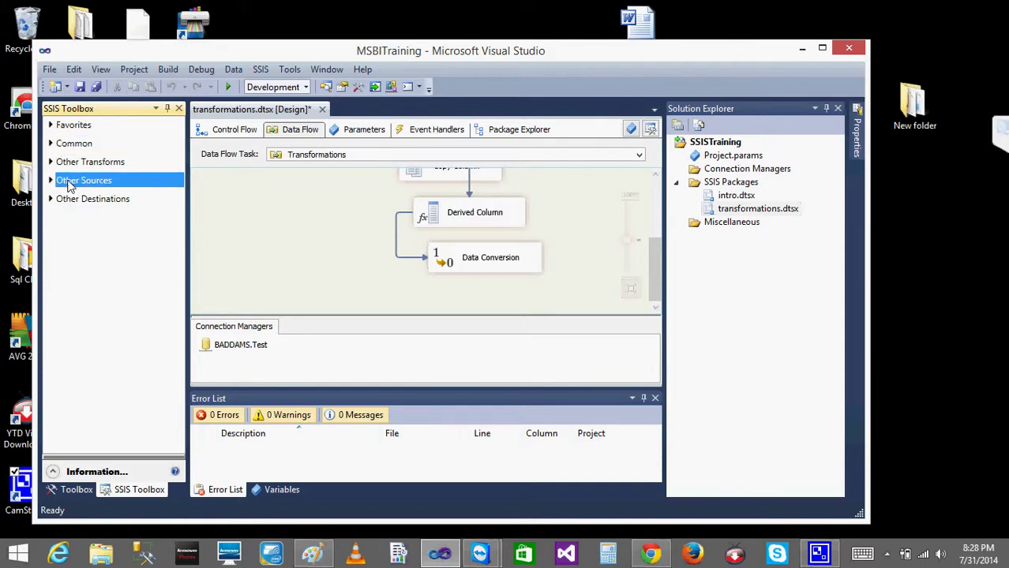
click(50, 200)
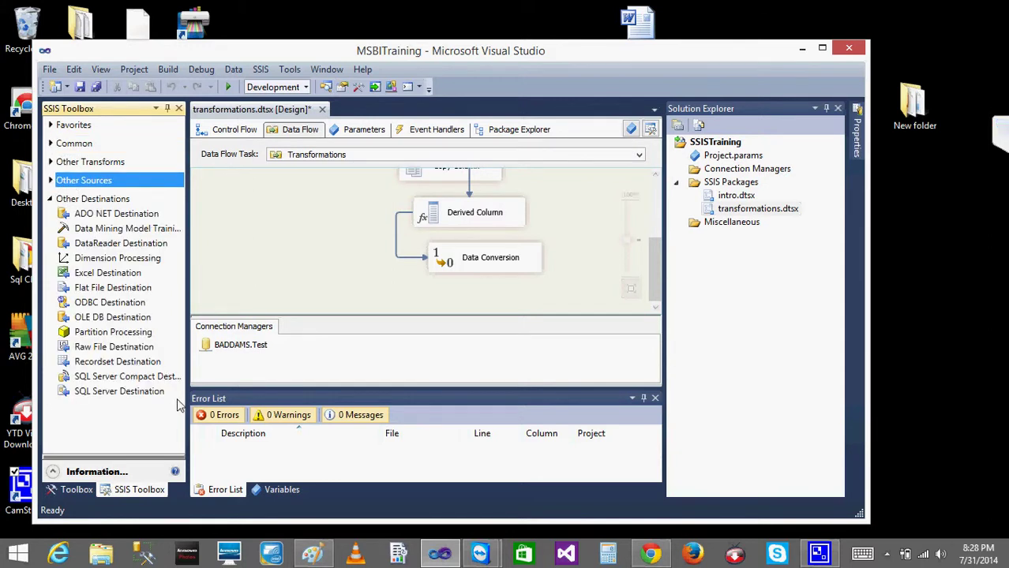
drag(114, 317, 448, 285)
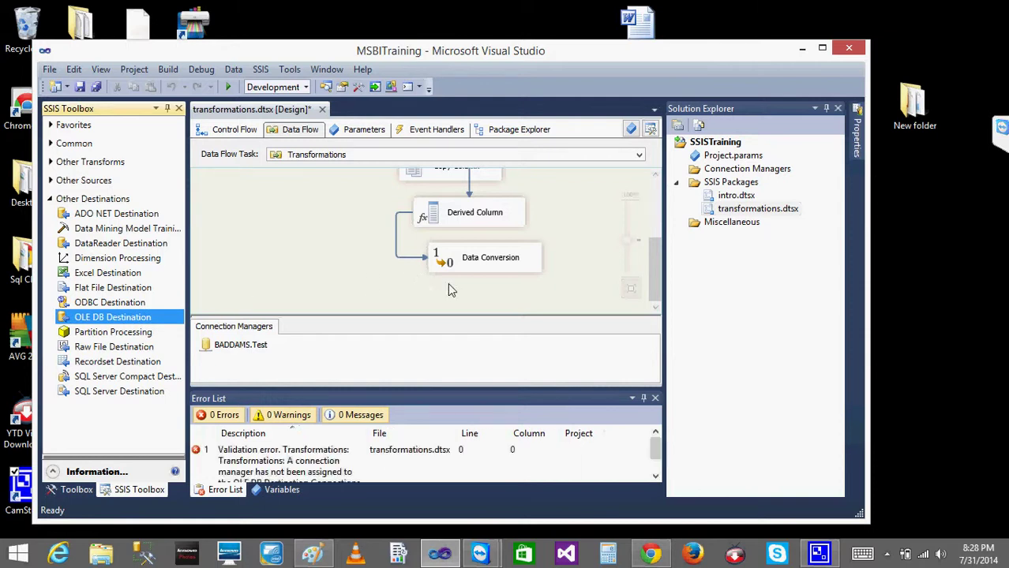
click(475, 234)
drag(493, 254, 506, 270)
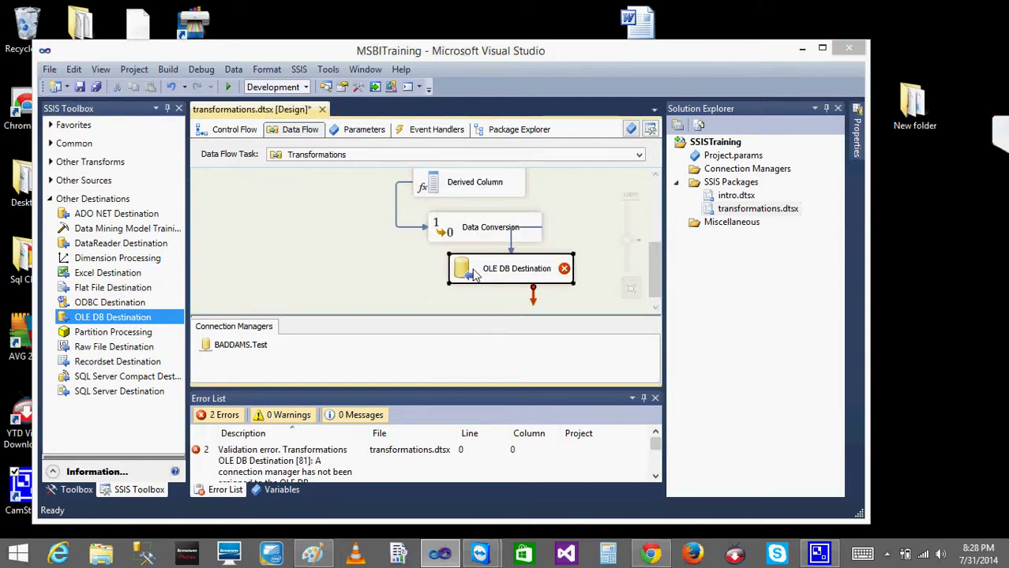
Start a new table for the OLE DB Destination on BADDAMS.Test and examine the ConvertedSSN line of its CREATE TABLE statement
double_click(474, 273)
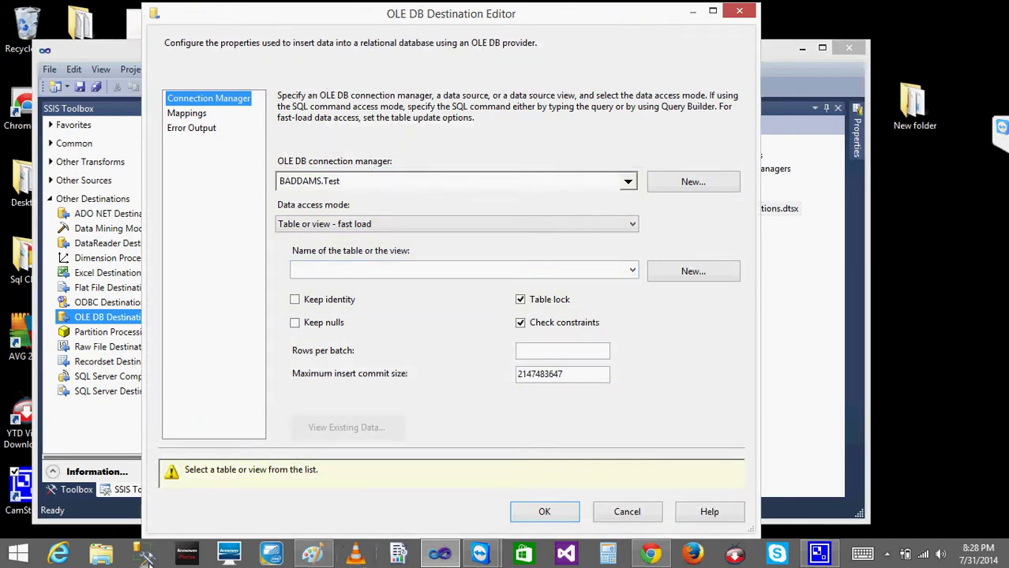
click(694, 271)
click(343, 301)
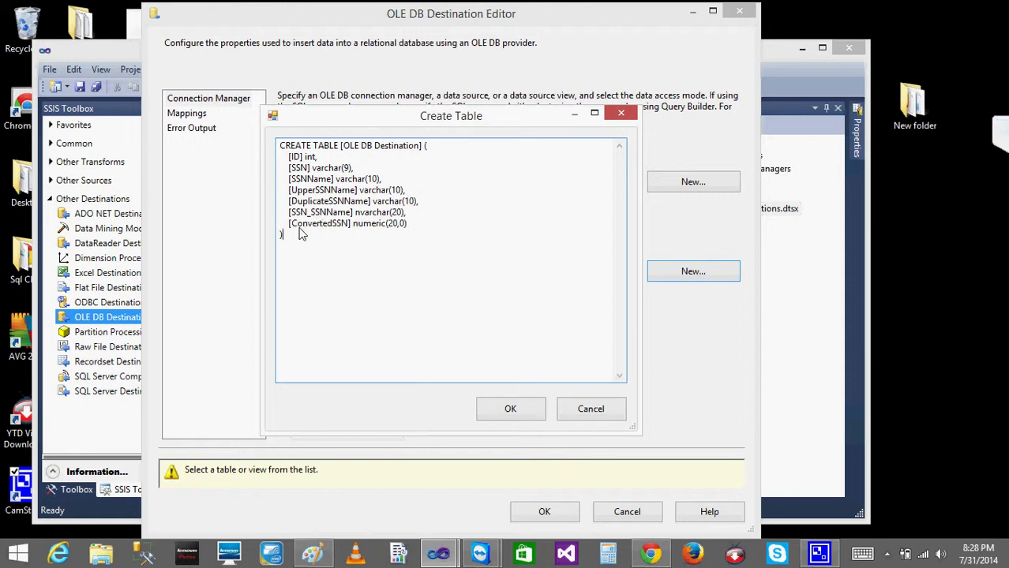
drag(291, 225, 414, 225)
click(357, 247)
click(414, 226)
Name the new table SSISSSNDetails in the CREATE TABLE statement, create it and accept the OLE DB Destination settings
click(438, 153)
key(shift+Left)
key(shift+Left)
key(shift+Left)
key(shift+Left)
key(shift+Left)
key(shift+Left)
key(shift+Left)
key(shift+Left)
key(shift+Left)
key(shift+Left)
key(shift+Left)
key(shift+Left)
key(shift+Left)
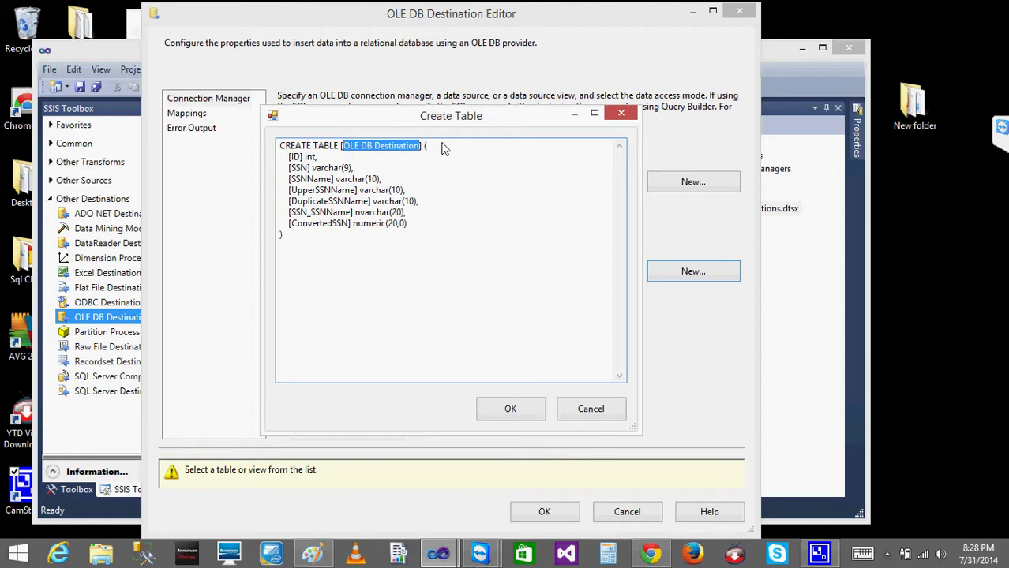
text(TABLE [)
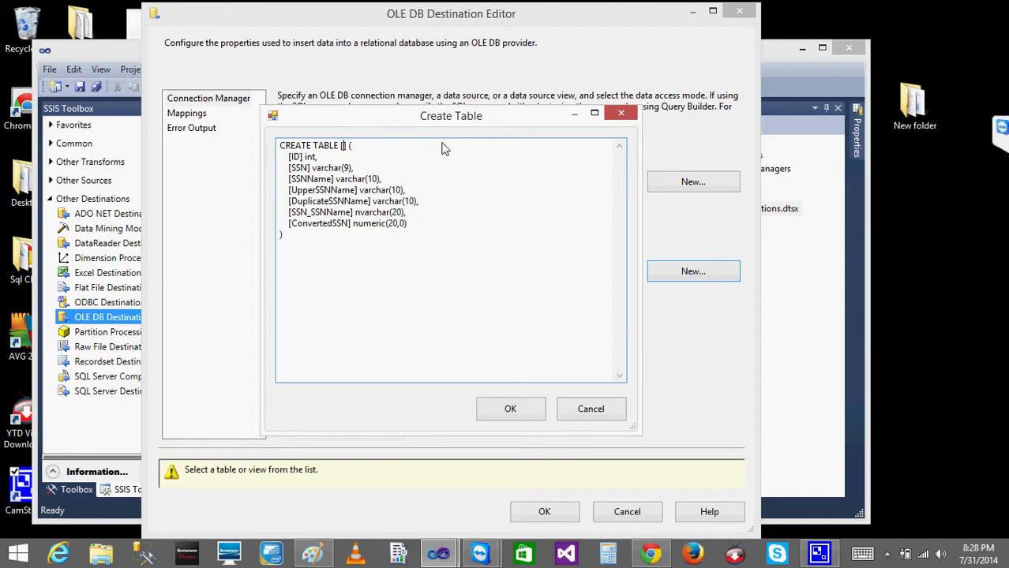
text(SSIS)
text(SSN)
text(Data)
click(508, 405)
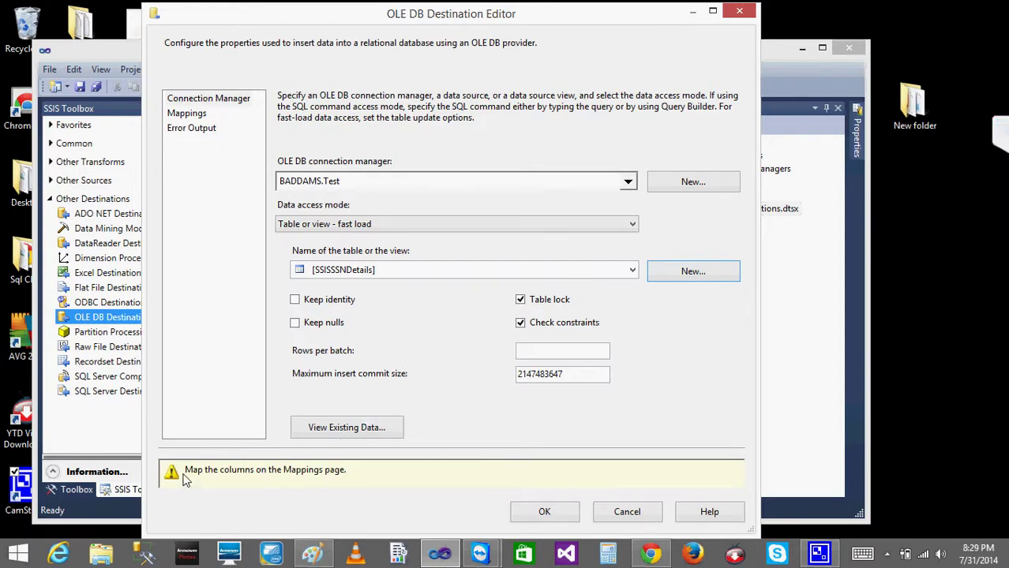
click(546, 513)
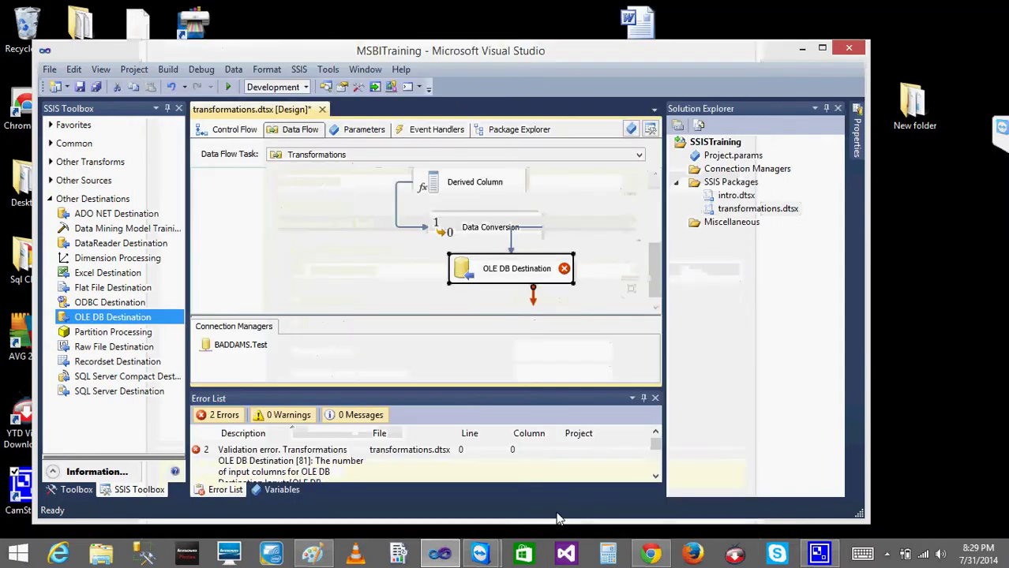
Reopen the OLE DB Destination settings and map the input columns to the destination columns of the same name
mouse_move(564, 272)
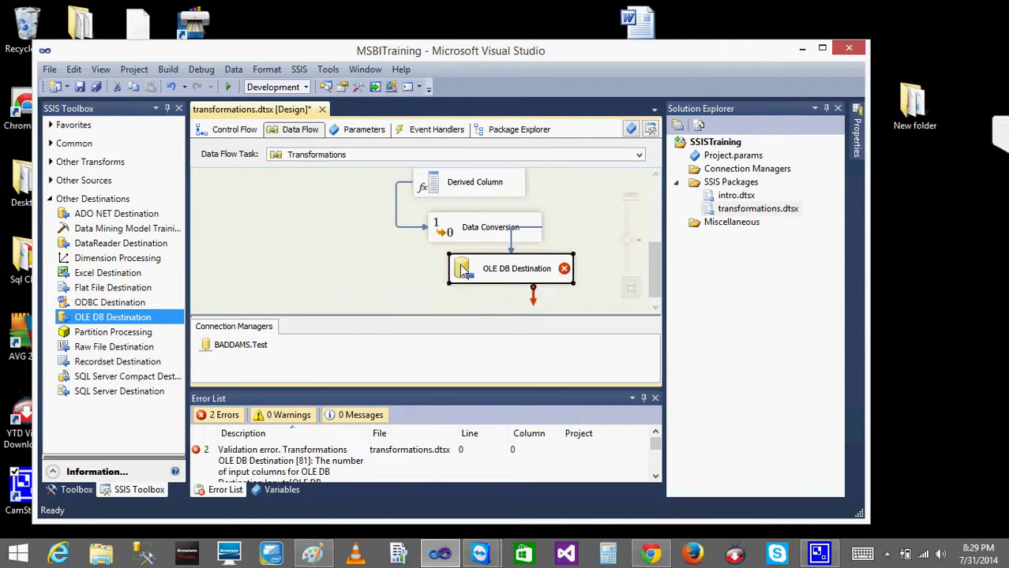
double_click(463, 270)
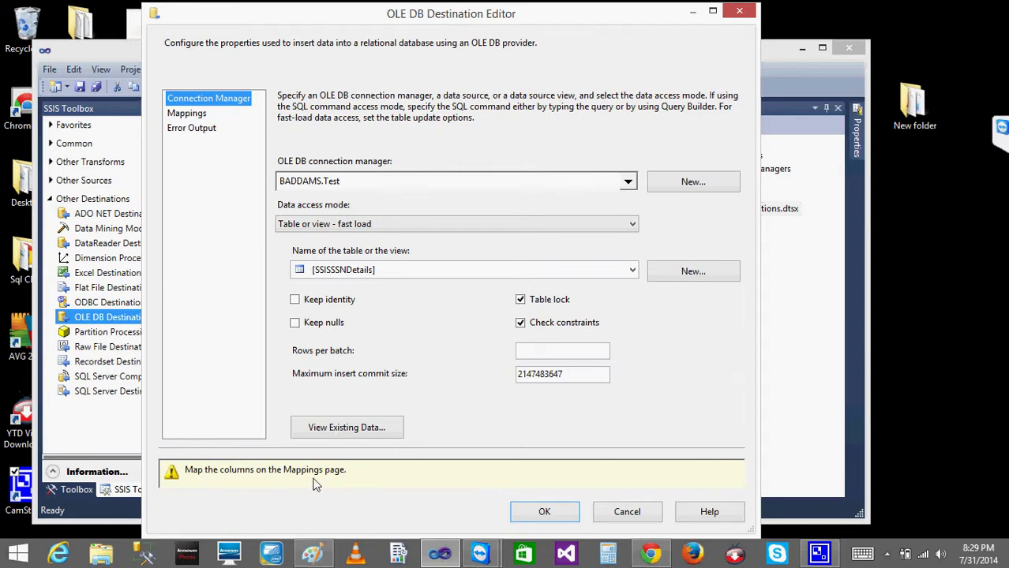
click(197, 114)
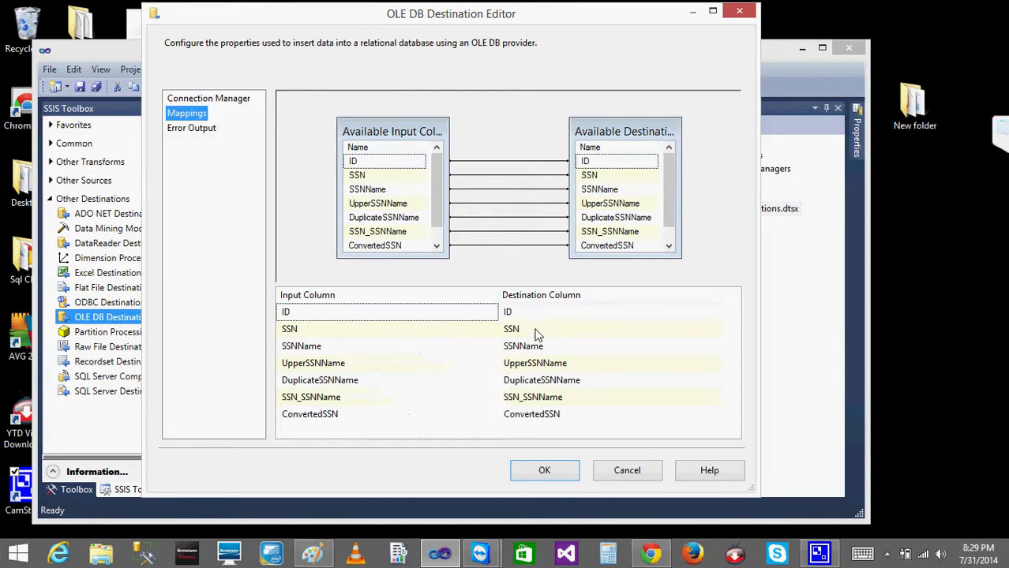
mouse_move(536, 334)
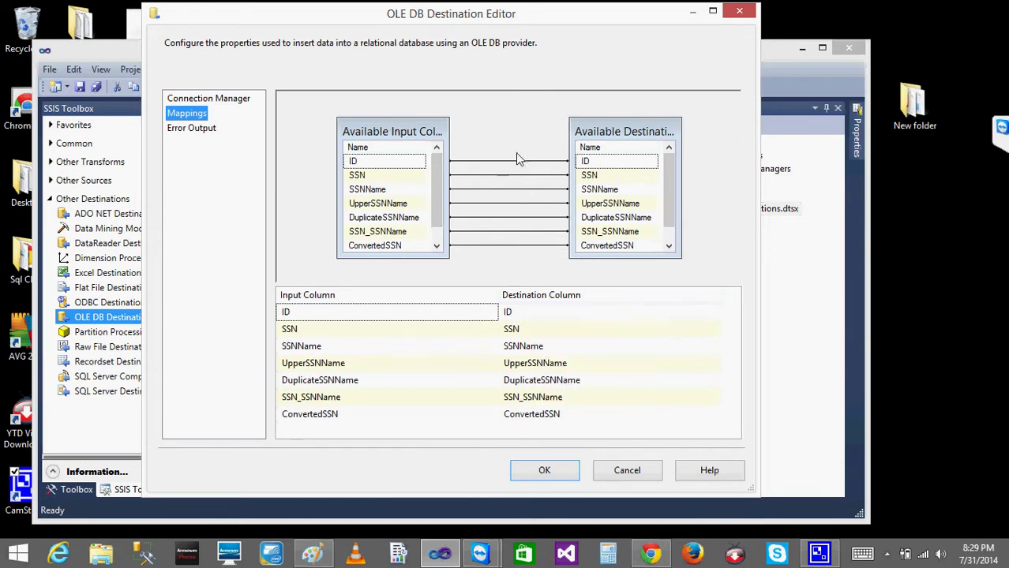
Delete the mappings of the ID and ConvertedSSN columns in the OLE DB Destination
click(501, 168)
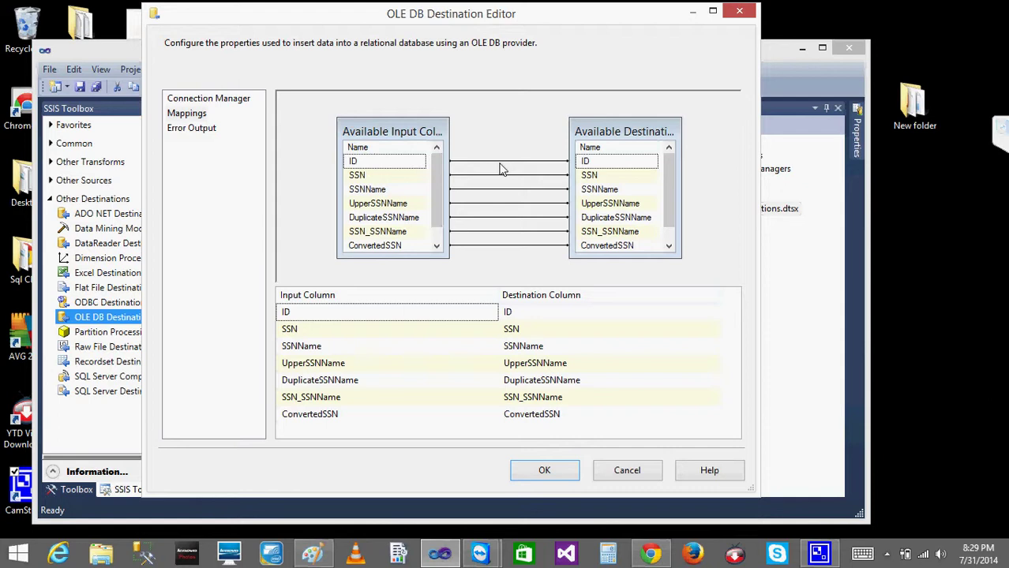
click(498, 164)
key(Delete)
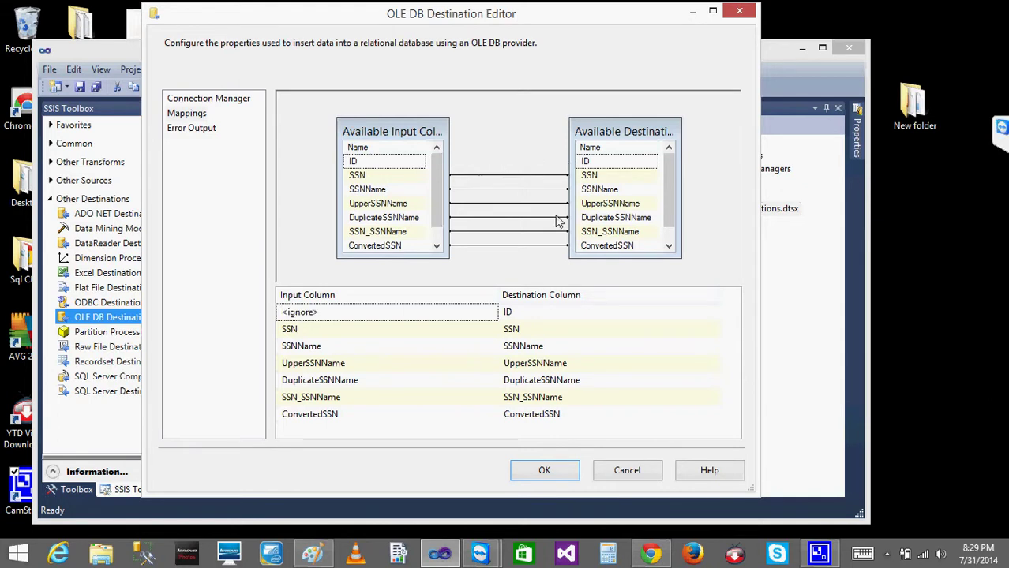
click(514, 246)
key(Delete)
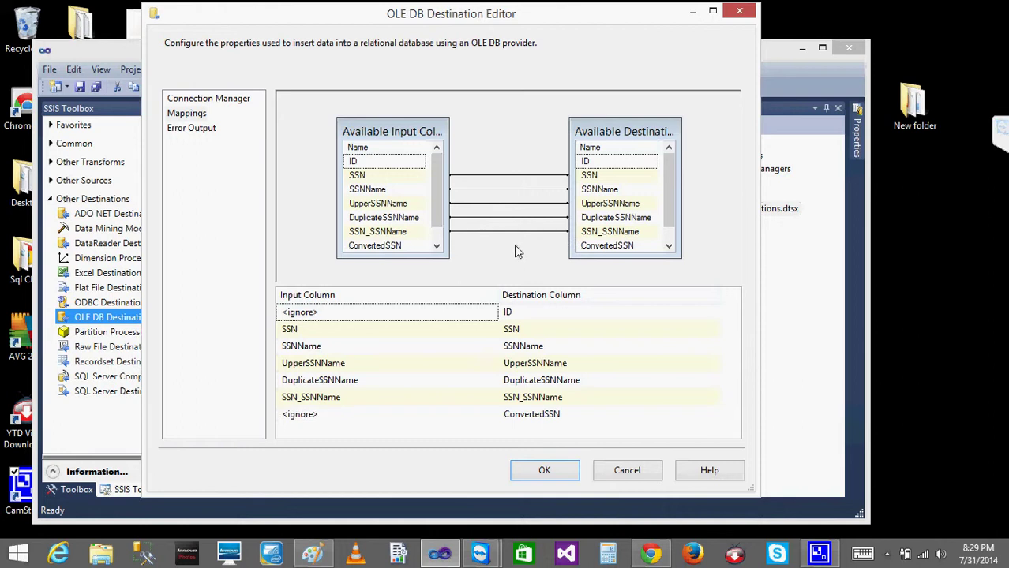
Sort the OLE DB Destination's column mapping list by destination column in descending order
click(538, 297)
click(544, 298)
click(545, 298)
click(544, 298)
click(544, 297)
click(545, 297)
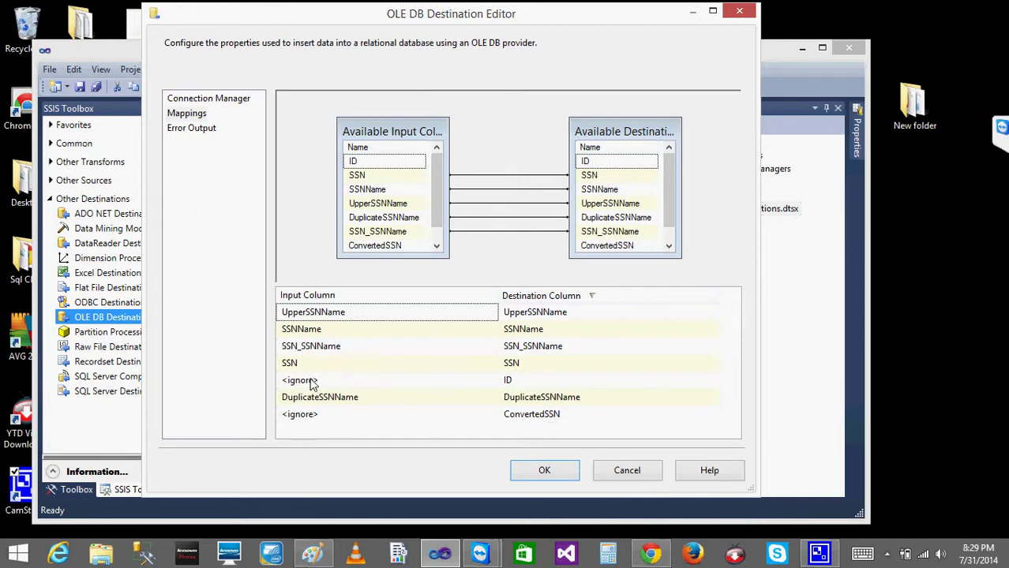
Map the ID and ConvertedSSN input columns to their same-named destination columns and accept the OLE DB Destination settings
click(353, 380)
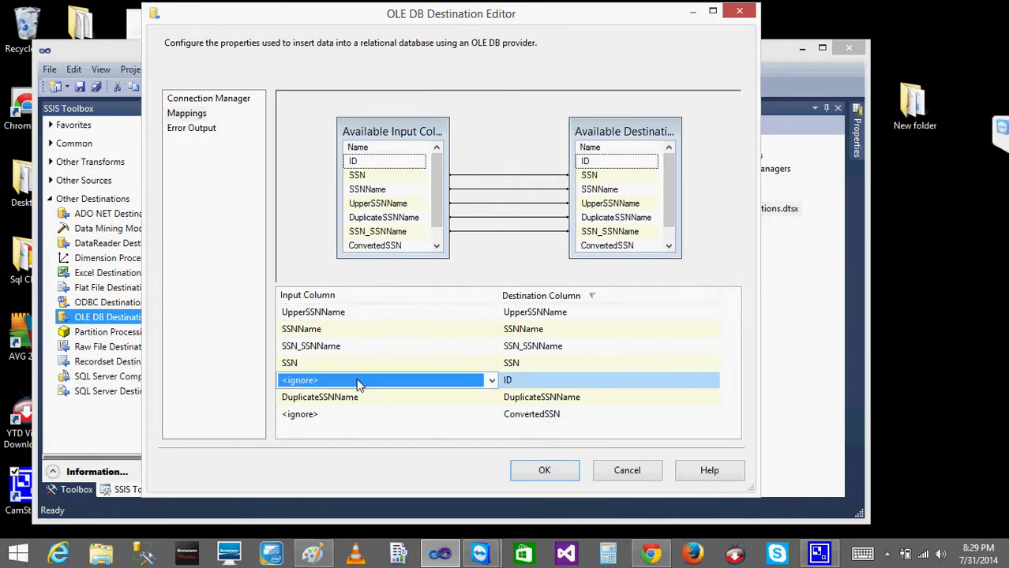
click(407, 164)
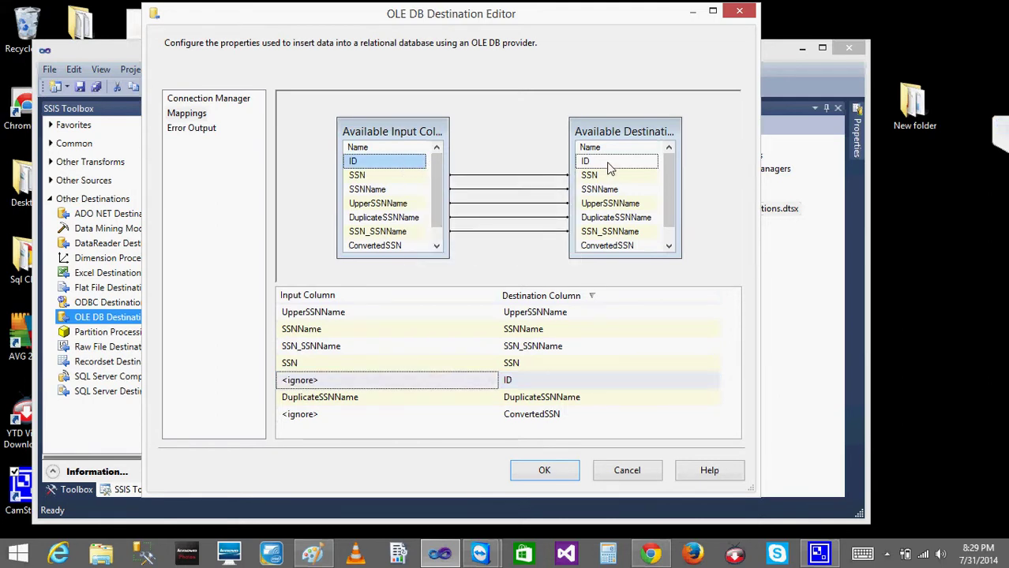
drag(609, 167, 608, 166)
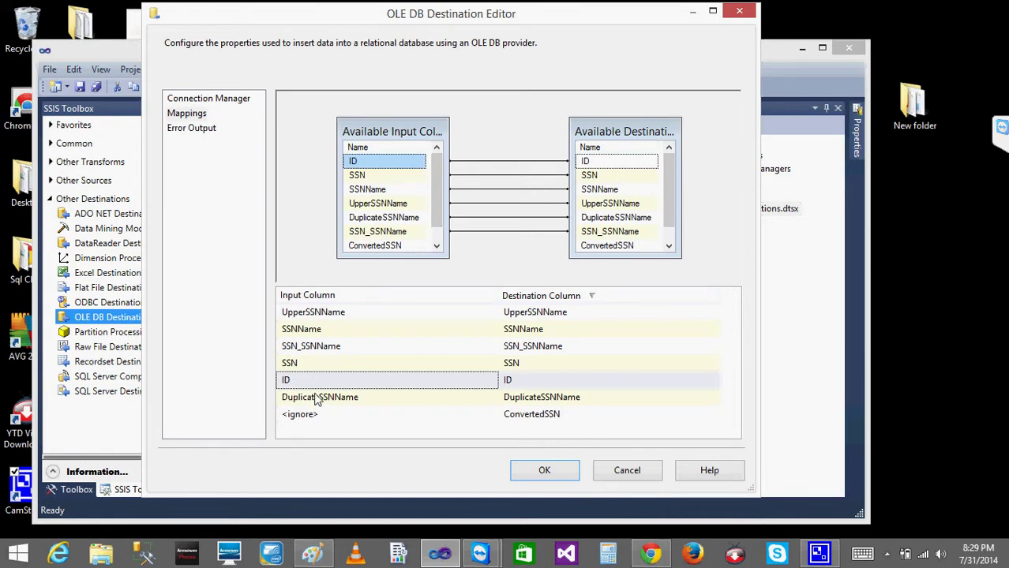
click(480, 416)
click(491, 414)
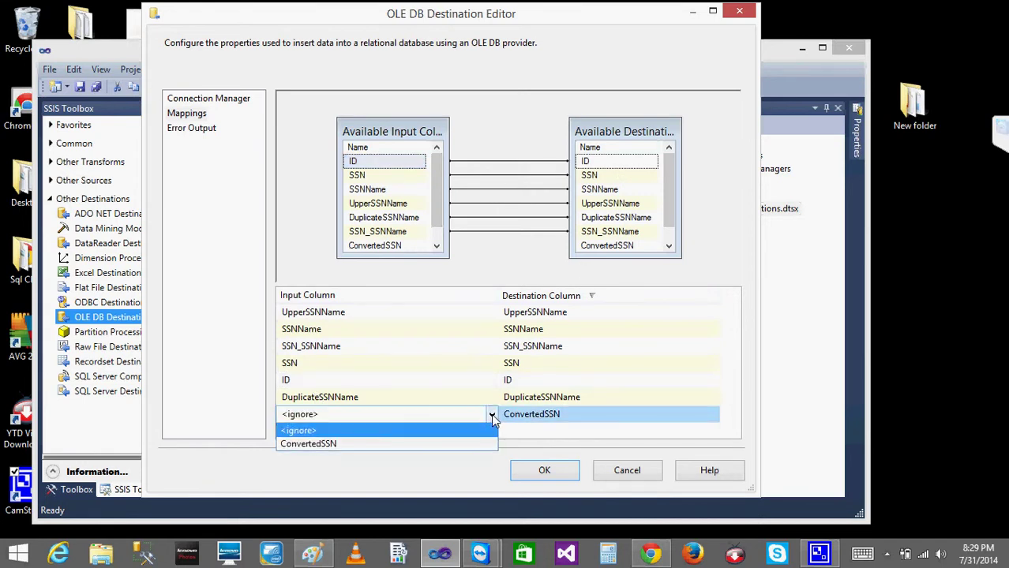
click(381, 444)
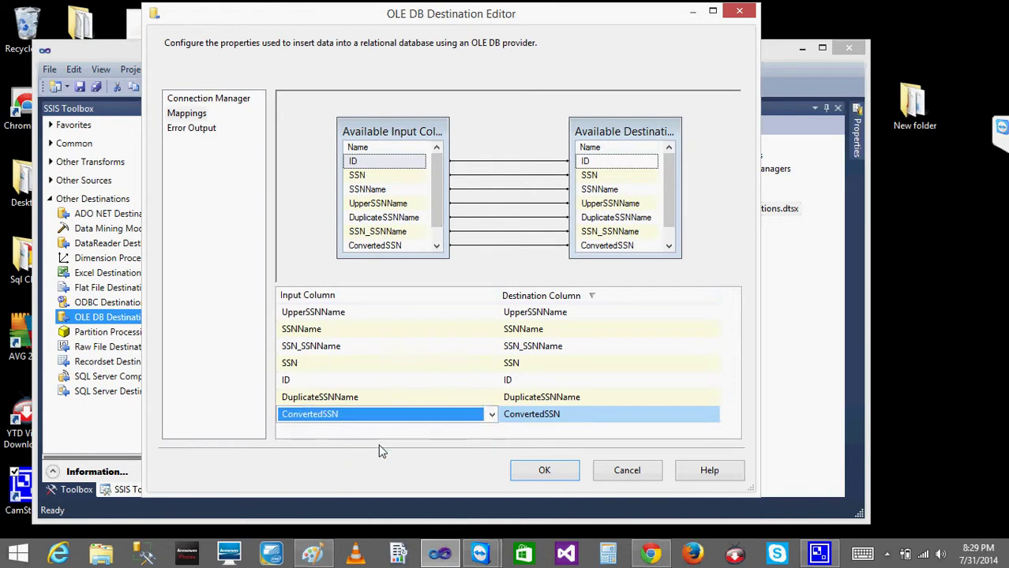
click(555, 470)
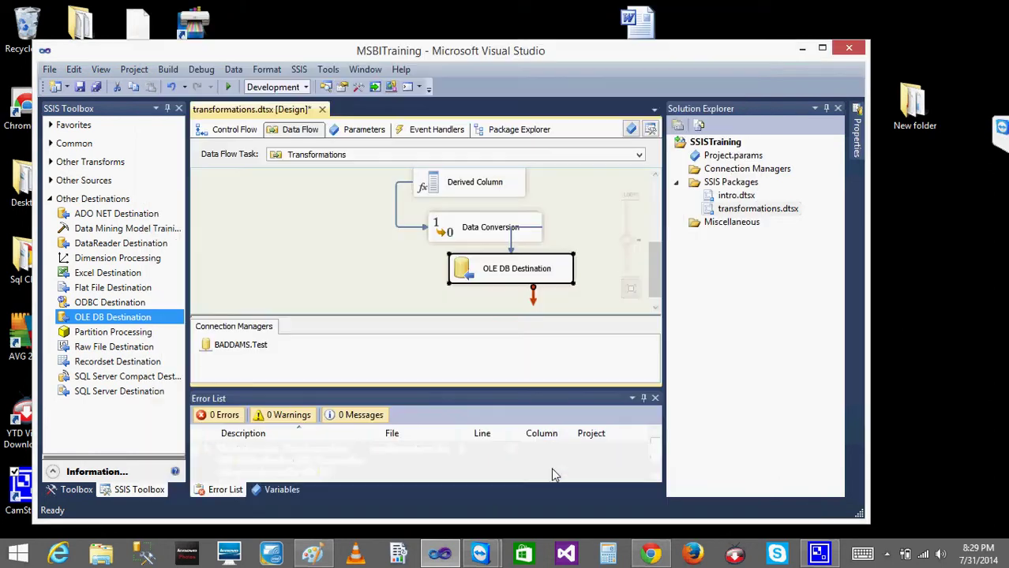
Reposition the OLE DB Destination below Data Conversion, and check the Transformations task in the control flow before returning to its data flow
drag(495, 278, 459, 295)
click(235, 133)
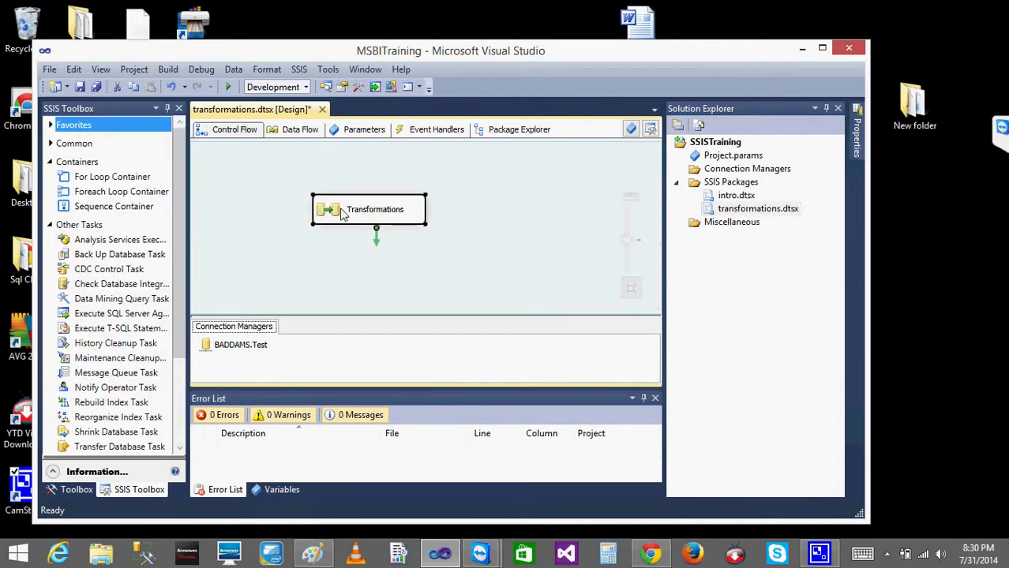
right_click(341, 211)
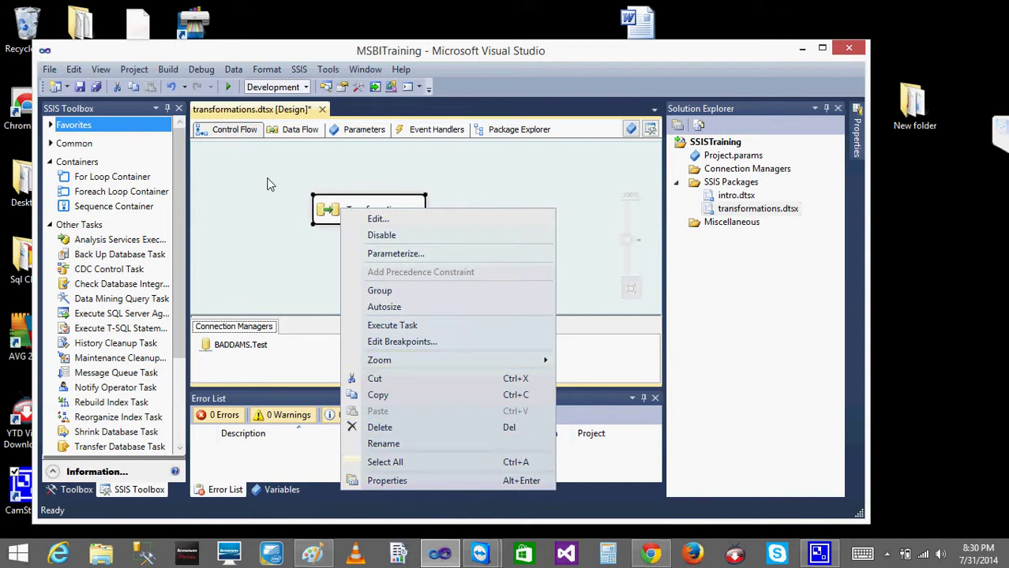
click(267, 184)
double_click(326, 209)
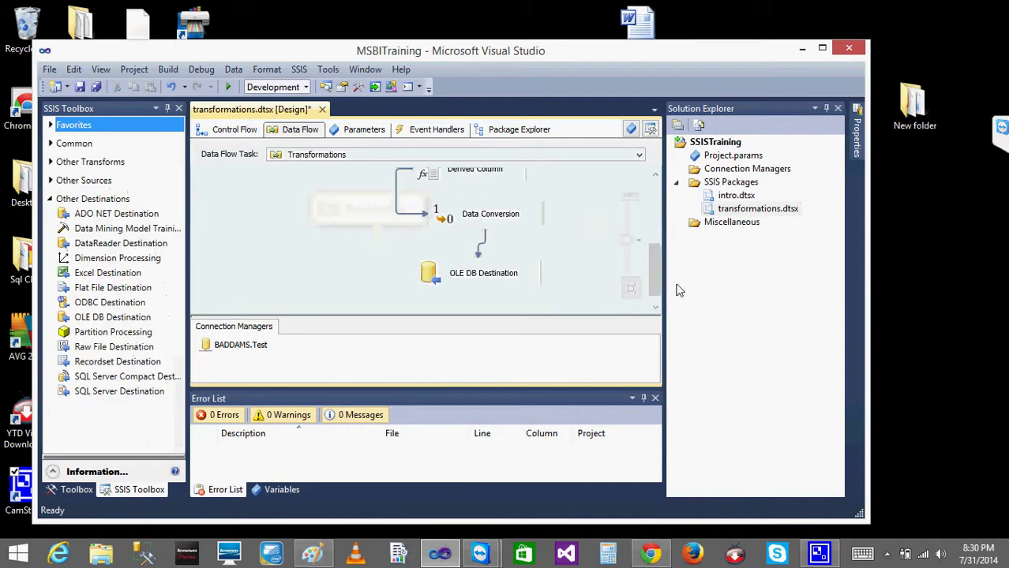
Close the Error List and Variables windows to give the data flow design area more room
click(654, 398)
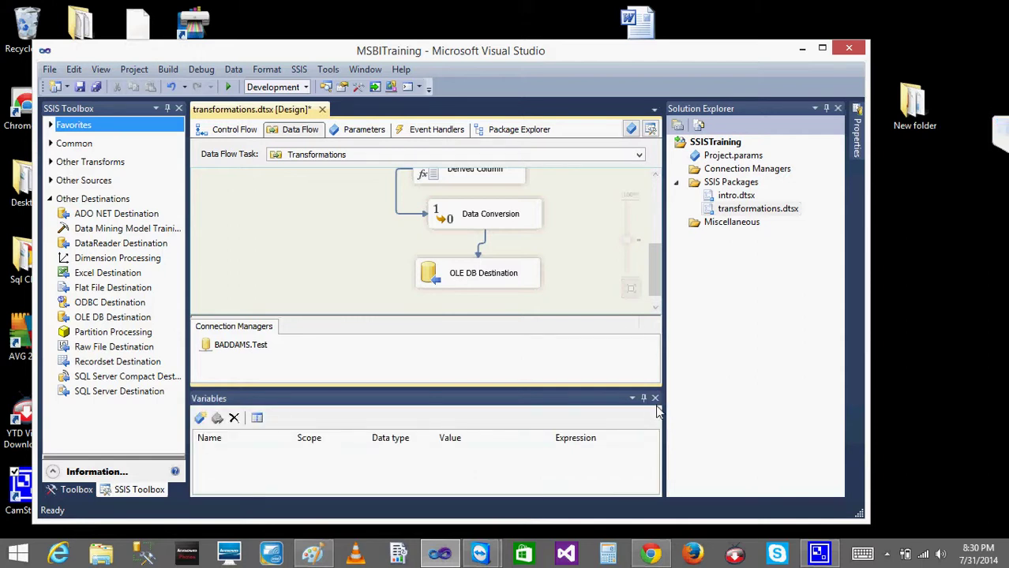
click(656, 398)
drag(657, 395, 649, 207)
Review the data flow components in order, from the SSNDetails source through the four transformations to the OLE DB Destination
click(385, 207)
click(406, 259)
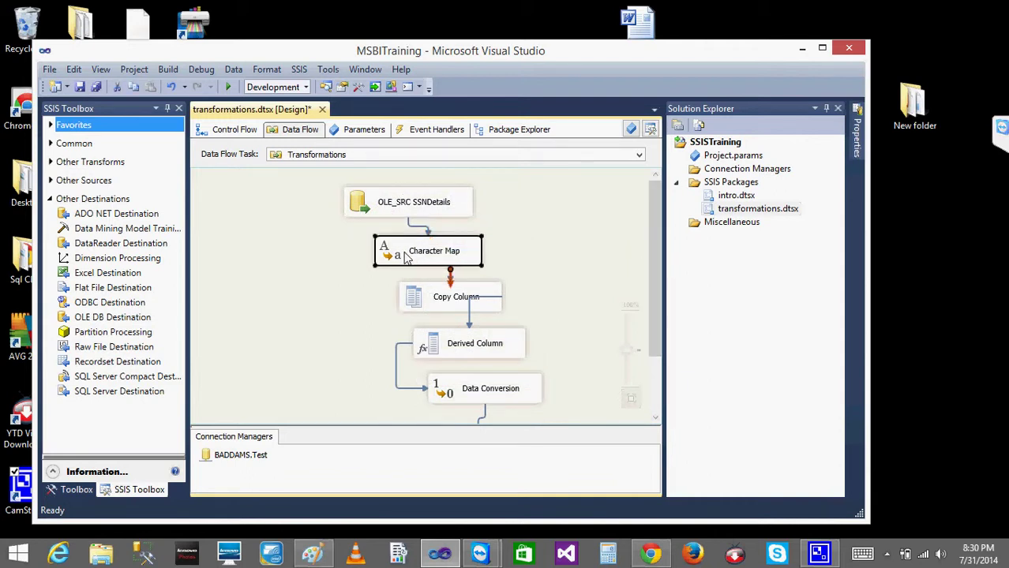
click(434, 305)
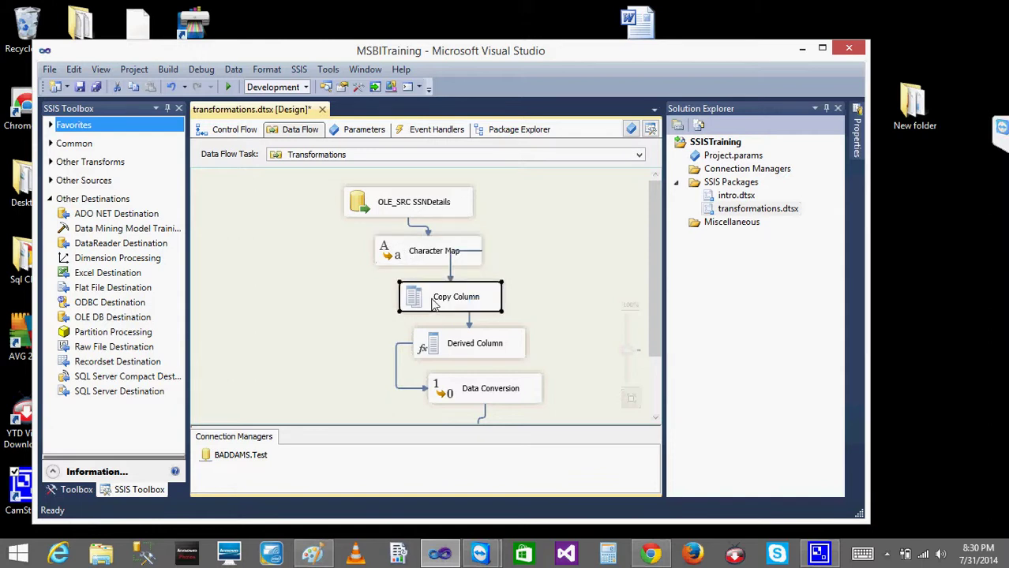
click(472, 346)
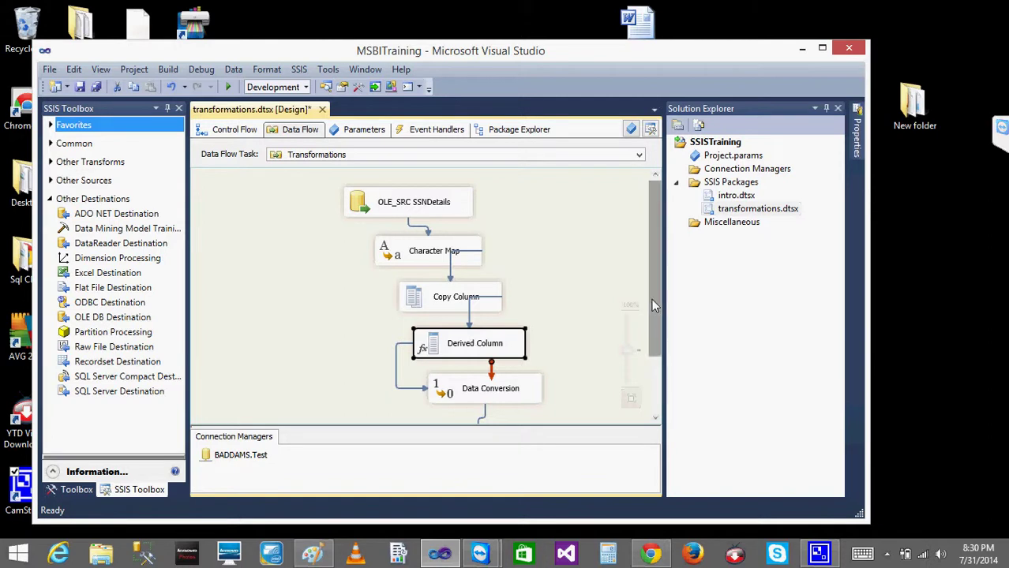
drag(653, 312, 645, 368)
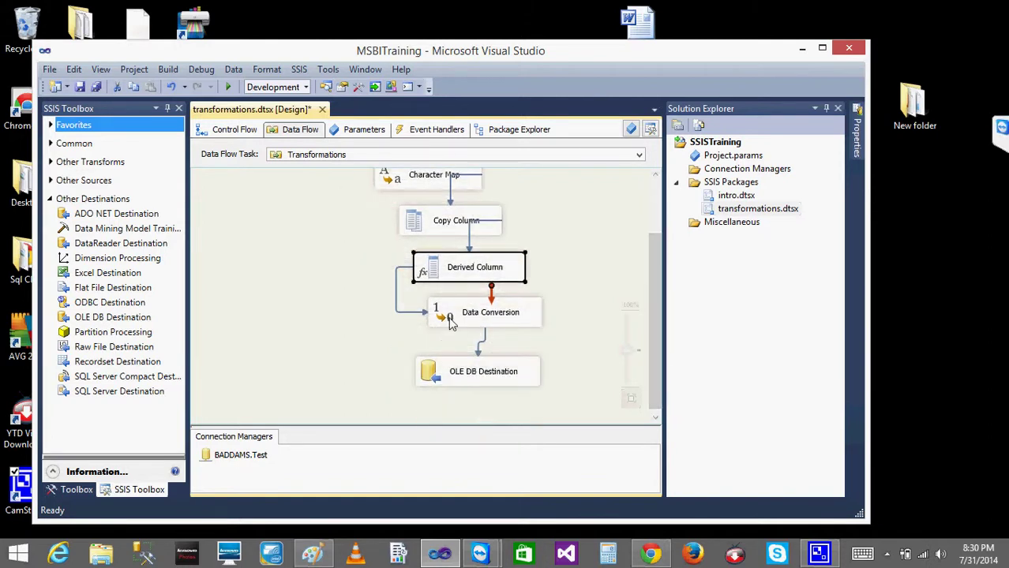
click(451, 324)
click(446, 373)
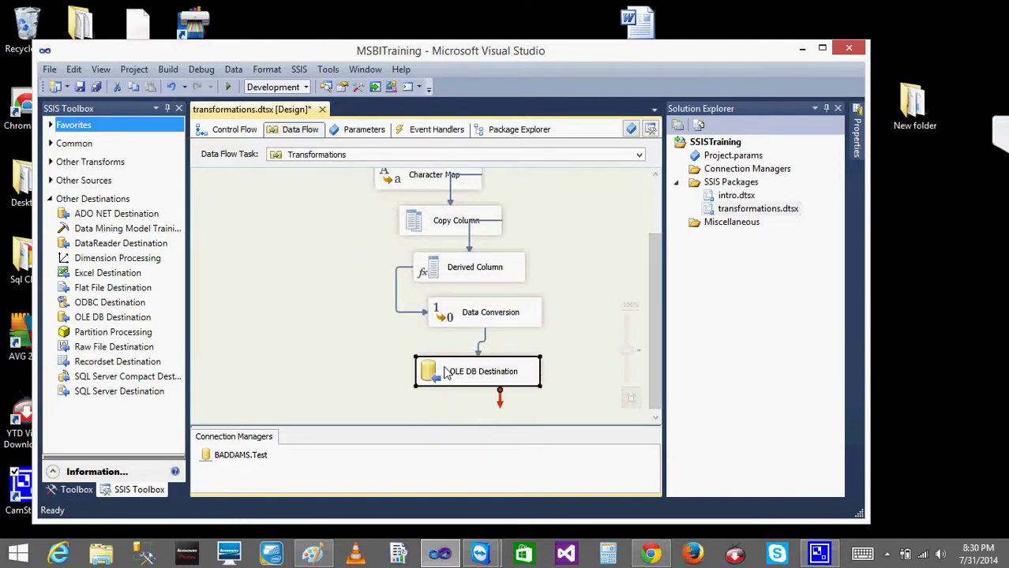
Enable a data viewer on the path between Data Conversion and the OLE DB Destination
drag(654, 397, 664, 368)
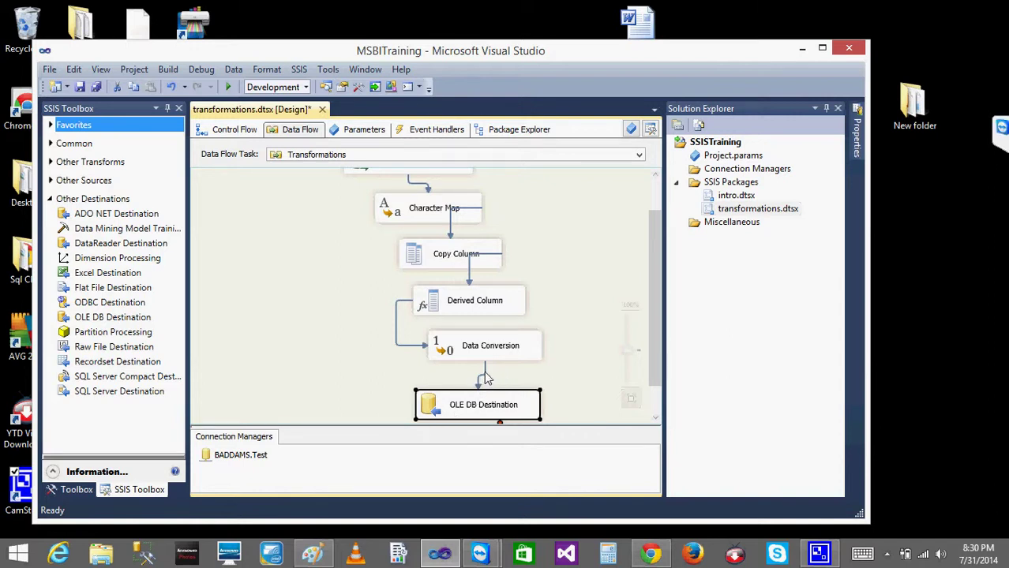
right_click(485, 379)
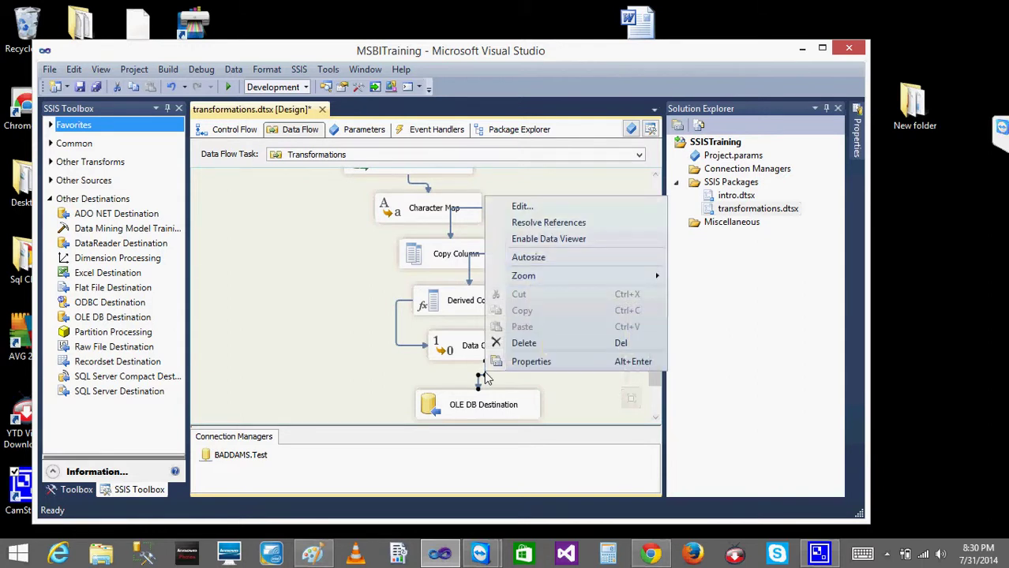
click(506, 385)
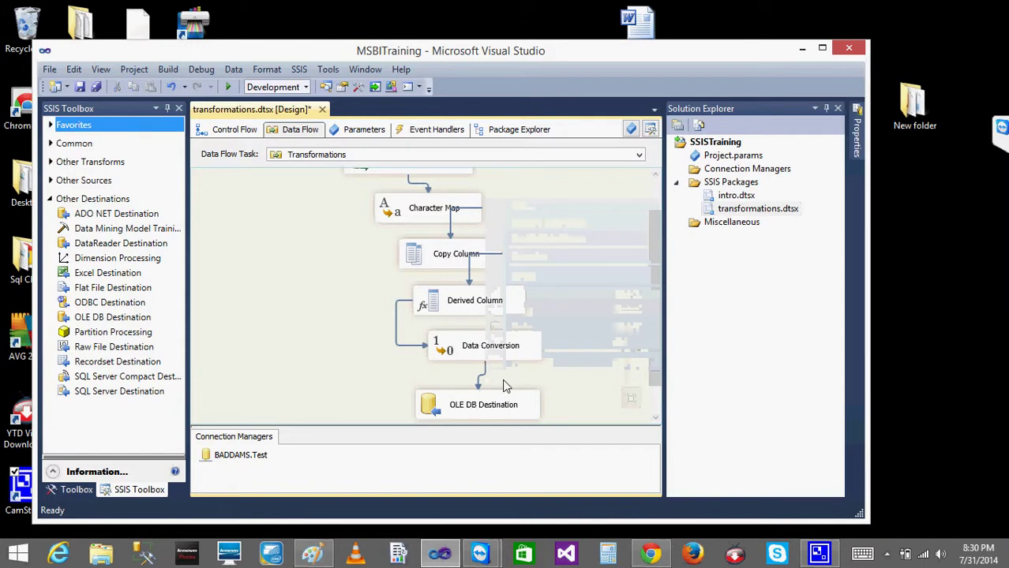
right_click(486, 378)
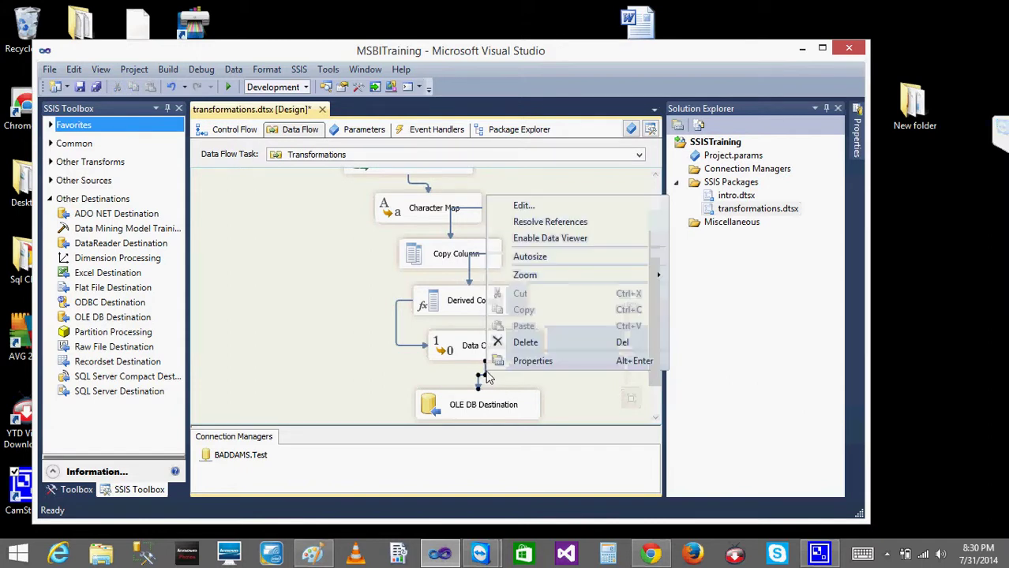
click(574, 241)
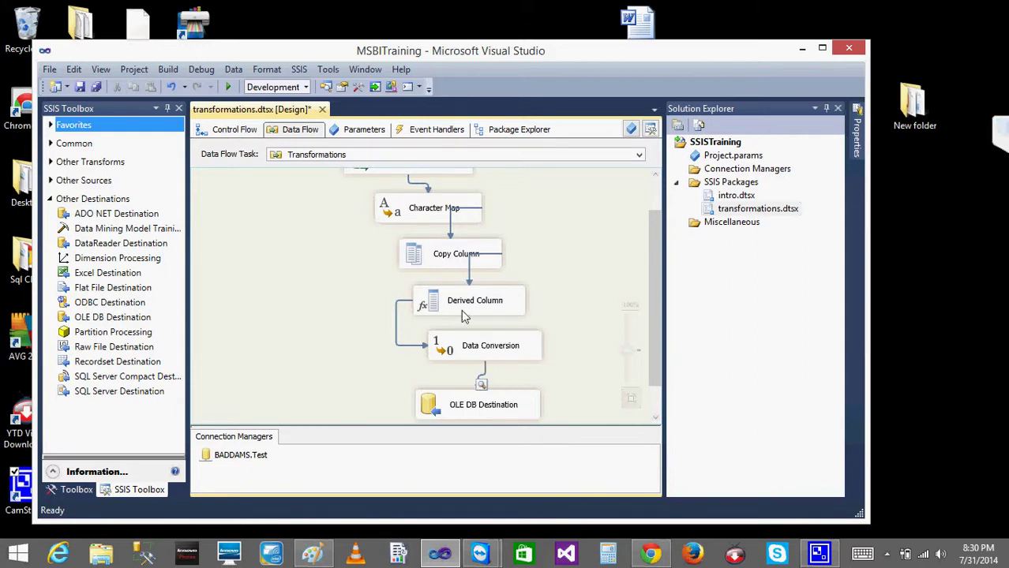
Recheck the SSNDetails source, Character Map, Copy Column and Derived Column, and view the end of the data flow
click(404, 173)
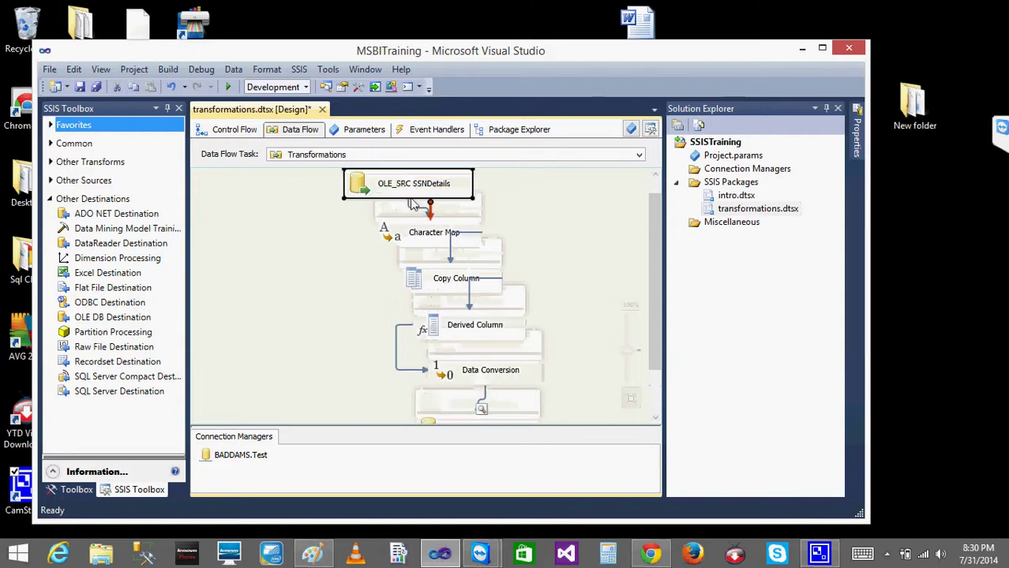
click(411, 228)
click(449, 277)
click(462, 325)
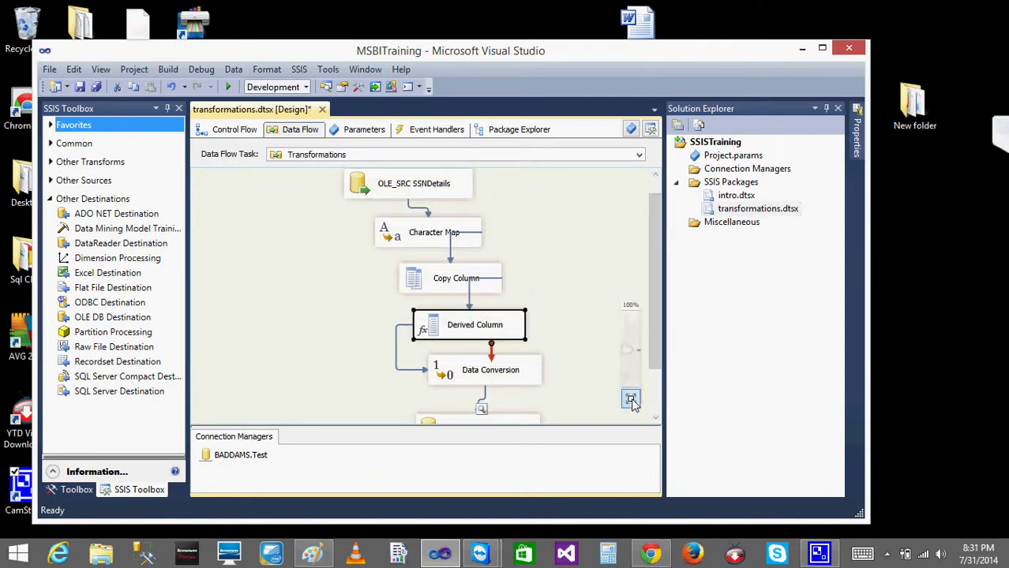
scroll(644, 415, down, 3)
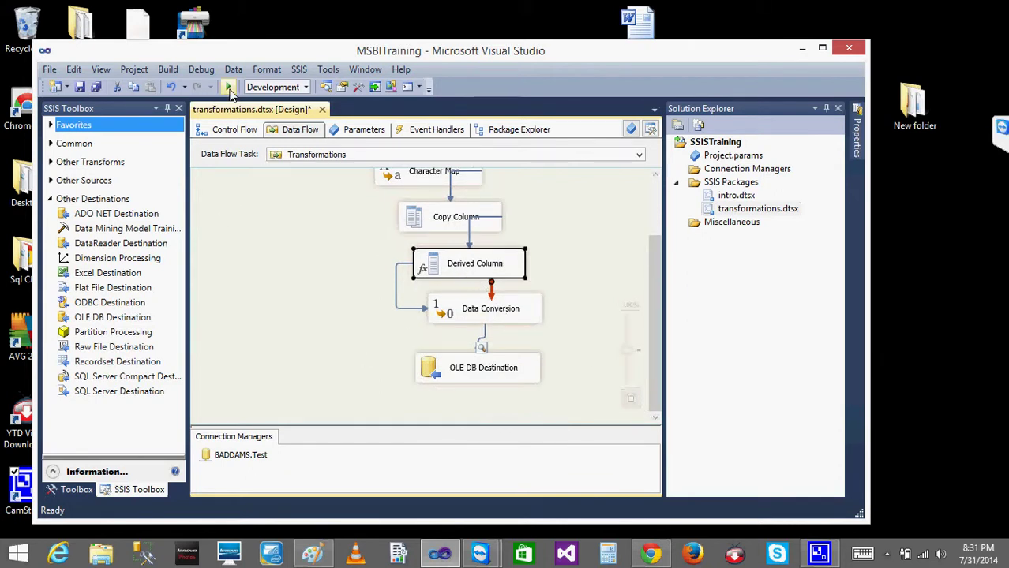
Exclude transformations.dtsx from the SSISTraining project and save its changes
right_click(754, 211)
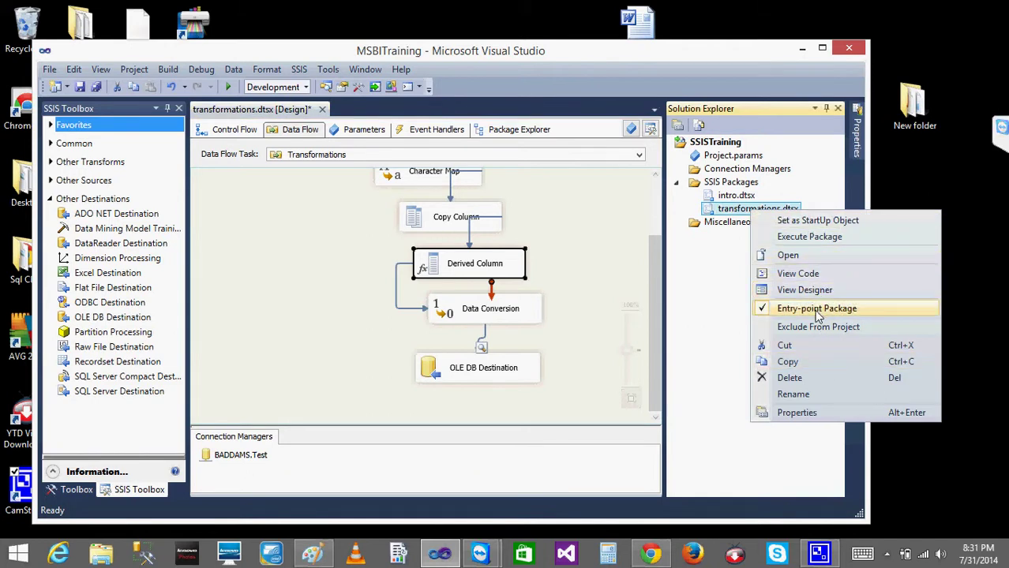
click(813, 327)
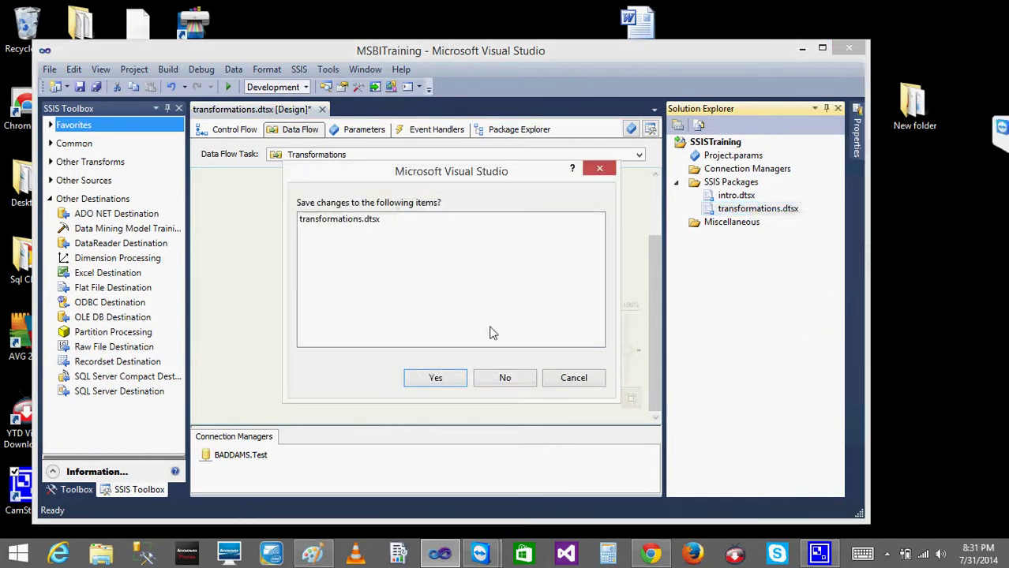
click(436, 378)
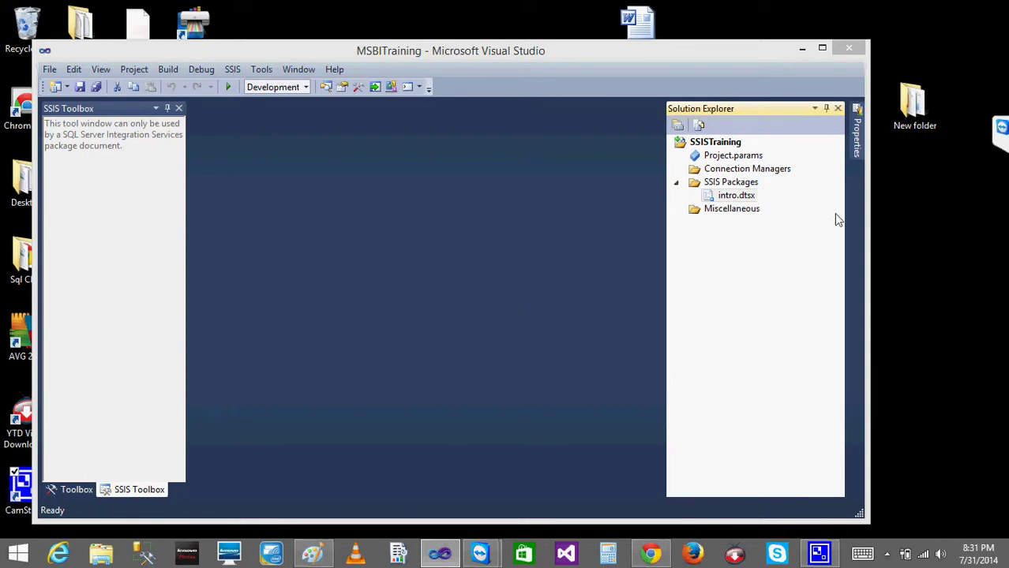
Switch to File Explorer and open the Projects folder under Documents, Visual Studio 2010
right_click(715, 183)
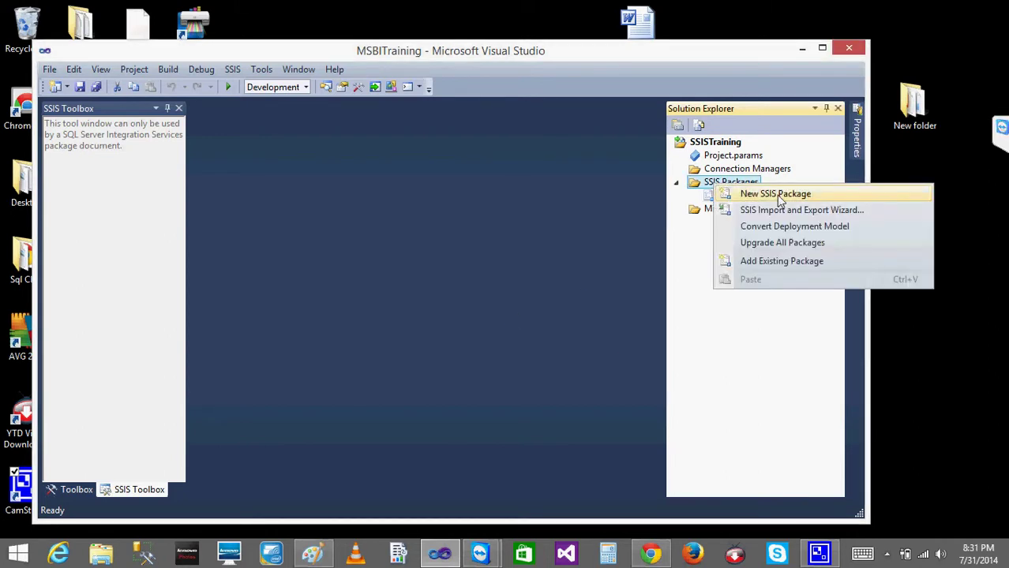
click(100, 558)
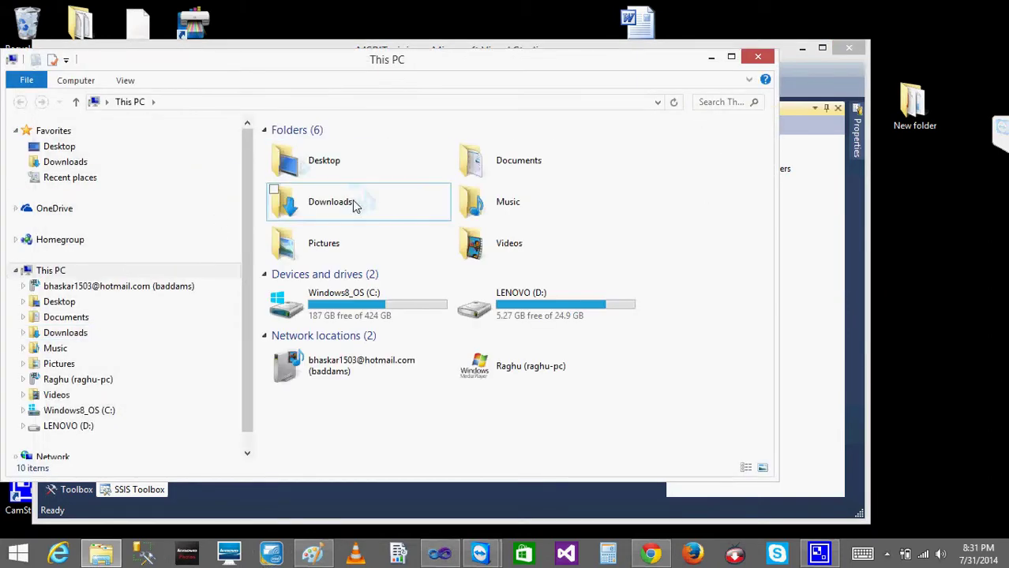
double_click(524, 158)
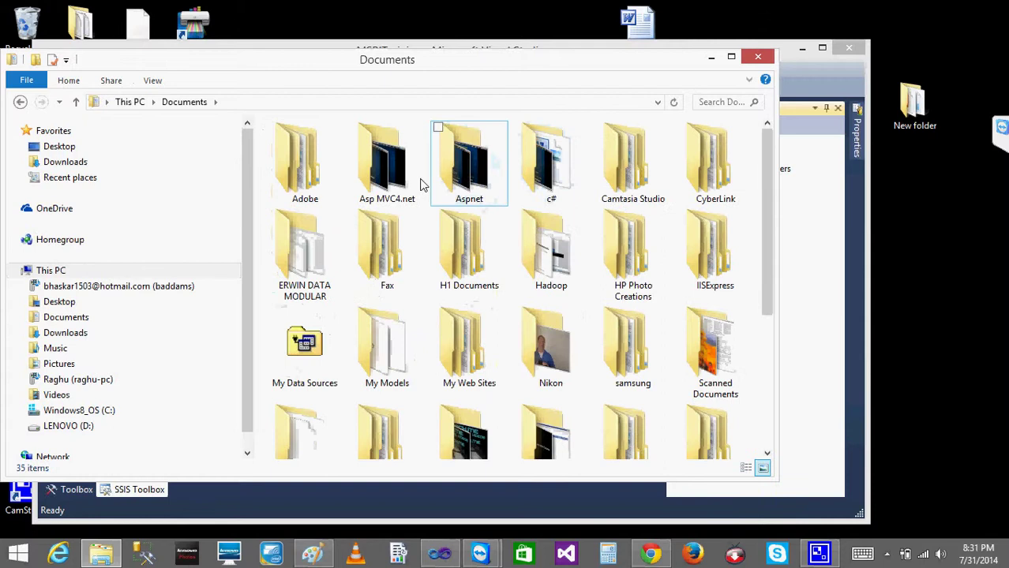
drag(765, 212, 772, 257)
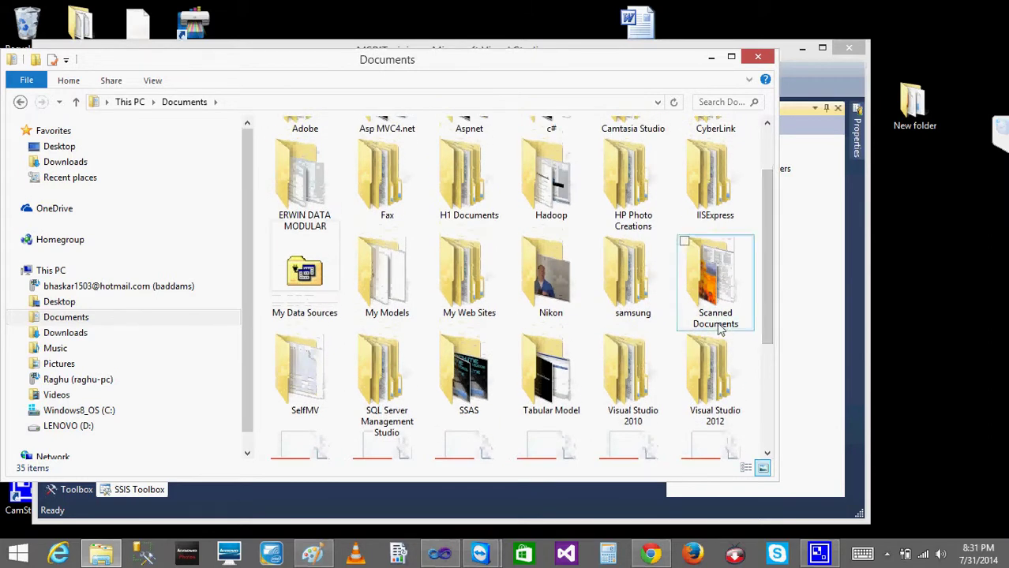
double_click(634, 367)
double_click(325, 180)
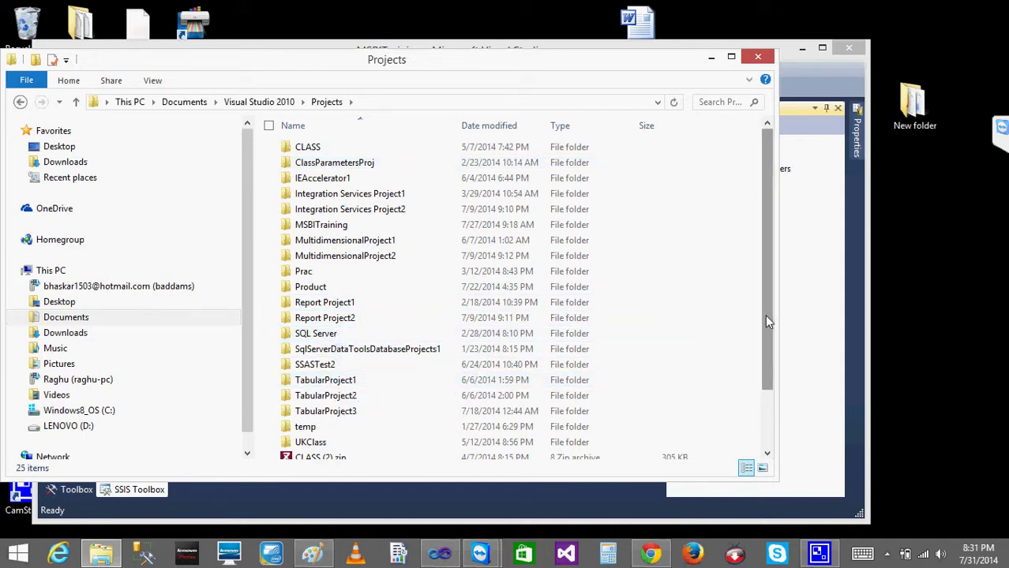
Look through the Projects folder and select the MSBITraining folder
scroll(764, 314, down, 2)
scroll(775, 347, up, 2)
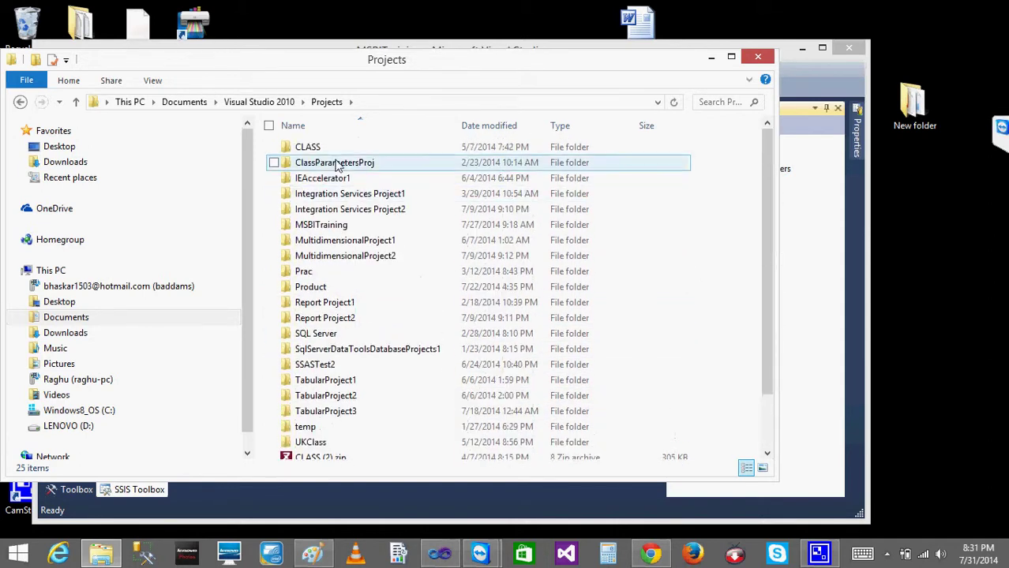
click(310, 150)
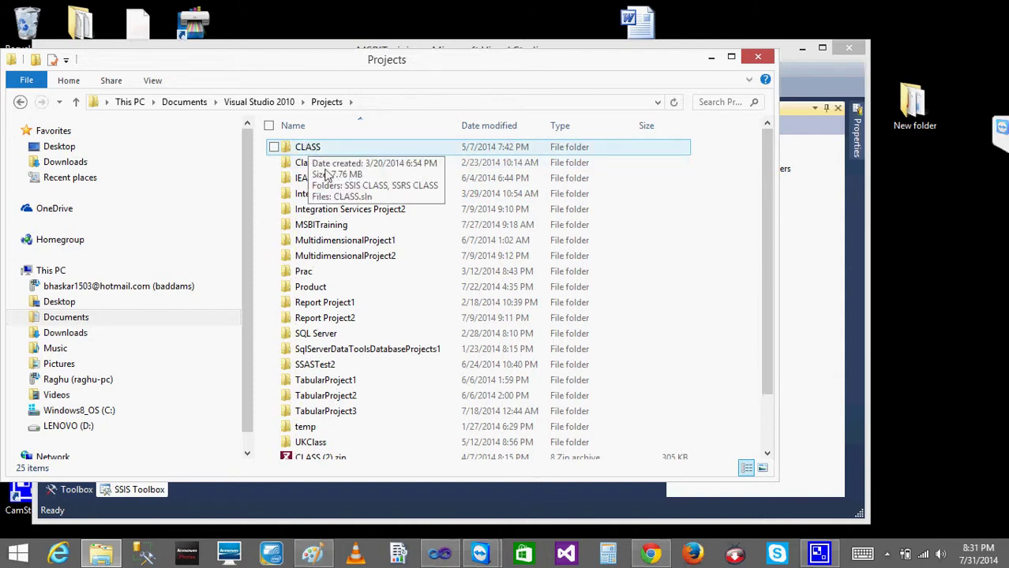
click(304, 258)
click(306, 226)
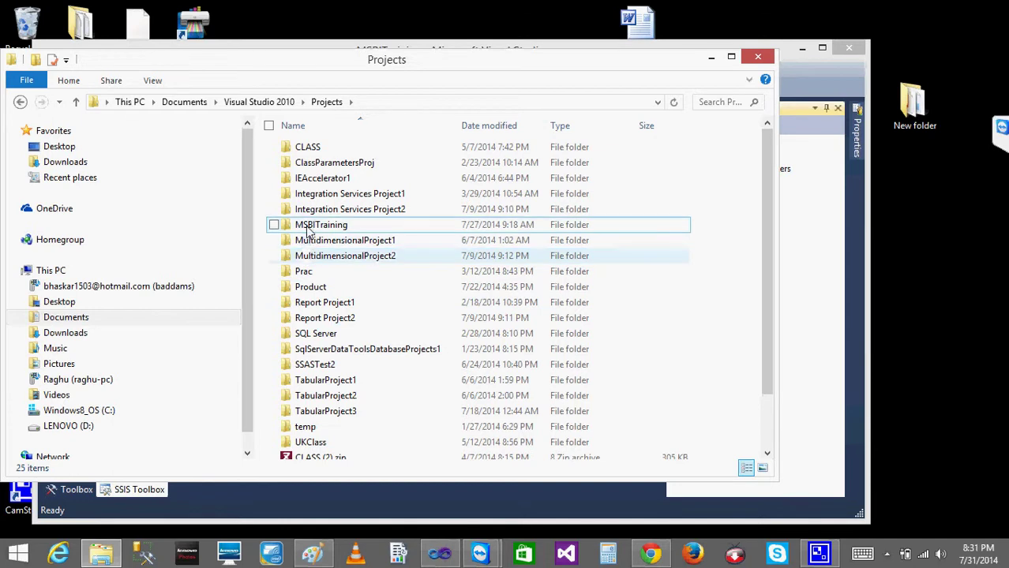
Open the SSISTraining folder inside MSBITraining and locate the transformations.dtsx file
double_click(305, 226)
click(320, 150)
double_click(319, 150)
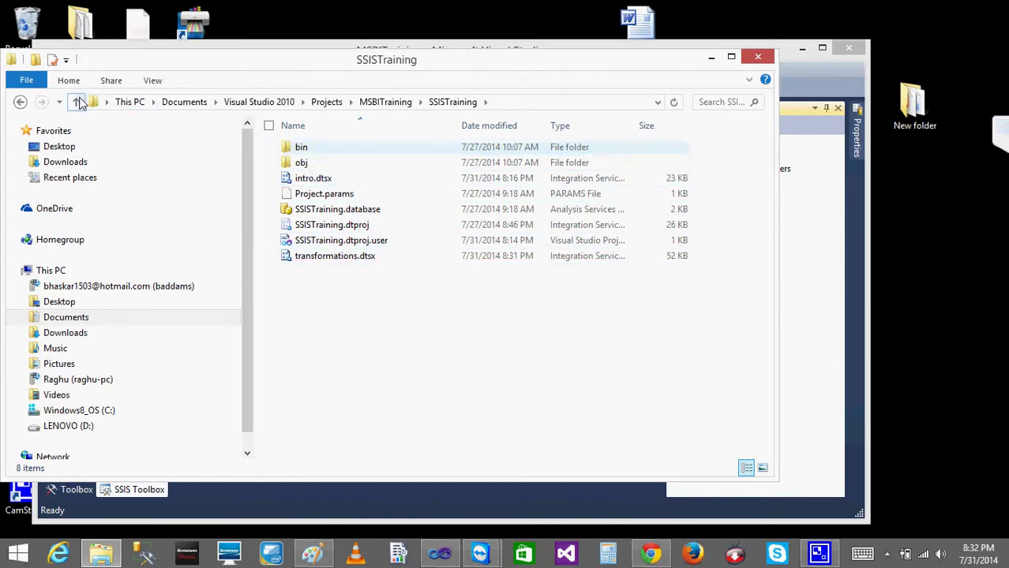
click(330, 259)
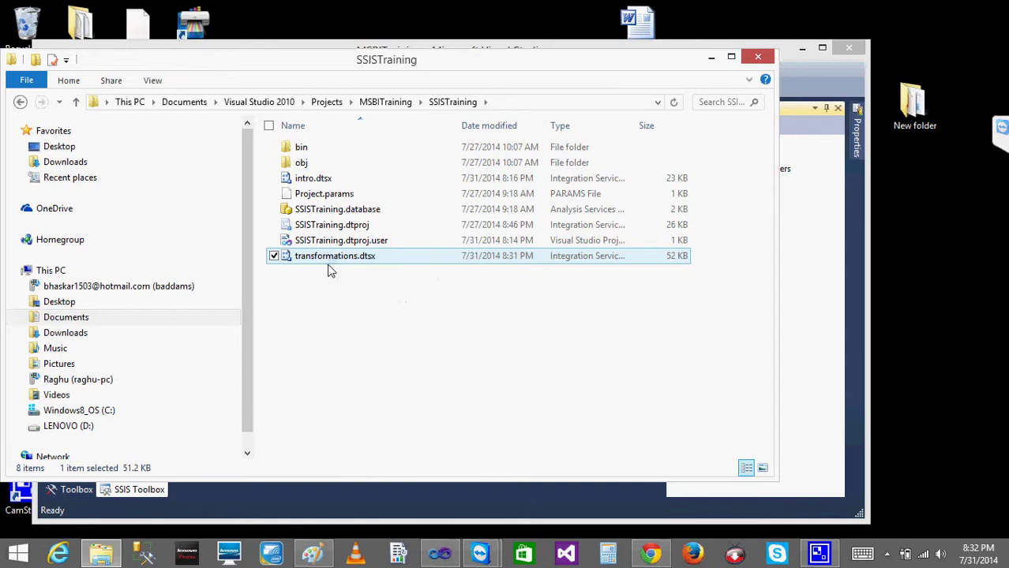
right_click(330, 269)
click(400, 320)
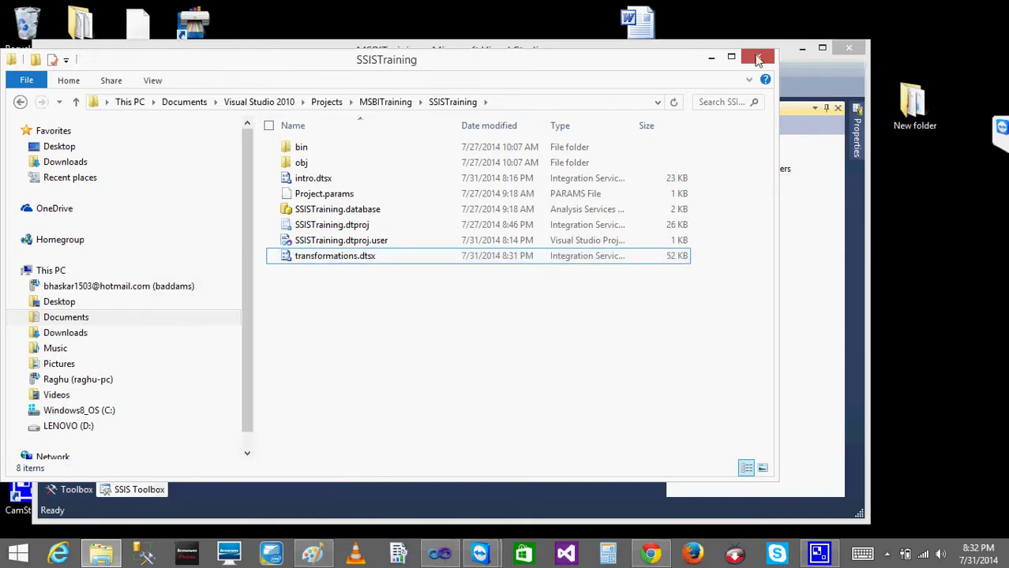
Switch to Visual Studio, start adding an existing package to SSIS Packages, and browse to the SSISTraining folder under Visual Studio 2010 Projects, MSBITraining
drag(658, 64, 396, 87)
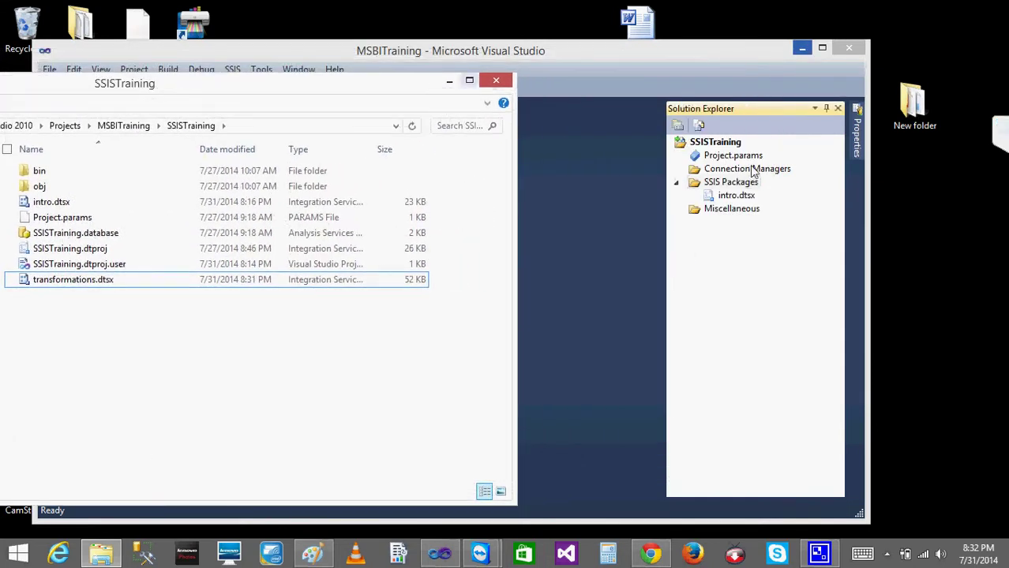
right_click(733, 186)
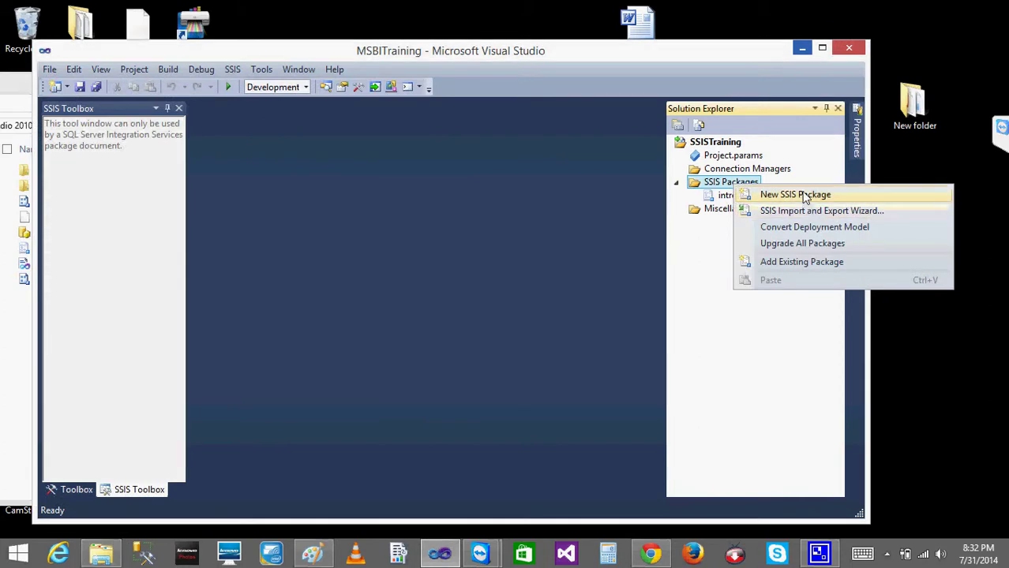
click(797, 263)
click(636, 370)
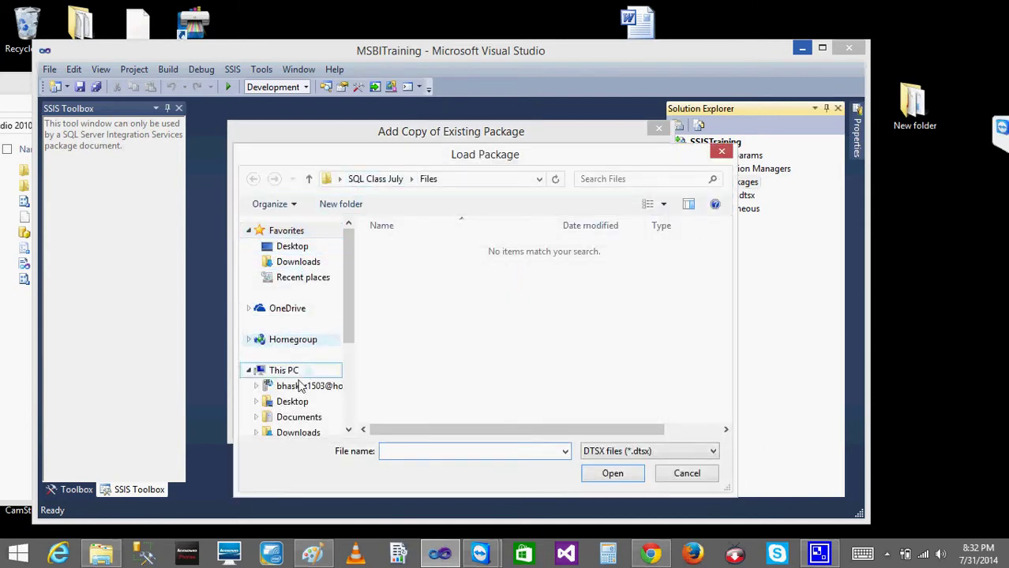
click(293, 419)
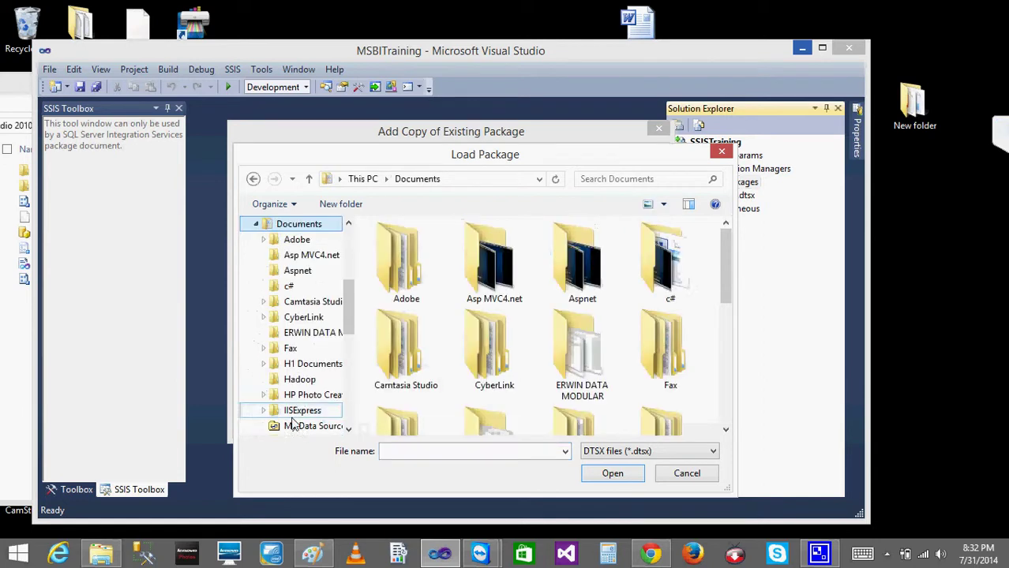
drag(723, 266, 726, 410)
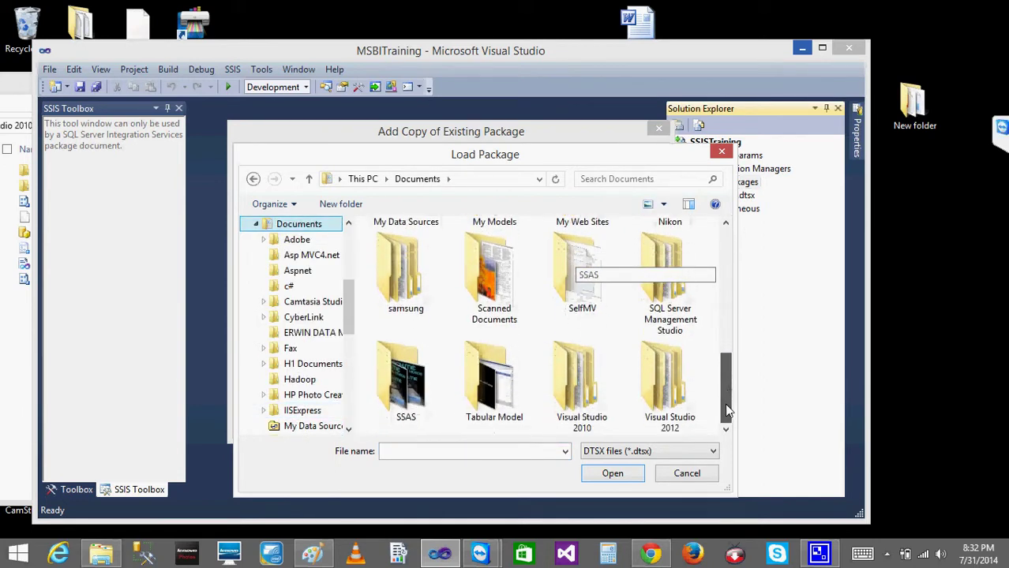
double_click(582, 380)
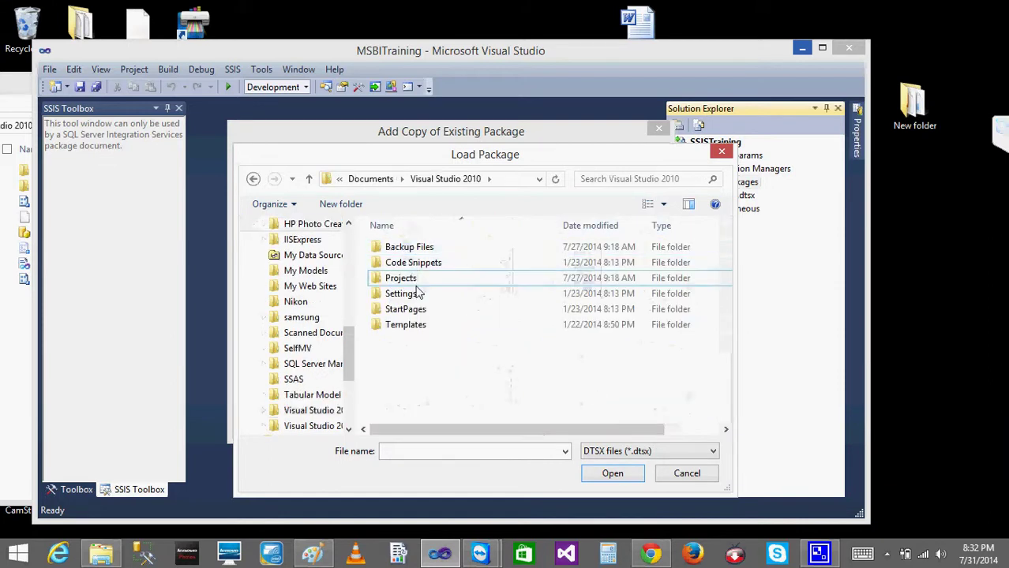
double_click(401, 278)
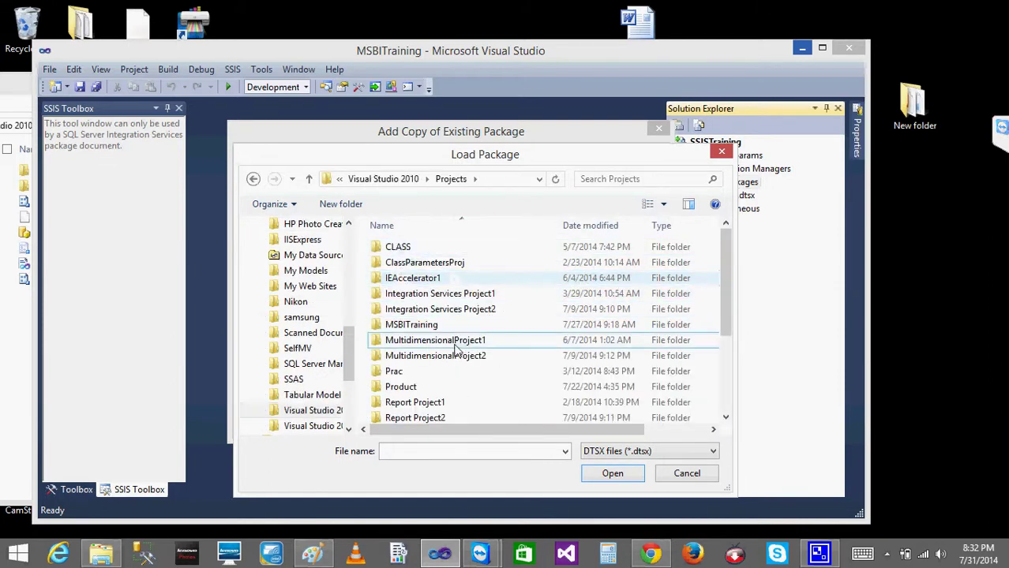
double_click(426, 325)
double_click(408, 251)
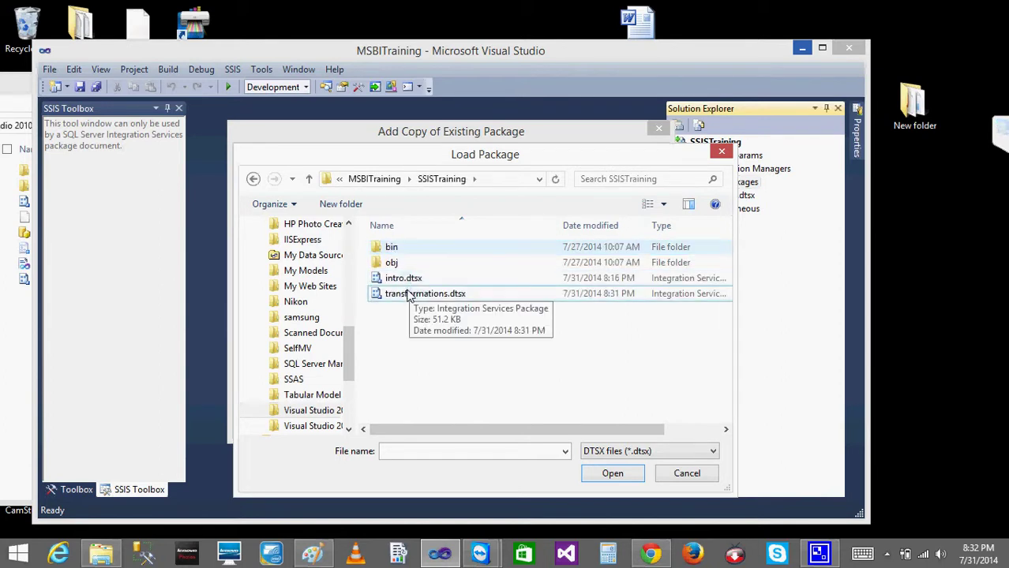
Load transformations.dtsx from the file system and add its copy to the SSISTraining project
click(410, 293)
click(607, 478)
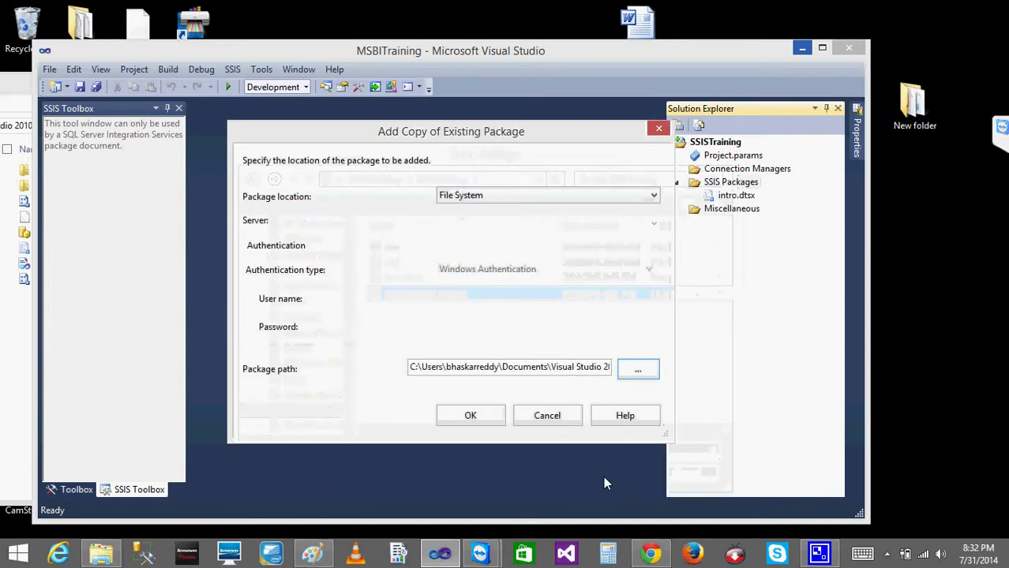
click(458, 418)
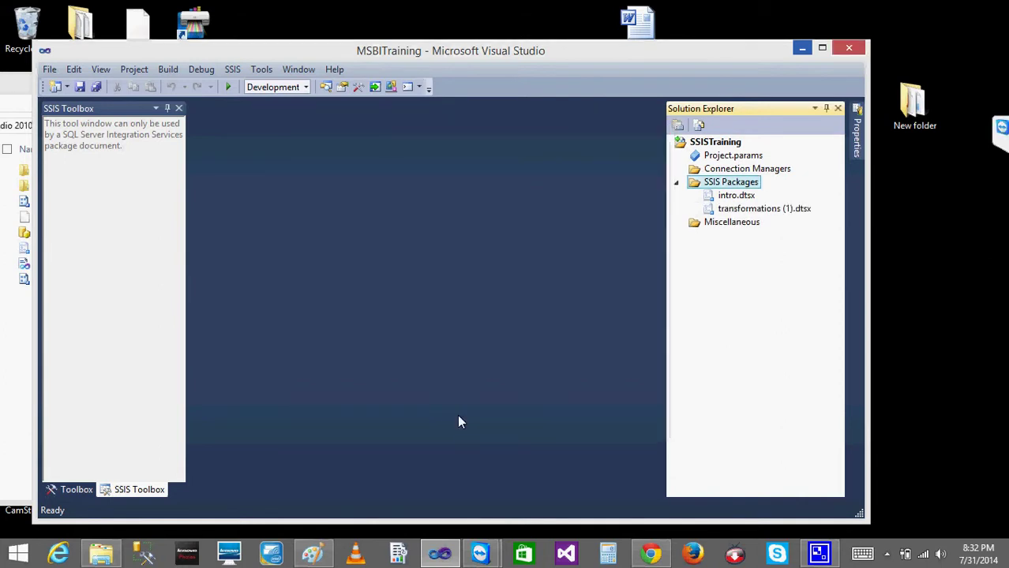
Open the newly added transformations package and go into its Transformations data flow
click(758, 210)
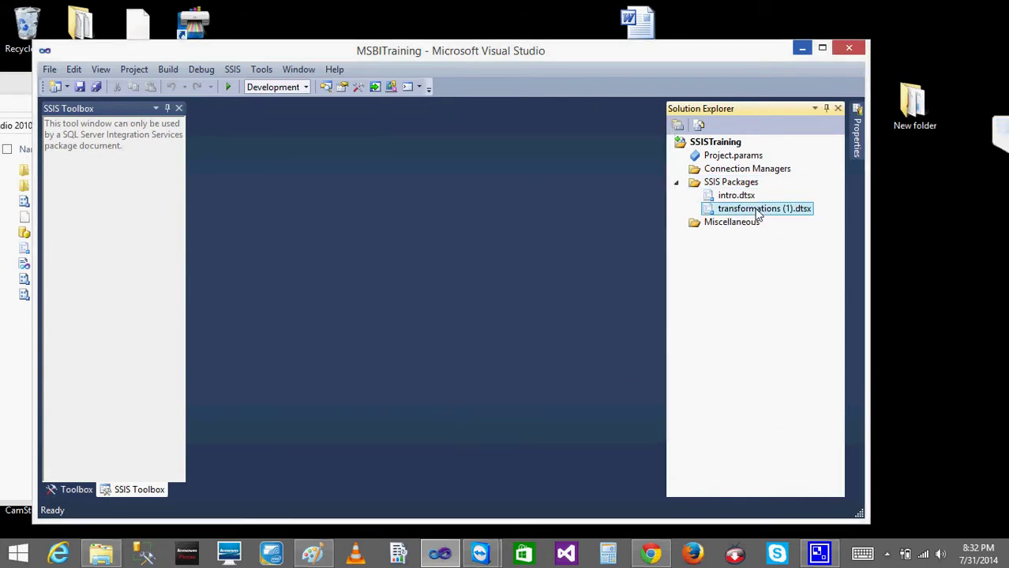
double_click(758, 210)
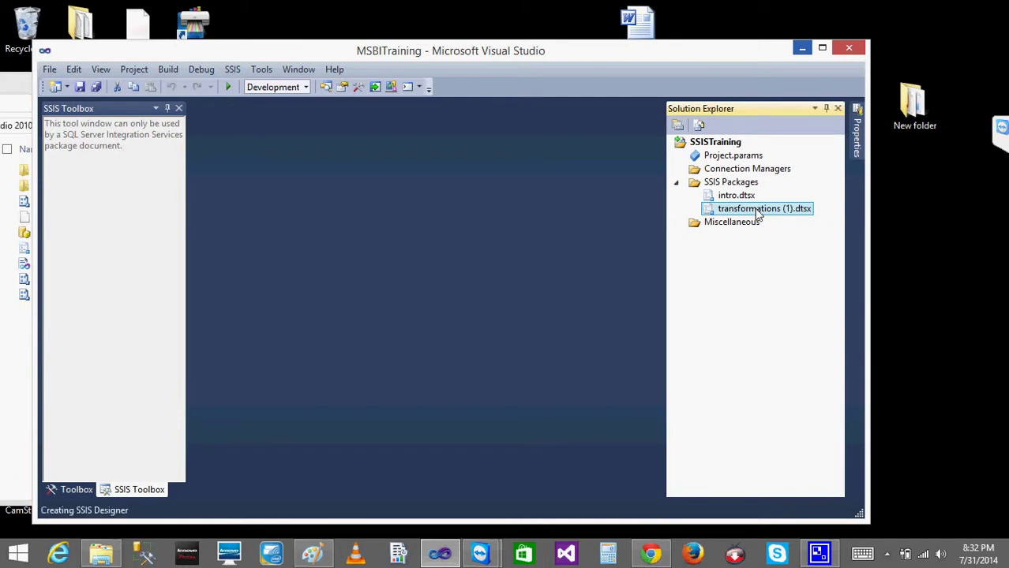
double_click(344, 216)
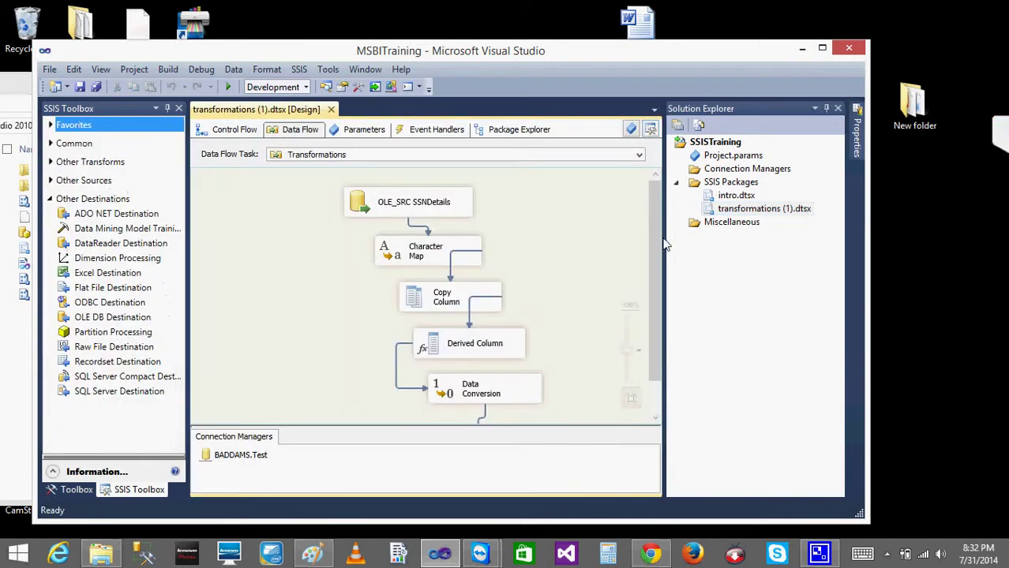
Bring up the available actions for the data path between Data Conversion and OLE DB Destination
scroll(662, 248, down, 2)
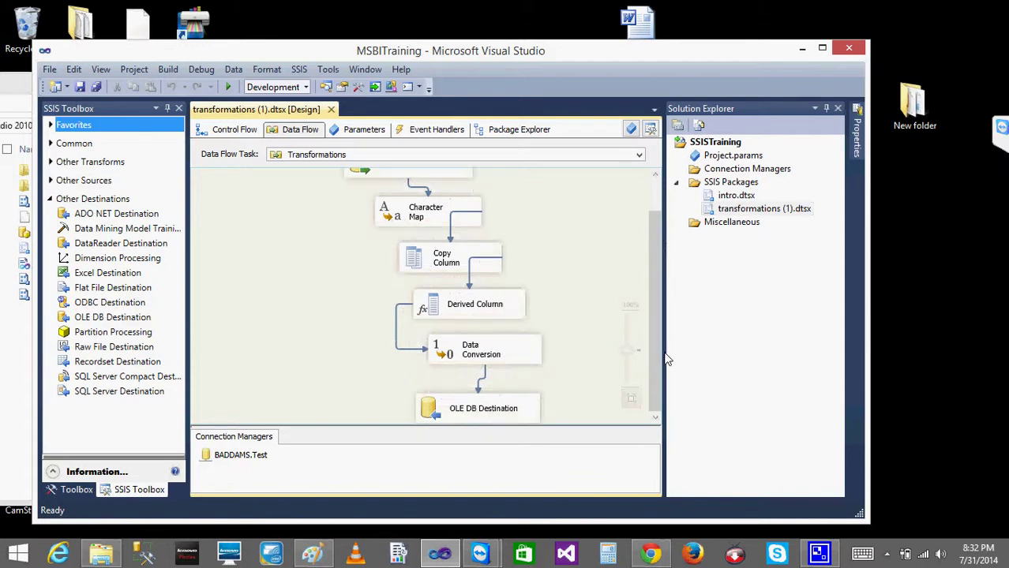
right_click(483, 383)
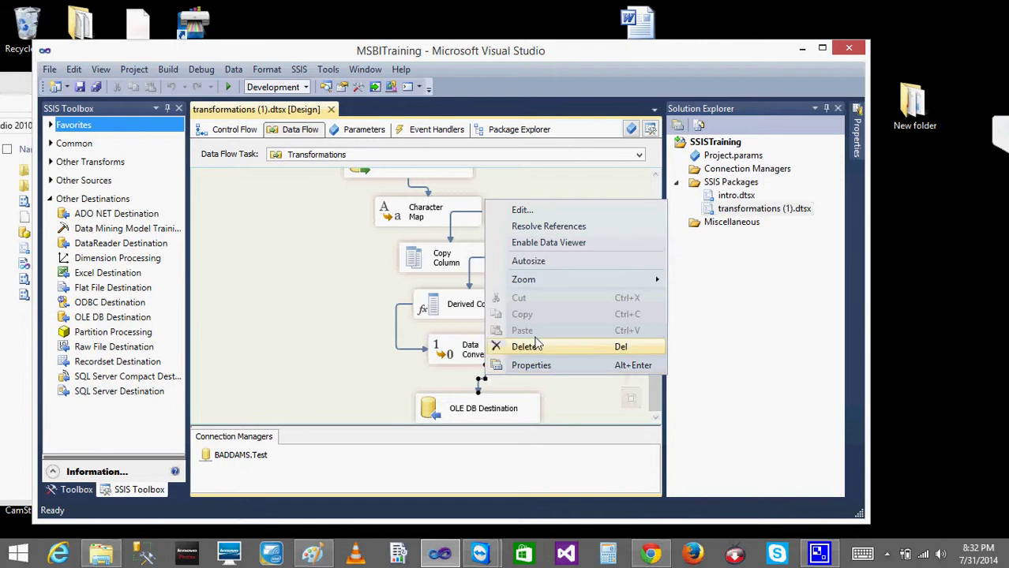
Enable a data viewer on the path from Data Conversion to OLE DB Destination and execute the transformations (1).dtsx package
click(555, 244)
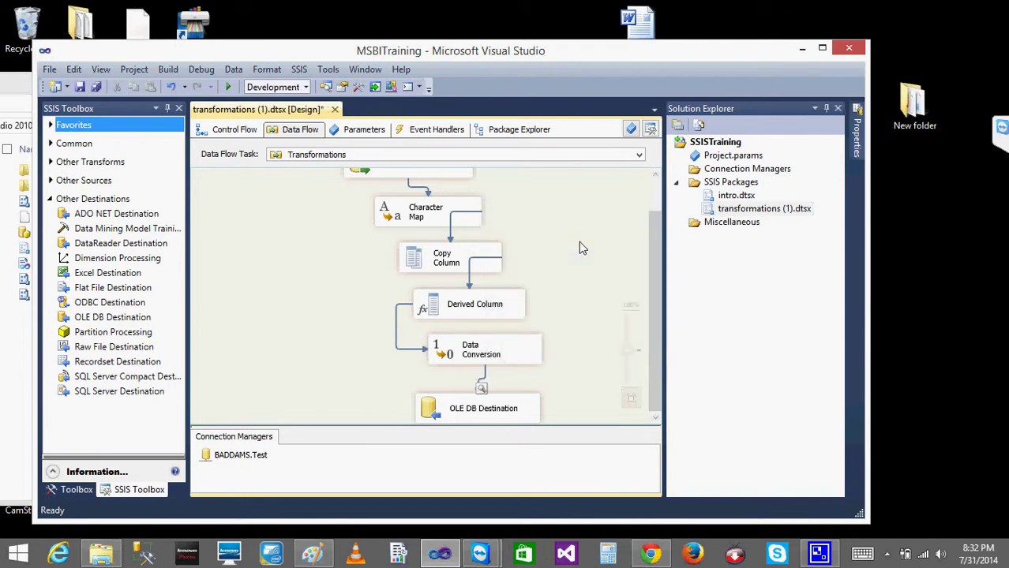
right_click(762, 212)
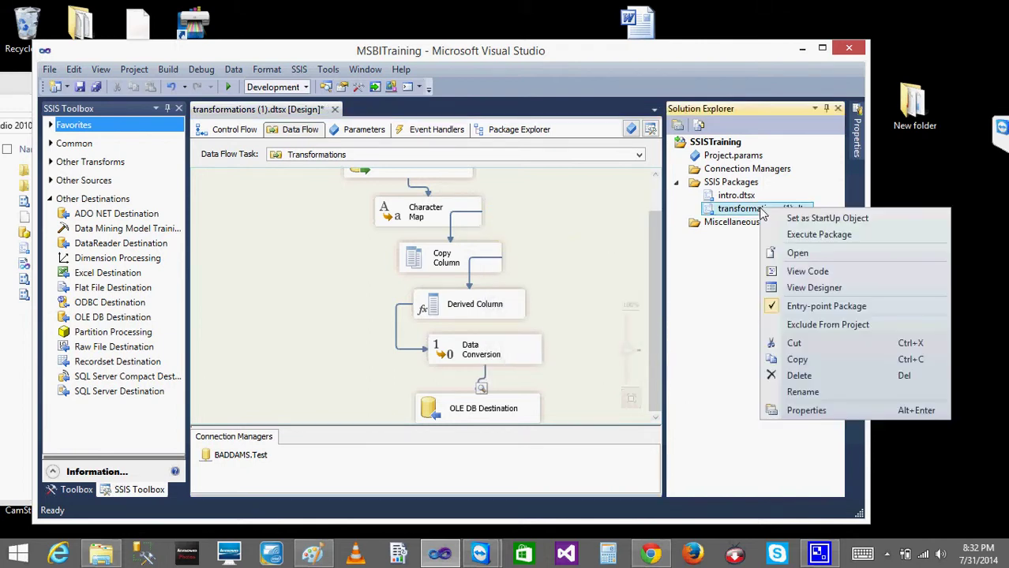
click(813, 235)
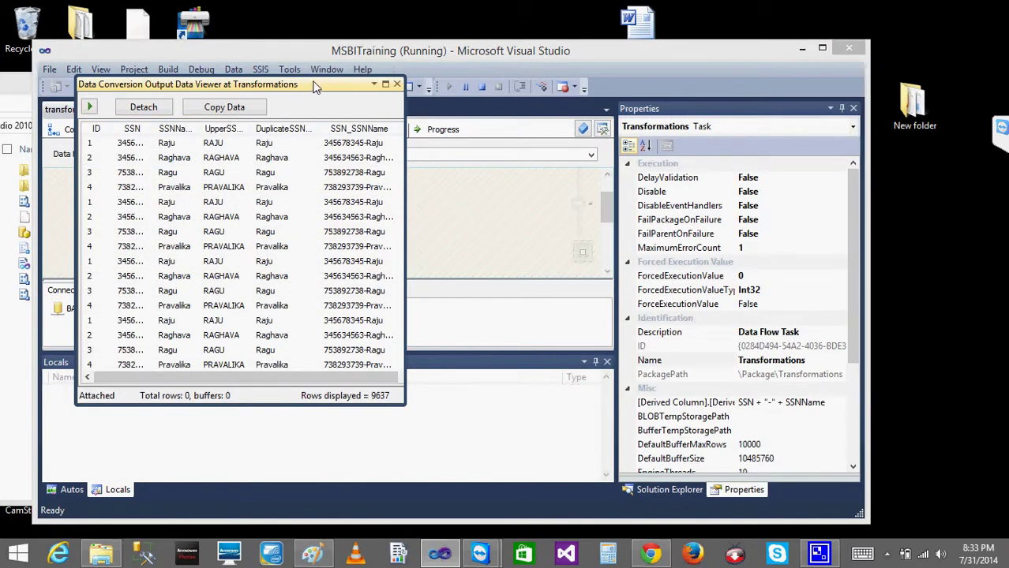
Reposition and widen the data viewer window to show all output columns, checking the data flow behind it
drag(452, 96, 950, 175)
drag(607, 206, 610, 245)
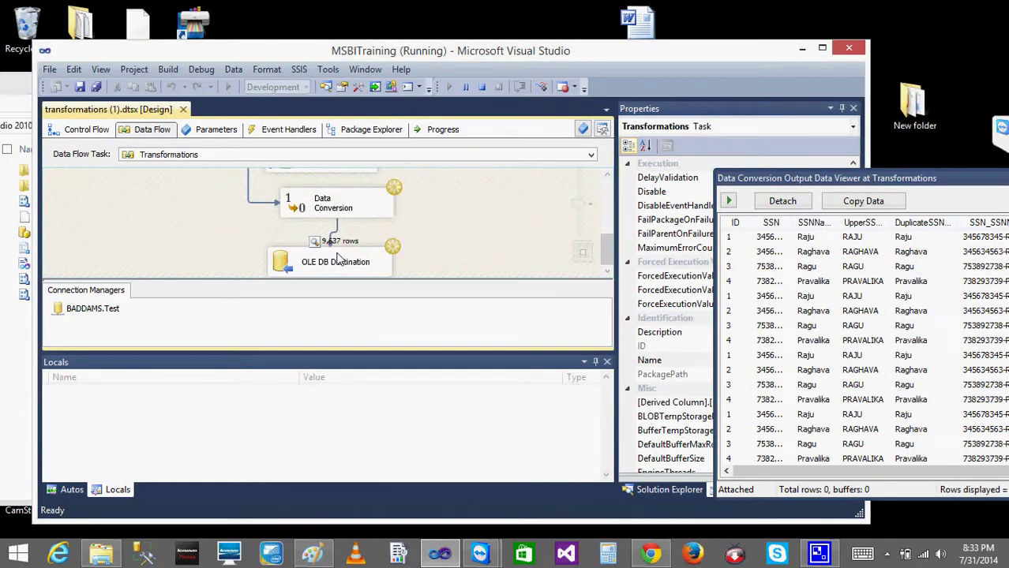
drag(851, 179, 375, 81)
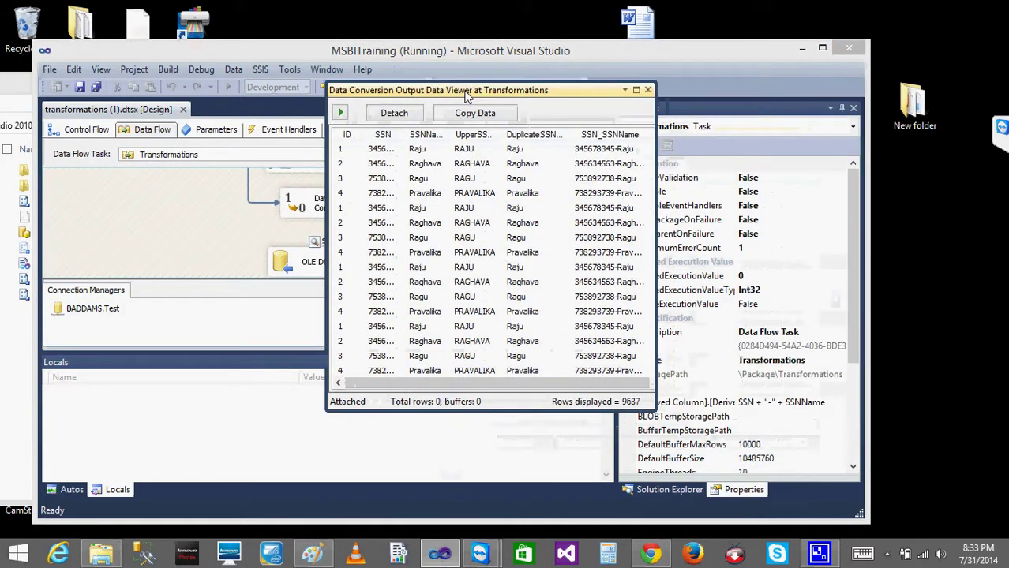
drag(654, 179, 862, 179)
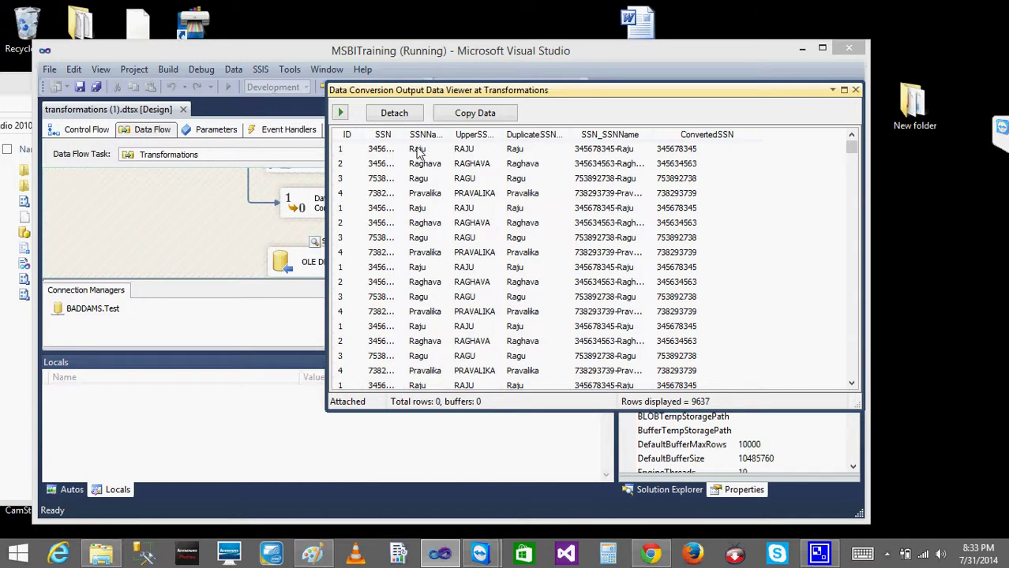
Compare the uppercase, duplicate, derived and converted SSN columns in the data viewer, widening the SSN column to read it
click(471, 153)
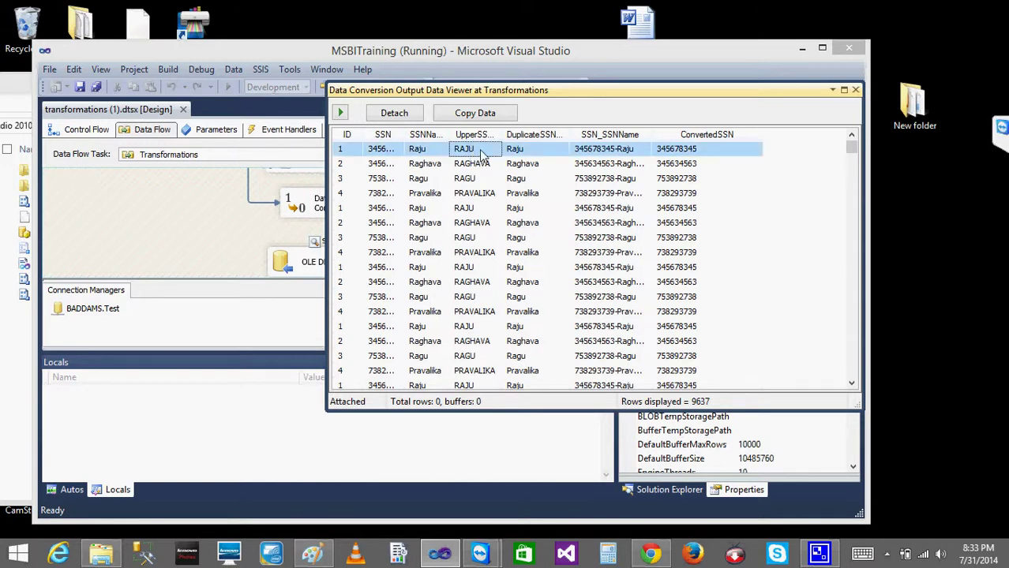
click(529, 155)
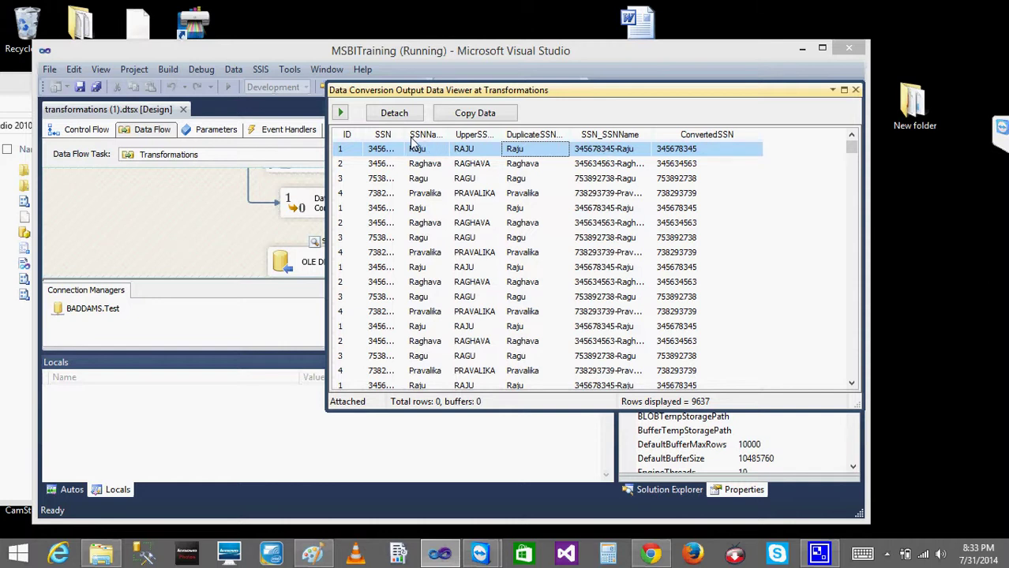
drag(400, 136, 456, 140)
click(751, 146)
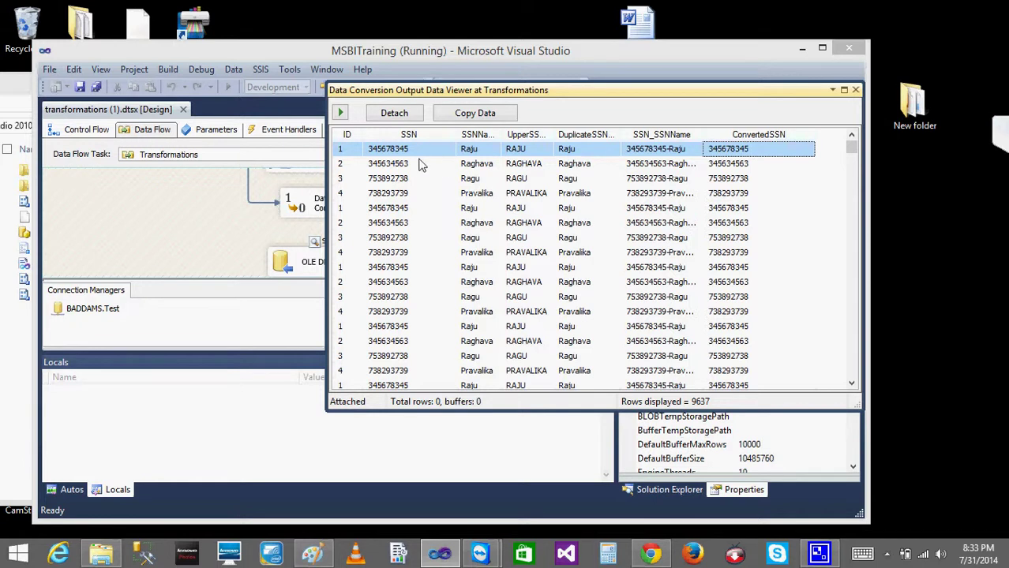
click(423, 165)
click(742, 155)
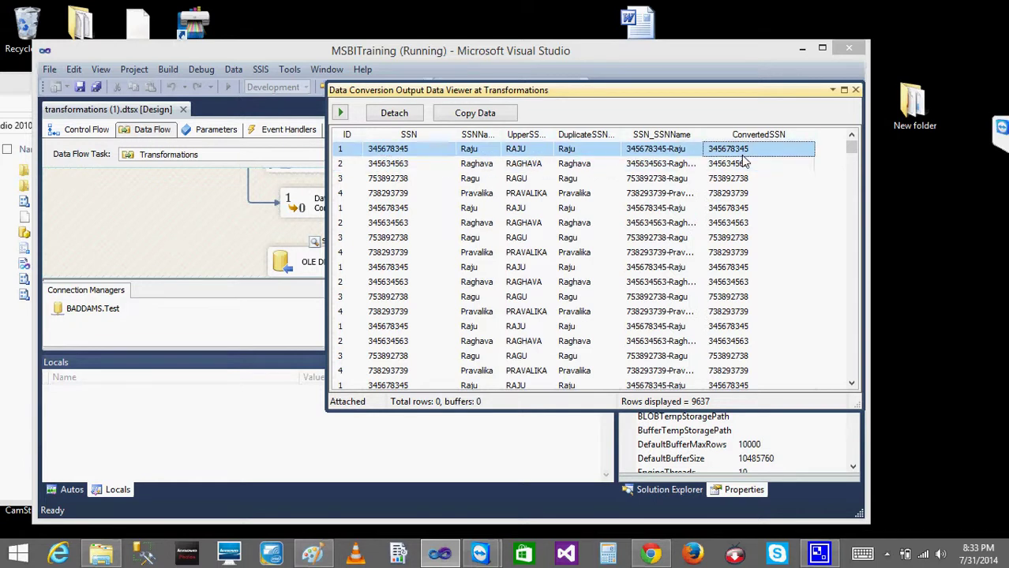
Pass the next three data buffers through the data viewer, then detach it to let the package finish and close it
click(340, 115)
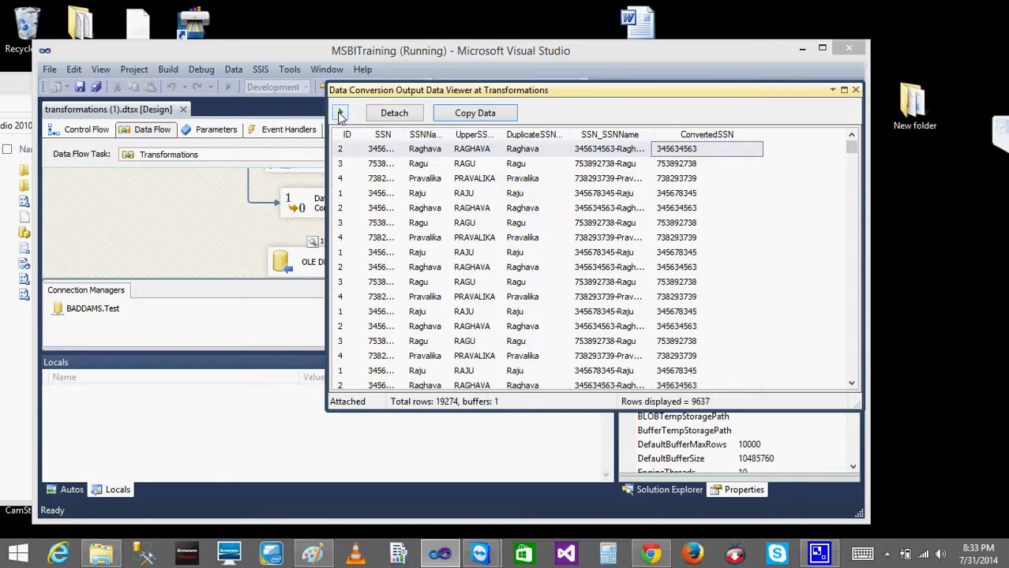
click(340, 115)
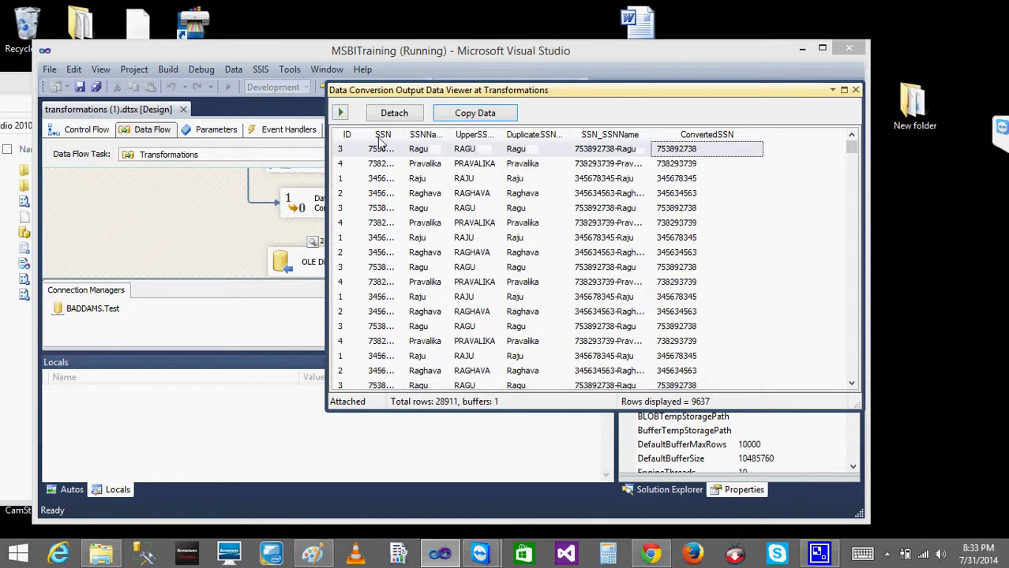
click(341, 116)
click(394, 113)
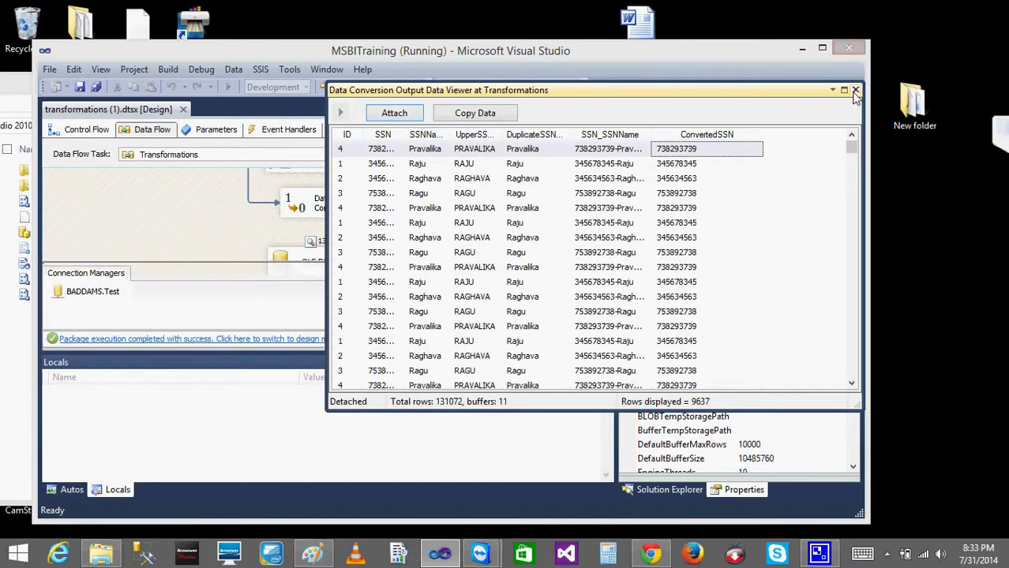
click(855, 90)
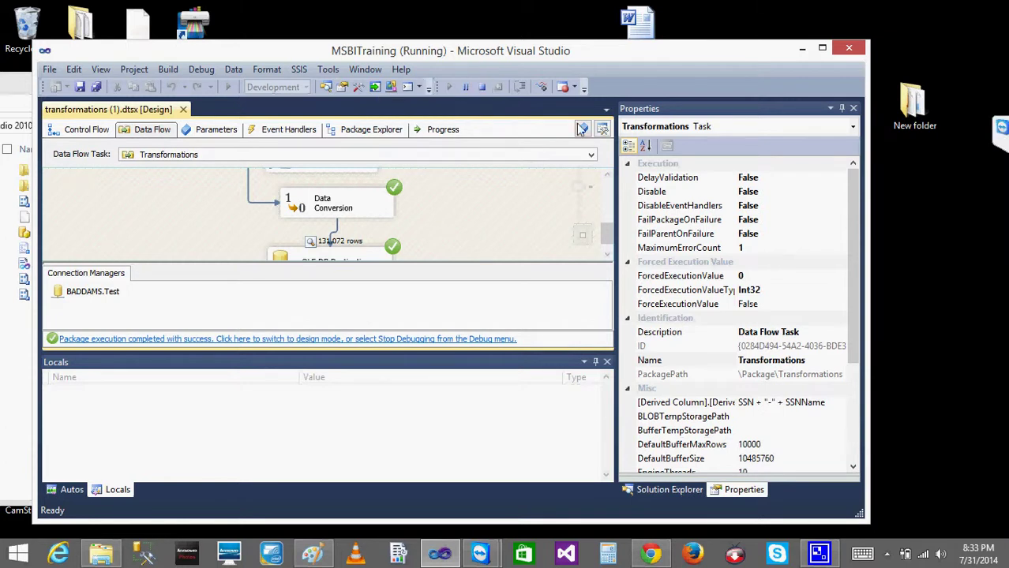
Stop debugging the package and maximize the Visual Studio window to show the whole data flow
drag(608, 234, 620, 181)
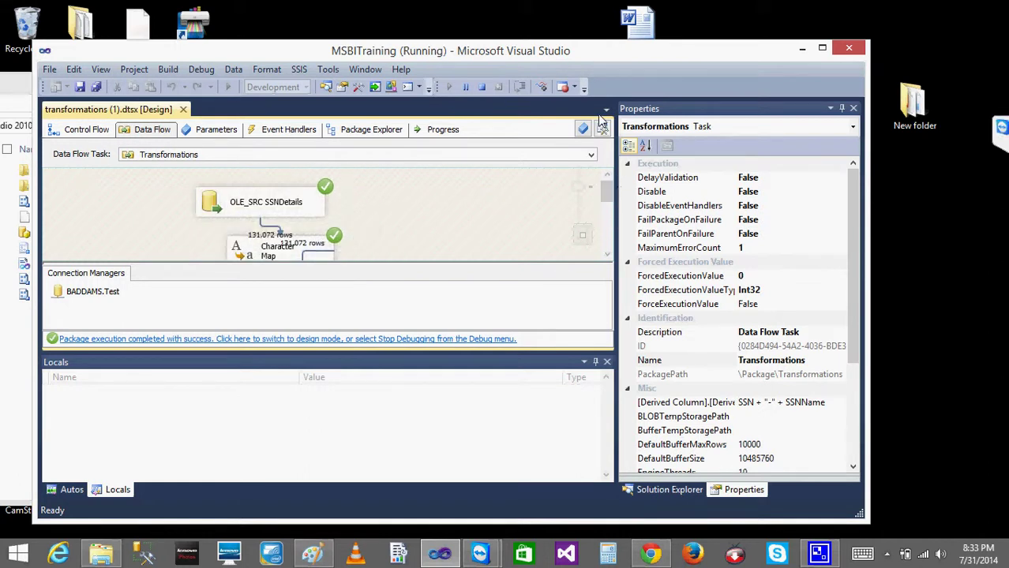
click(482, 88)
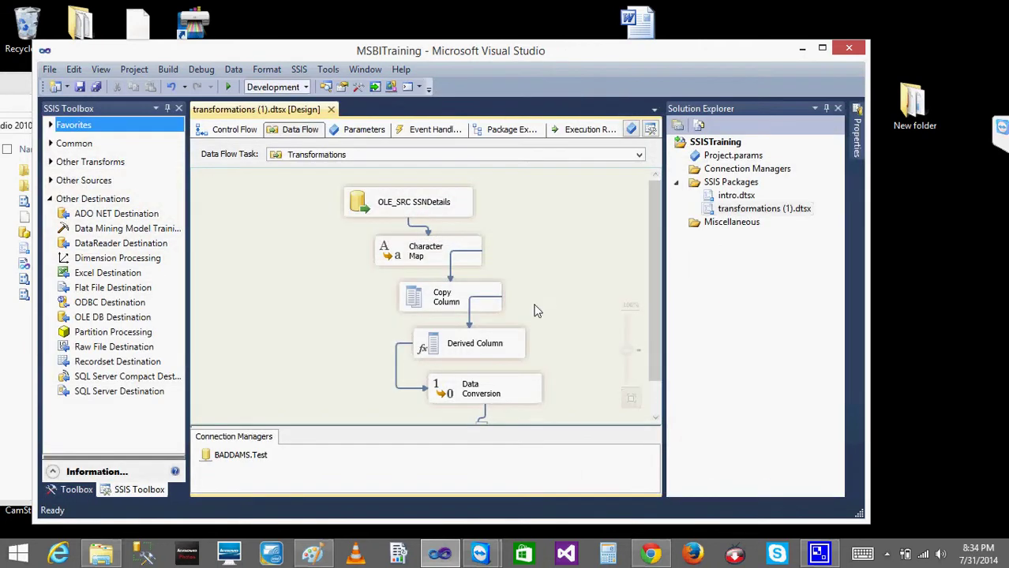
drag(650, 300, 655, 334)
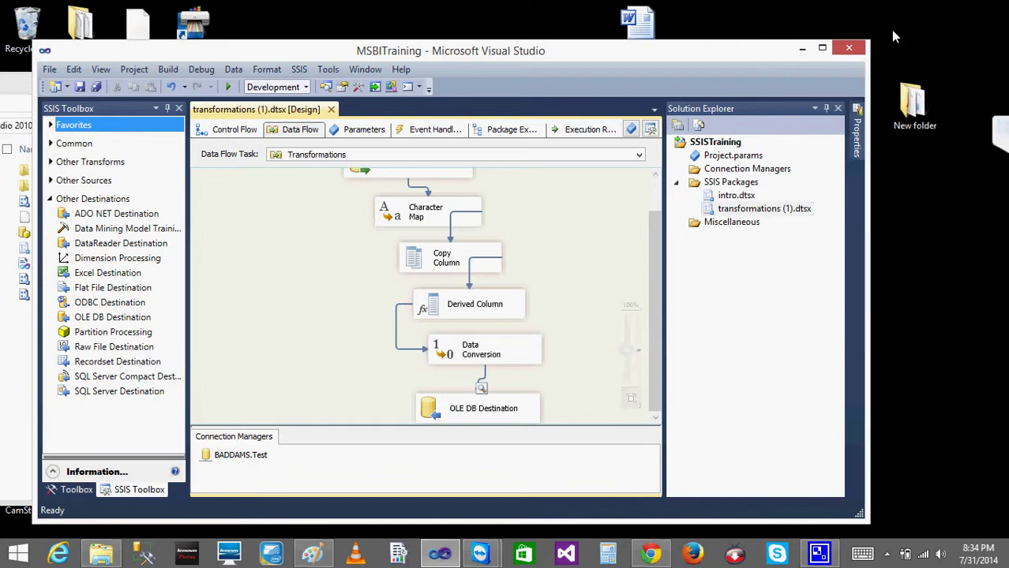
click(822, 50)
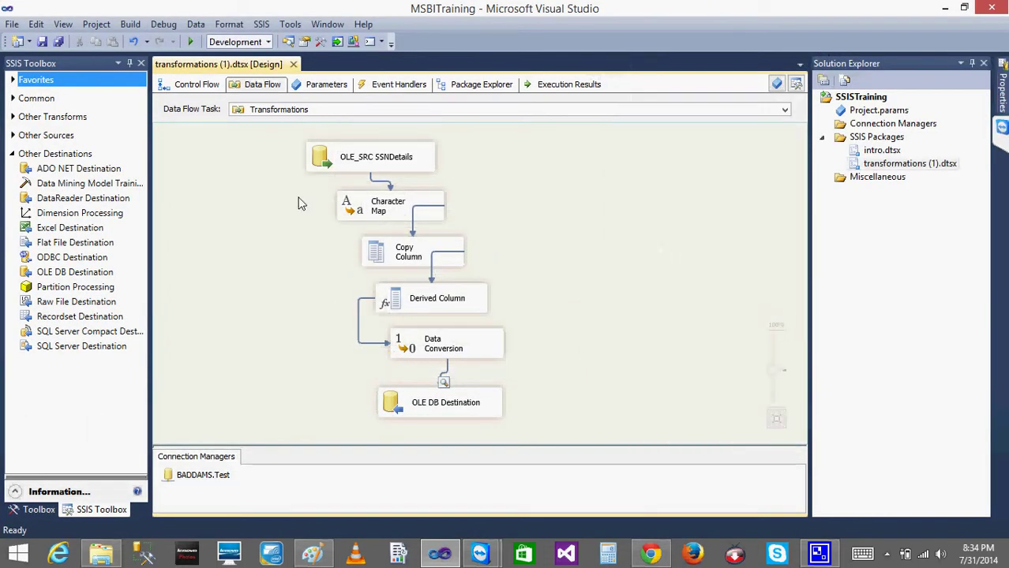
Review the Character Map, Copy Column, Derived Column and Data Conversion components of the Transformations data flow
click(377, 214)
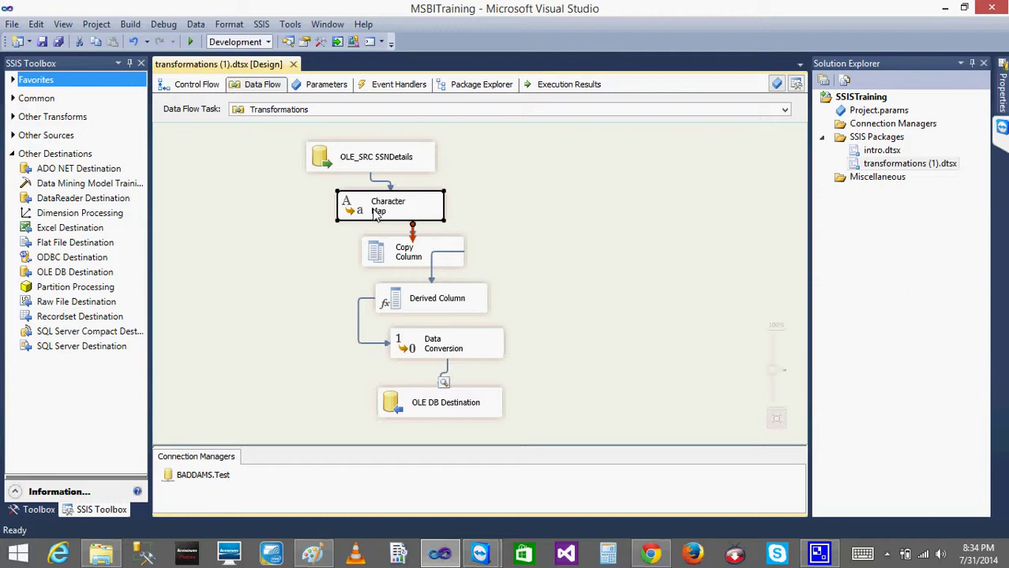
click(398, 266)
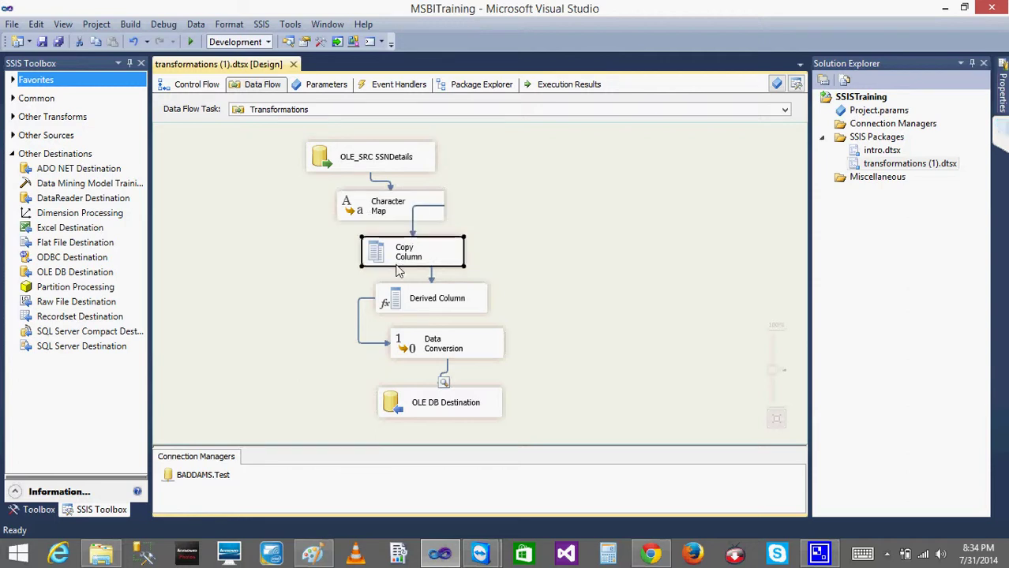
click(412, 311)
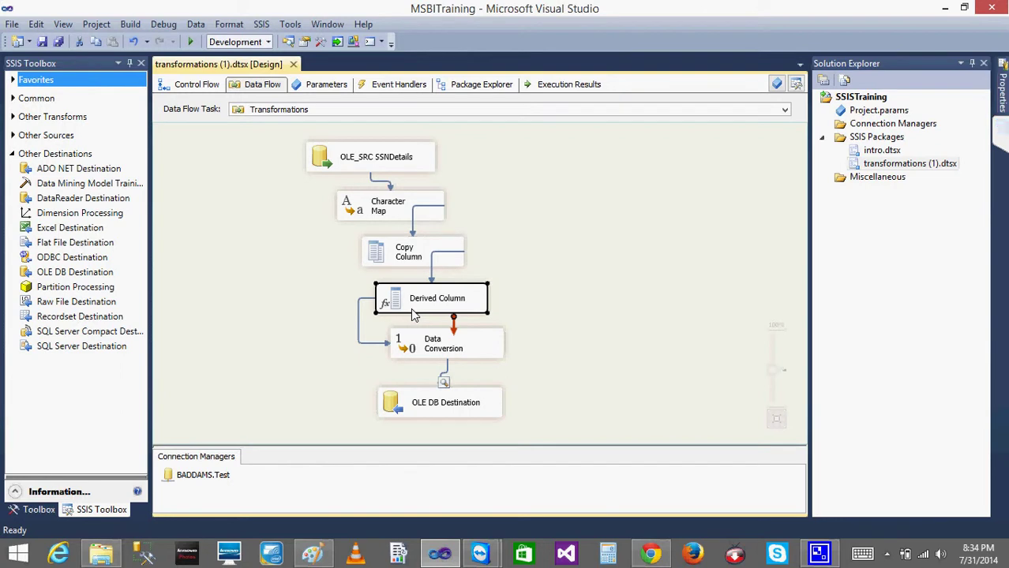
click(420, 367)
click(417, 348)
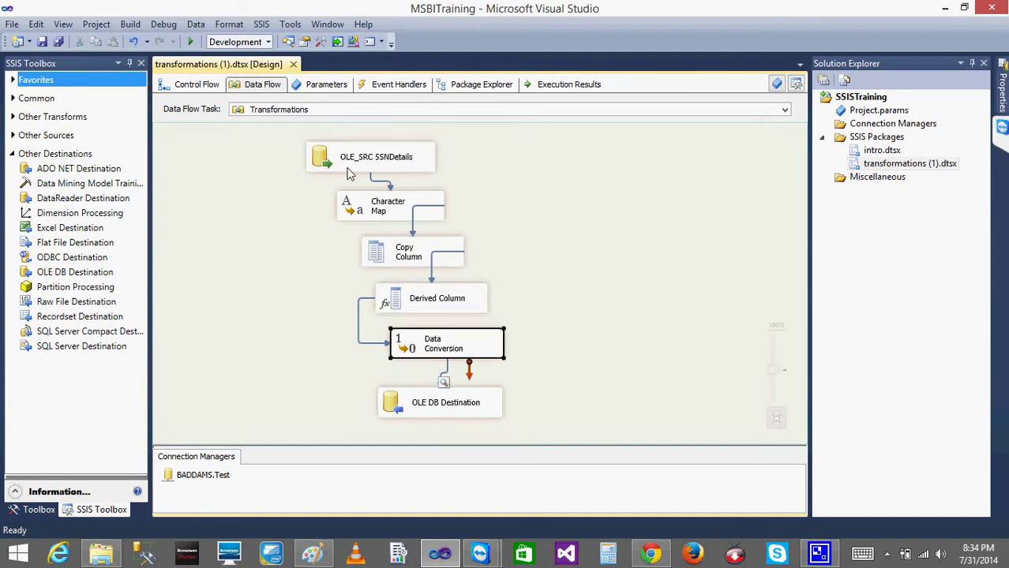
Duplicate the Transformations data flow task within the package's control flow
click(195, 87)
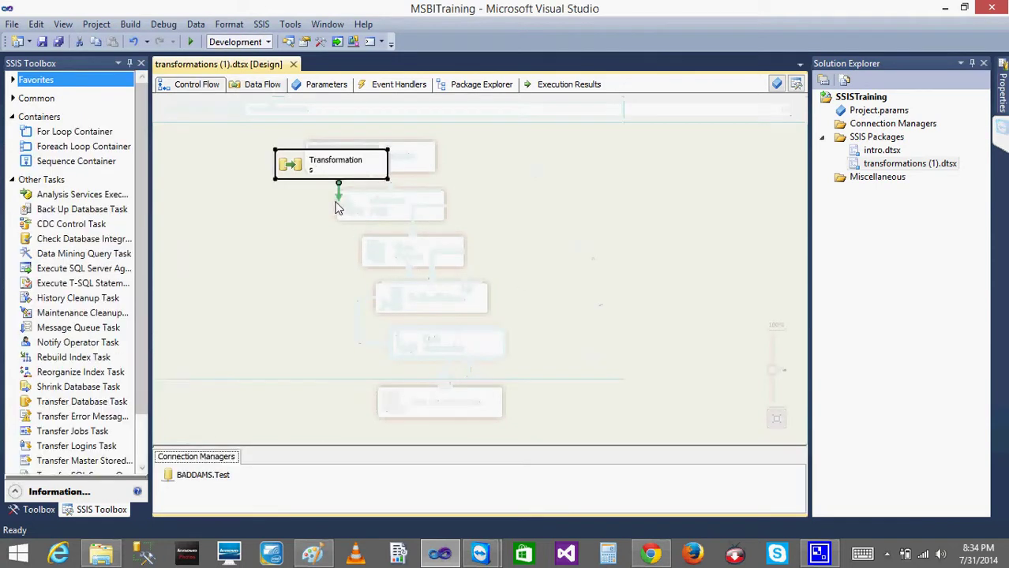
right_click(312, 178)
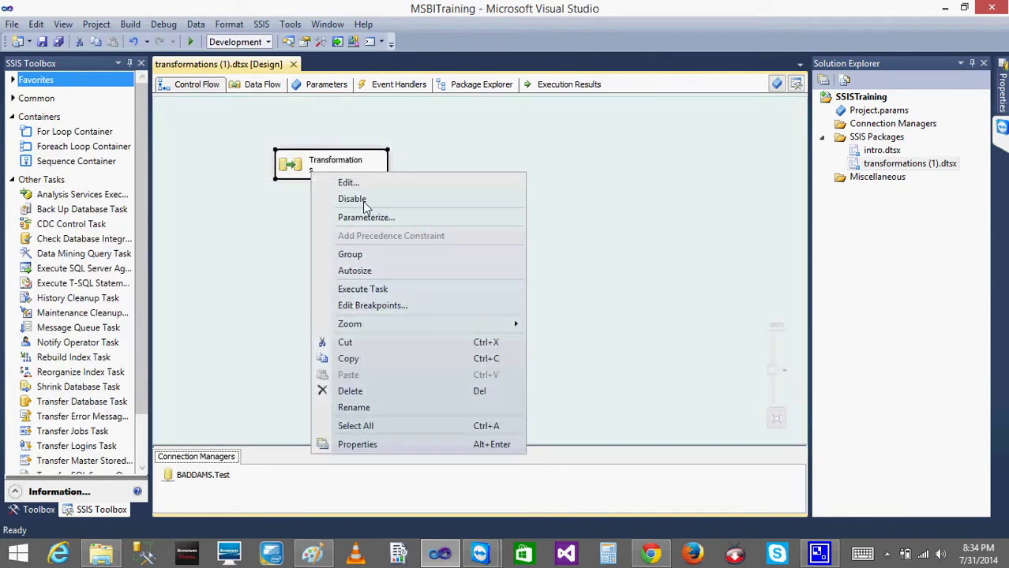
click(350, 361)
click(526, 196)
key(ctrl+v)
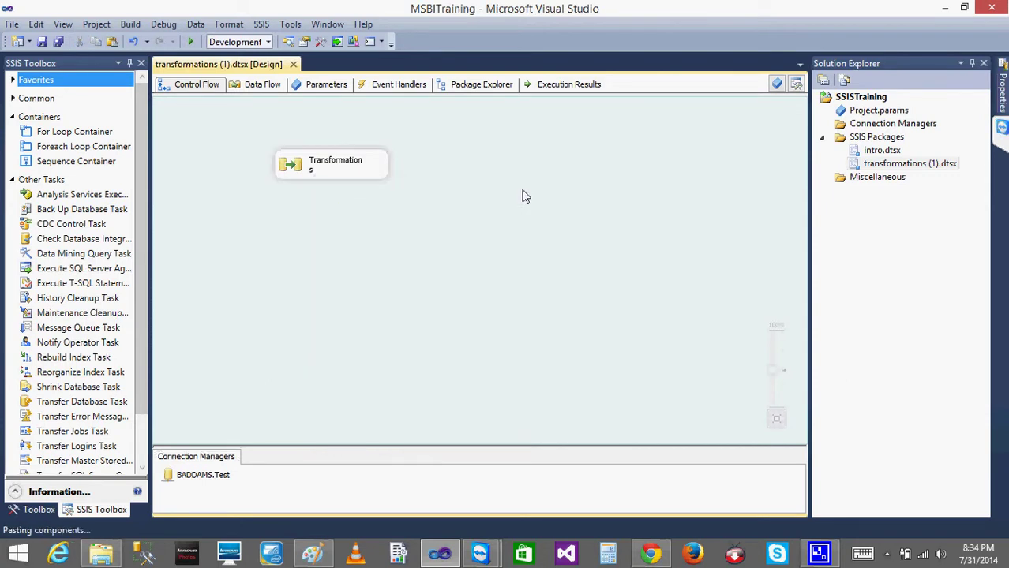
Move aside and disable the original Transformations task, and open the data flow of its pasted copy
drag(296, 166, 250, 146)
right_click(251, 146)
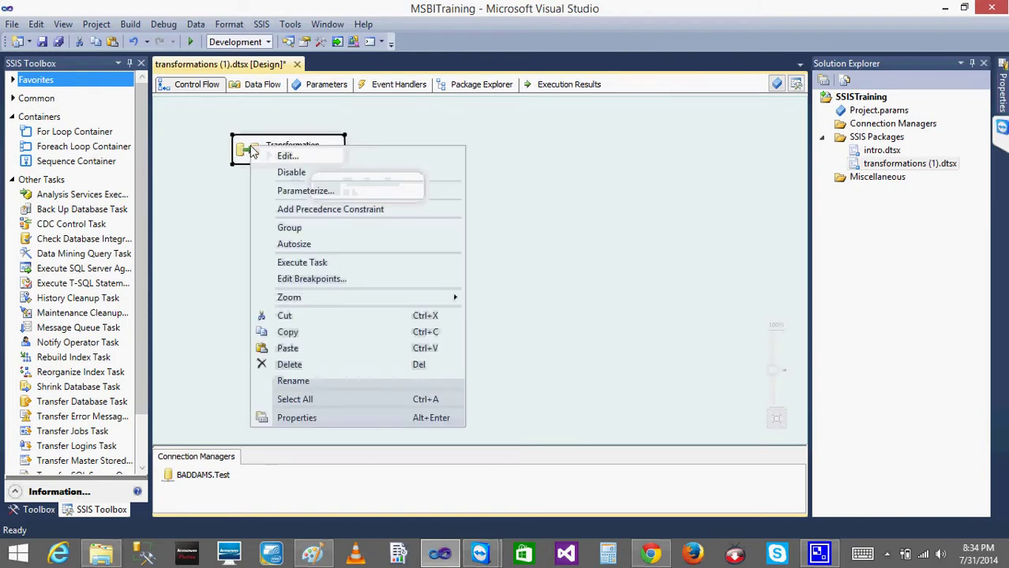
click(321, 174)
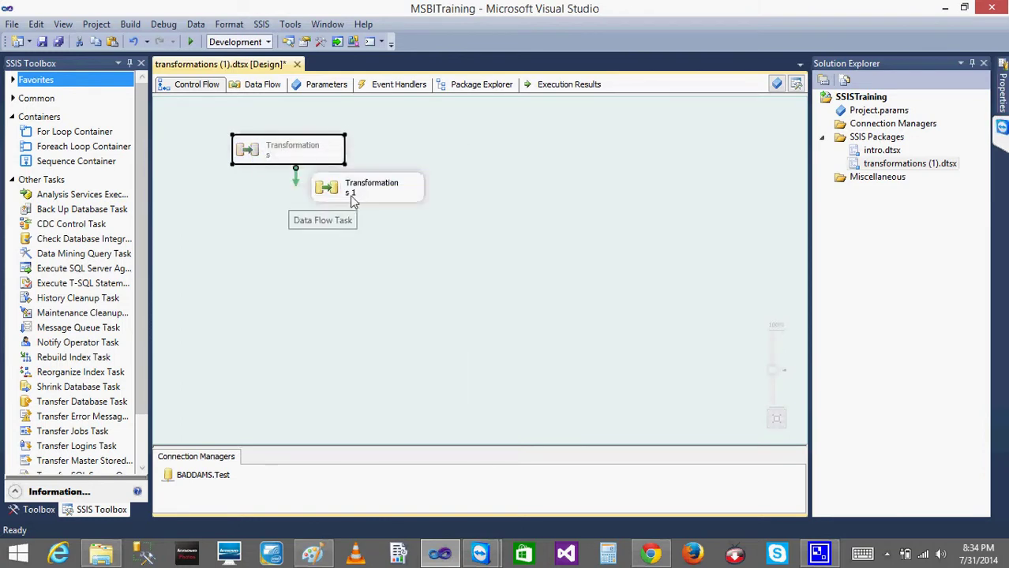
double_click(353, 201)
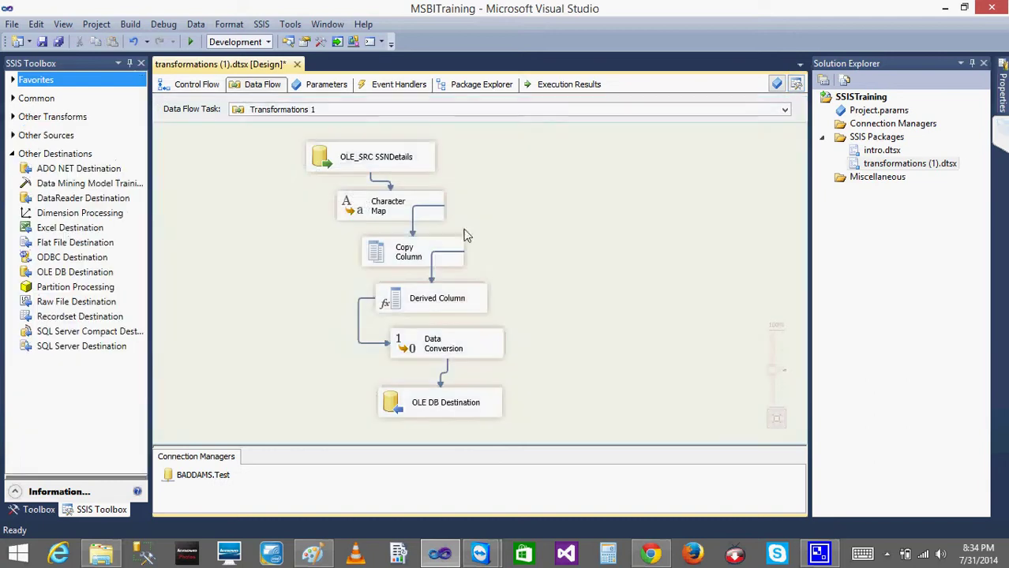
Delete the Character Map, Copy Column, Derived Column and Data Conversion components from the Transformations 1 data flow
click(375, 222)
key(Delete)
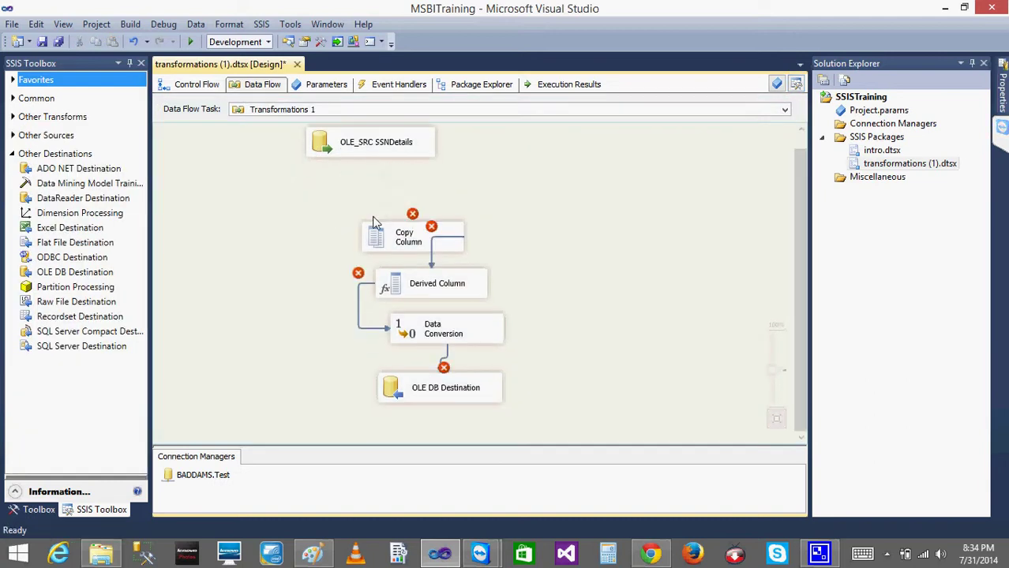
click(408, 246)
key(Delete)
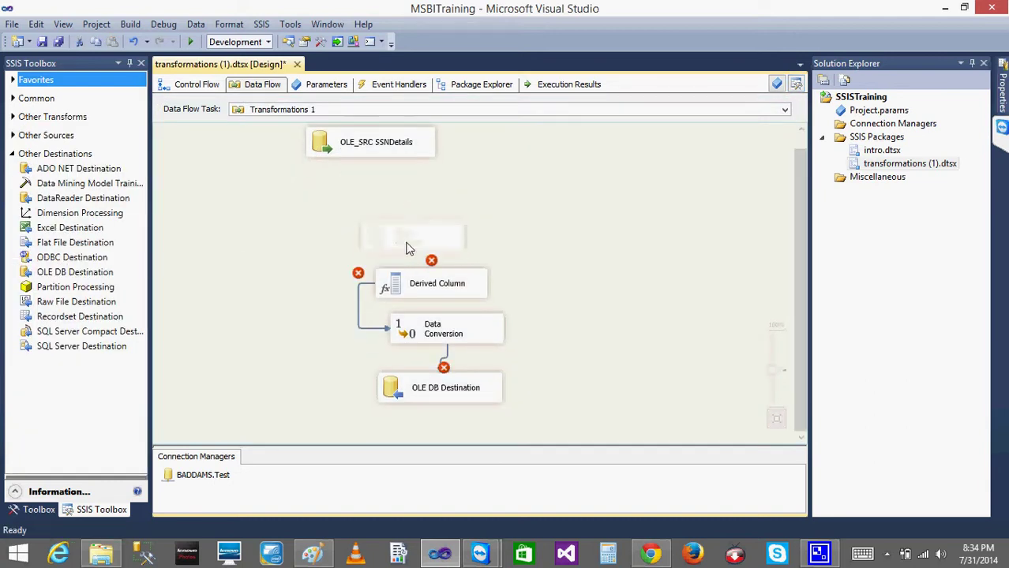
click(411, 290)
key(Delete)
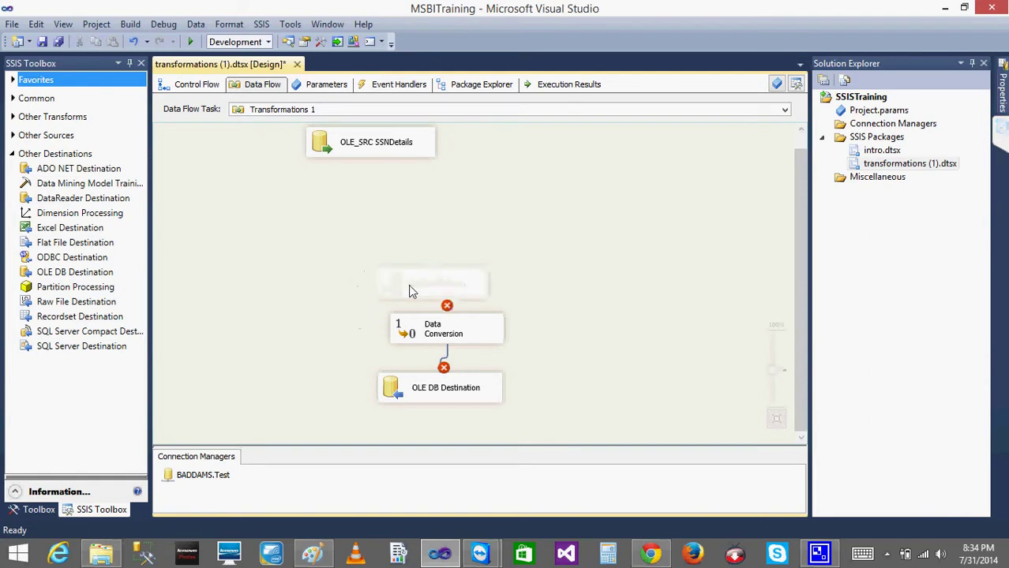
click(420, 338)
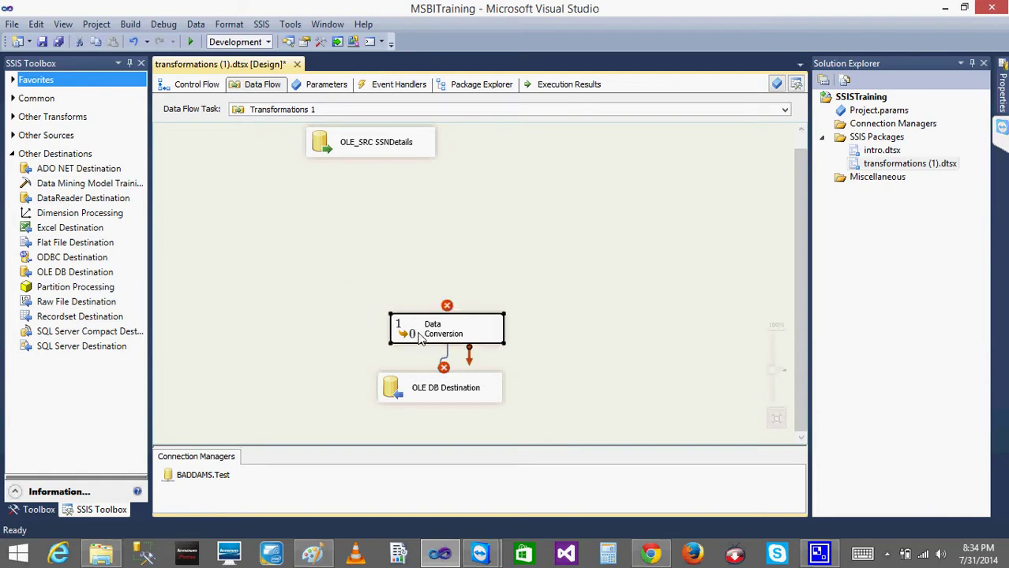
key(Delete)
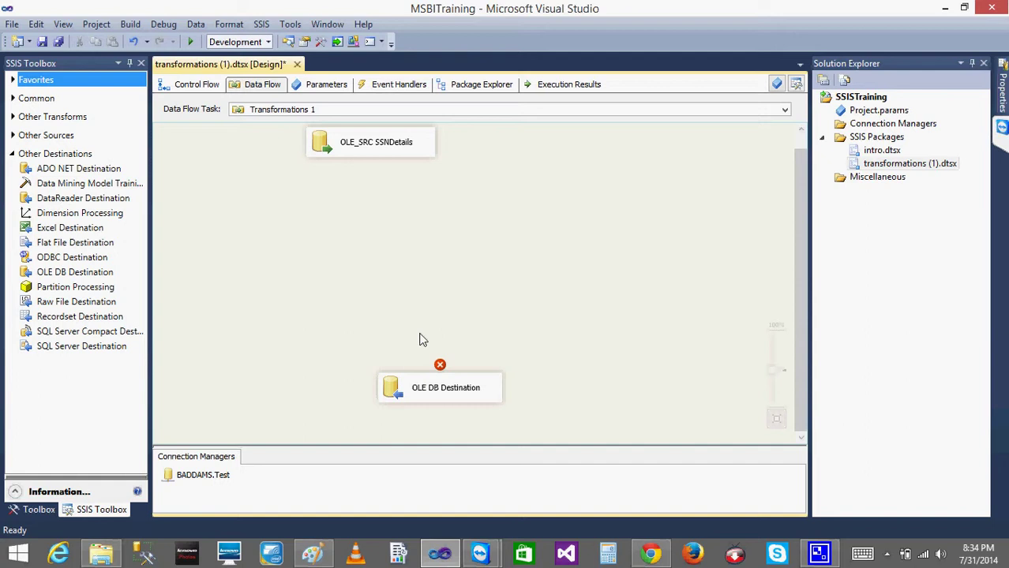
Undo the deletion of the four transformation components in the Transformations 1 data flow
key(ctrl+z)
key(ctrl+z)
key(ctrl+z)
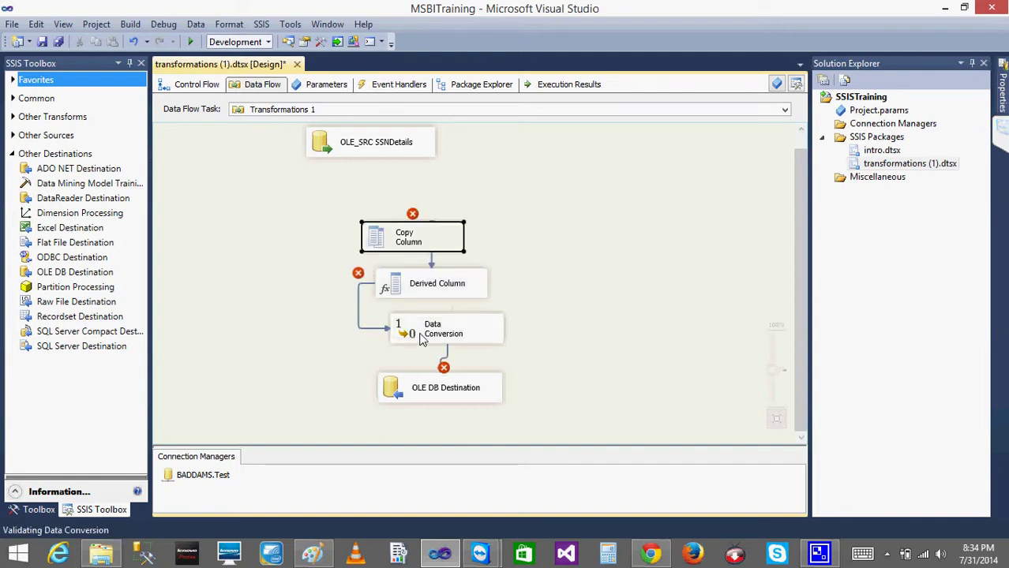
key(ctrl+z)
click(505, 189)
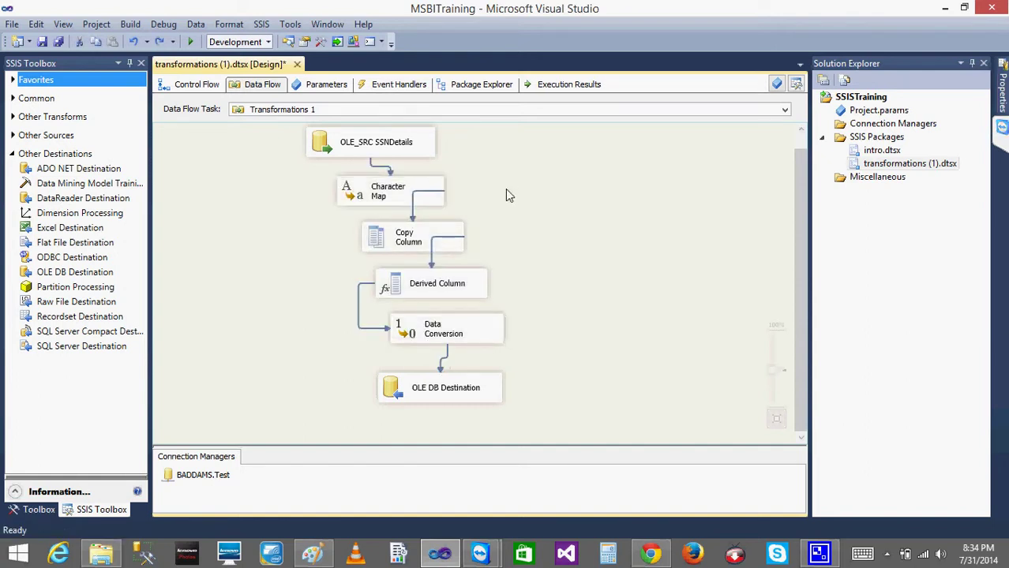
Delete the Character Map and Copy Column components, and connect OLE_SRC SSNDetails directly to Derived Column
click(379, 197)
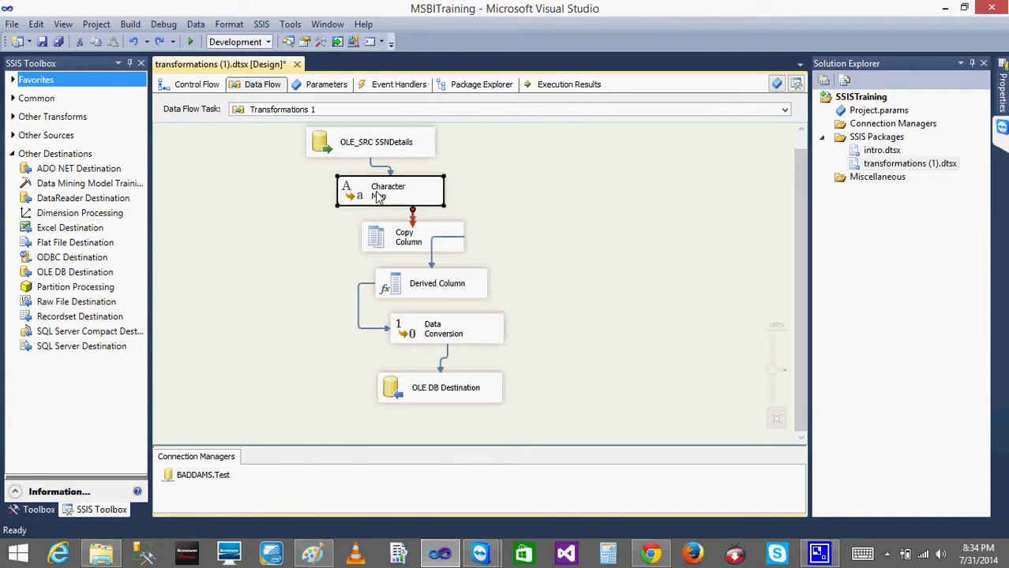
key(Delete)
click(392, 241)
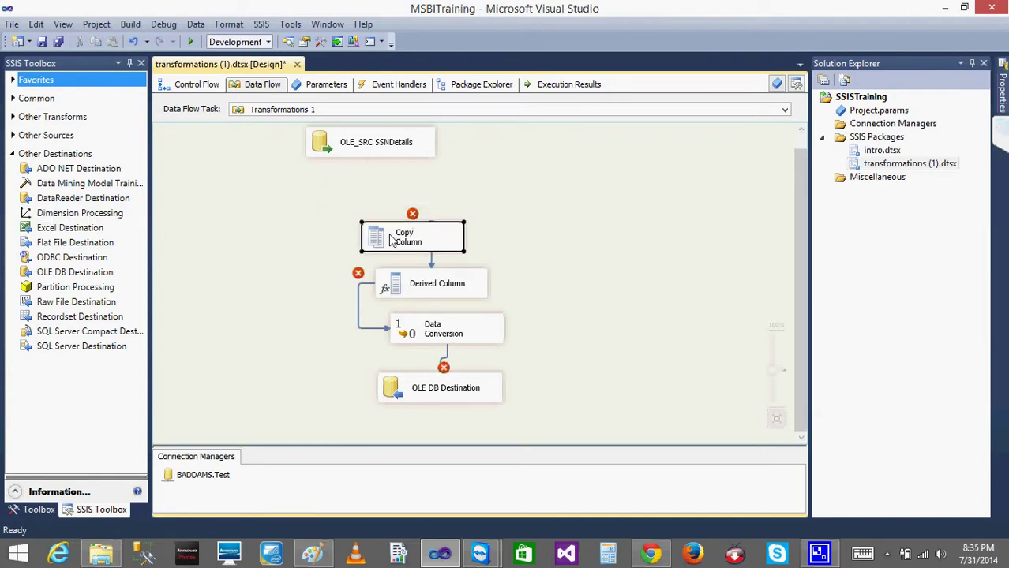
key(Delete)
click(354, 144)
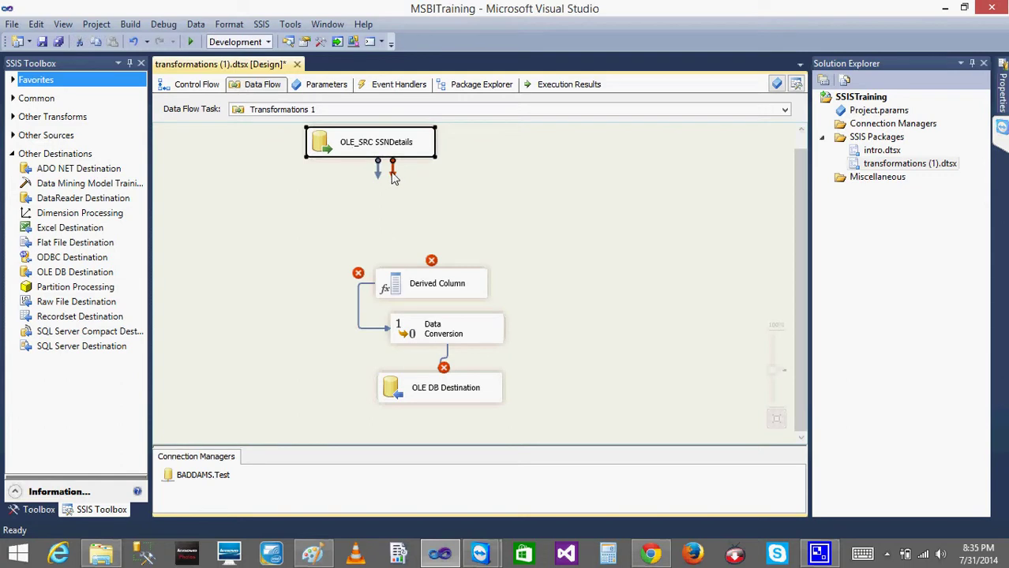
drag(377, 171, 422, 284)
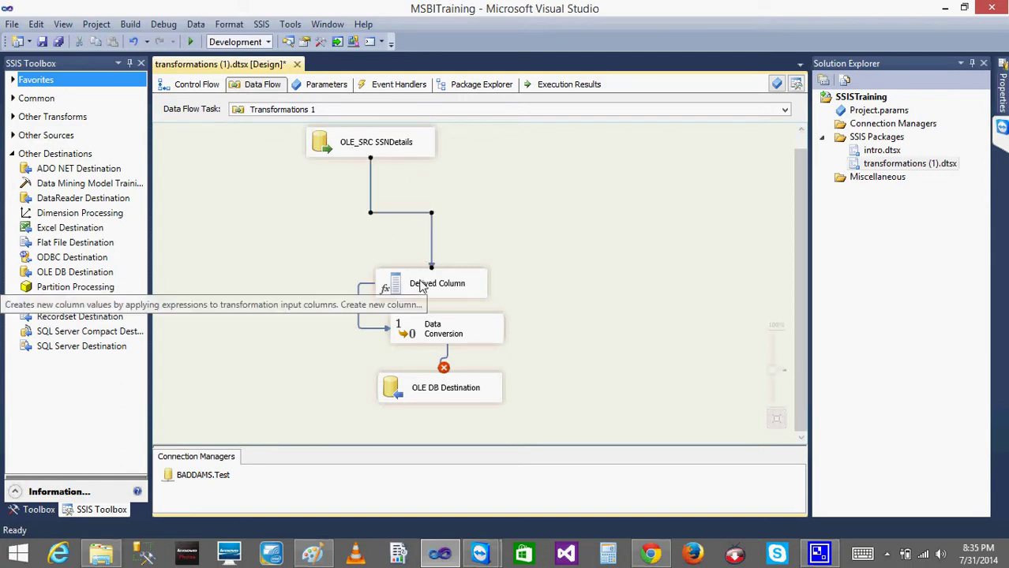
In the existing Derived Column transformation, add a new derived column with the expression [SSNName] and browse the string functions
double_click(421, 286)
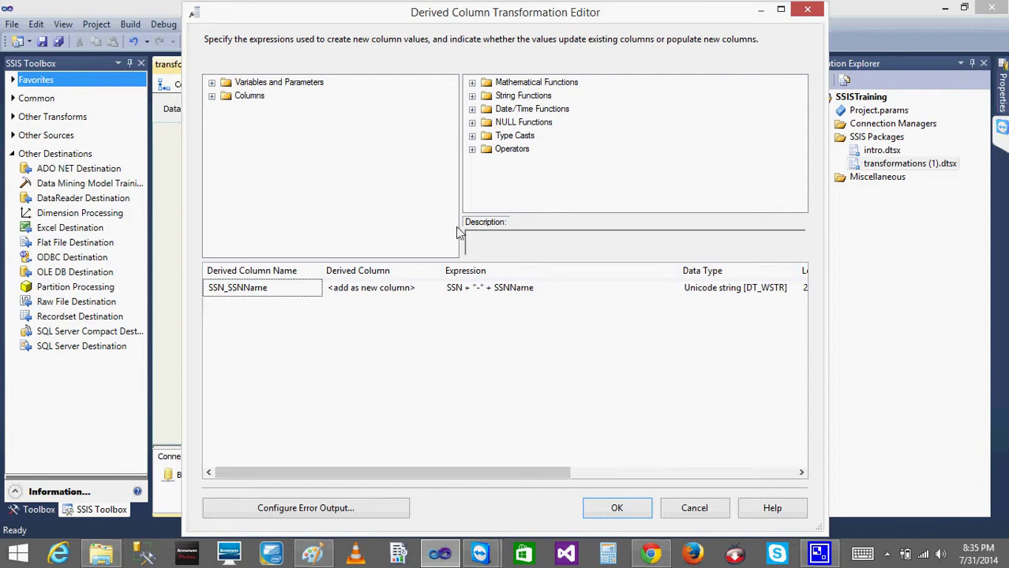
click(213, 96)
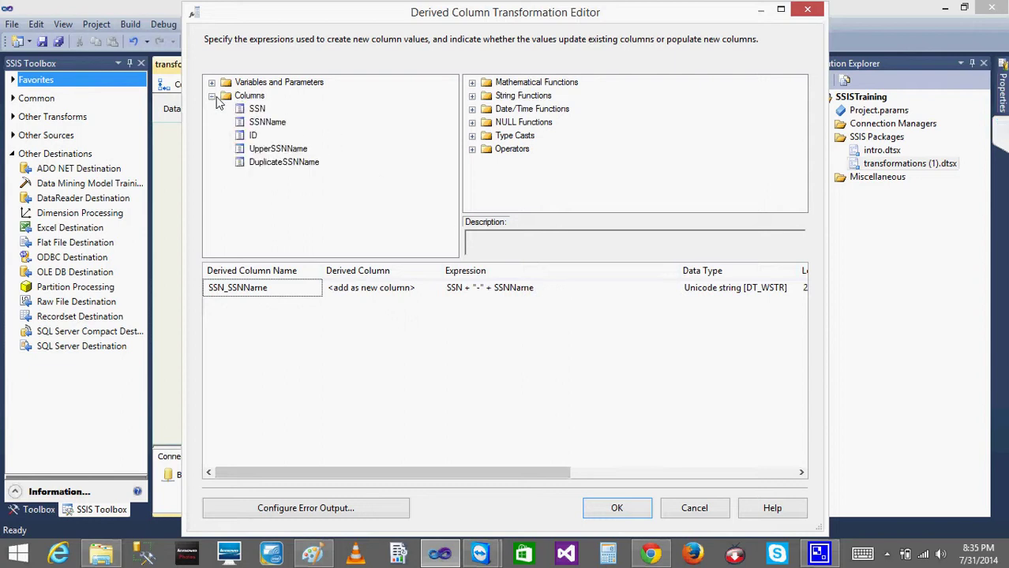
drag(264, 122, 491, 305)
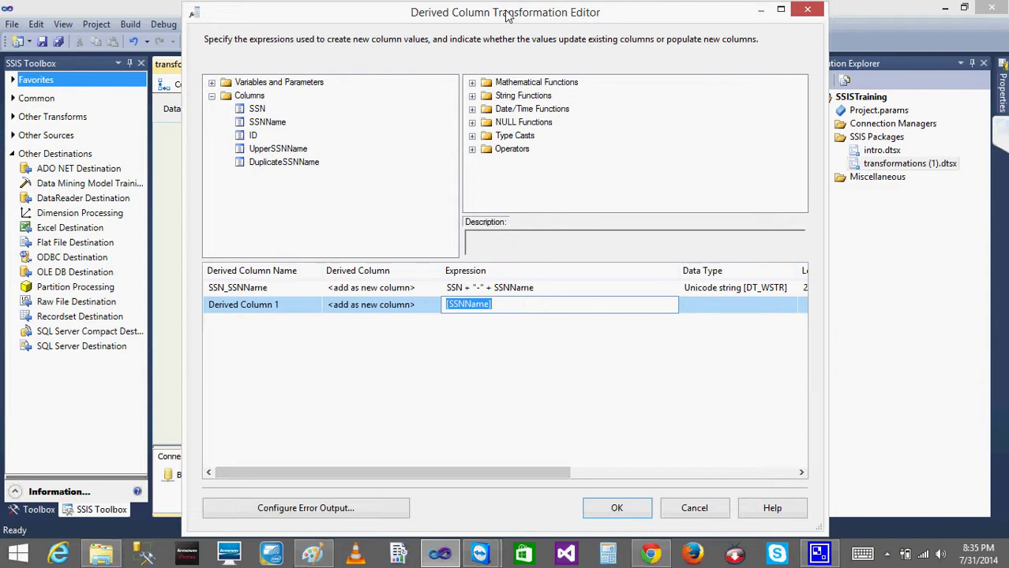
drag(509, 3, 509, 7)
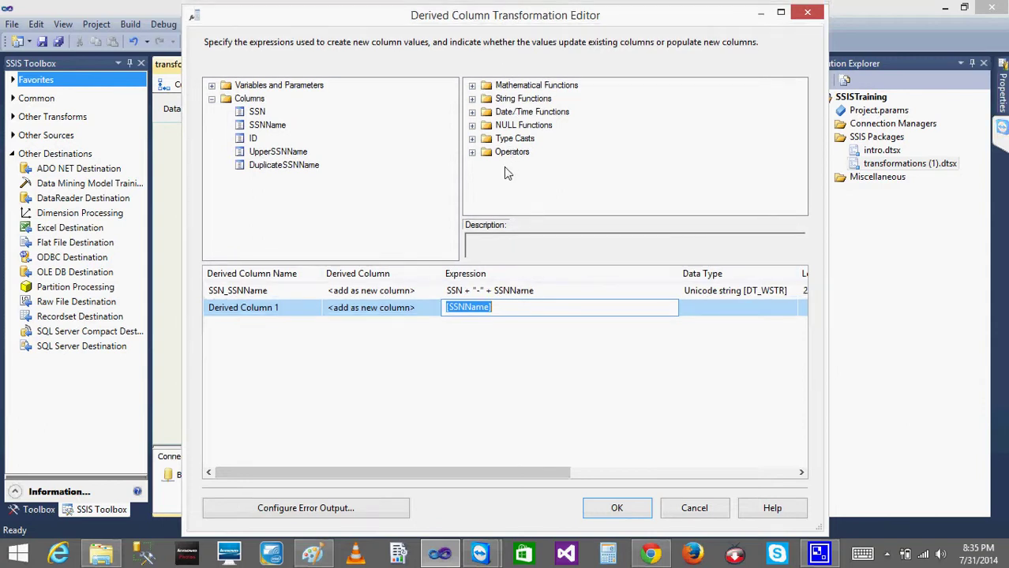
click(472, 98)
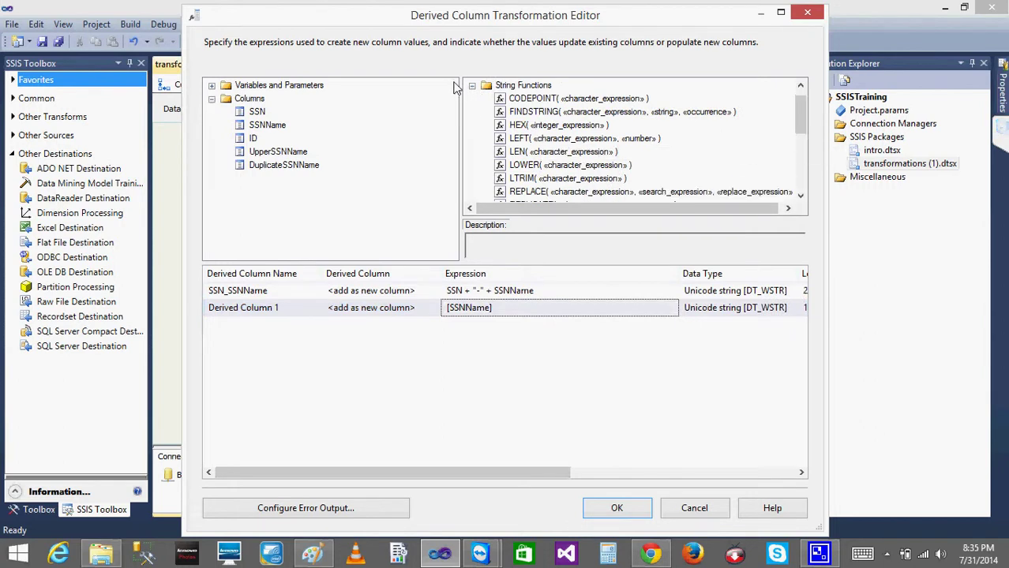
click(473, 87)
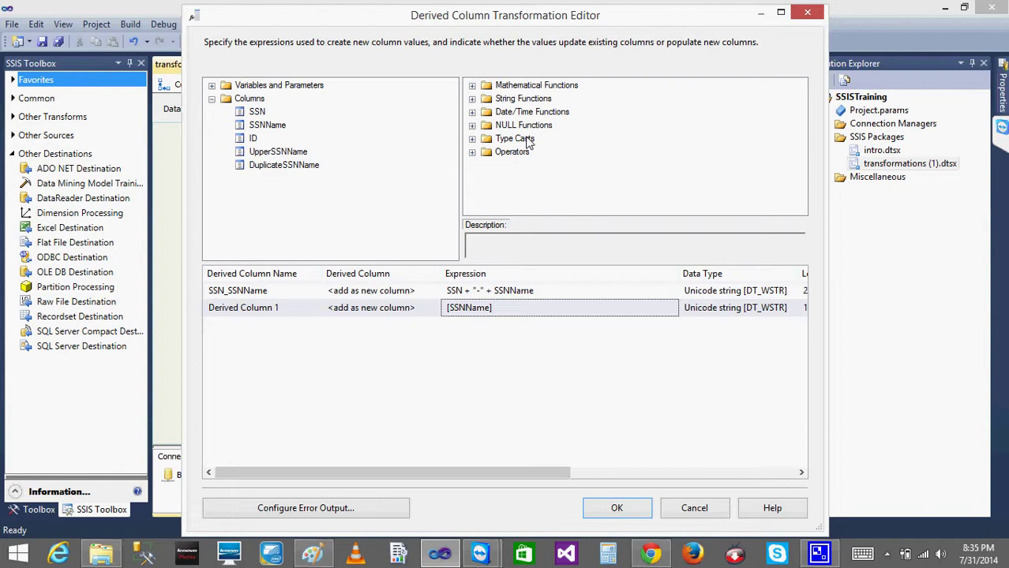
Add another derived column with the expression [UpperSSNName], and close the Derived Column editor without saving
click(222, 101)
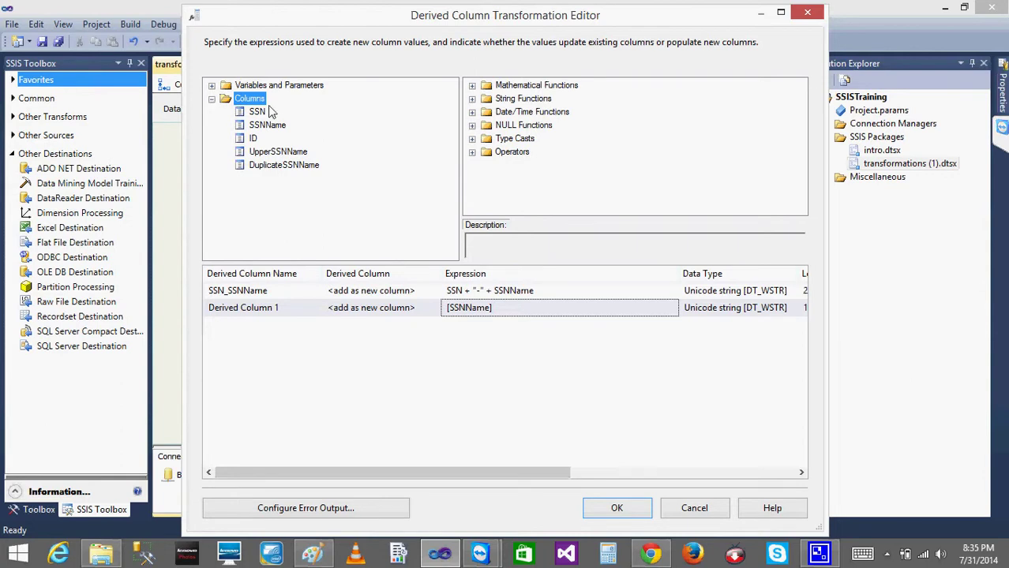
click(270, 167)
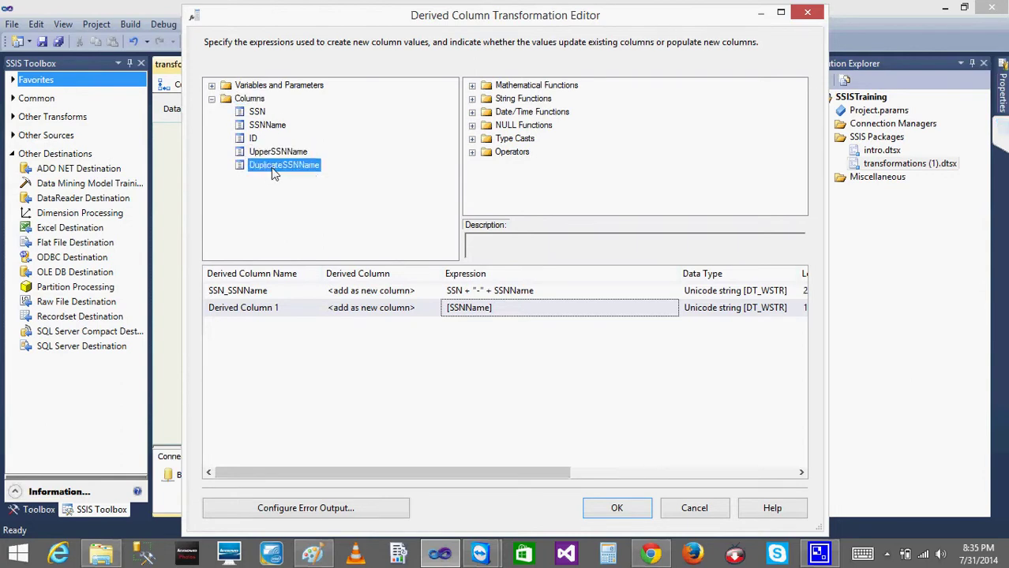
drag(362, 24, 660, 23)
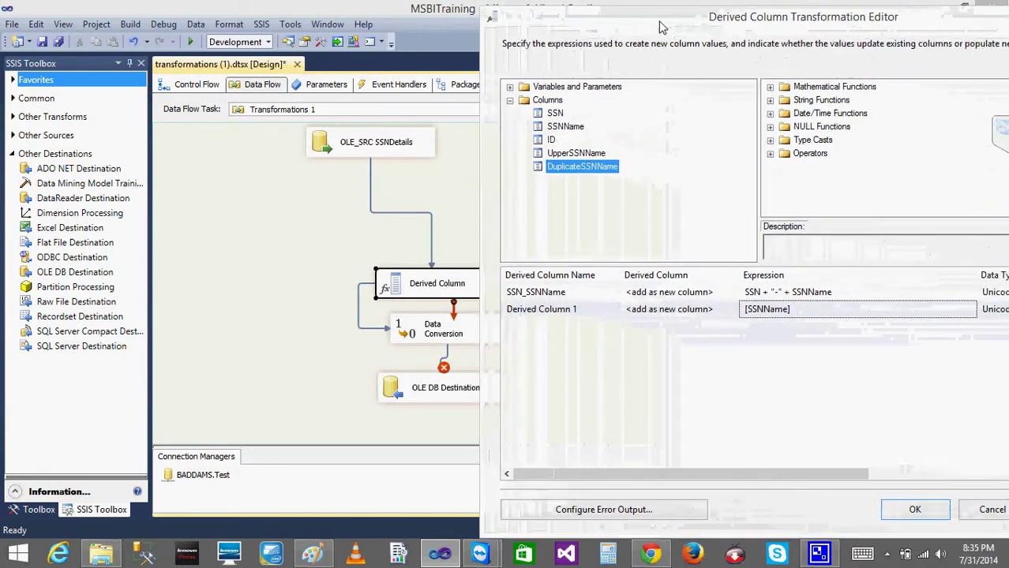
click(554, 155)
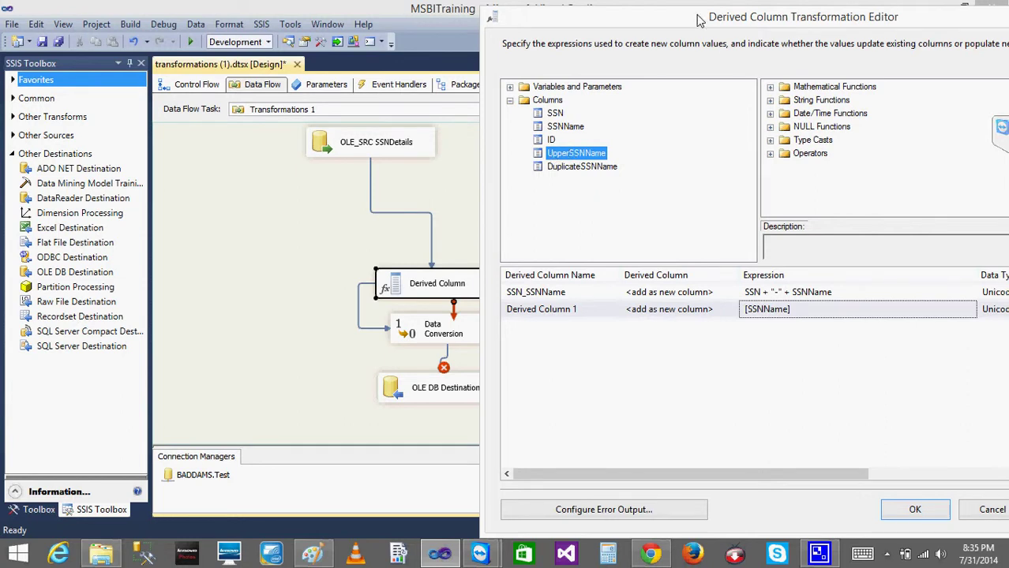
drag(679, 26, 409, 59)
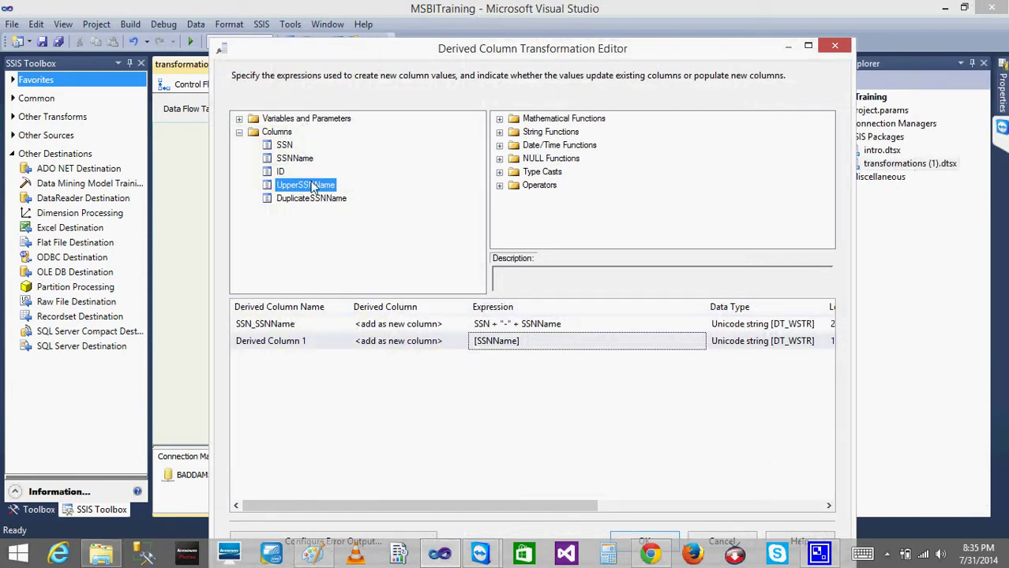
drag(310, 187, 566, 361)
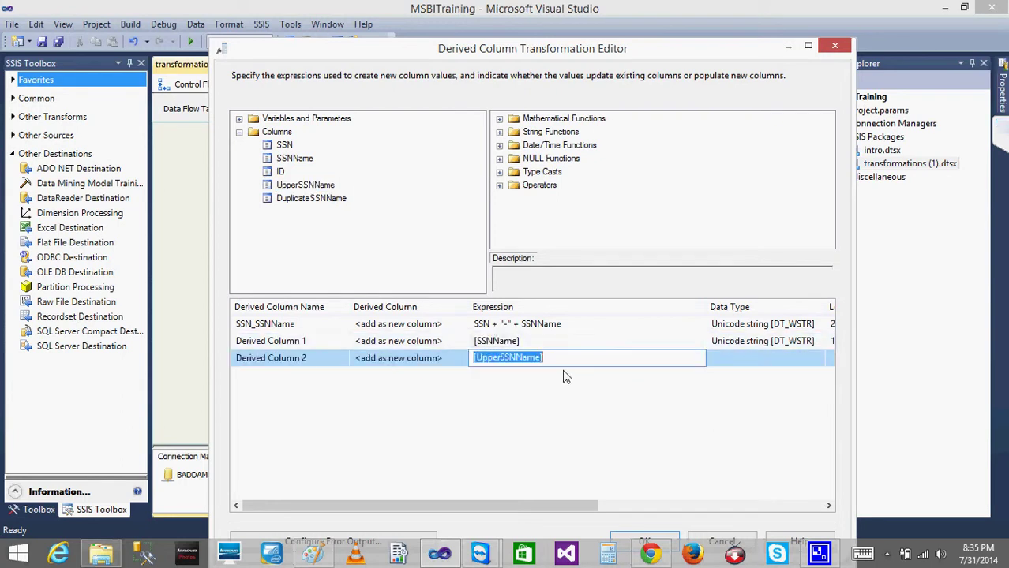
click(557, 359)
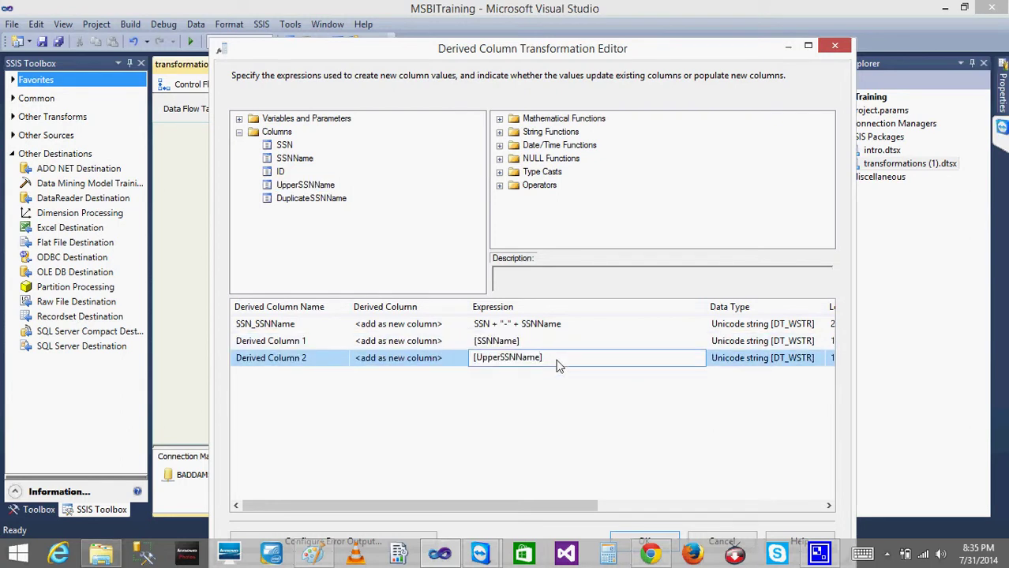
key(shift+Left)
key(shift+Left)
key(shift+Left)
key(shift+Left)
key(shift+Left)
key(shift+Left)
key(shift+Left)
key(shift+Left)
key(shift+Left)
key(shift+Left)
key(shift+Left)
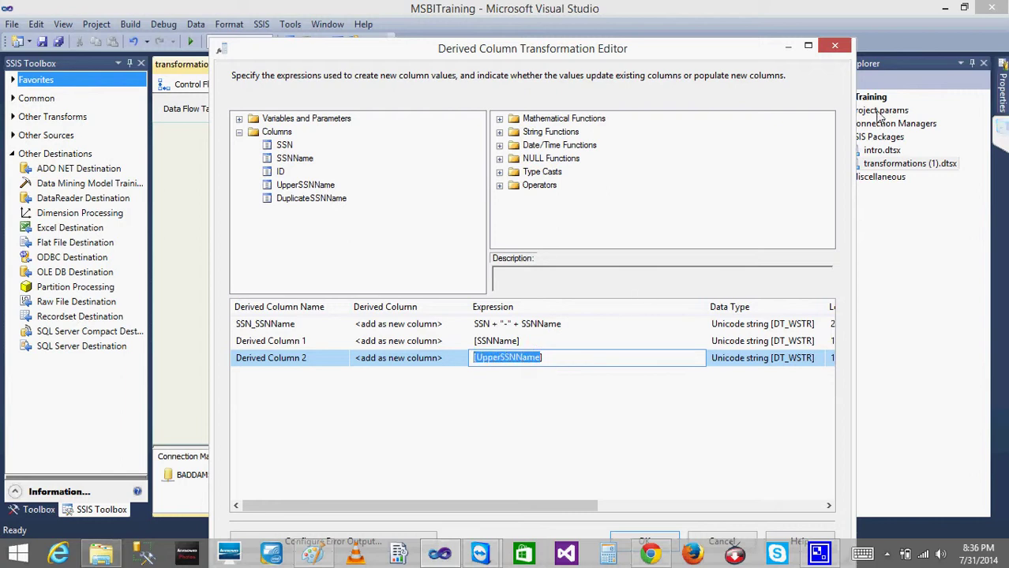
click(838, 45)
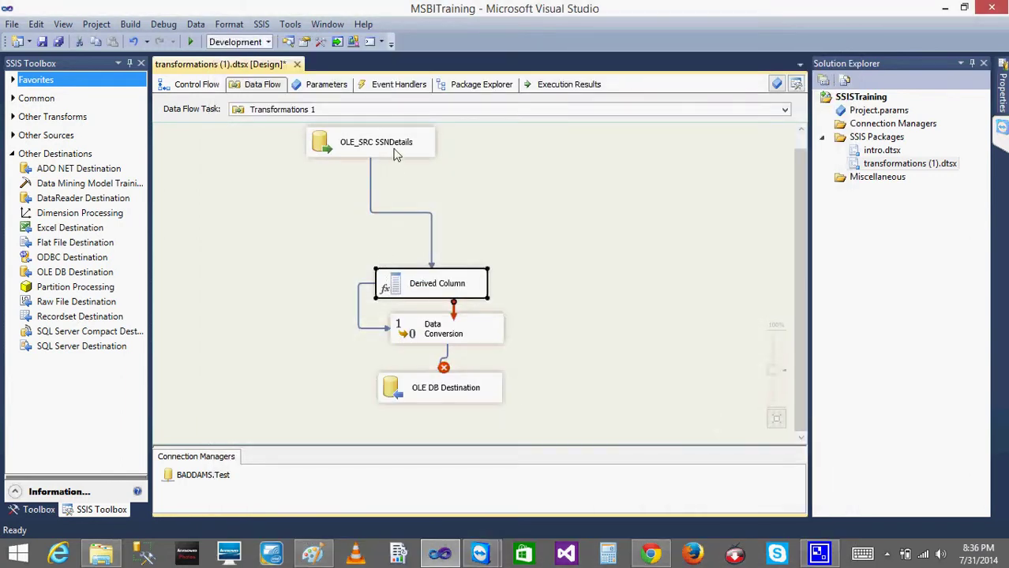
Delete all components from the Transformations 1 data flow
click(395, 154)
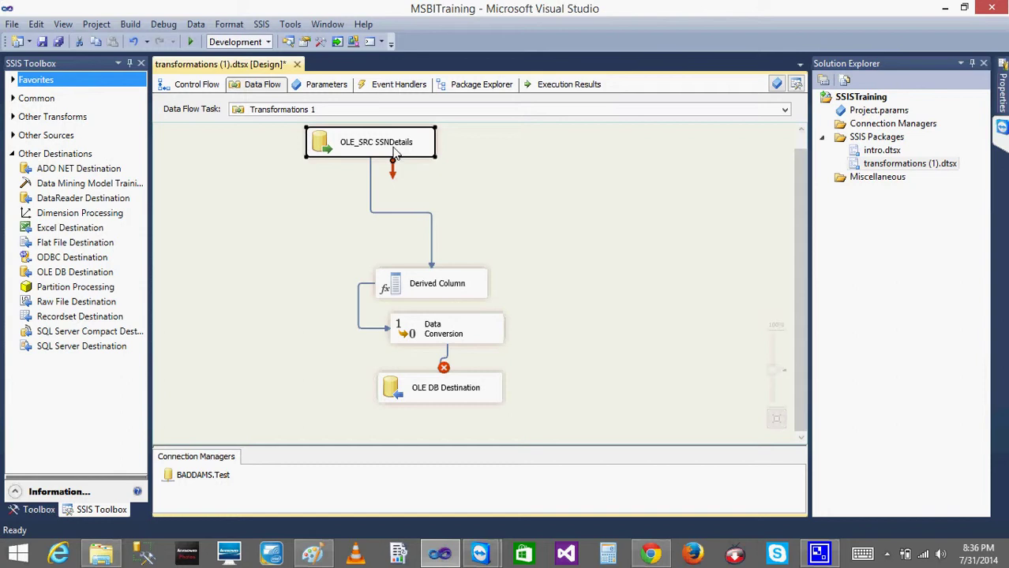
key(ctrl+a)
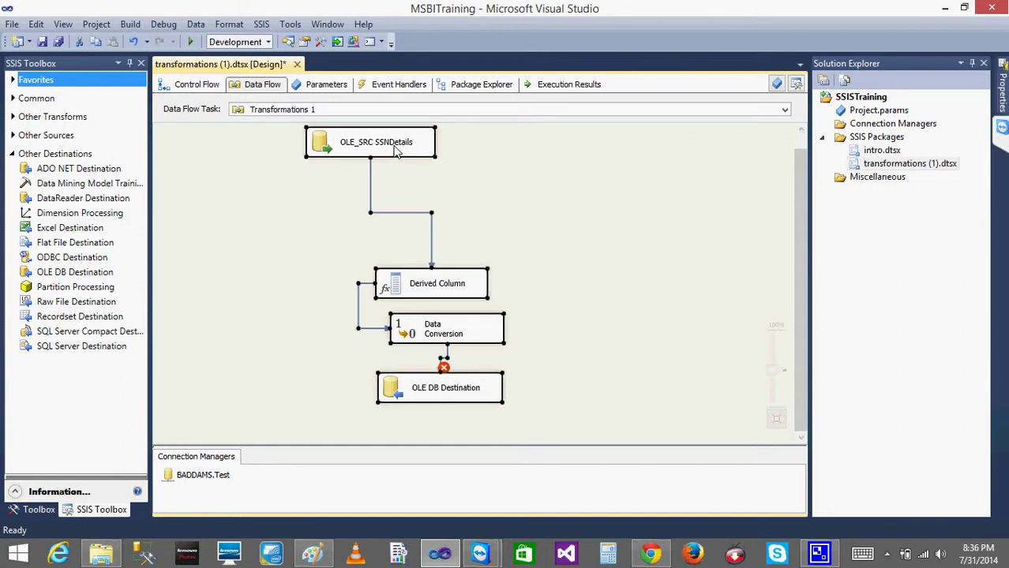
key(Delete)
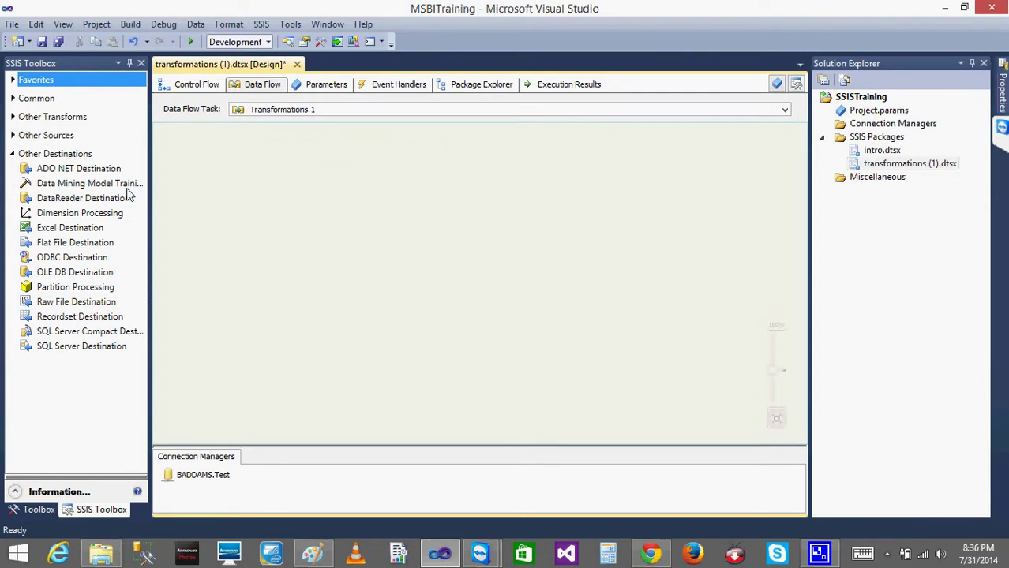
Add an OLE DB Source near the upper middle of the empty Transformations 1 data flow
click(12, 153)
click(12, 135)
drag(69, 225, 367, 166)
Set the OLE DB Source to read the [dbo].[SSNDetails] table, preview its data and check its columns
double_click(393, 178)
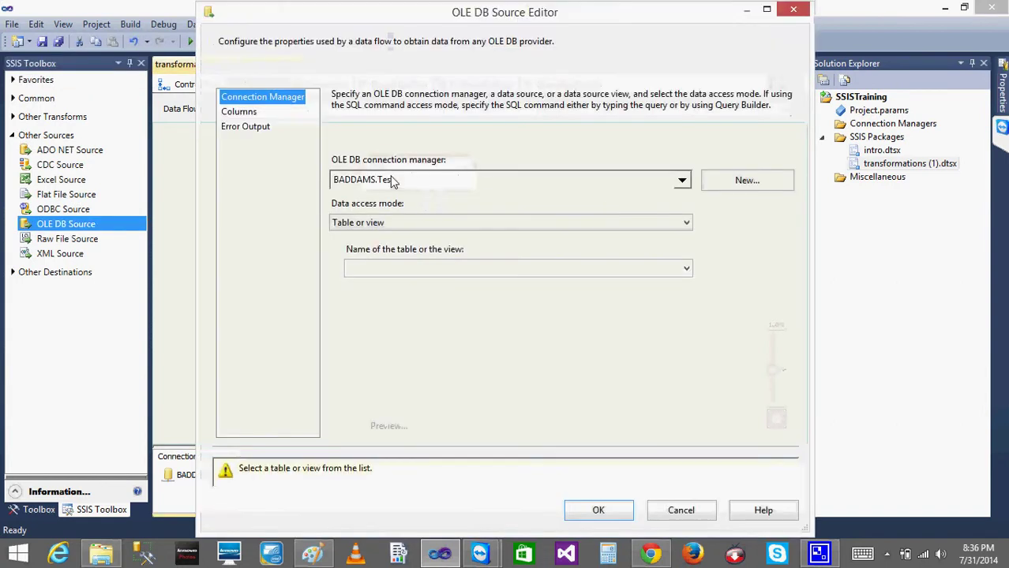
click(686, 269)
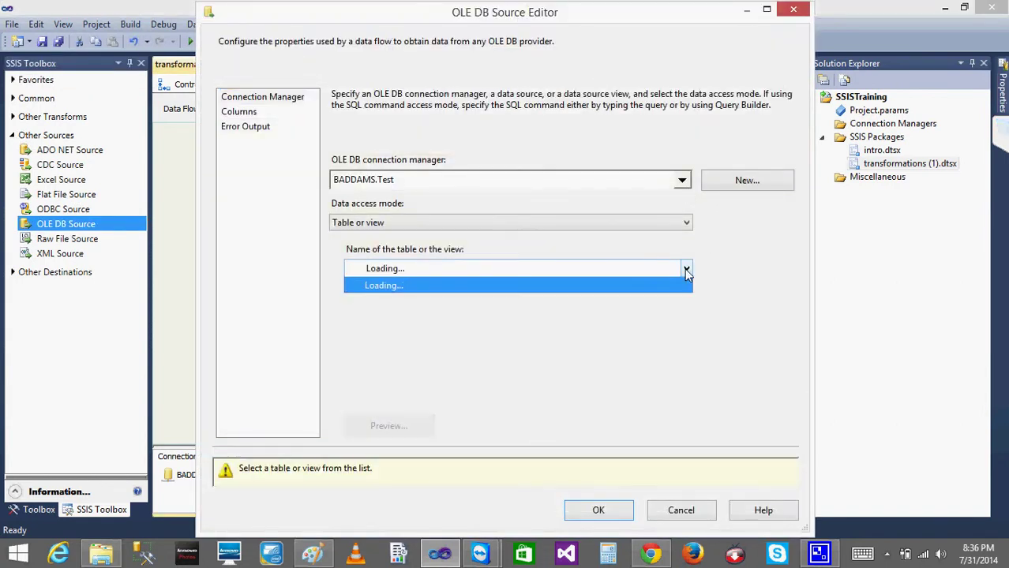
drag(689, 320, 695, 389)
click(403, 444)
click(380, 426)
click(637, 399)
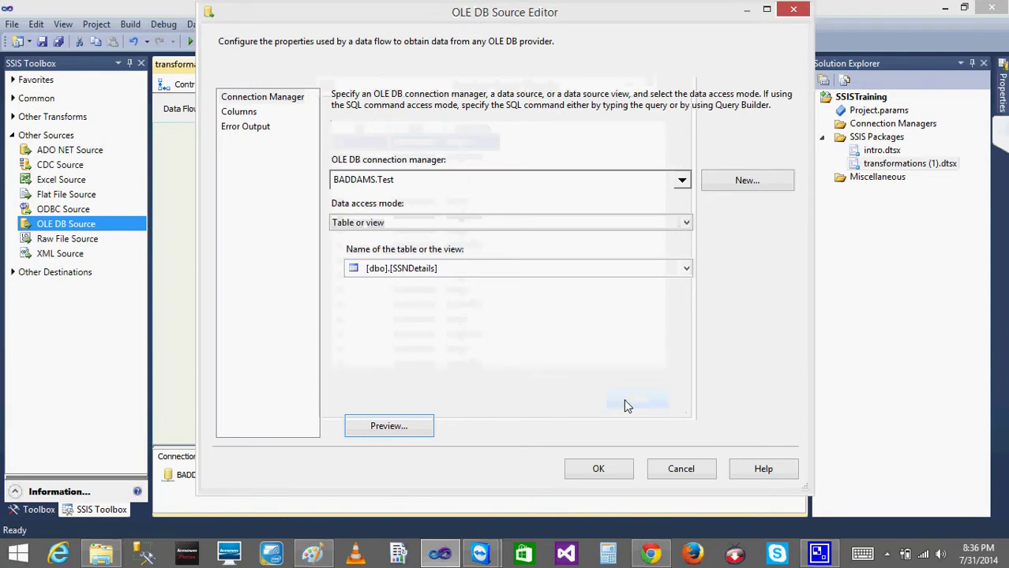
click(238, 116)
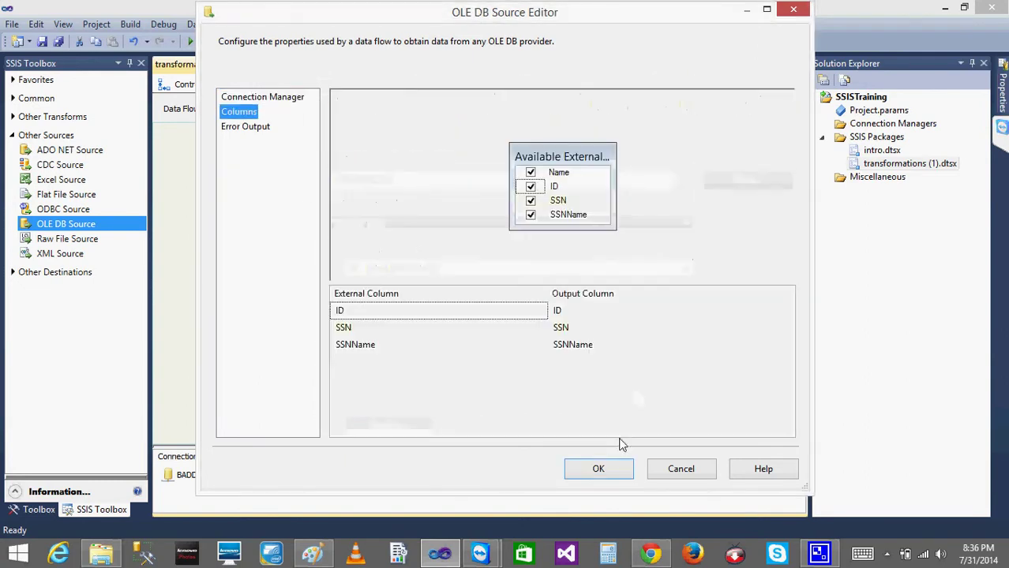
click(565, 470)
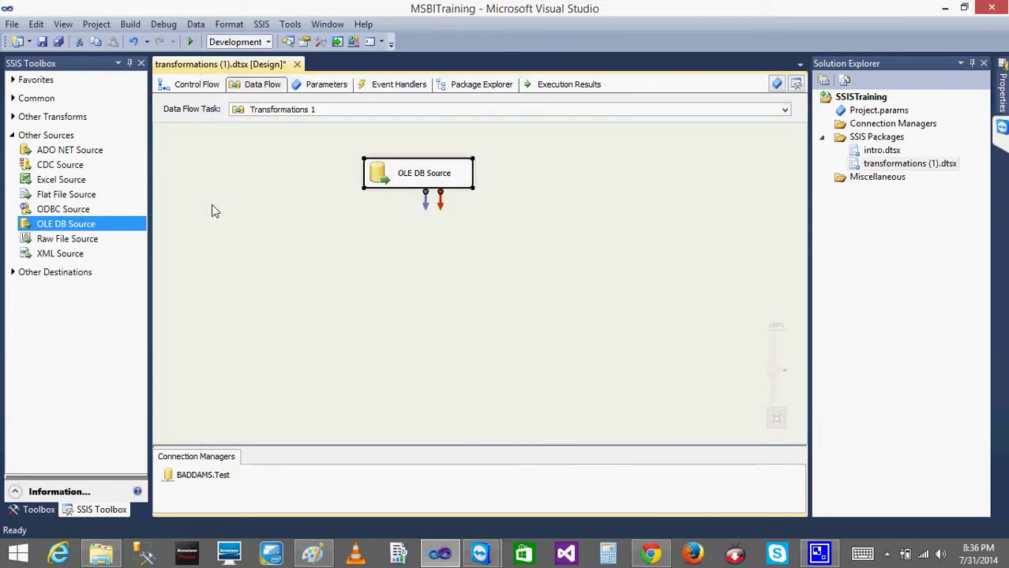
Add a Derived Column transformation below the OLE DB Source and connect the source's output to it
click(11, 137)
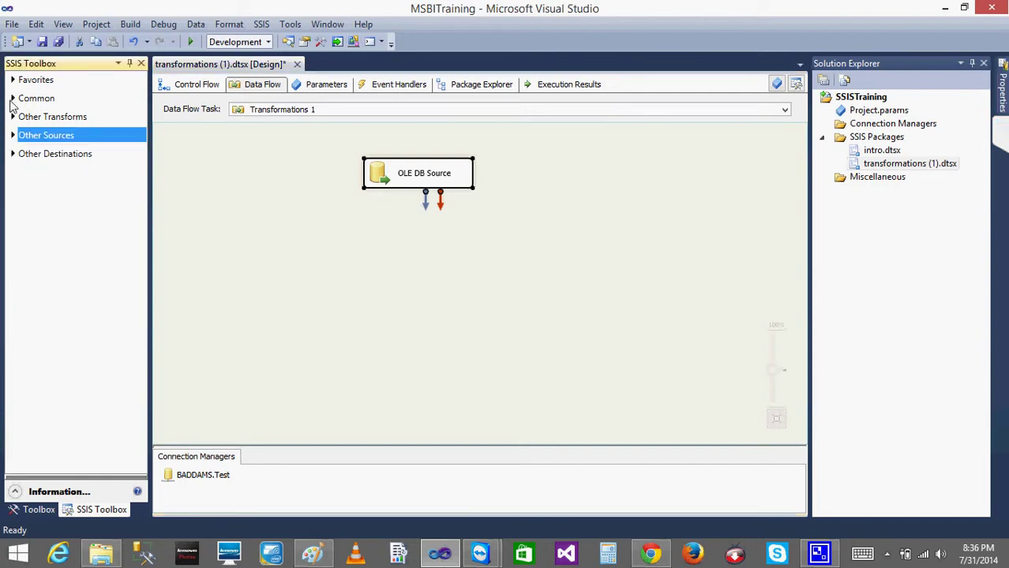
click(12, 100)
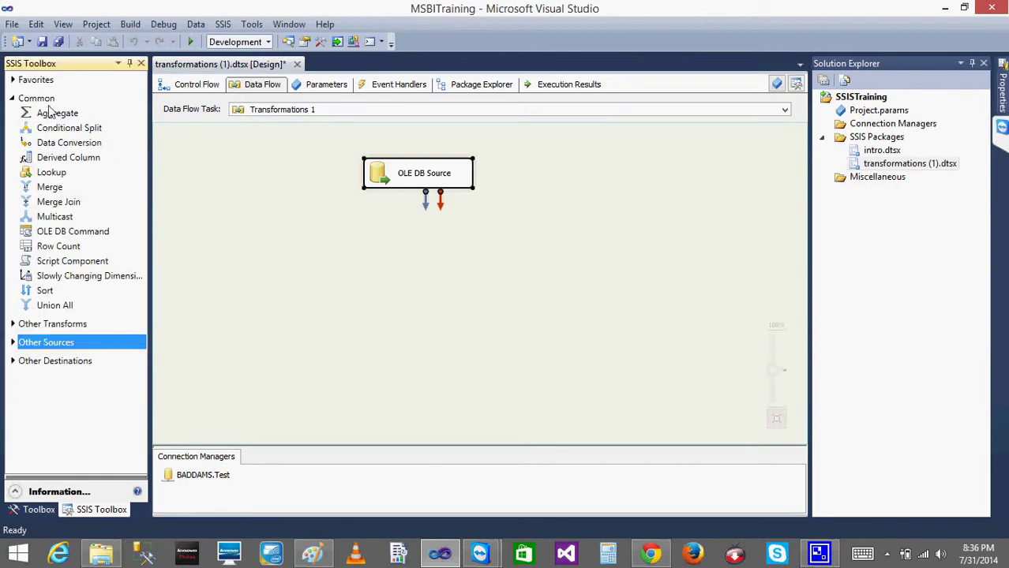
click(76, 161)
drag(157, 177, 384, 240)
click(404, 175)
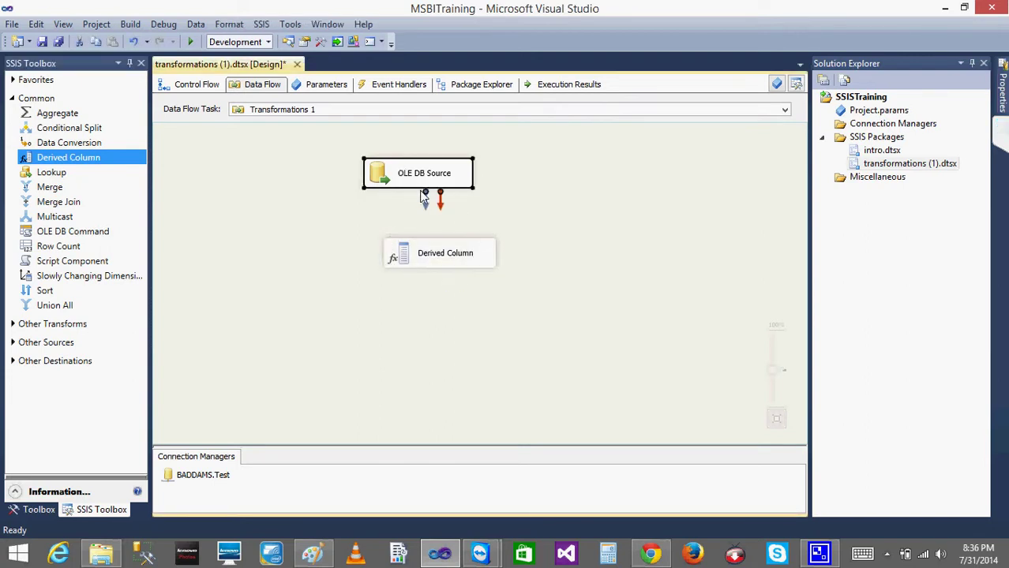
drag(426, 255, 426, 255)
In the new Derived Column transformation, add a new column with the expression [SSNName] and browse the string functions
double_click(426, 255)
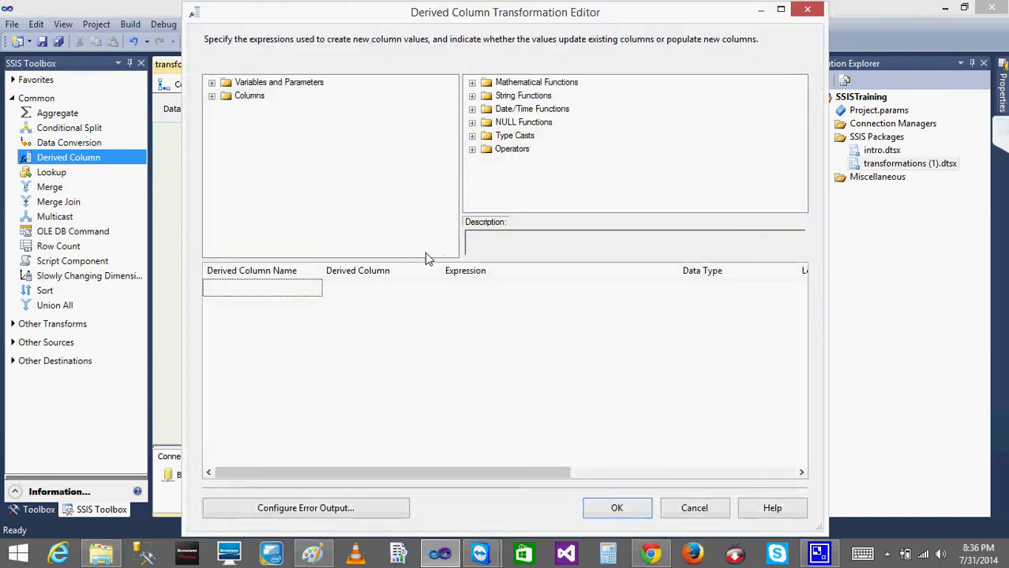
click(212, 97)
click(251, 135)
click(464, 289)
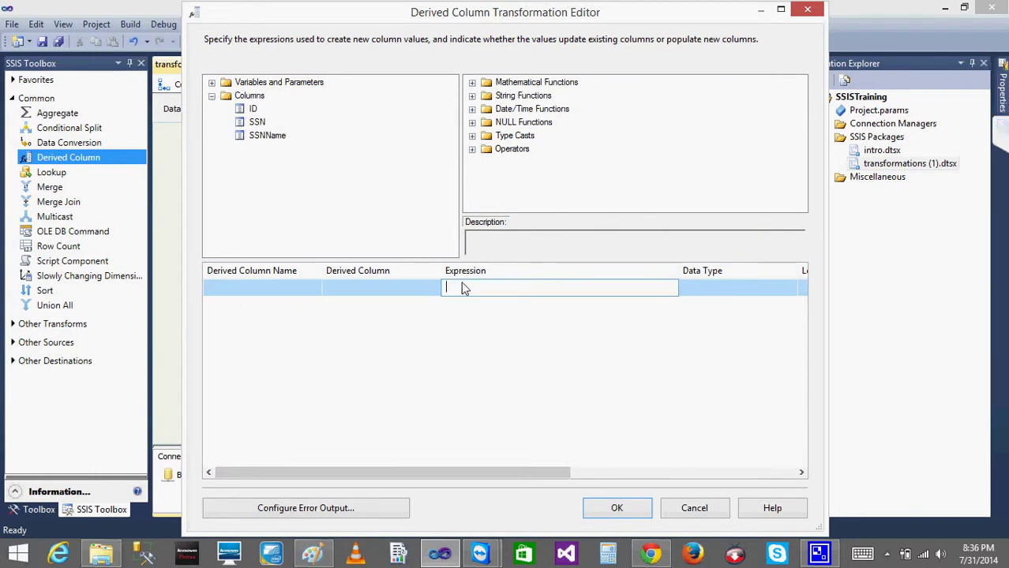
drag(476, 293, 476, 294)
click(521, 167)
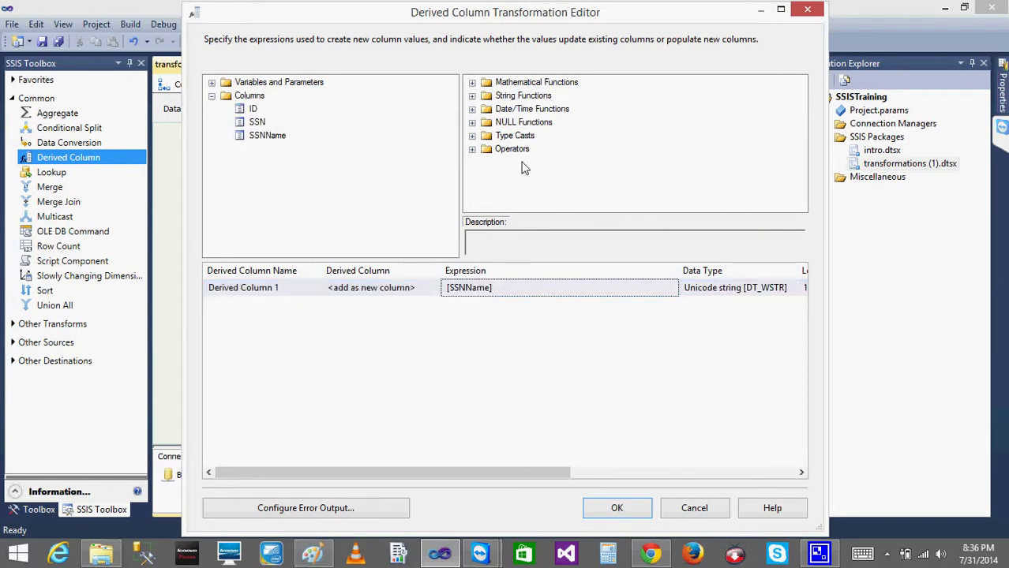
click(471, 95)
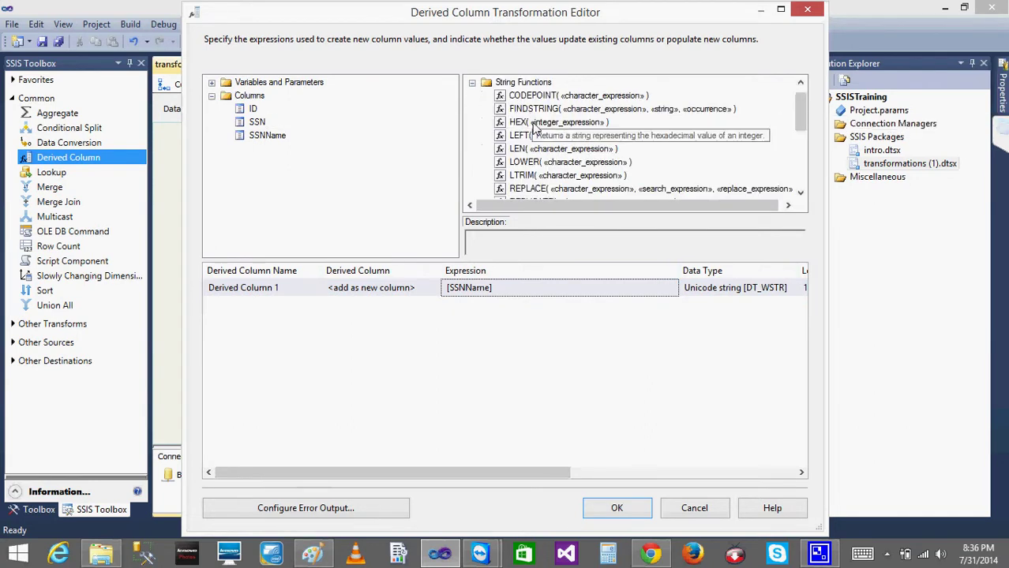
click(470, 83)
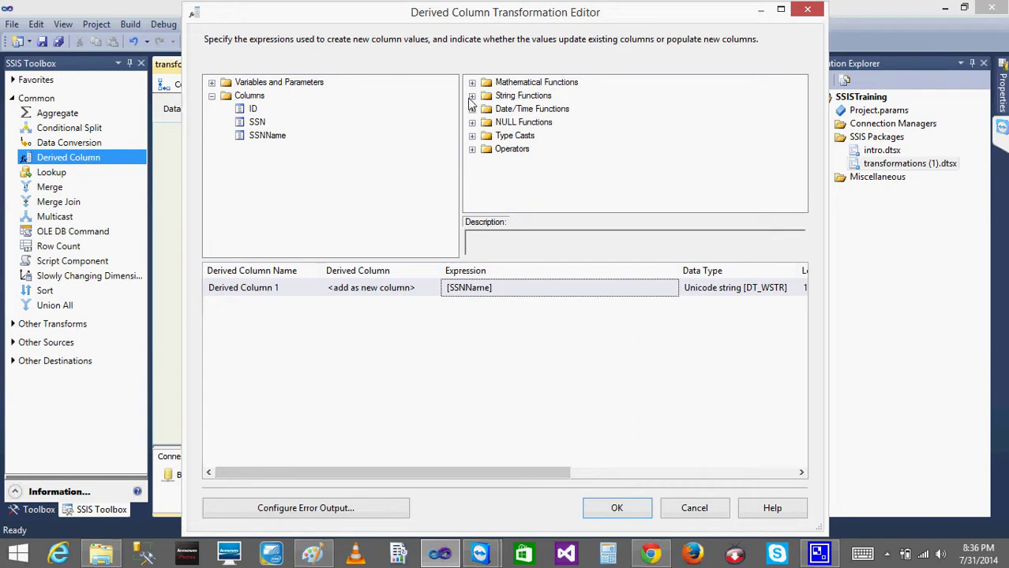
Examine the Date/Time, Type Casts, NULL, Operators and Mathematical function groups available for derived column expressions
click(472, 109)
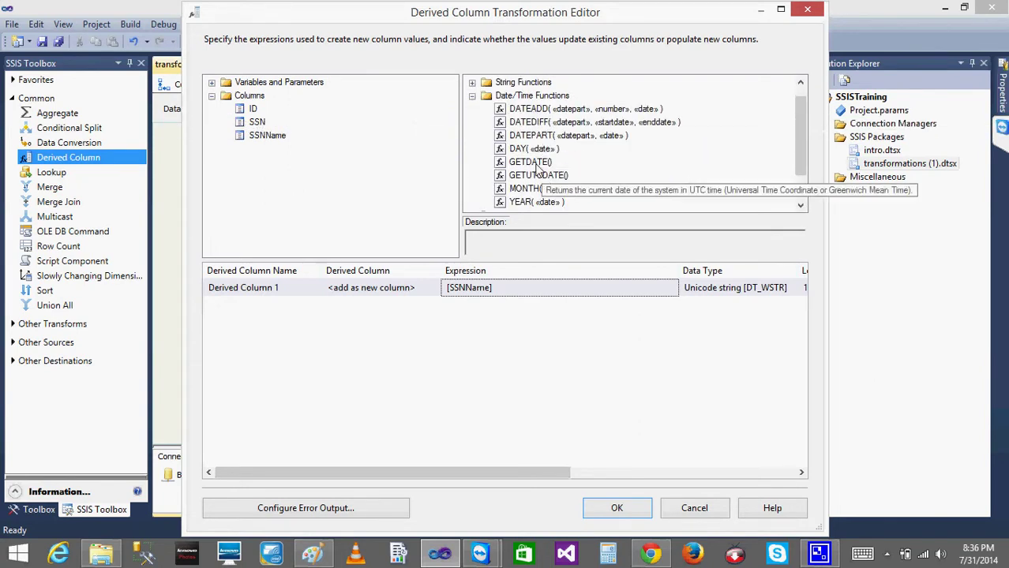
click(471, 96)
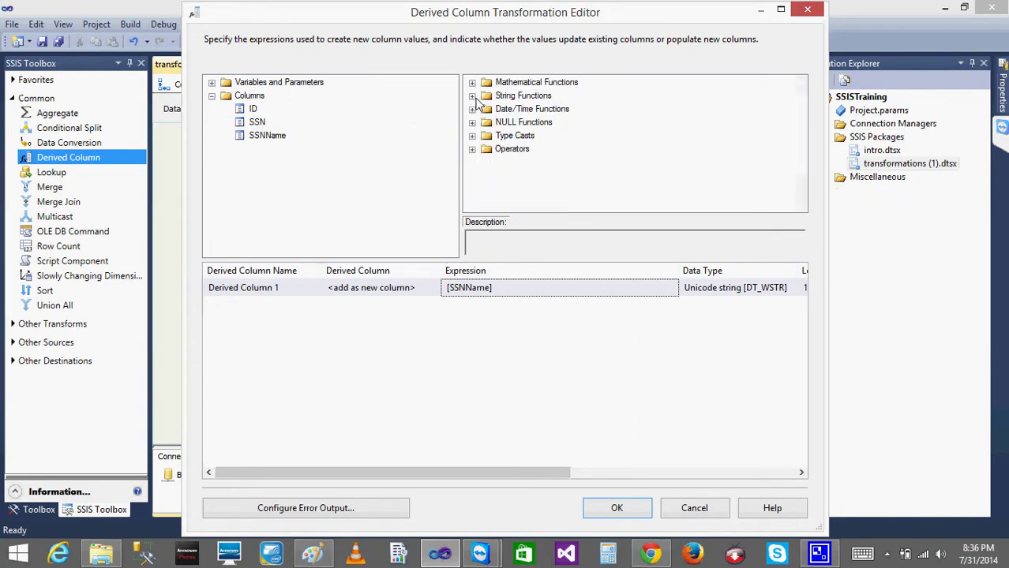
click(472, 136)
drag(803, 118, 793, 79)
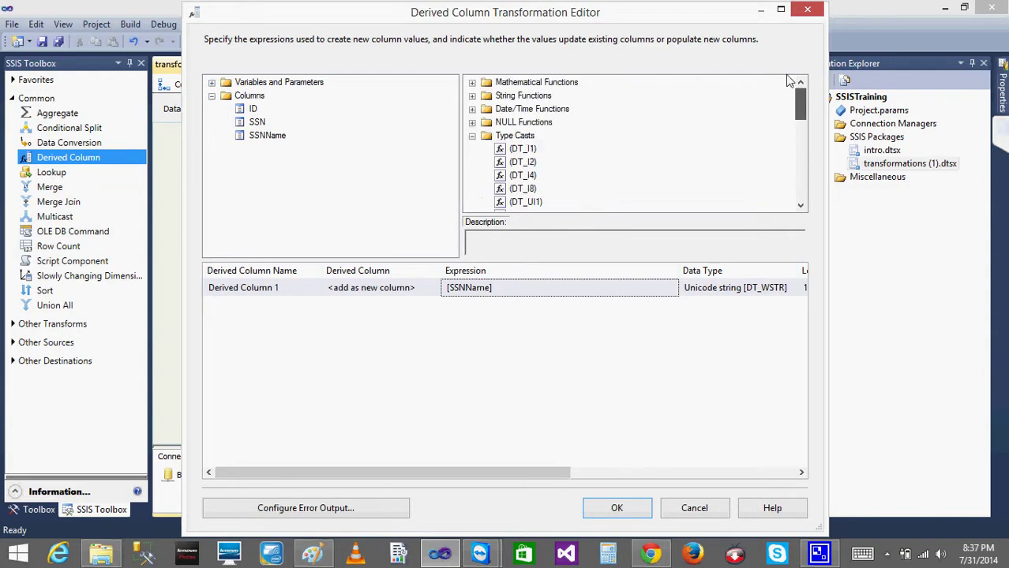
click(473, 136)
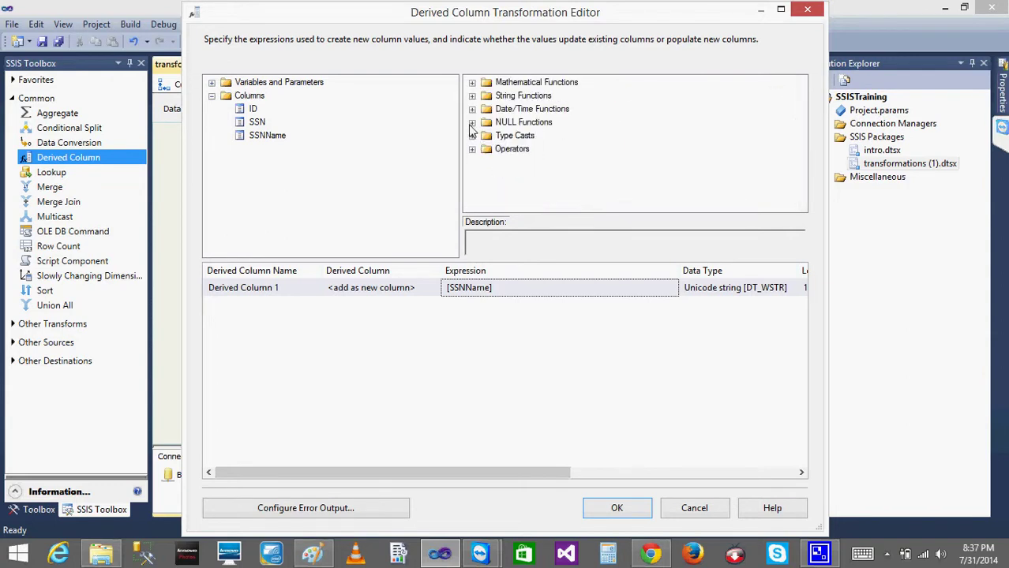
click(473, 123)
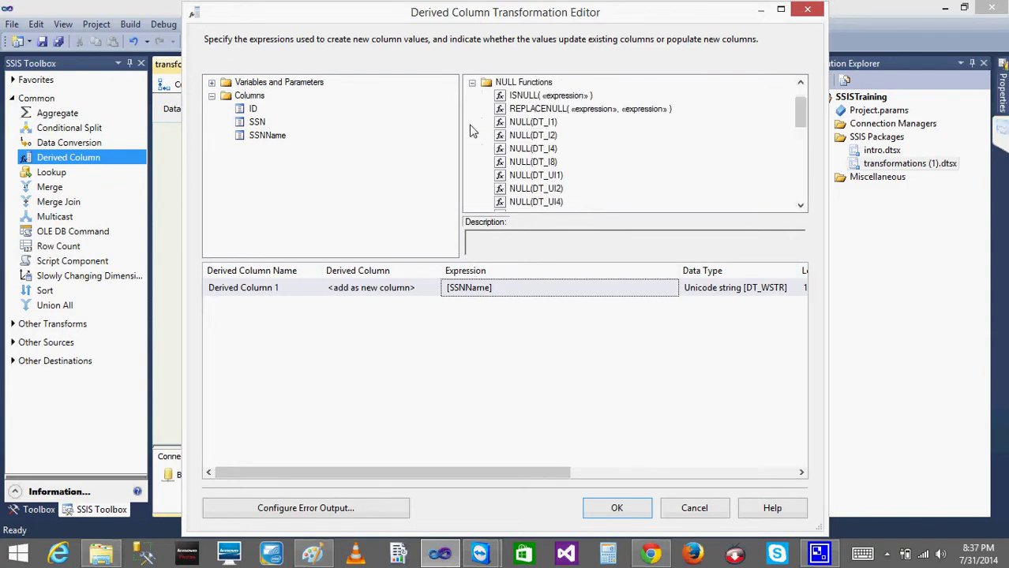
click(472, 83)
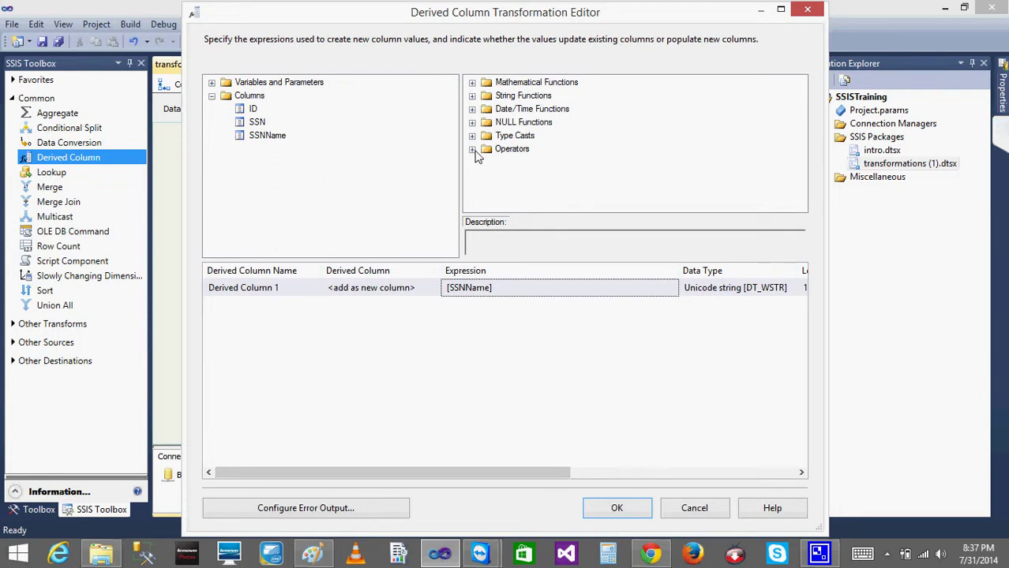
click(474, 151)
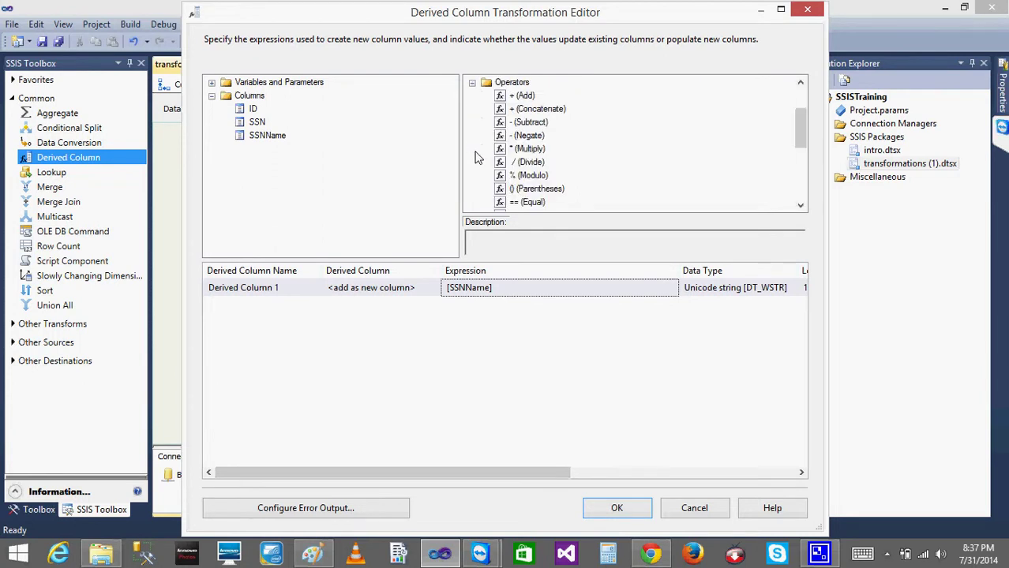
click(472, 84)
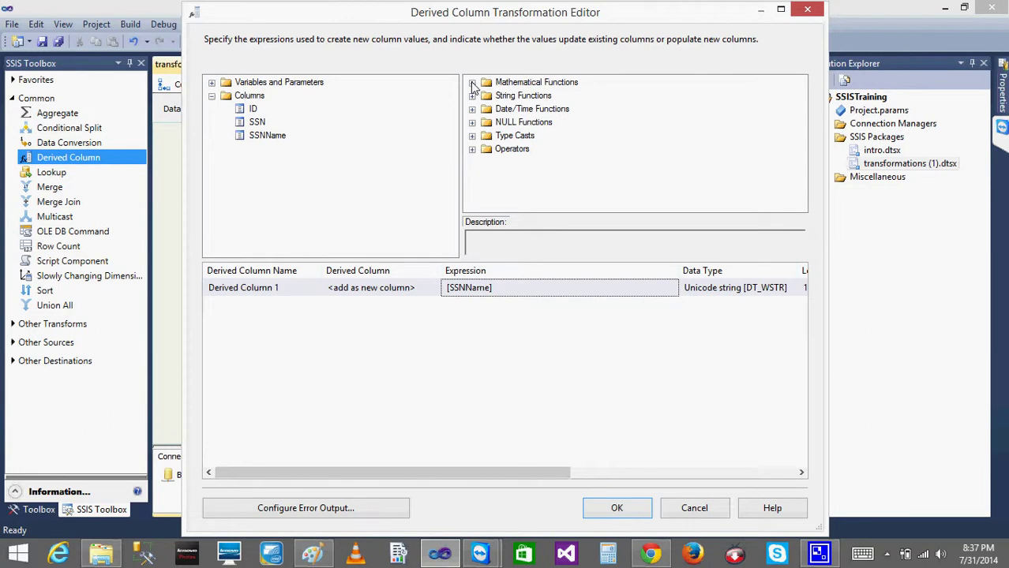
click(473, 83)
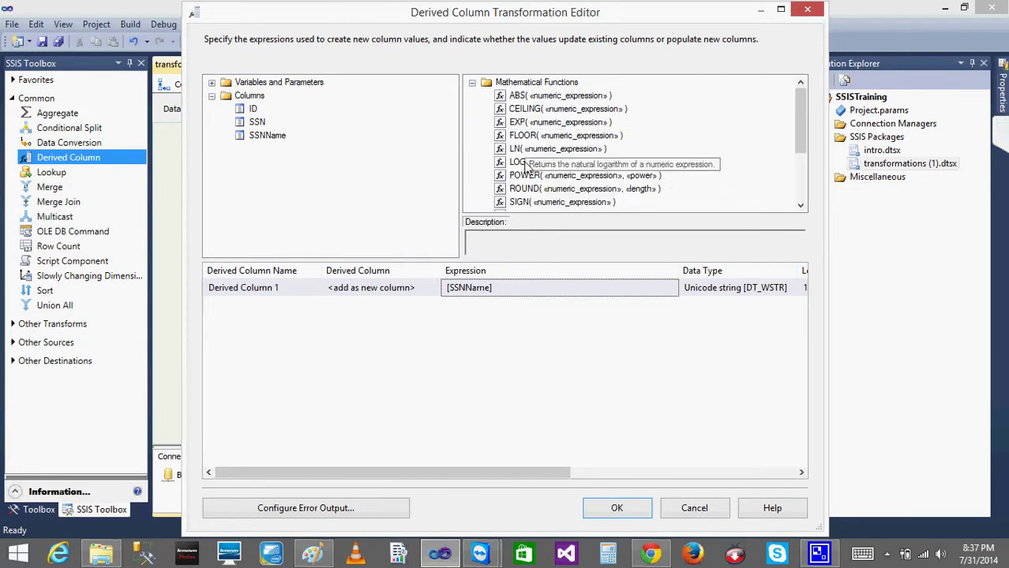
click(473, 82)
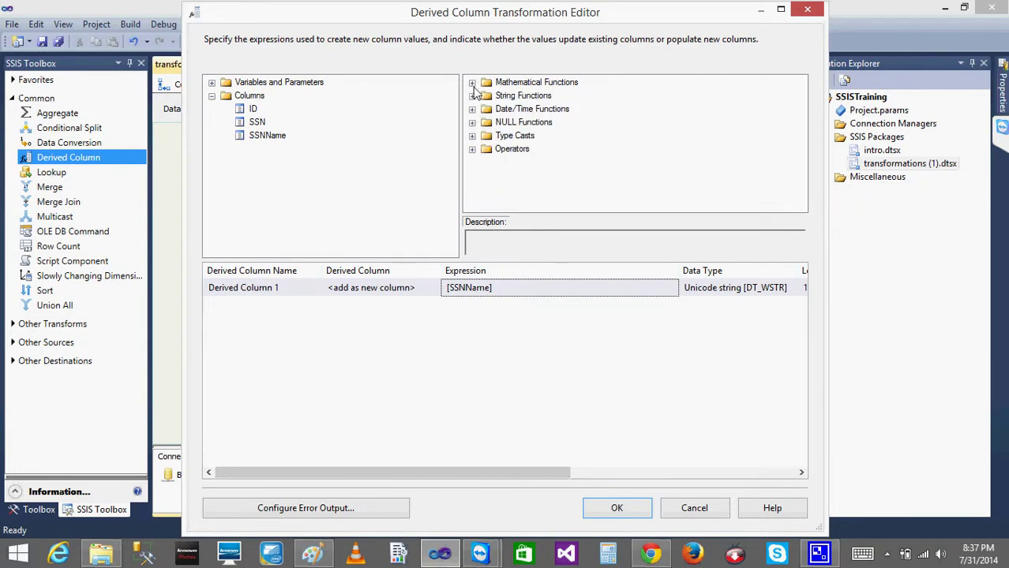
Check the handwritten plan of derived columns in Paint and return to the Derived Column Transformation Editor
click(505, 286)
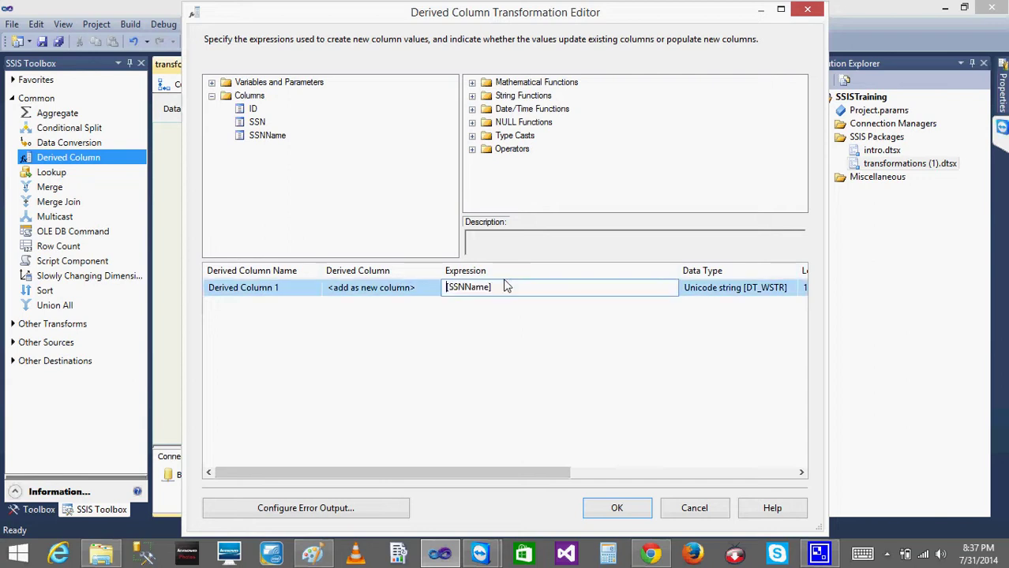
click(313, 555)
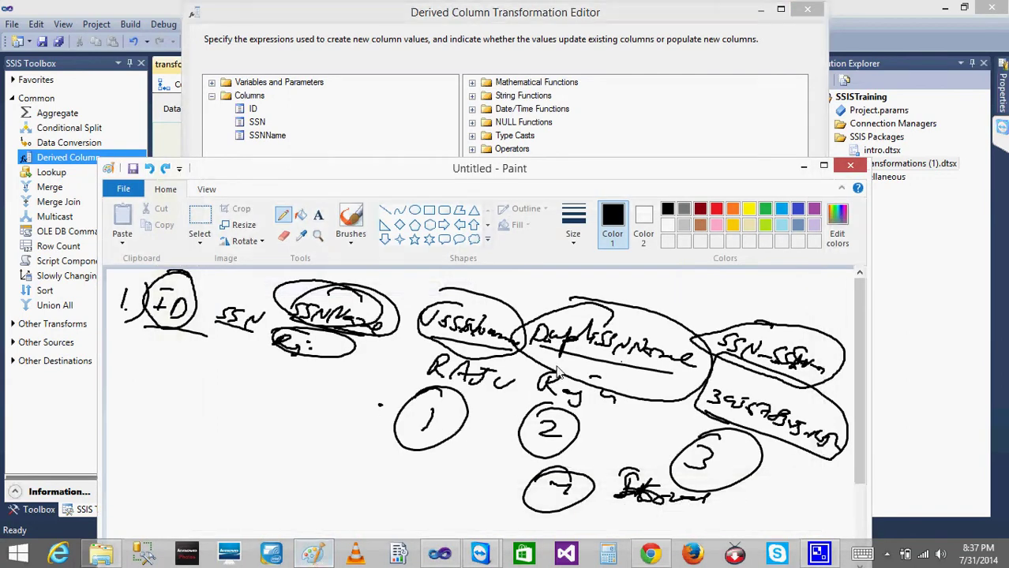
click(803, 166)
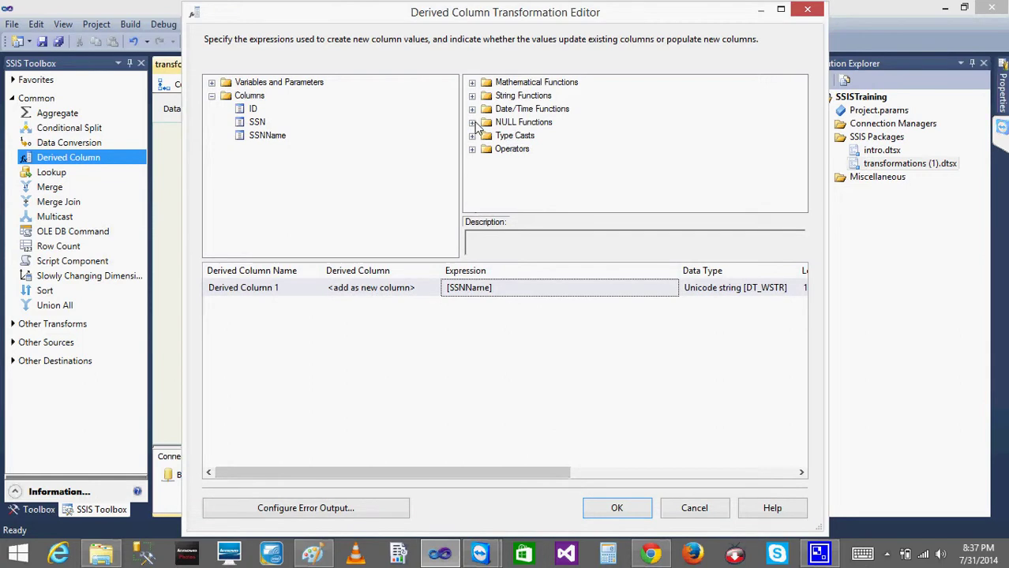
Replace the first derived column's [SSNName] expression with the UPPER string function template
click(473, 95)
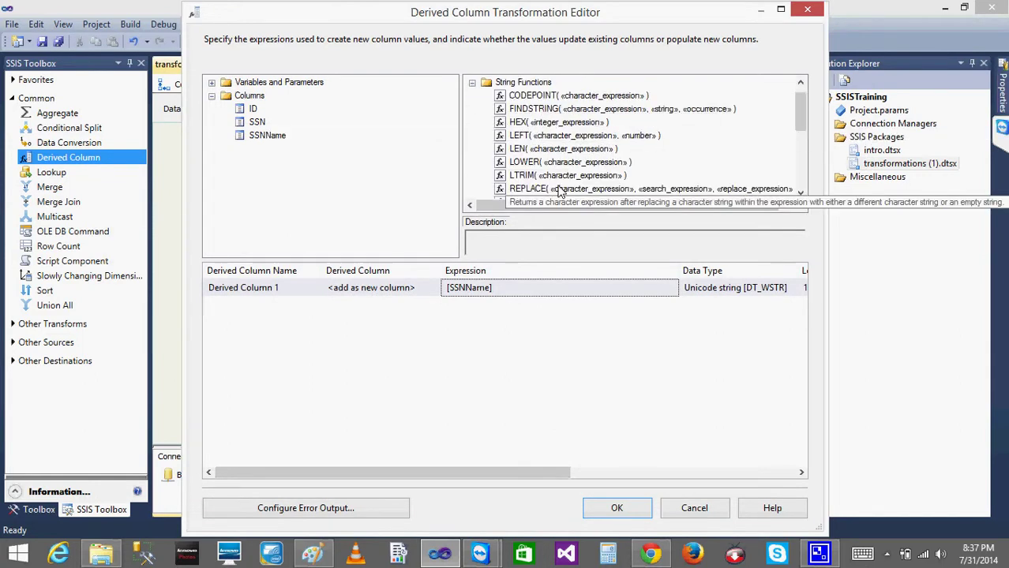
drag(802, 111, 801, 157)
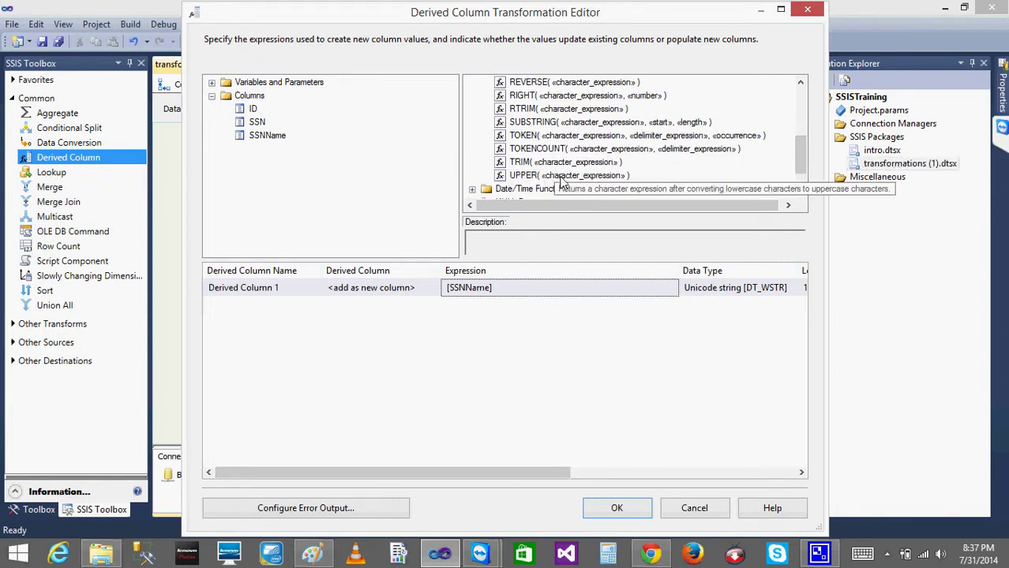
click(445, 295)
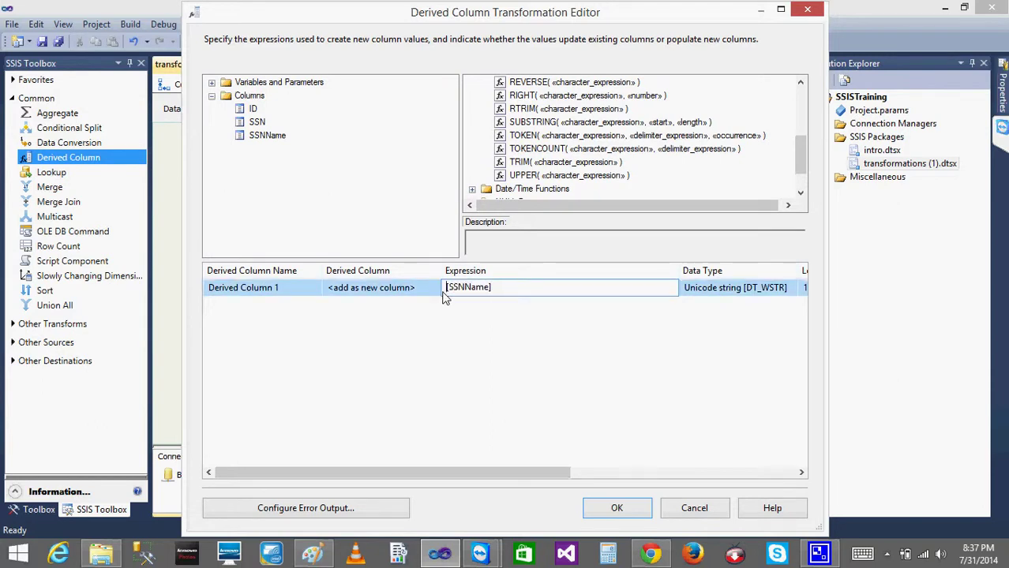
key(ctrl+a)
key(ctrl+c)
key(Delete)
text(am)
click(550, 293)
key(BackSpace)
key(BackSpace)
key(BackSpace)
key(BackSpace)
key(BackSpace)
key(BackSpace)
key(BackSpace)
key(BackSpace)
key(BackSpace)
key(BackSpace)
key(BackSpace)
key(BackSpace)
key(BackSpace)
key(BackSpace)
drag(568, 175, 474, 292)
click(503, 289)
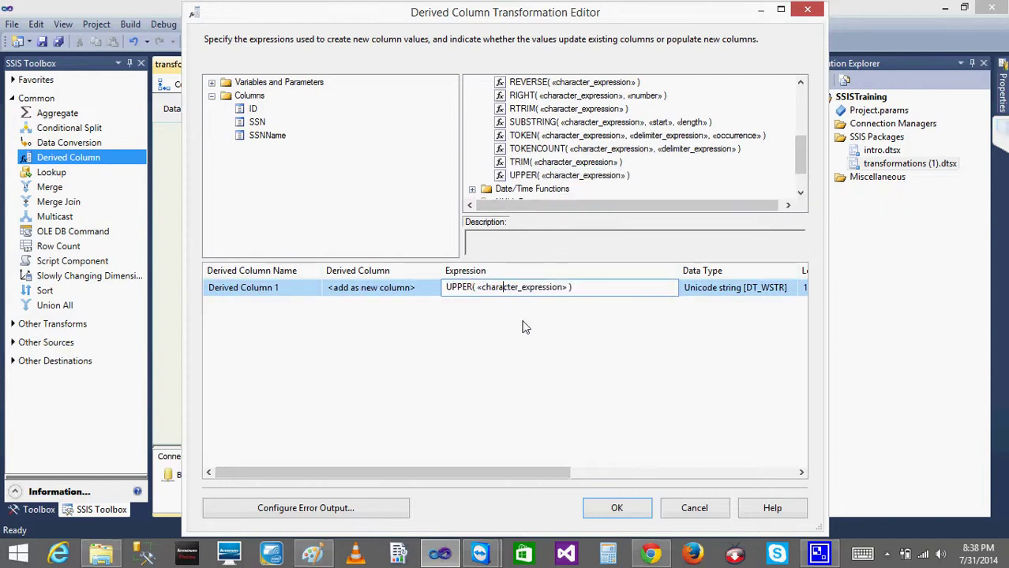
Replace the UPPER function's character_expression placeholder with [SSNName]
click(266, 135)
double_click(523, 289)
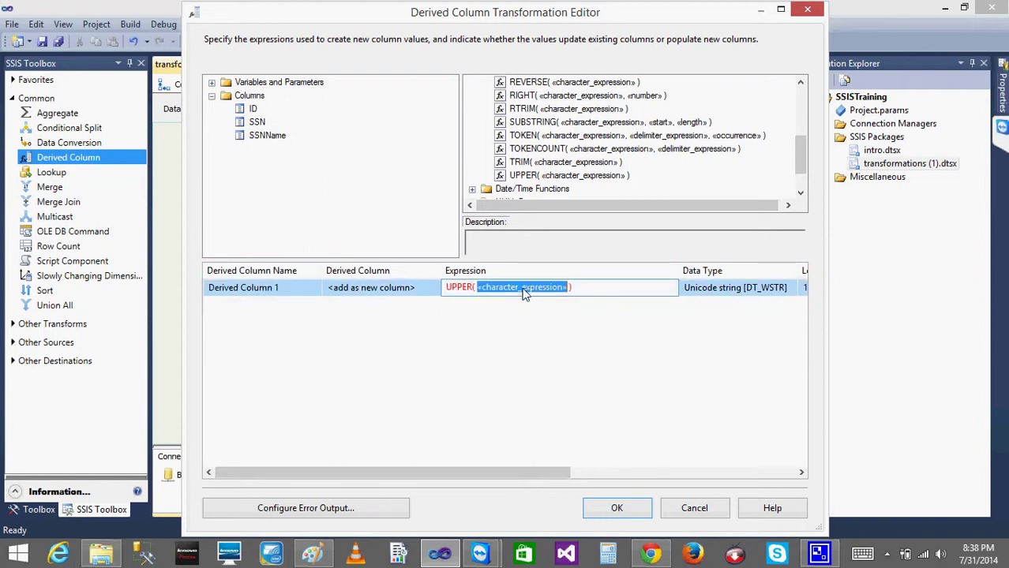
key(ctrl+v)
click(484, 307)
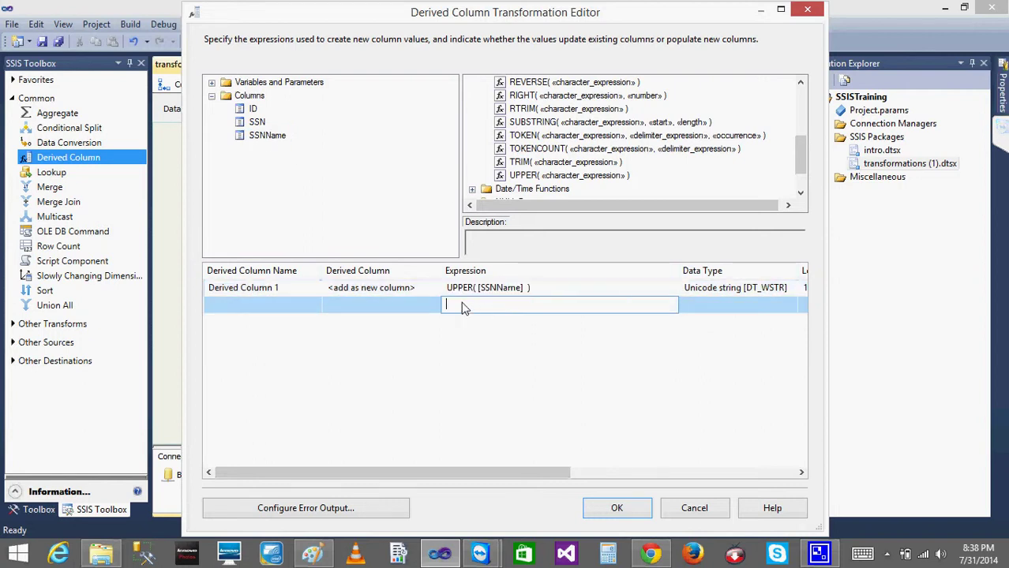
Rename the first derived column as UPPERSSNName
click(293, 287)
key(BackSpace)
key(BackSpace)
key(BackSpace)
key(BackSpace)
key(BackSpace)
key(BackSpace)
key(BackSpace)
key(BackSpace)
key(BackSpace)
key(BackSpace)
key(BackSpace)
key(BackSpace)
key(BackSpace)
key(BackSpace)
key(BackSpace)
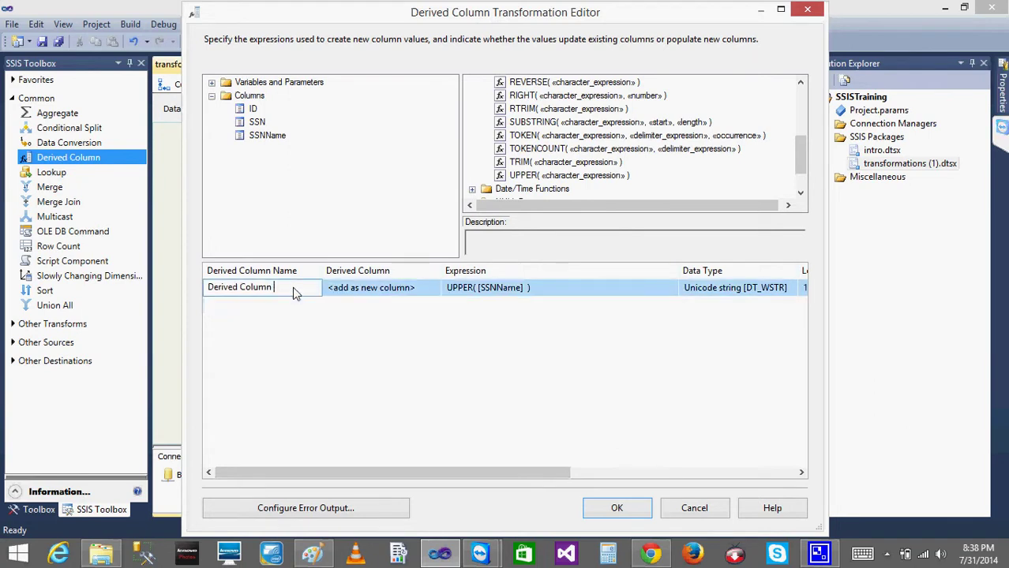
text(UPPER)
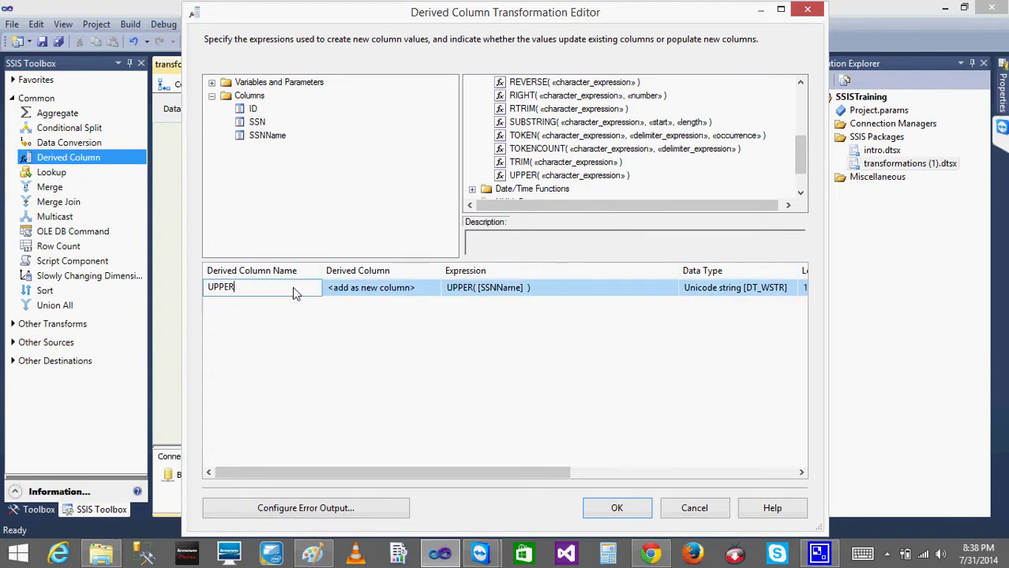
text(SSN)
click(207, 214)
click(594, 338)
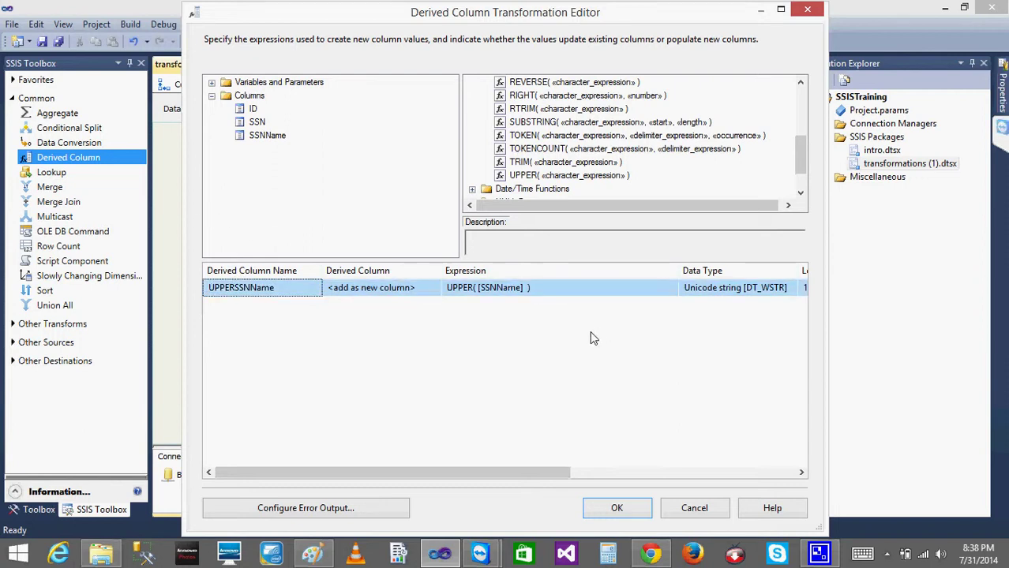
Add a second derived column with the expression [SSNName] and name it DupliCateSSNName
click(267, 135)
click(501, 306)
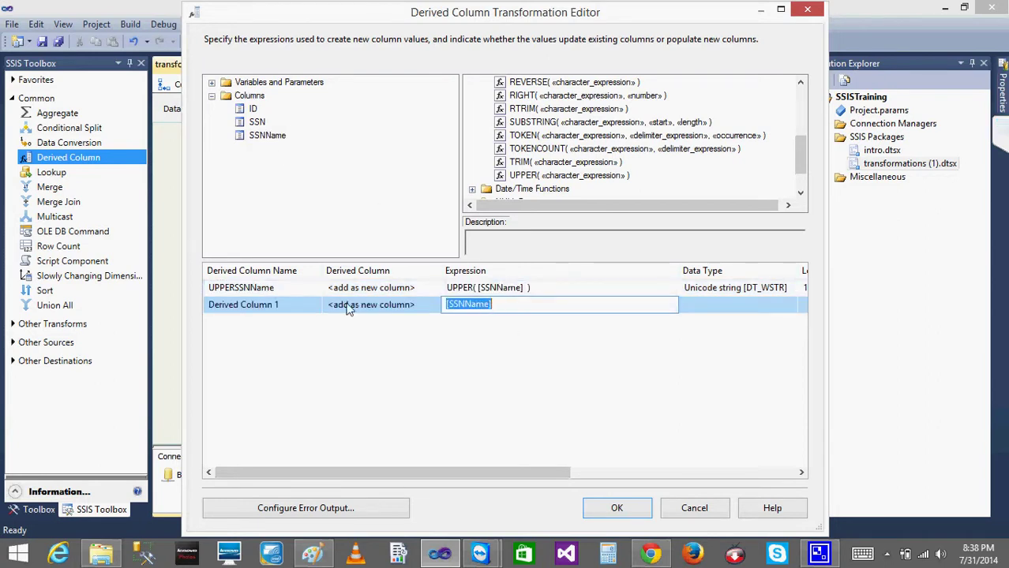
click(276, 306)
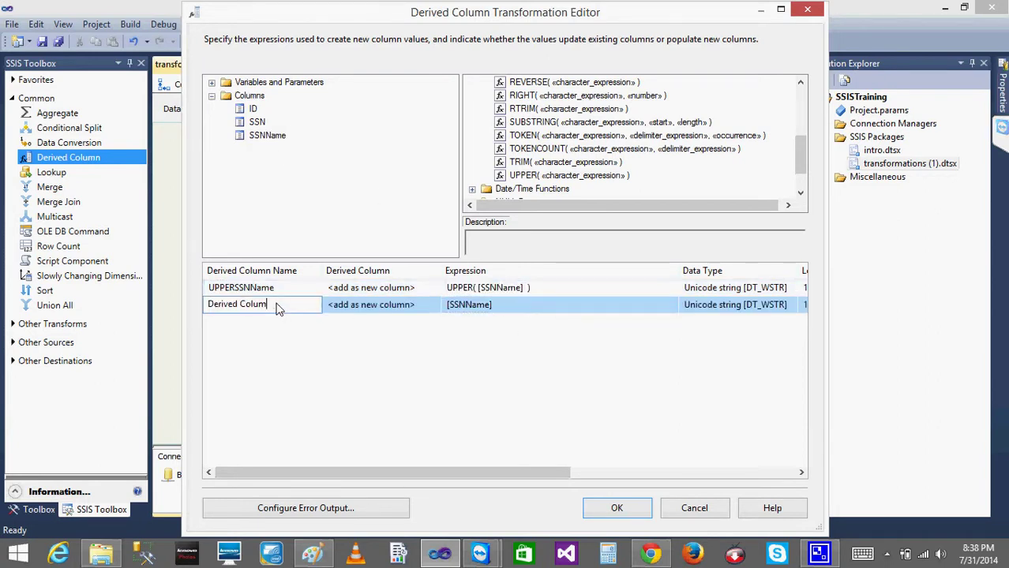
key(BackSpace)
key(BackSpace)
key(BackSpace)
key(BackSpace)
key(BackSpace)
key(BackSpace)
key(BackSpace)
key(BackSpace)
key(BackSpace)
key(BackSpace)
key(BackSpace)
key(BackSpace)
key(BackSpace)
Add a third derived column that joins both fields with the expression [SSN]+"-"+ [SSNName]
click(483, 322)
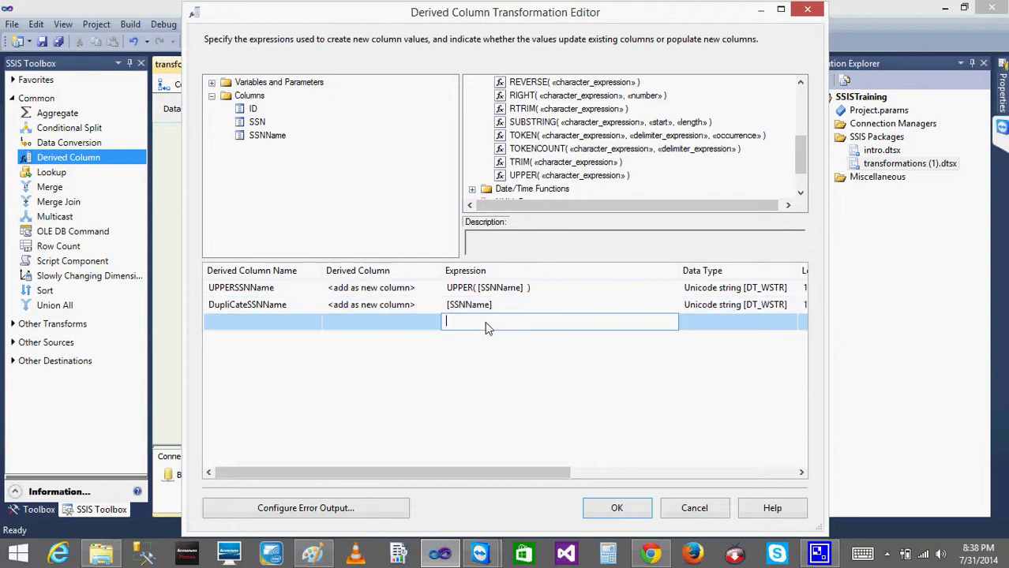
drag(261, 135, 447, 327)
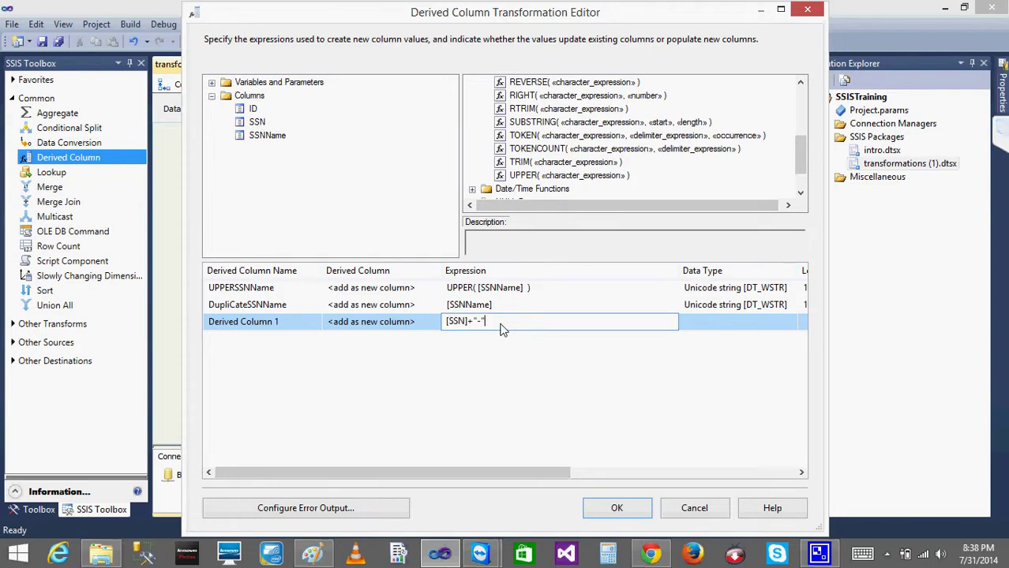
drag(260, 135, 516, 325)
click(482, 345)
Rename the third derived column as SSN_SSNName
click(282, 322)
click(282, 322)
text(Deri)
key(BackSpace)
key(BackSpace)
key(BackSpace)
key(BackSpace)
text(SSN_)
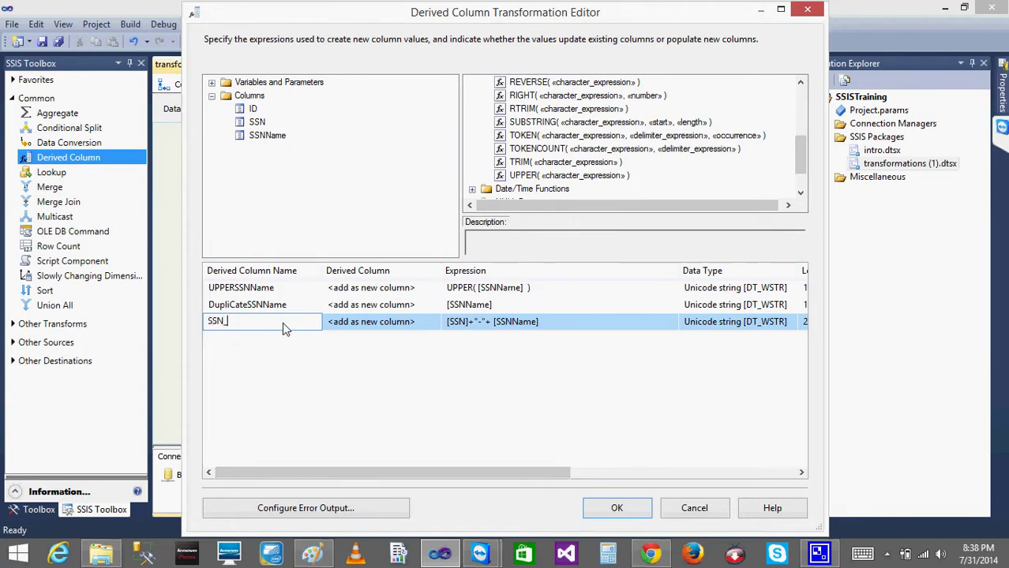
text(SSNName)
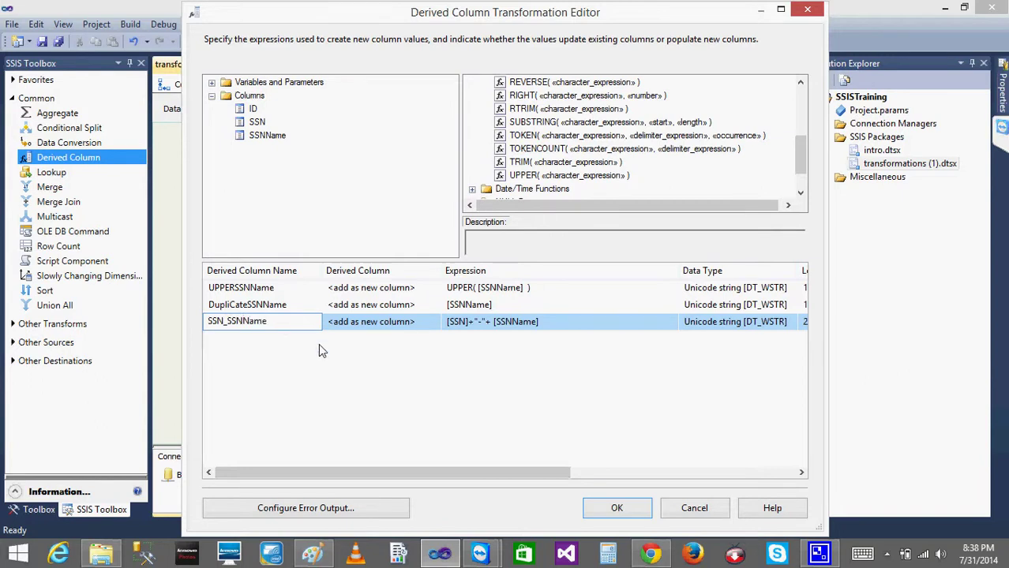
click(318, 343)
Add a fourth derived column with a type cast applied to the SSN column, using the expression (DT_UI8) [SSN]
click(466, 342)
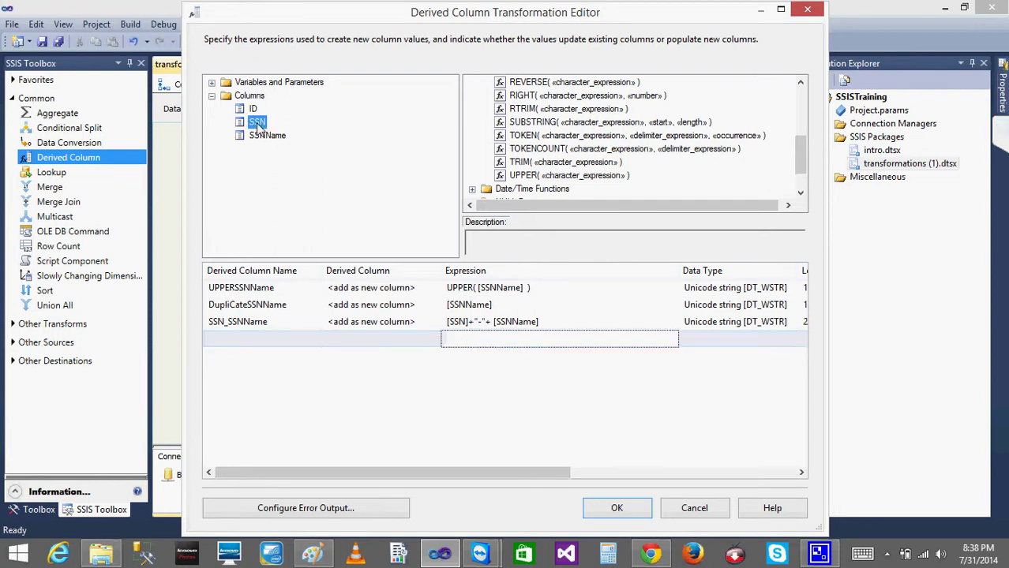
text([SSN])
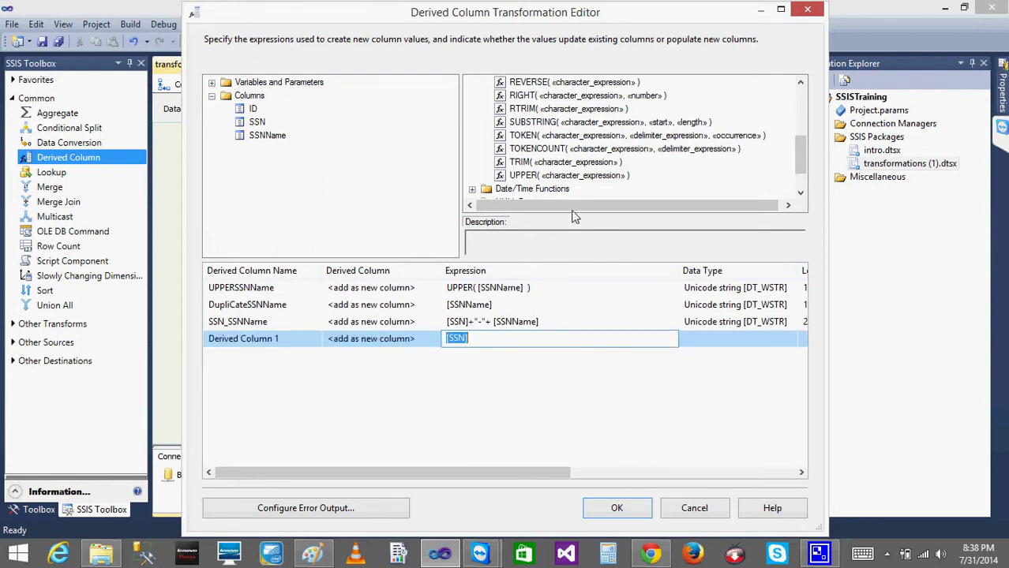
drag(802, 161, 801, 102)
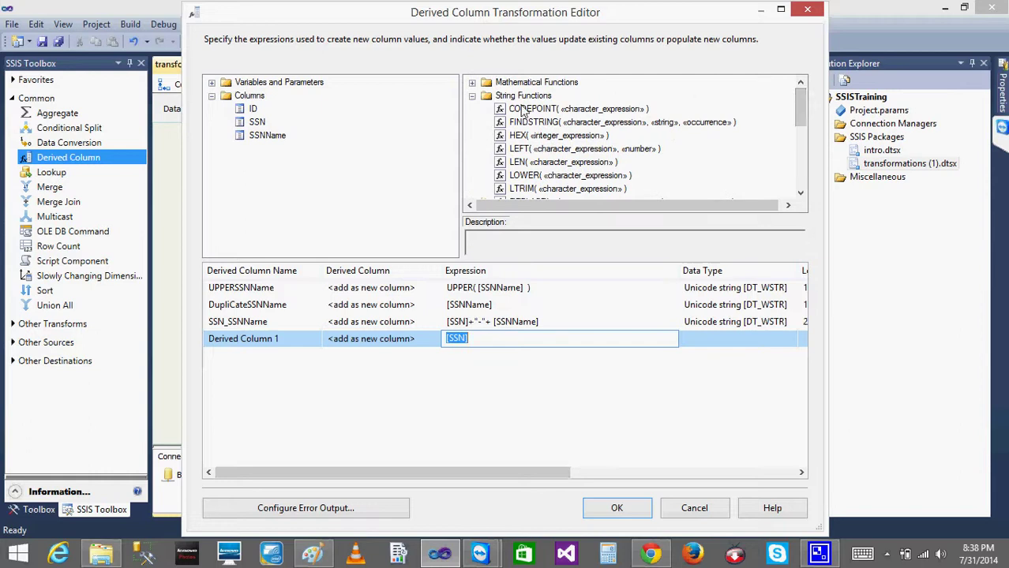
click(472, 97)
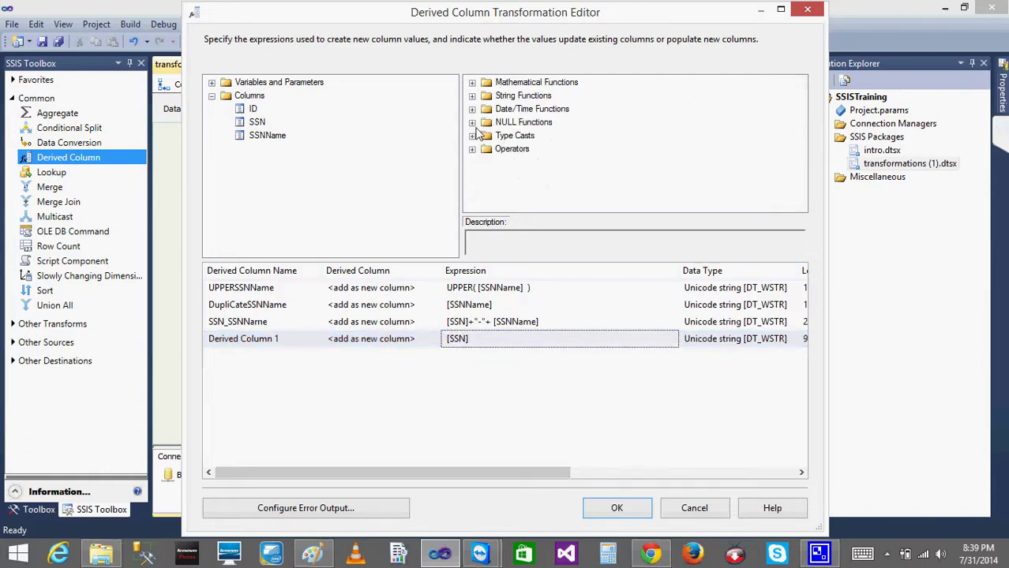
click(473, 136)
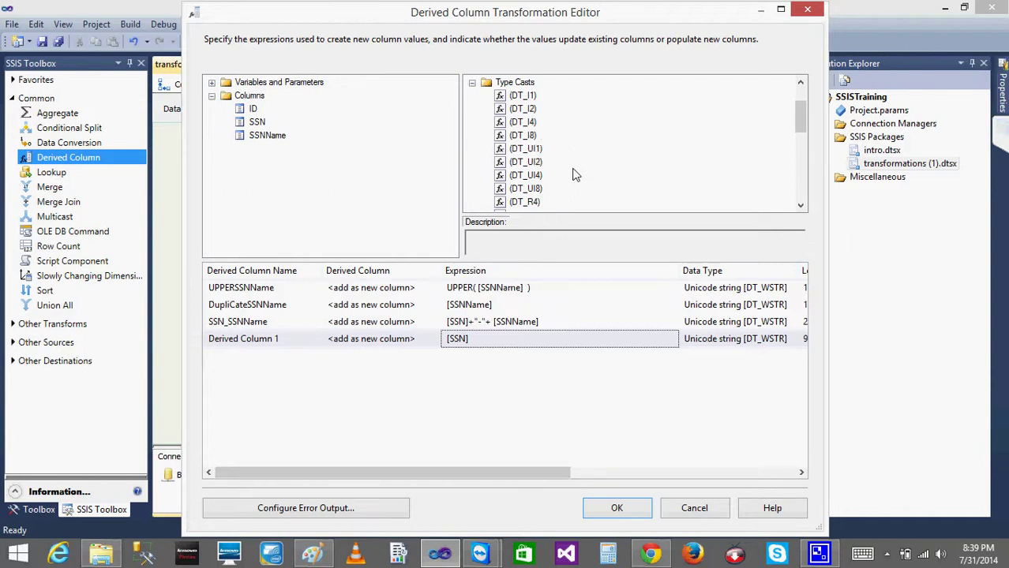
click(528, 176)
click(522, 138)
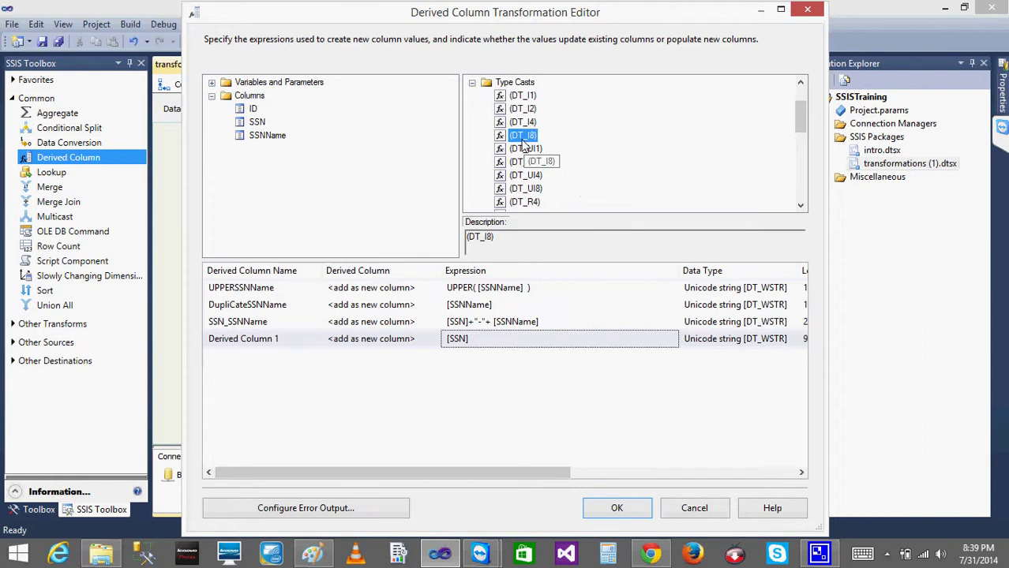
click(524, 190)
drag(525, 190, 462, 342)
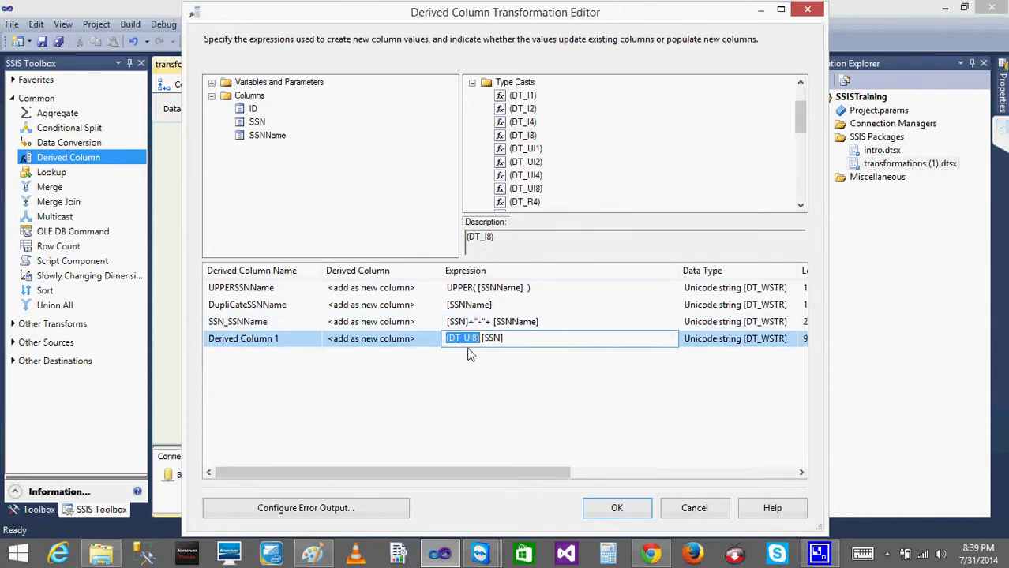
Rename the fourth derived column, the one with the type cast, as ConvertedSSN and apply the Derived Column transformation's settings
click(469, 355)
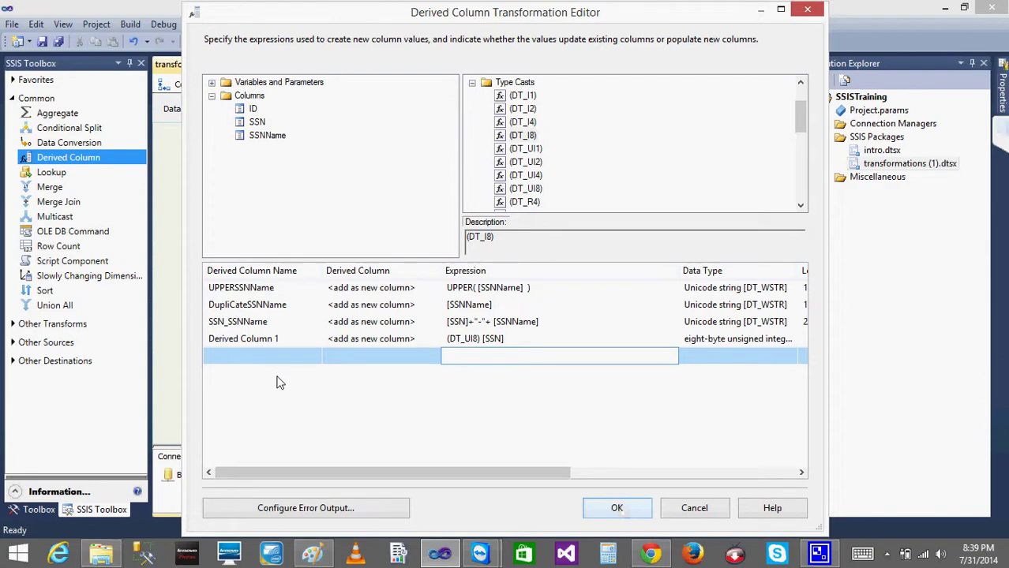
click(281, 338)
click(283, 342)
key(BackSpace)
key(BackSpace)
key(BackSpace)
key(BackSpace)
key(BackSpace)
key(BackSpace)
key(BackSpace)
key(BackSpace)
key(BackSpace)
key(BackSpace)
key(BackSpace)
key(BackSpace)
key(BackSpace)
key(BackSpace)
text(Converted)
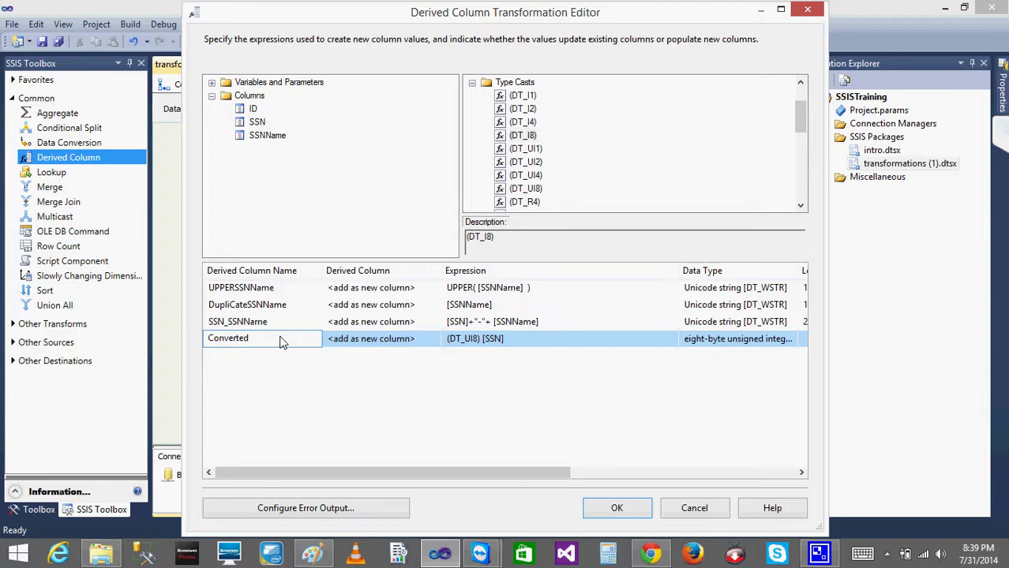
text(SSN)
click(616, 509)
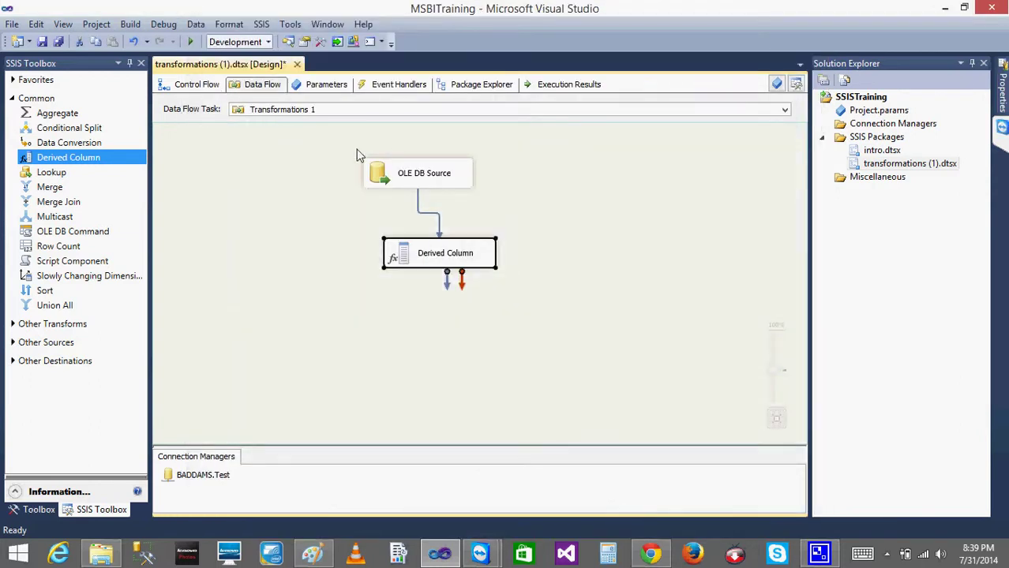
Add an OLE DB Destination below the Derived Column transformation and connect the transformation's regular output to it
click(13, 361)
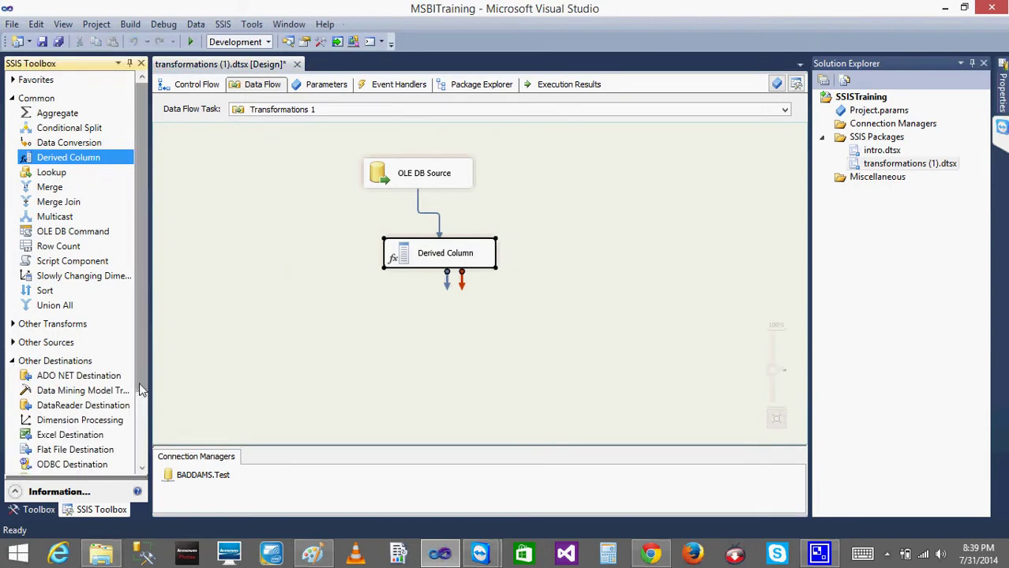
scroll(143, 406, down, 2)
click(75, 391)
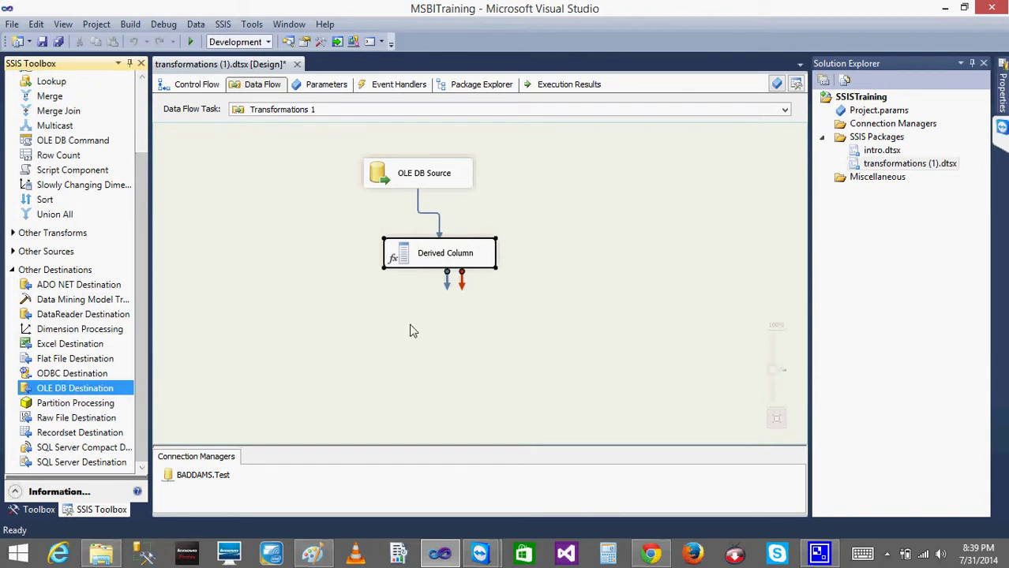
click(416, 322)
click(432, 261)
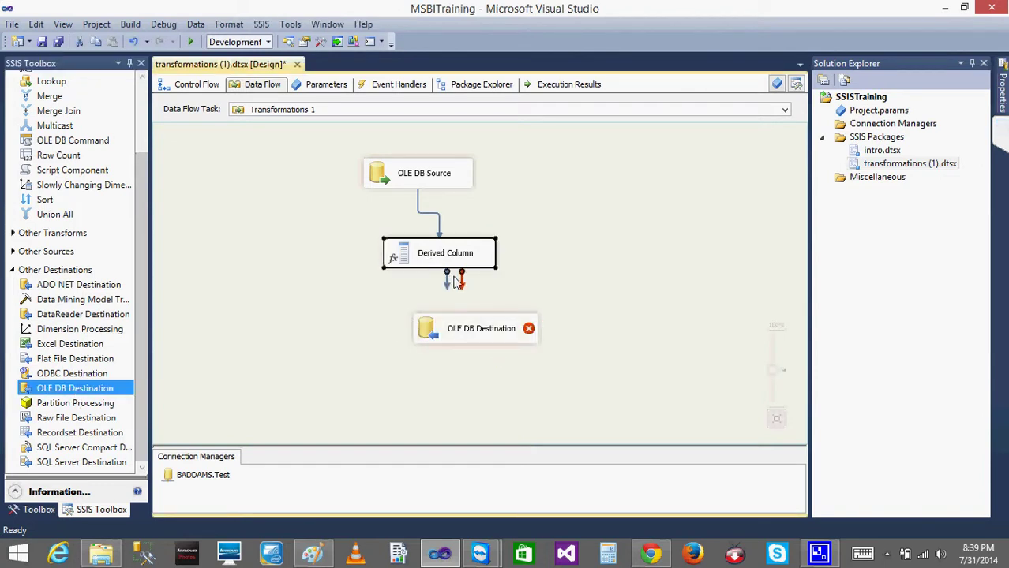
drag(447, 283, 459, 338)
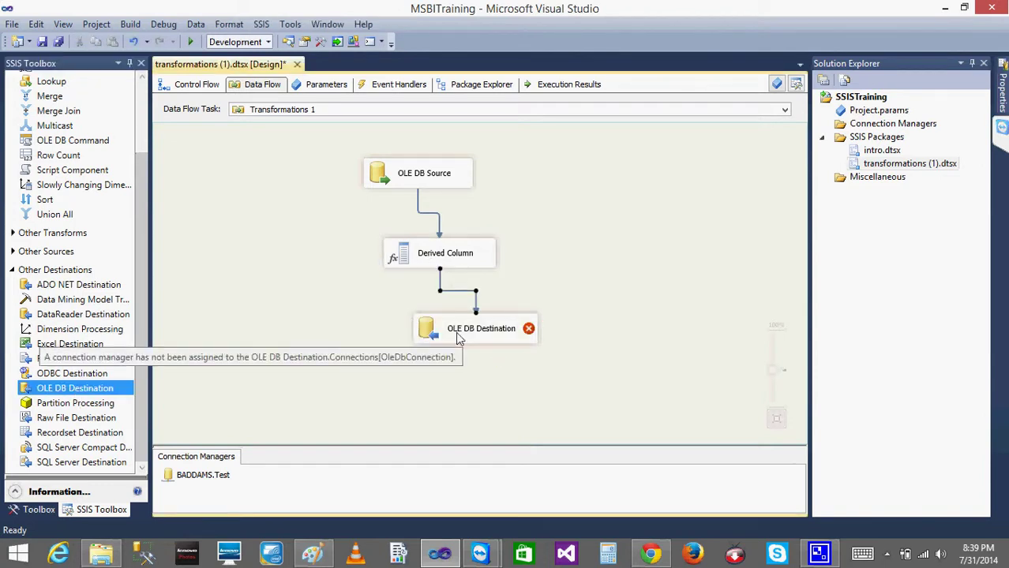
Set the OLE DB Destination's target table to [dbo].[SSISSSNDetails] and accept the automatic column mappings
double_click(459, 338)
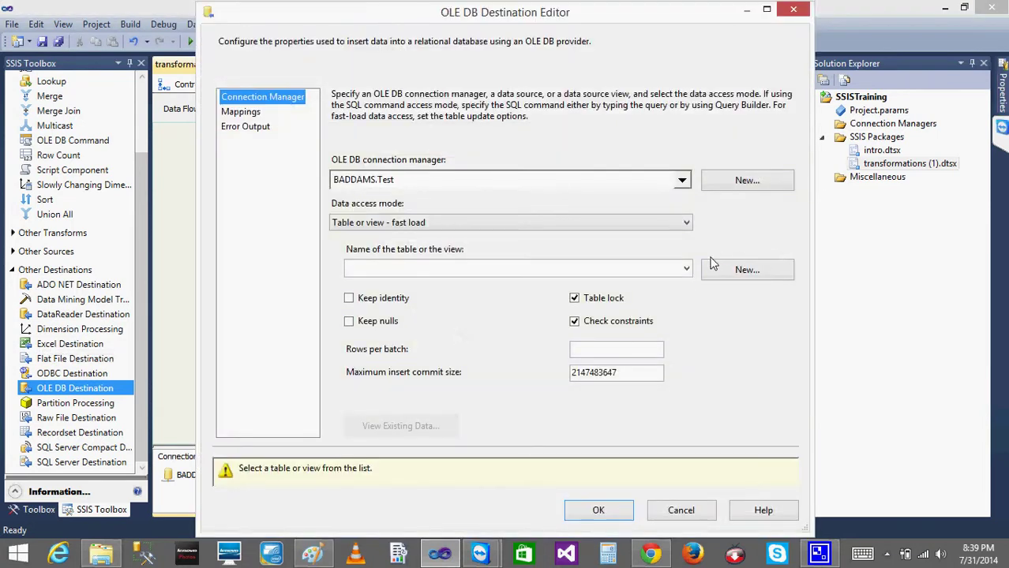
click(686, 268)
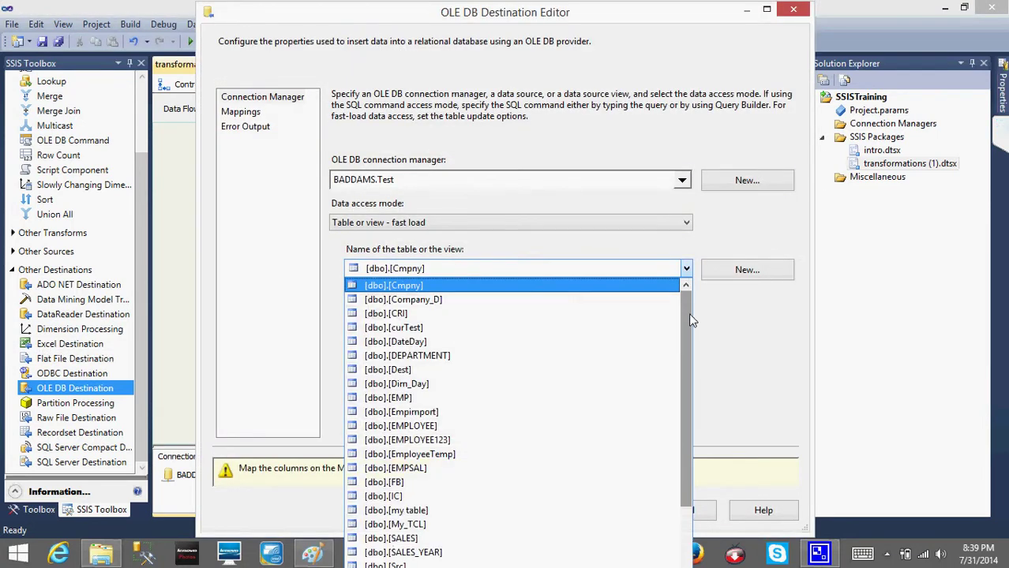
drag(688, 313, 695, 395)
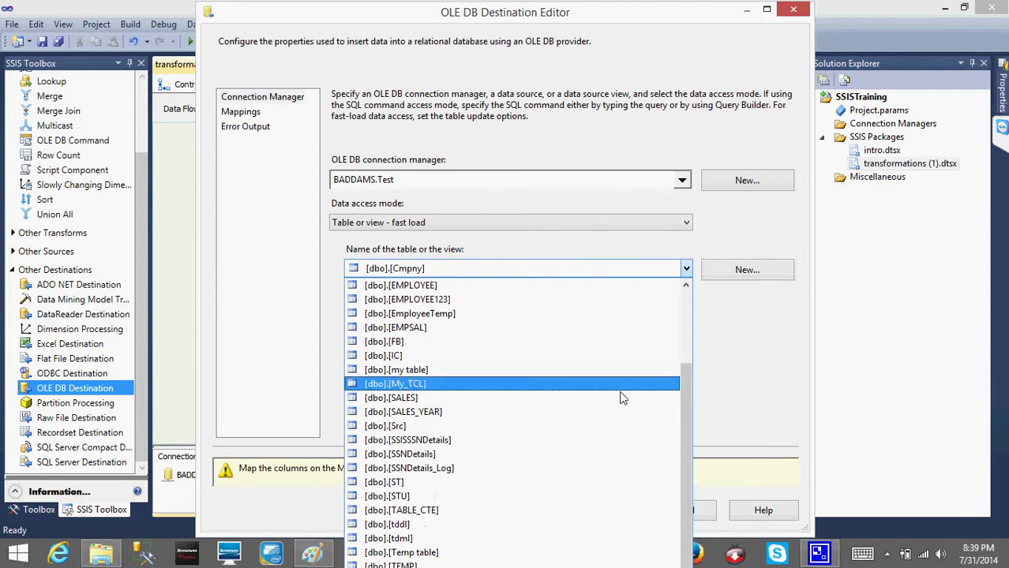
click(411, 440)
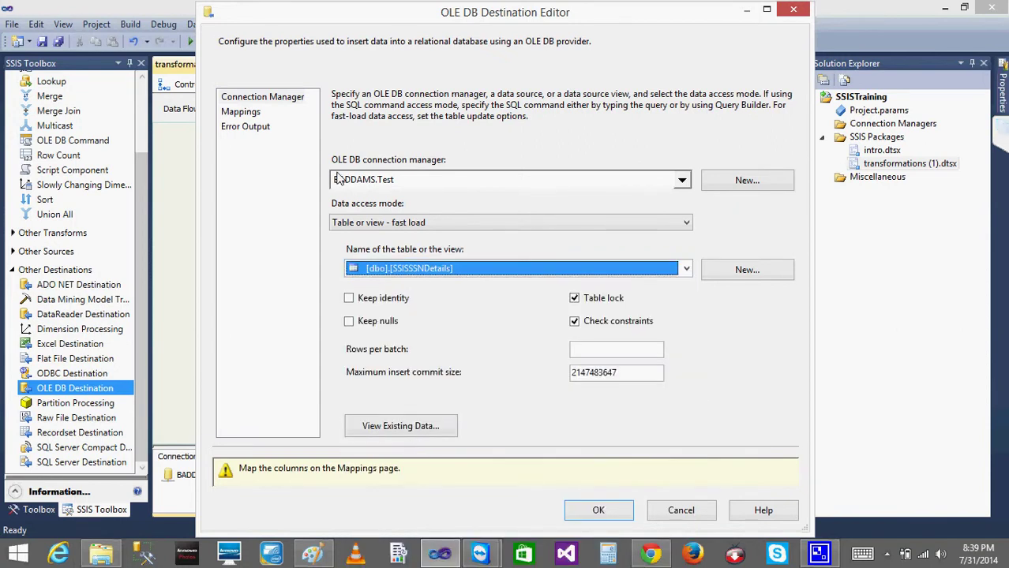
click(239, 112)
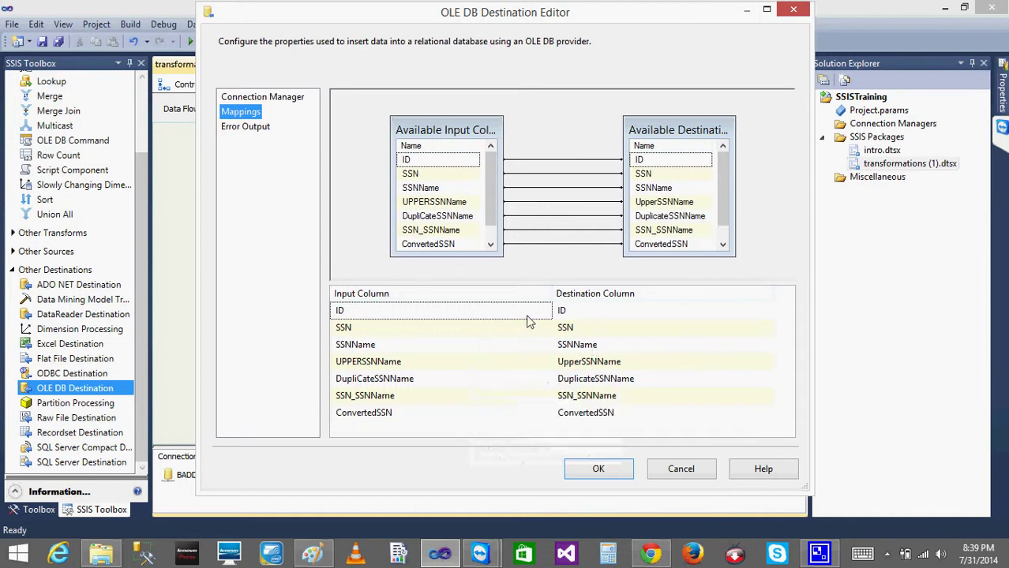
click(613, 470)
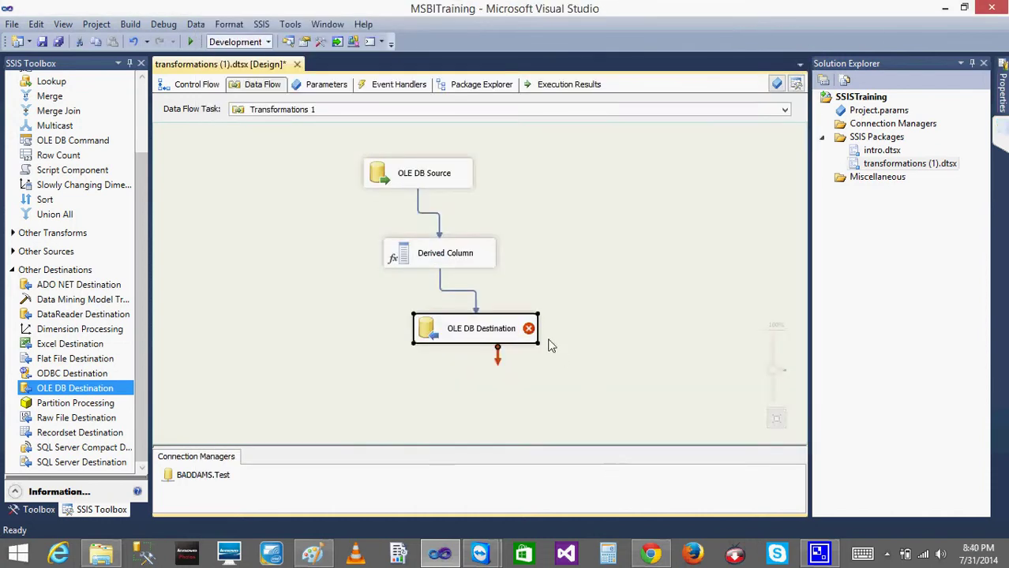
Examine the OLE DB Destination's column mappings, comparing the data types of the UPPERSSNName input column and its destination column
double_click(433, 332)
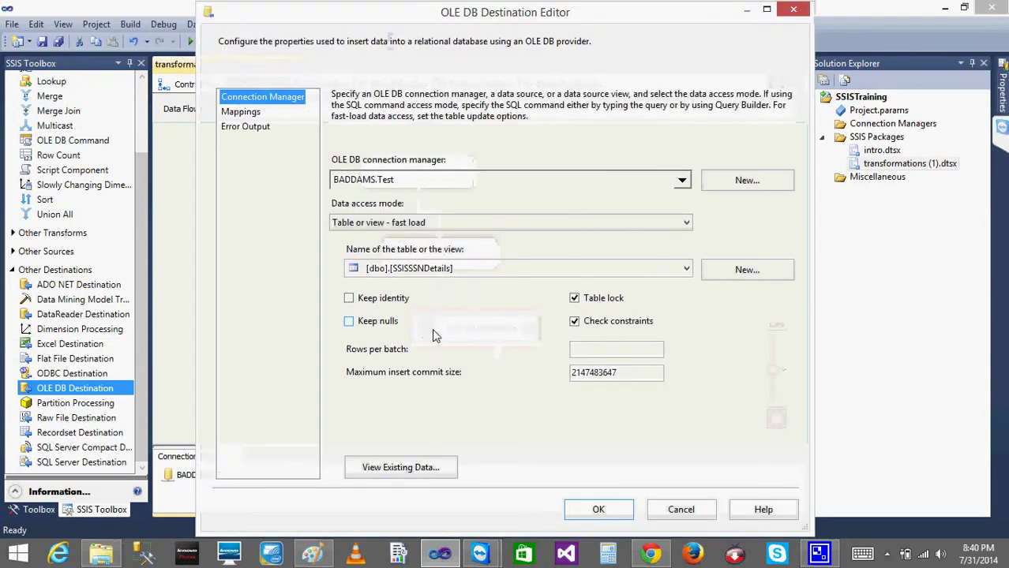
click(224, 113)
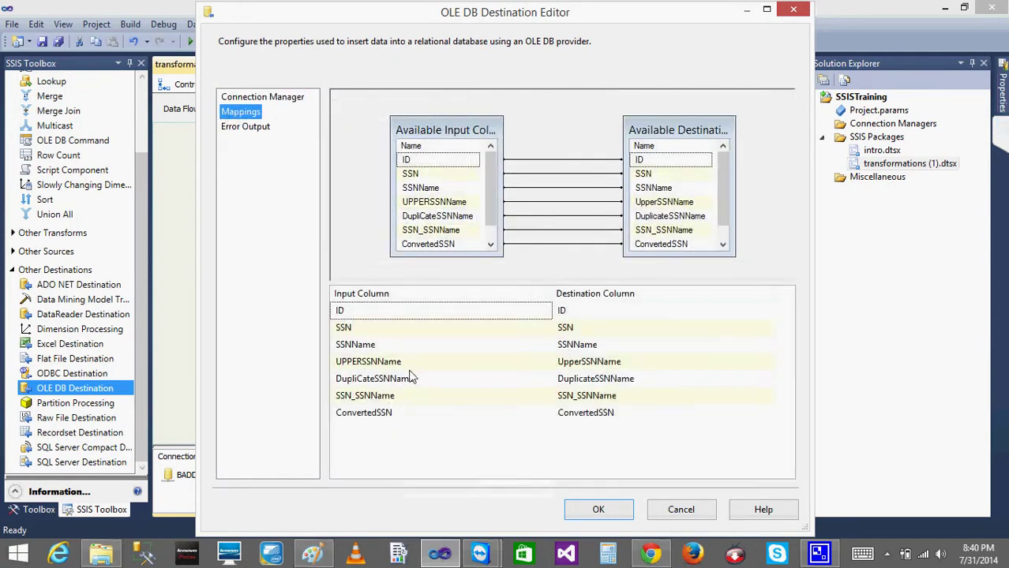
mouse_move(402, 365)
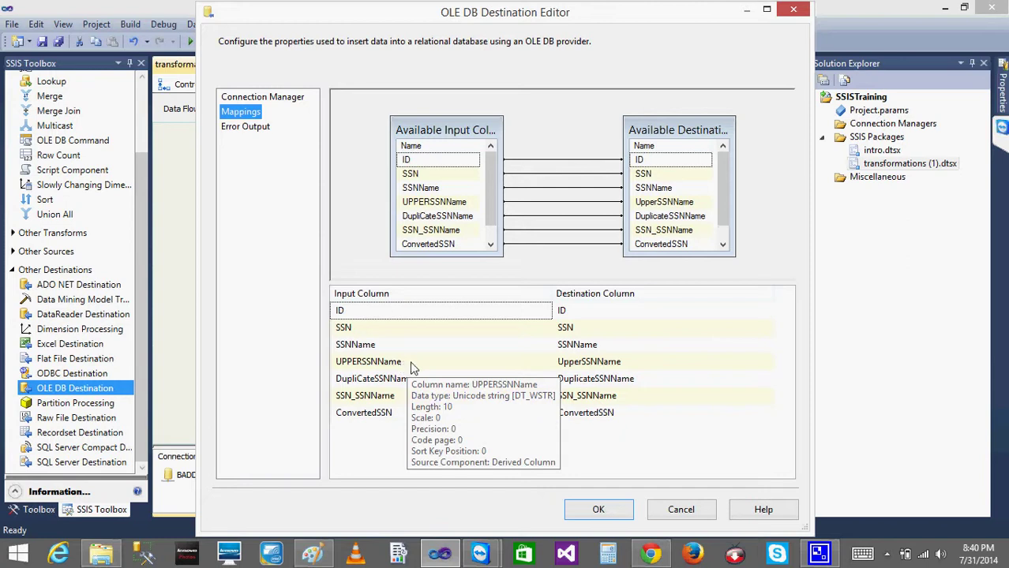
mouse_move(598, 363)
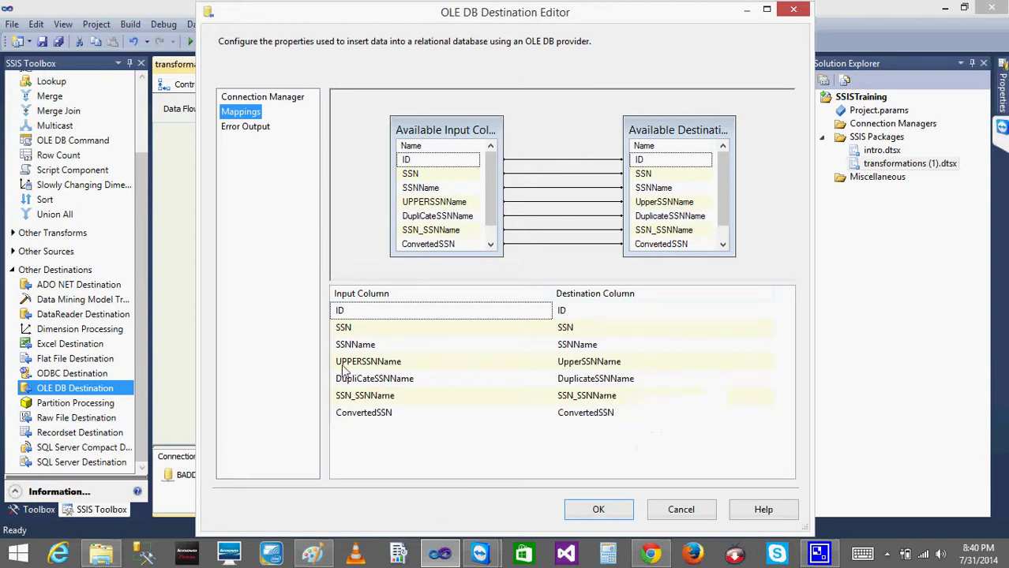
mouse_move(360, 366)
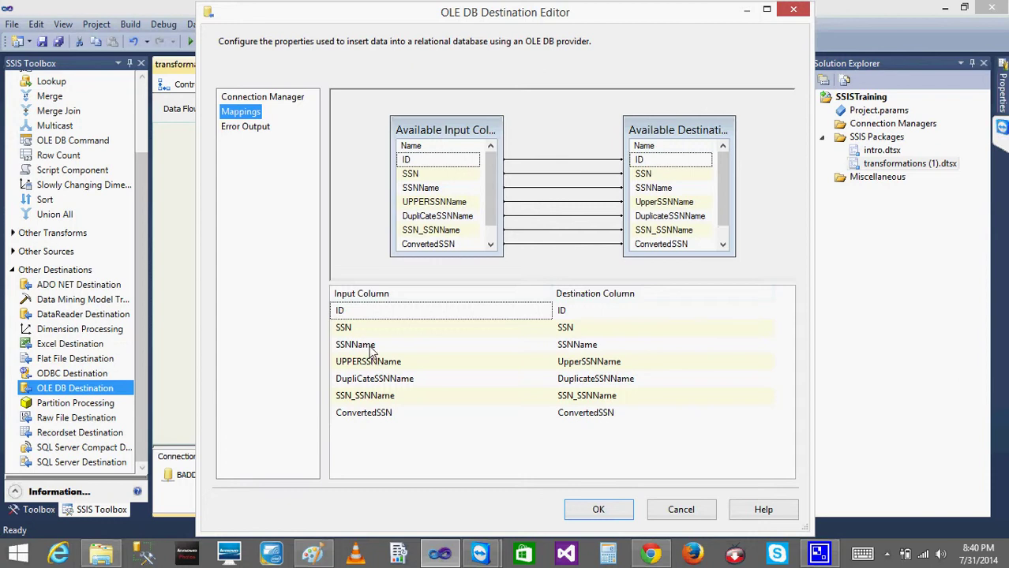
mouse_move(371, 348)
click(597, 510)
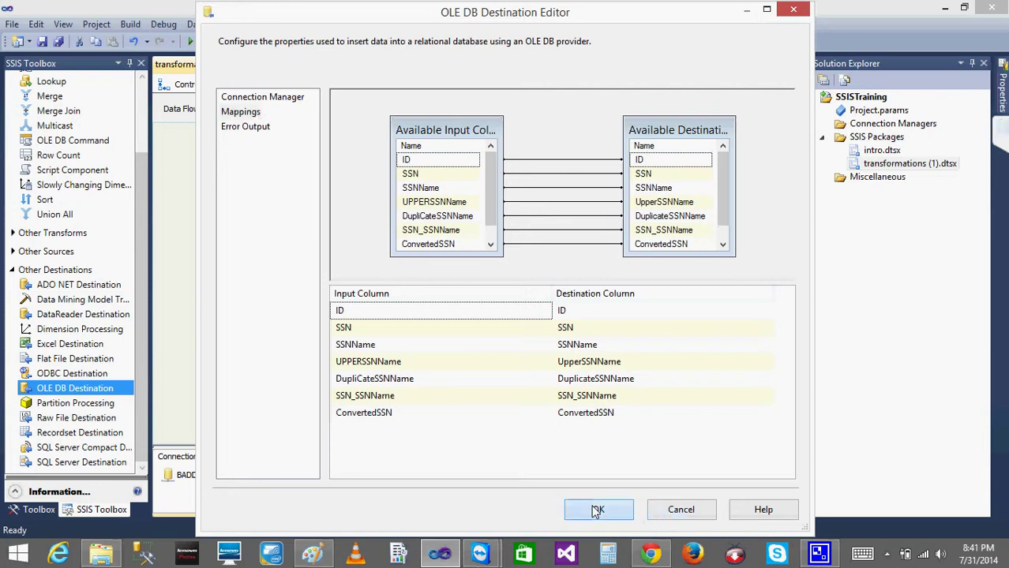
Insert the (DT_STR, «length», «code_page») type cast in front of UPPER(SSNName) in the UPPERSSNName derived column's expression
double_click(437, 255)
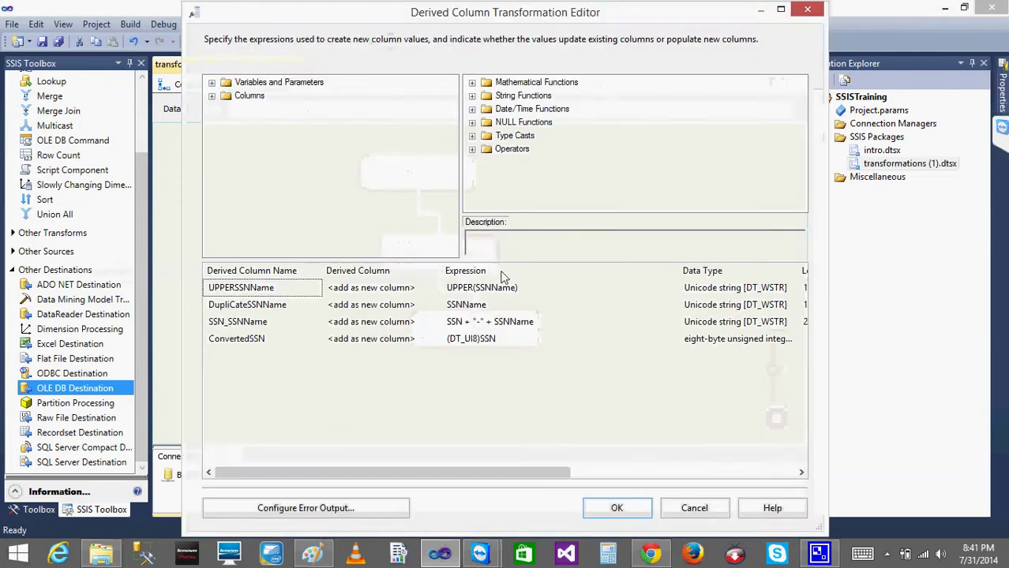
click(754, 292)
click(485, 289)
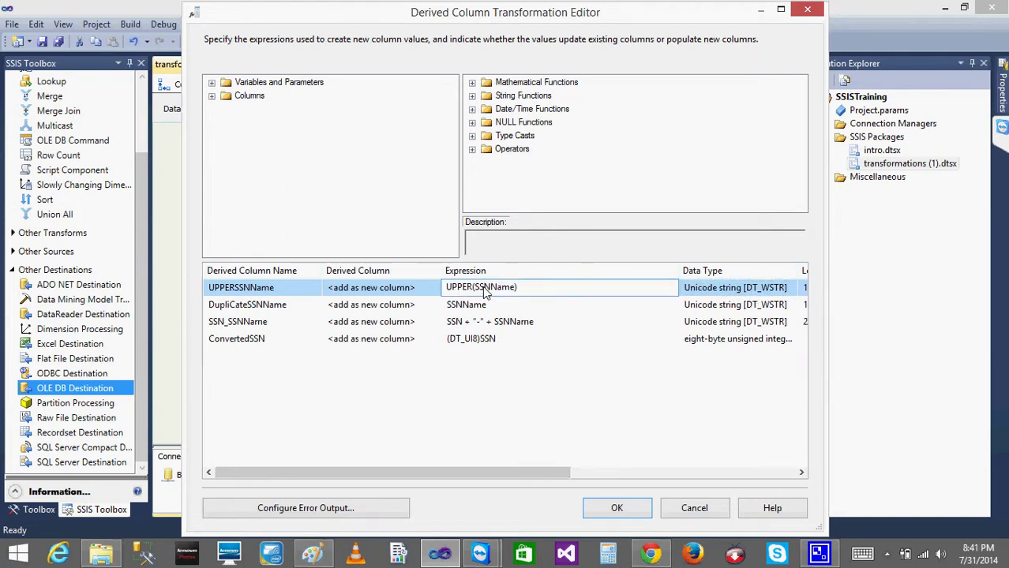
click(472, 136)
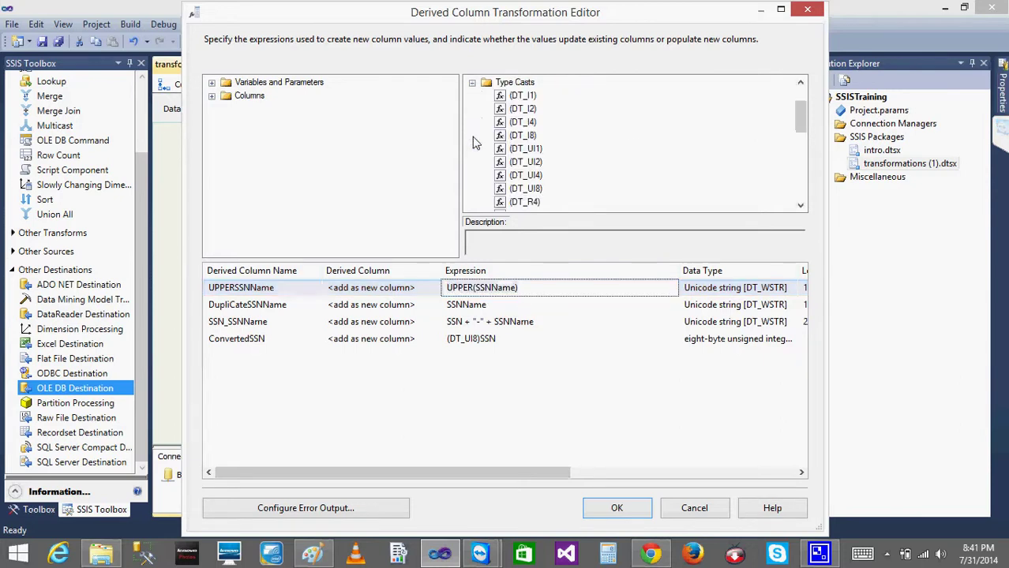
drag(802, 126, 799, 203)
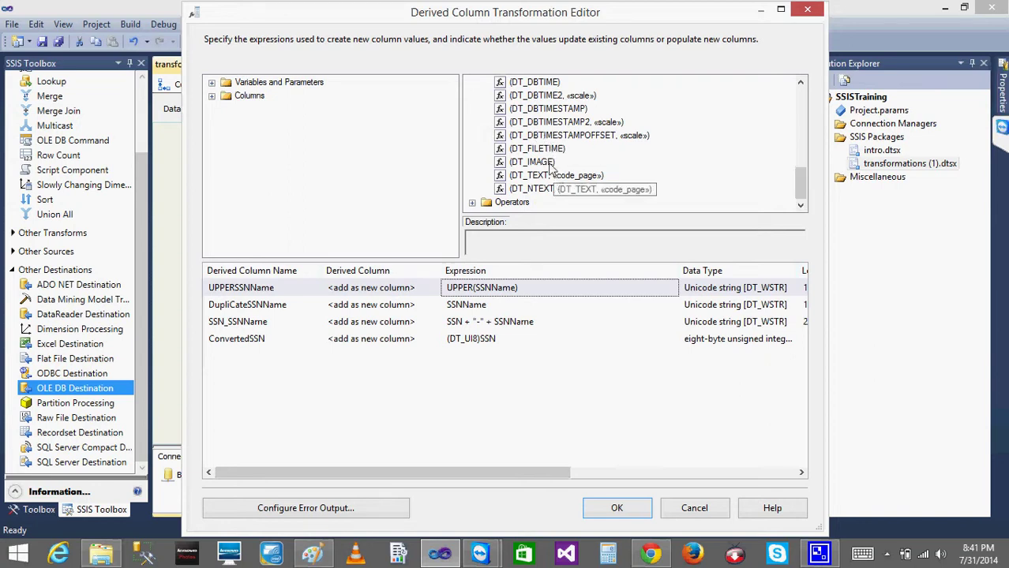
drag(805, 189, 801, 142)
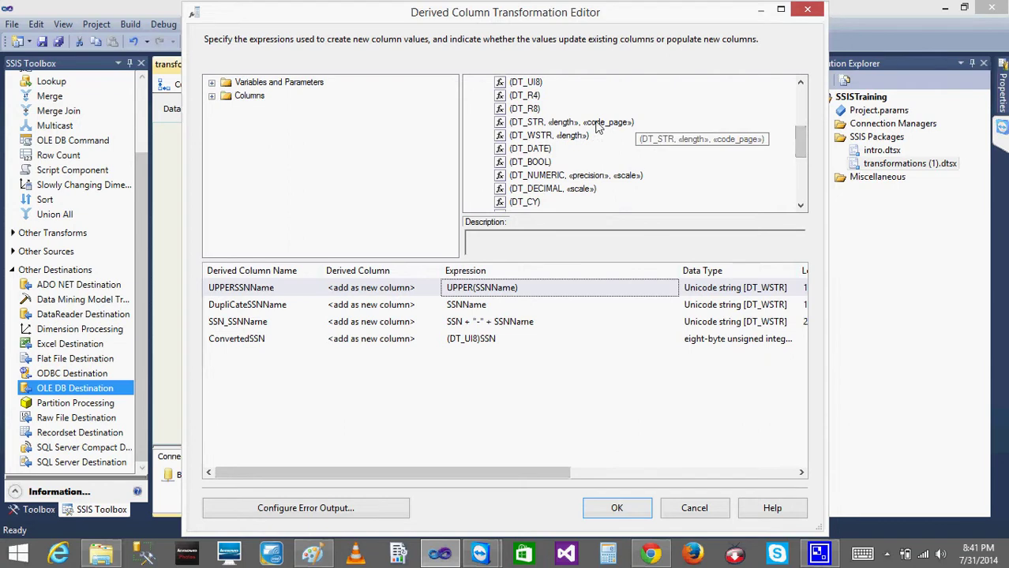
click(527, 124)
drag(527, 123, 449, 288)
click(585, 383)
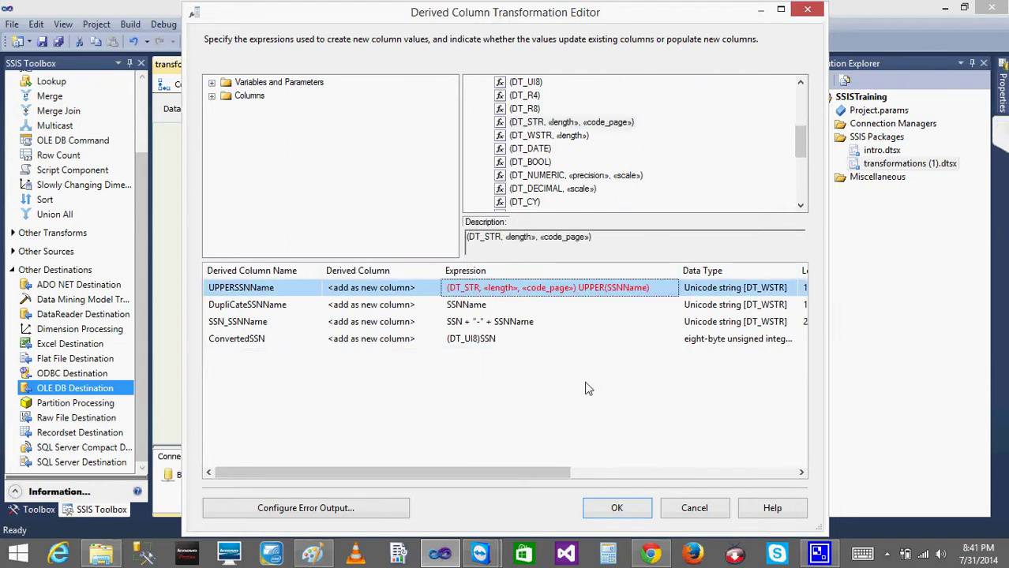
Replace the «length» placeholder in the UPPERSSNName expression's DT_STR cast with 50
click(563, 290)
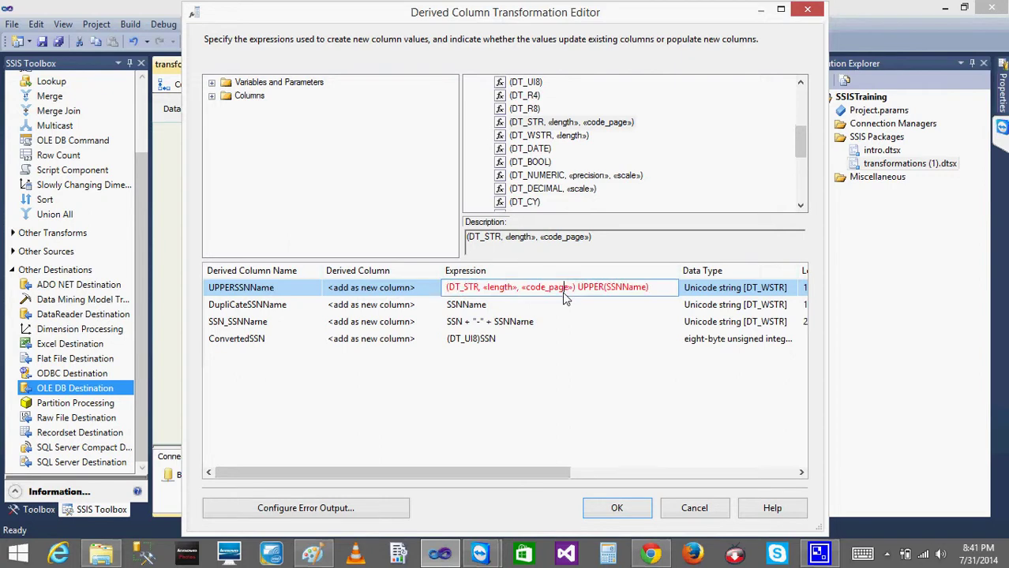
click(486, 289)
key(Delete)
key(Delete)
key(Delete)
key(Delete)
key(Delete)
key(Delete)
key(Delete)
key(Delete)
key(Delete)
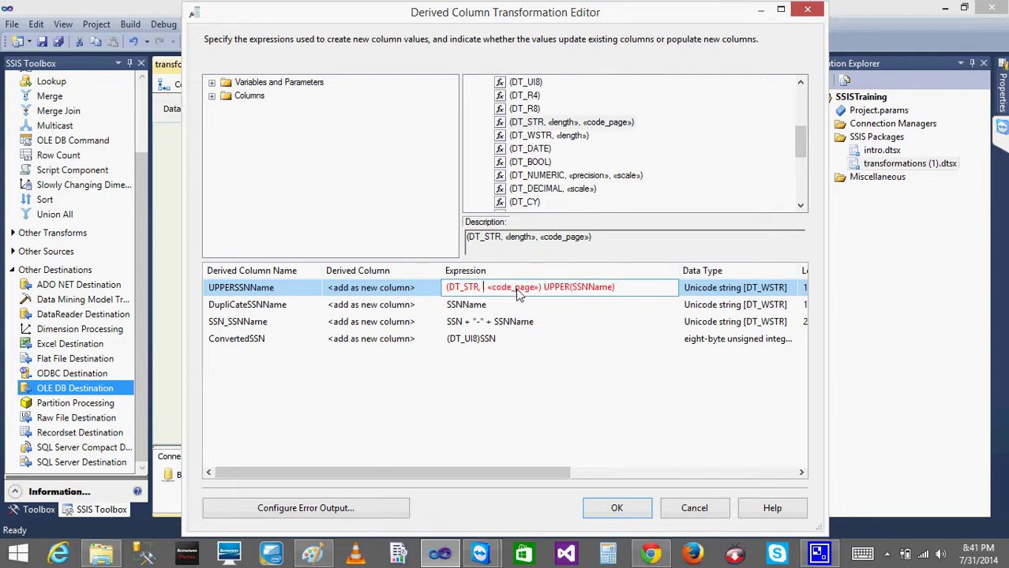
text(50)
key(BackSpace)
key(BackSpace)
text(50)
Replace the «code_page» placeholder in the UPPERSSNName expression with 1252 and apply the Derived Column changes
key(Right)
key(Right)
key(shift+Right)
key(shift+Right)
key(shift+Right)
key(shift+Right)
key(shift+Right)
key(shift+Right)
key(shift+Right)
key(shift+Right)
key(shift+Right)
key(shift+Right)
key(shift+Right)
key(shift+Right)
key(shift+Right)
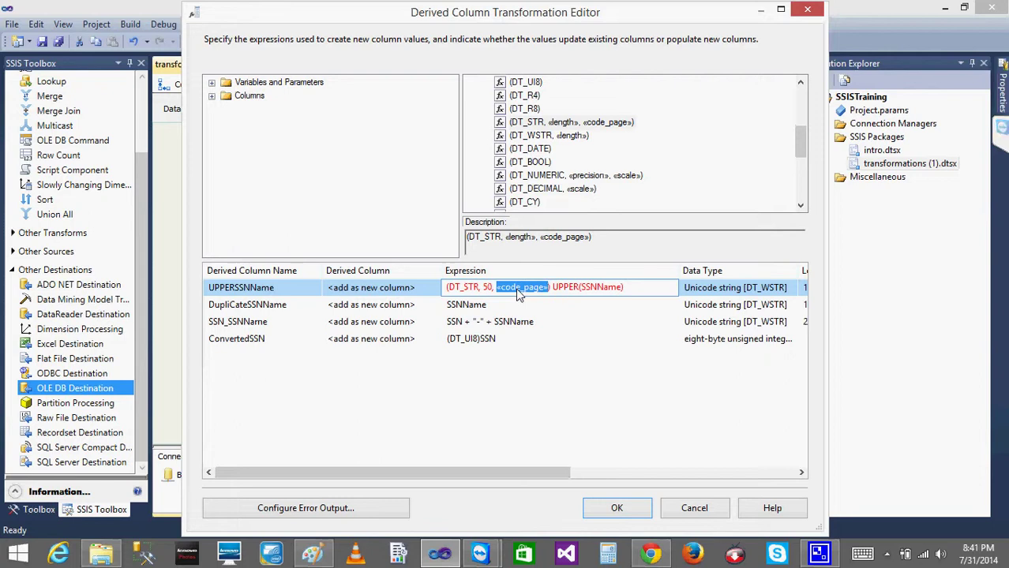
text(1252)
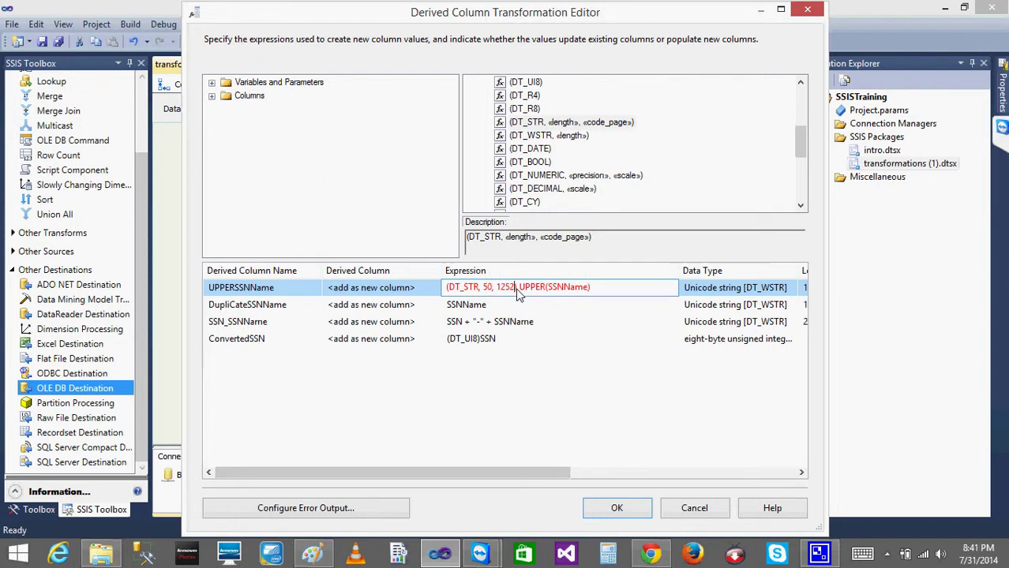
click(550, 304)
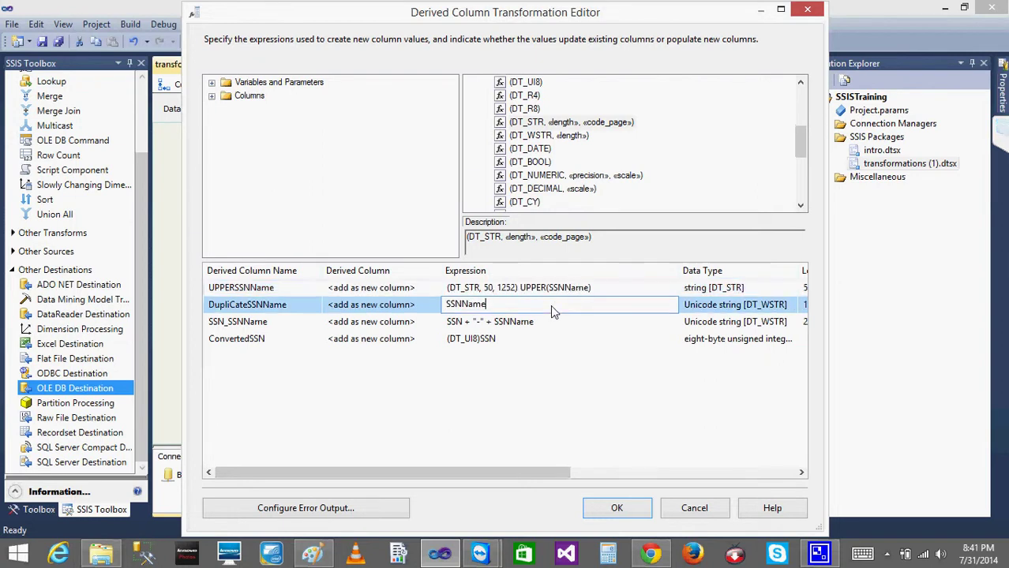
click(616, 508)
Recheck the OLE DB Destination's column mappings and its error indicator for remaining data type mismatches
double_click(446, 335)
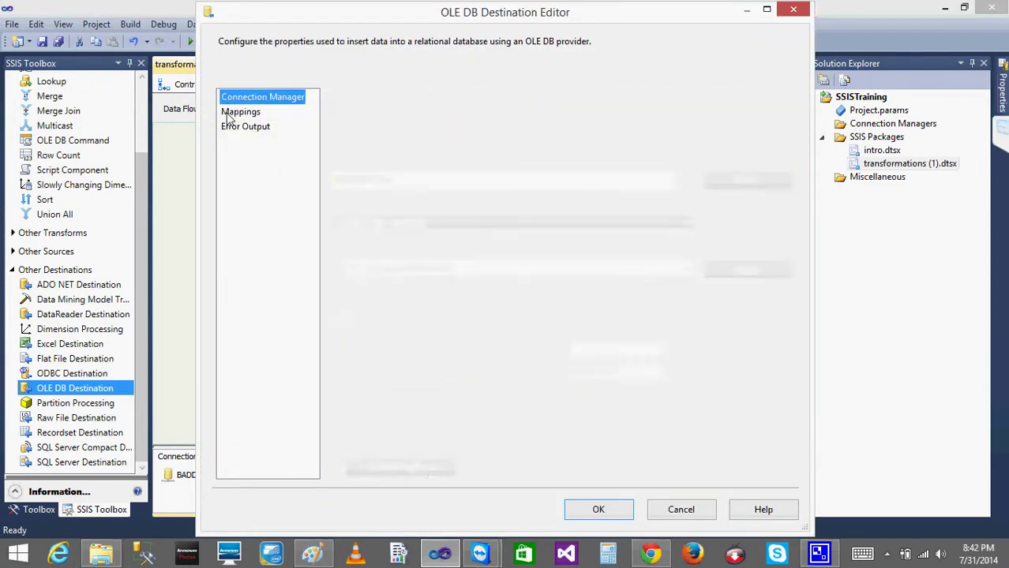
click(230, 113)
click(599, 509)
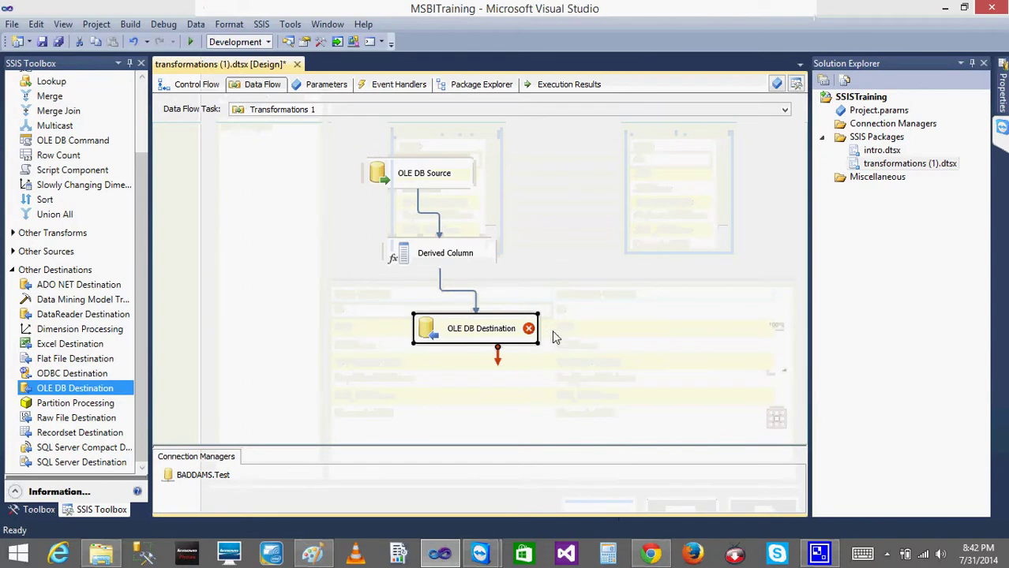
mouse_move(509, 332)
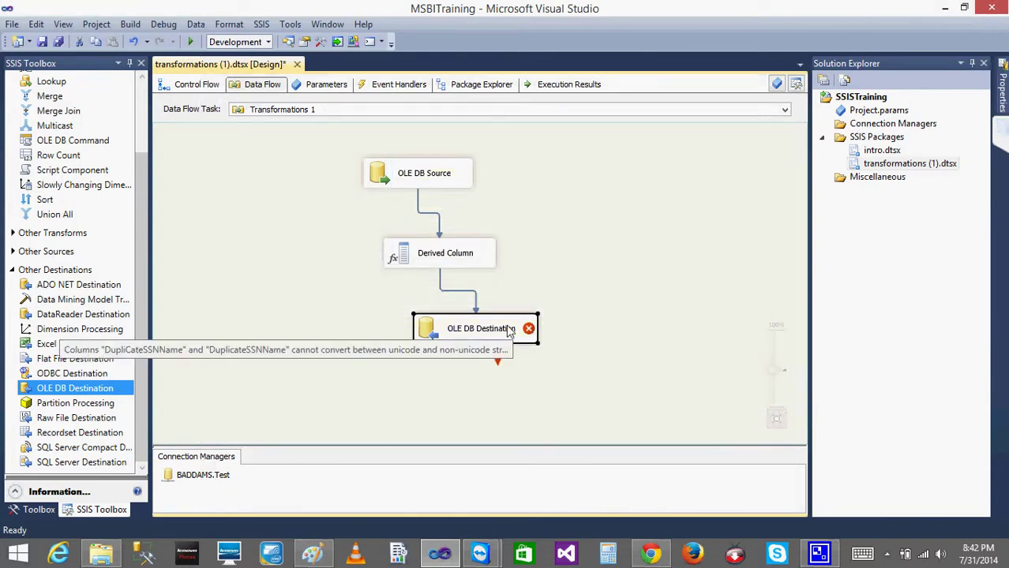
double_click(439, 328)
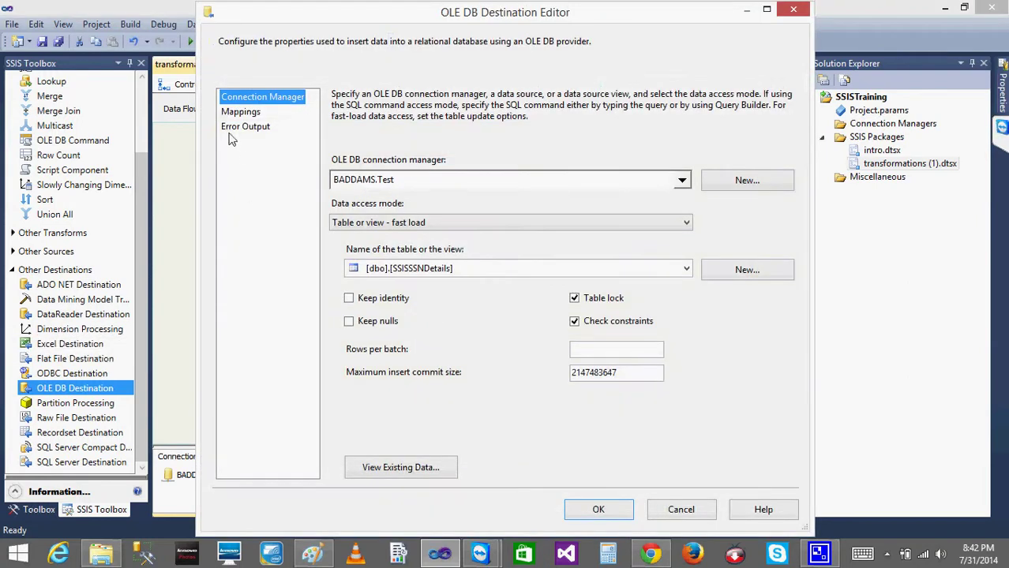
click(241, 111)
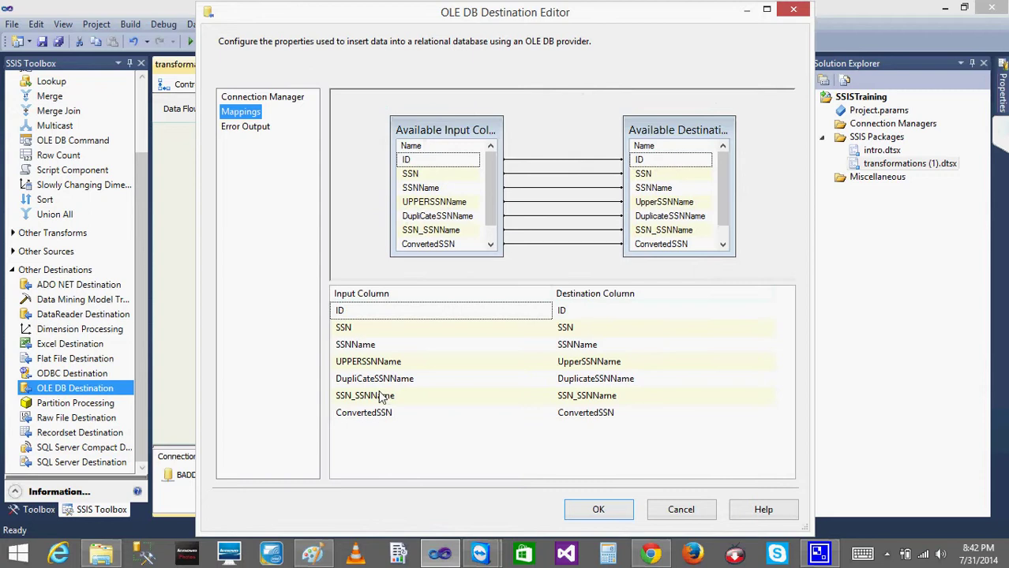
Close the column mappings without changes and delete the OLE DB Destination from the data flow
mouse_move(384, 382)
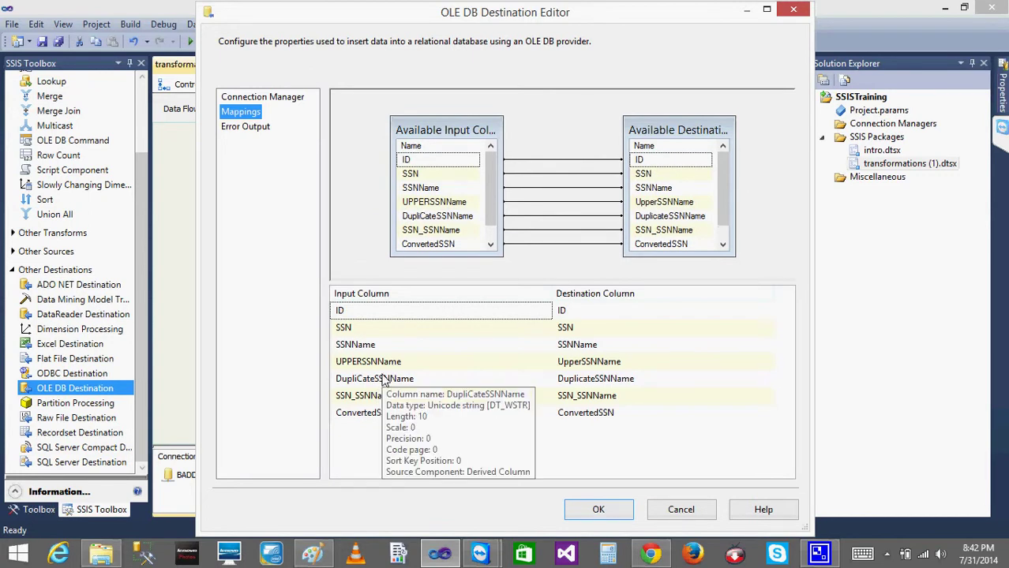
click(691, 518)
key(Delete)
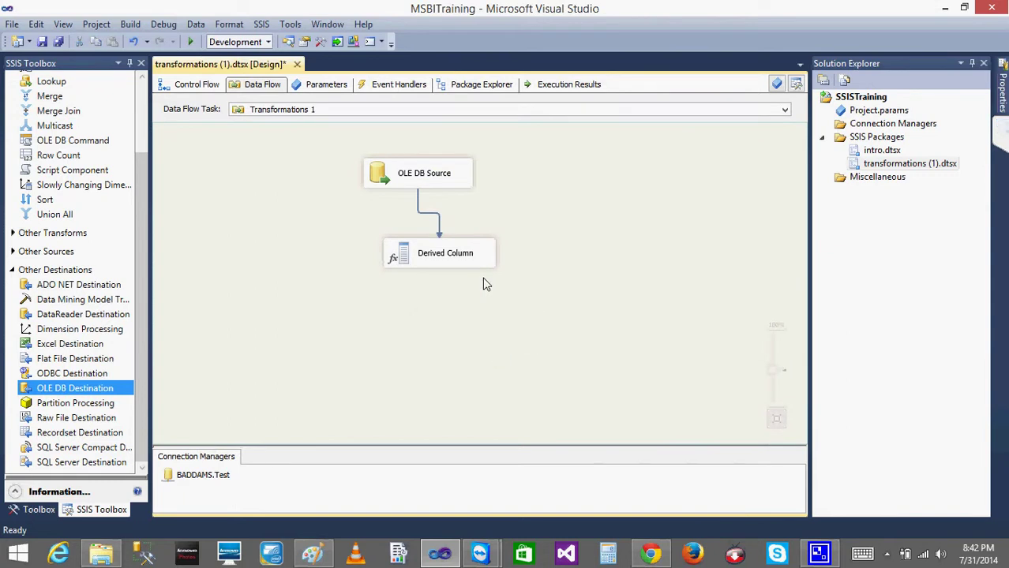
Review the data types of the Derived Column expressions and the output columns of the OLE DB Source
double_click(402, 251)
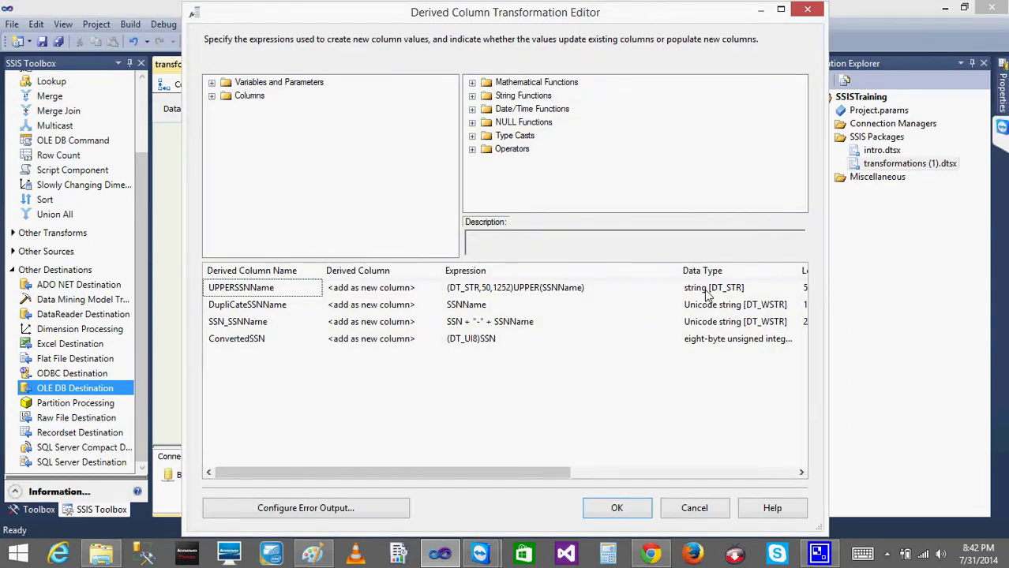
click(480, 306)
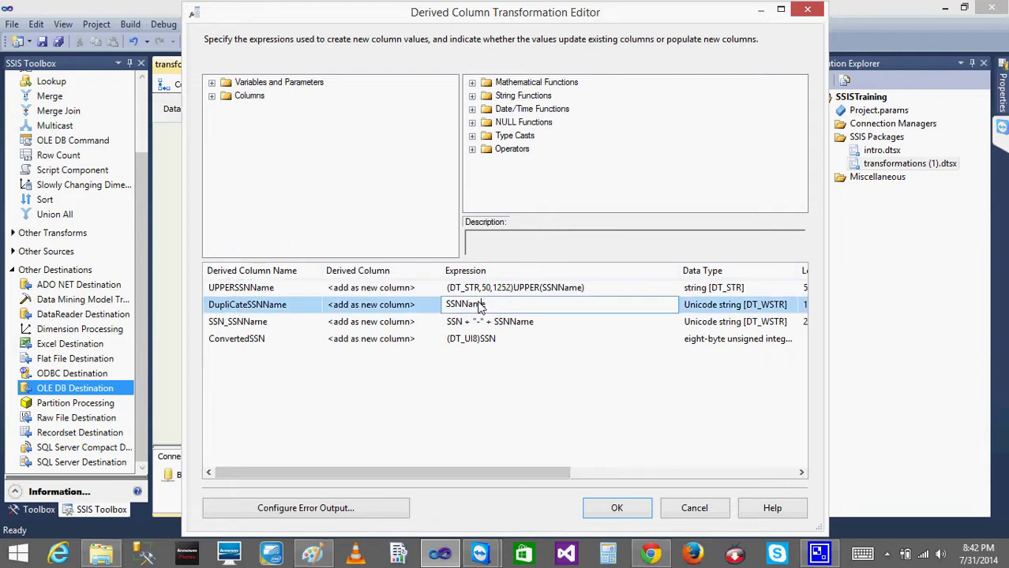
click(514, 289)
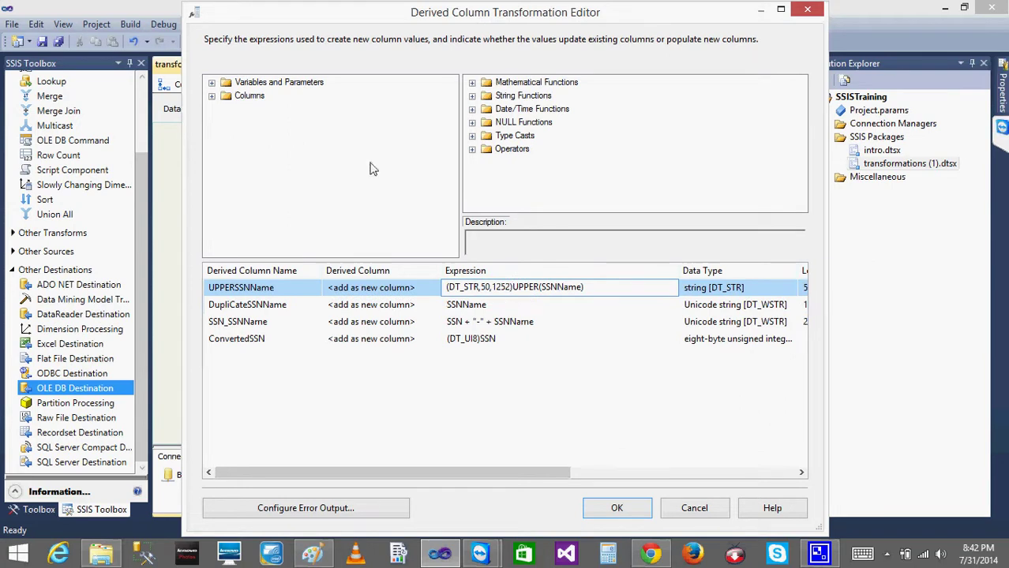
click(619, 509)
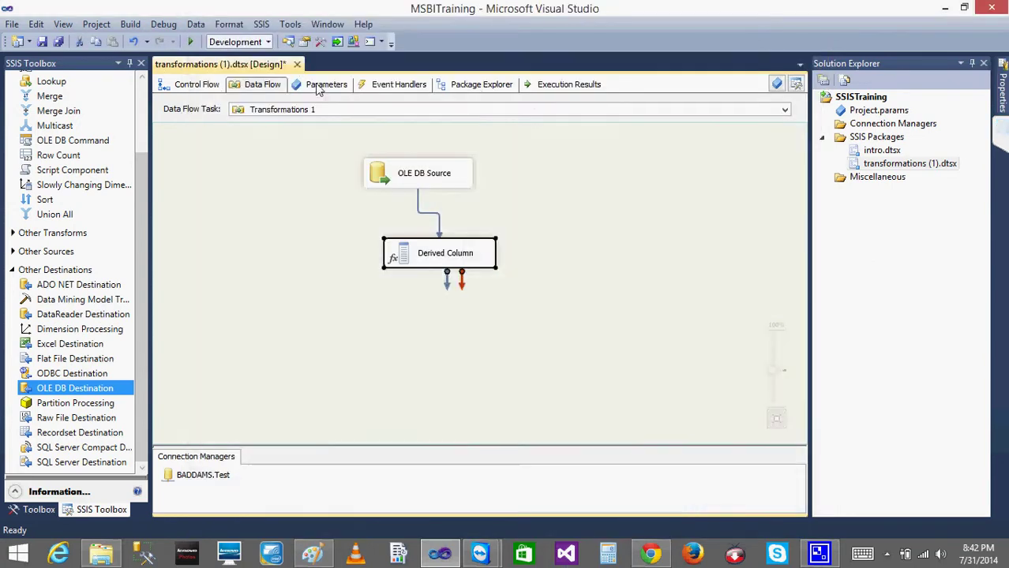
double_click(421, 188)
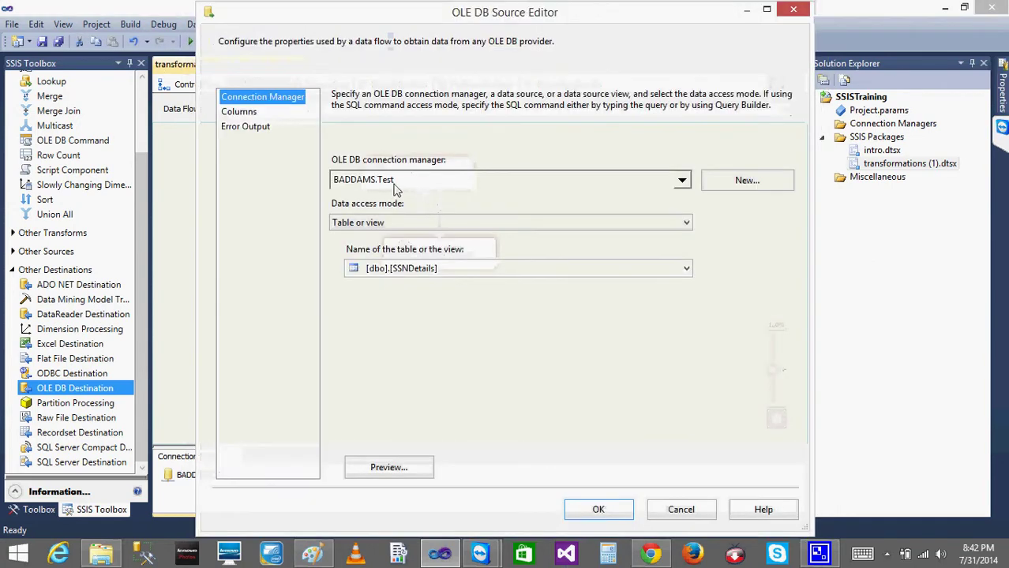
click(240, 114)
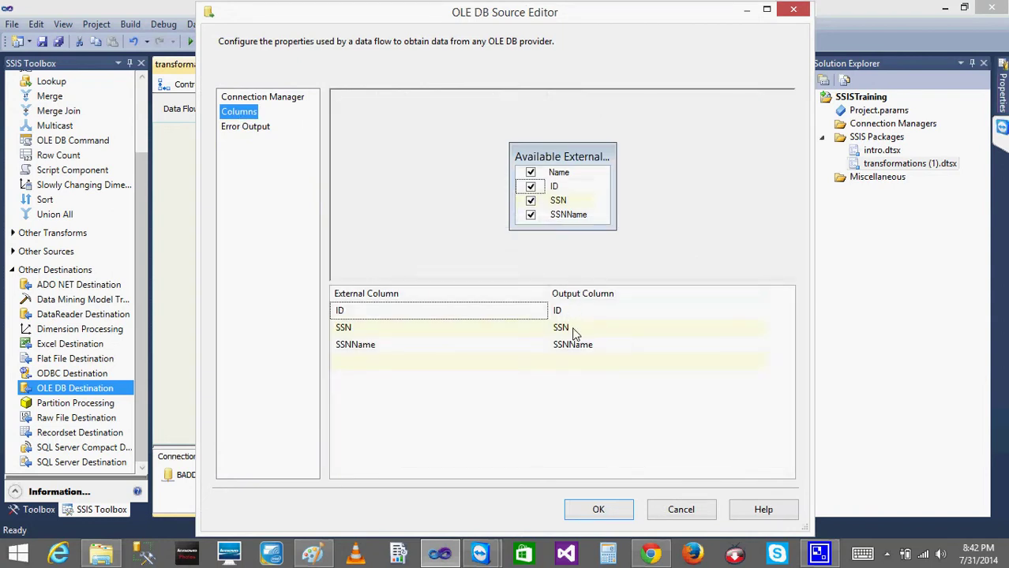
mouse_move(571, 336)
click(677, 509)
Set the length of the DT_STR cast in the UPPERSSNName derived column's expression to 10
double_click(411, 260)
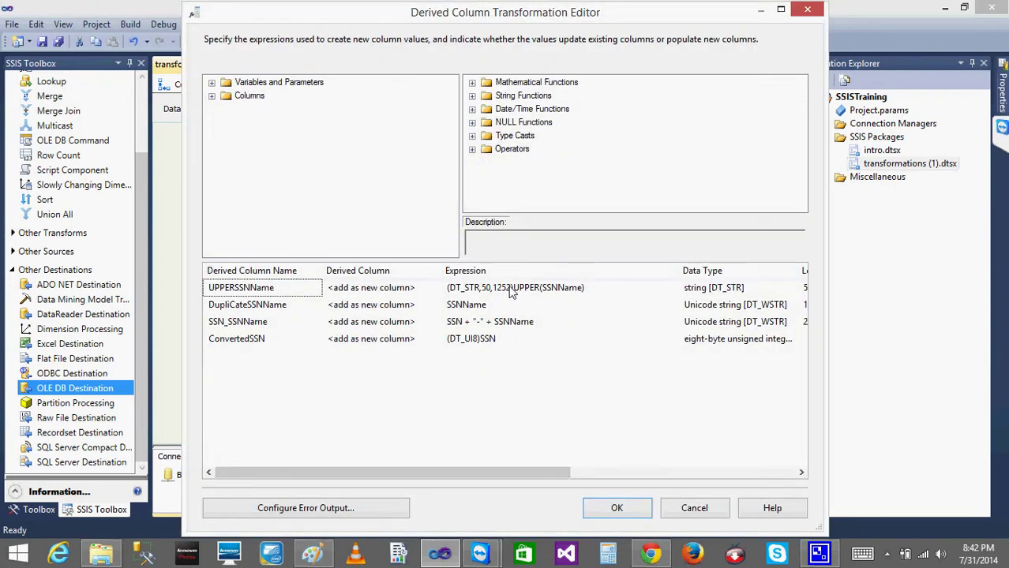
click(488, 293)
double_click(485, 287)
text(10)
click(486, 289)
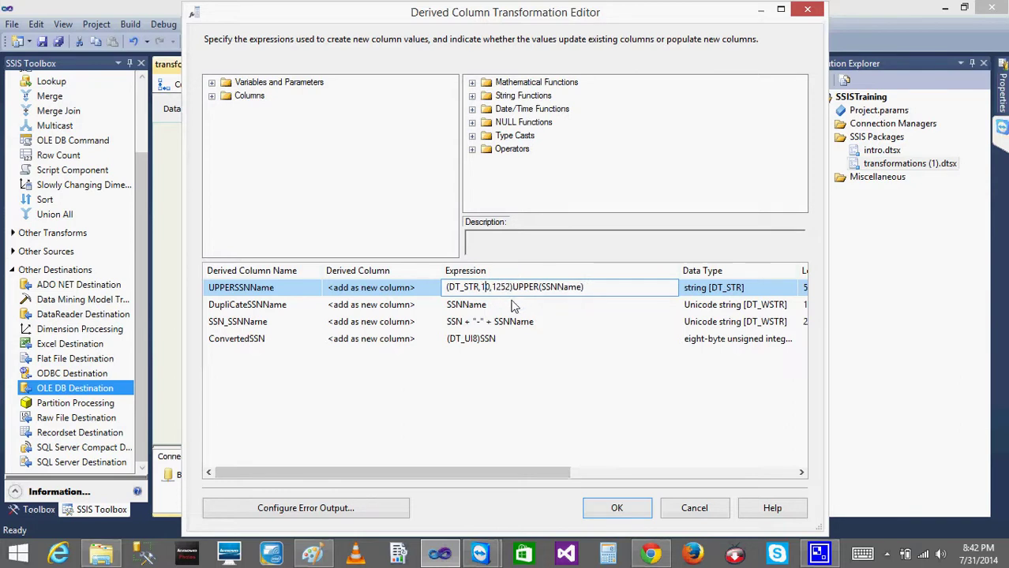
Copy the (DT_STR,10,1252) cast from the UPPERSSNName expression to the front of SSNName in the DupliCateSSNName expression
click(512, 306)
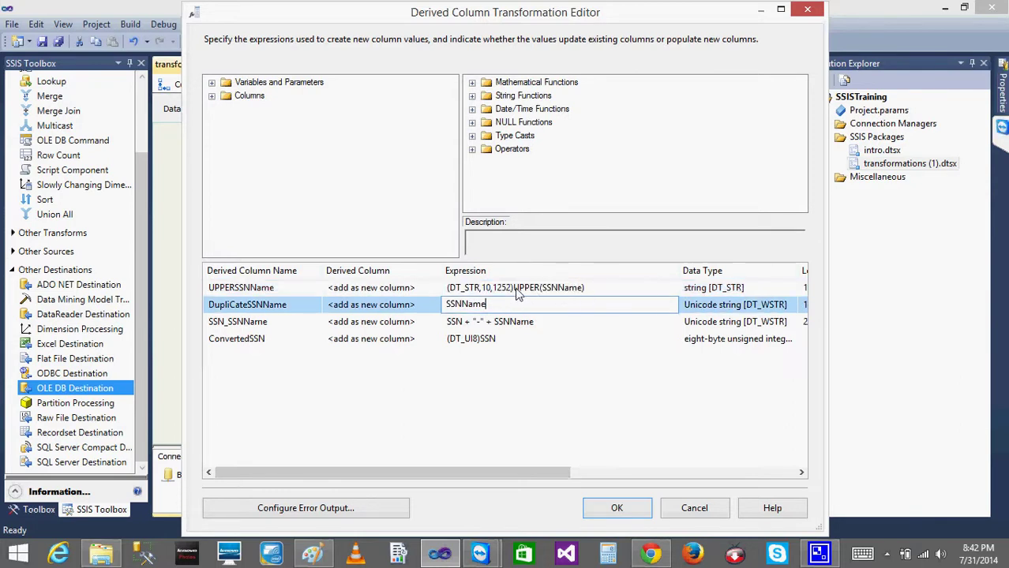
click(517, 289)
key(shift+Left)
key(shift+Left)
key(shift+Left)
key(shift+Left)
key(shift+Left)
key(shift+Left)
key(shift+Left)
key(shift+Left)
key(shift+Left)
key(shift+Left)
key(shift+Left)
key(shift+Left)
key(shift+Left)
key(shift+Left)
key(shift+Left)
key(shift+Left)
key(ctrl+c)
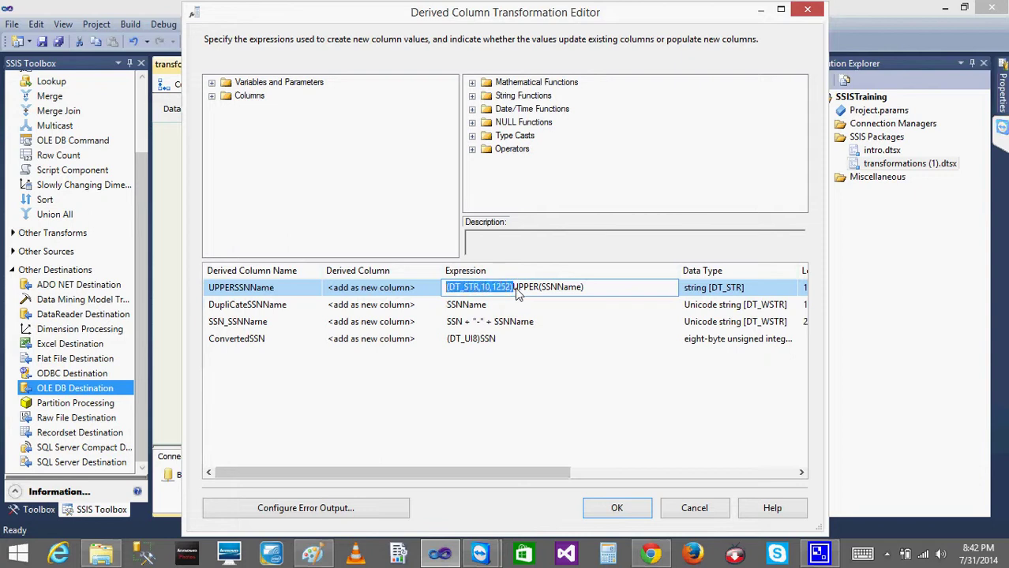
click(449, 308)
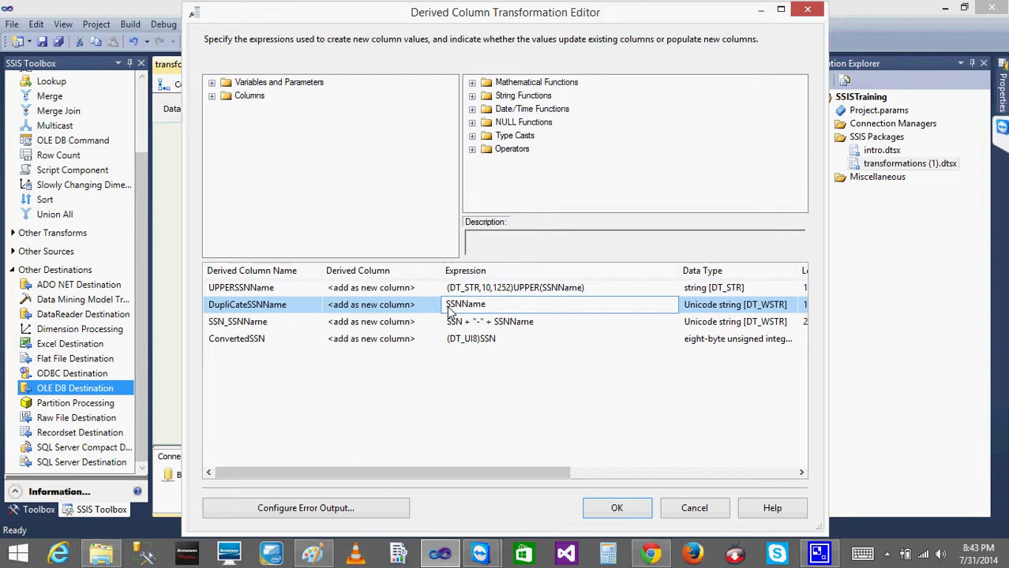
click(723, 308)
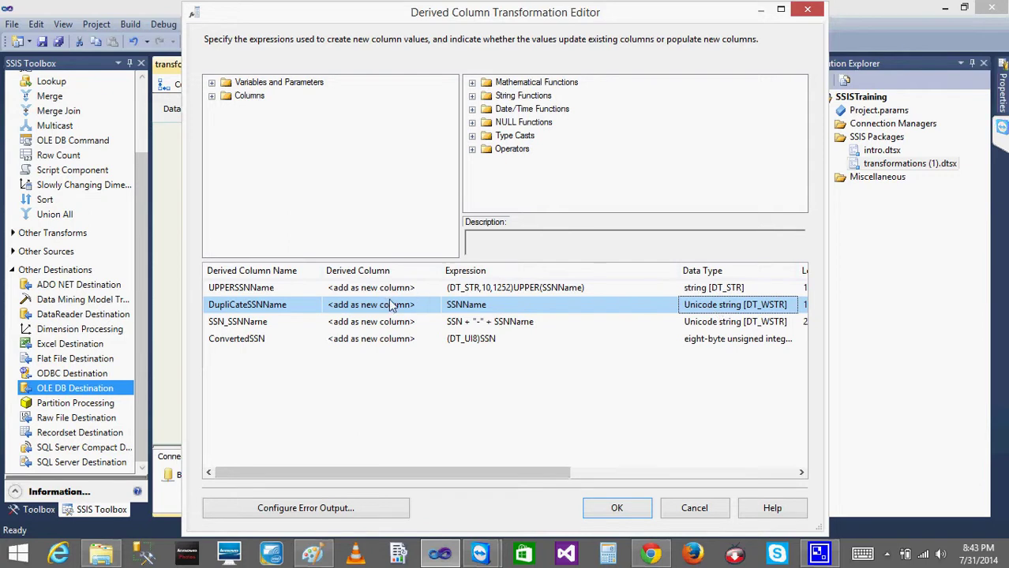
click(448, 308)
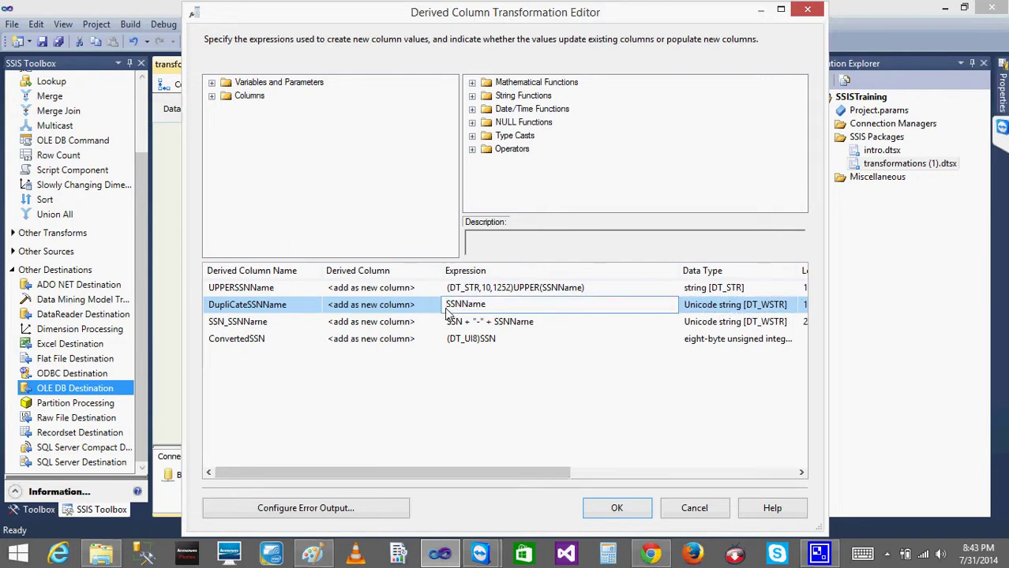
click(756, 310)
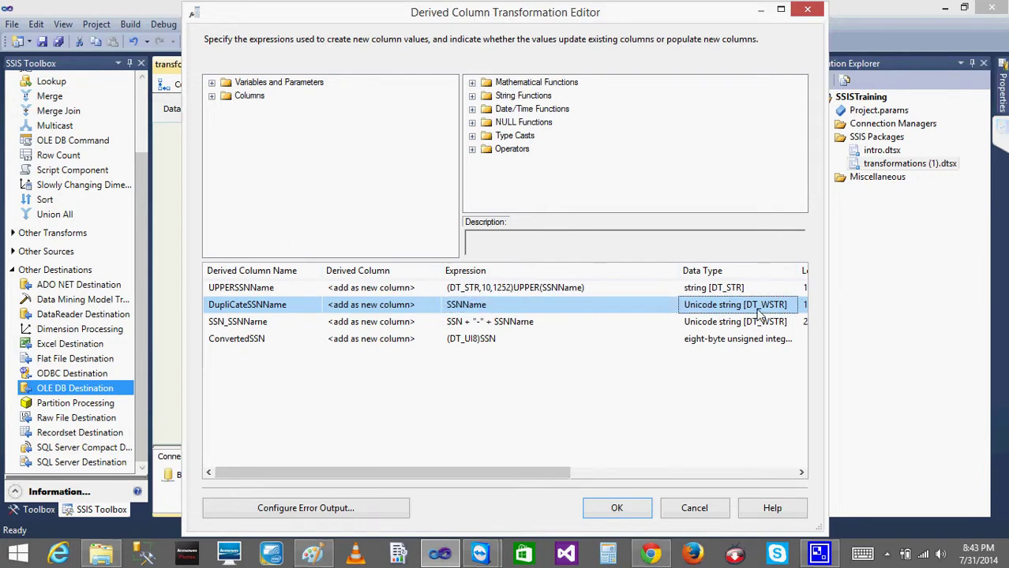
click(450, 315)
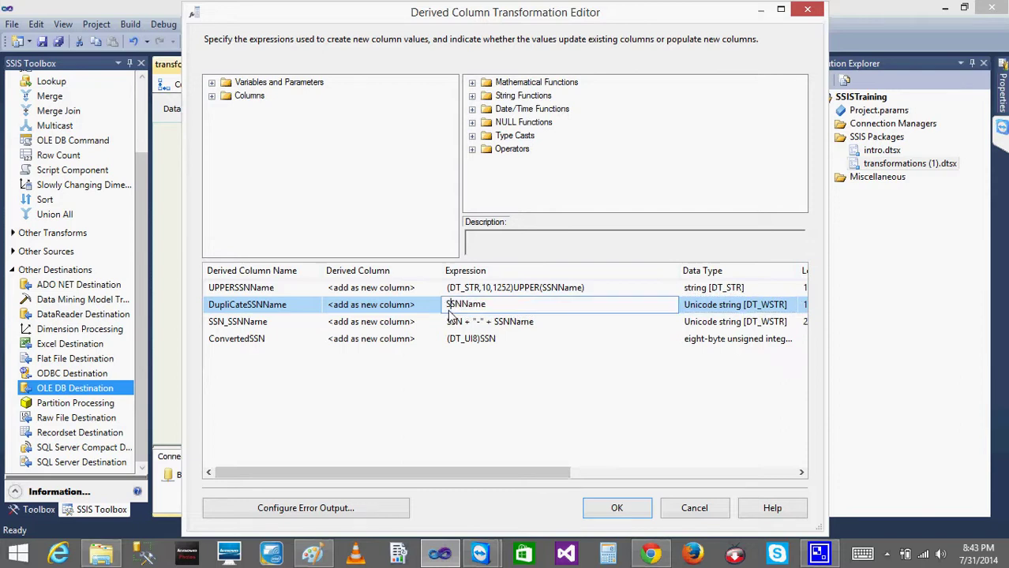
key(ctrl+v)
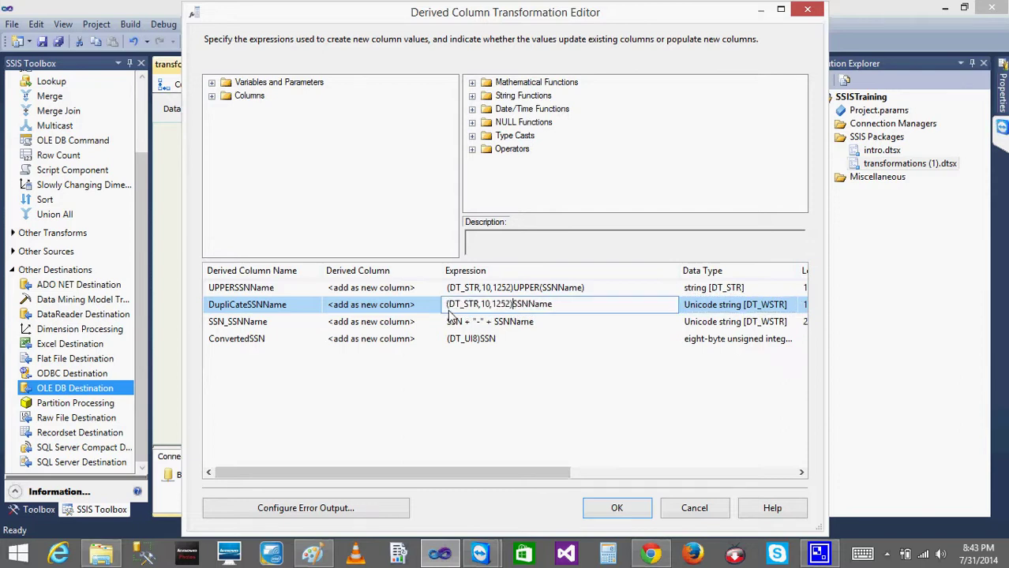
Set the length of the DT_STR cast in the DupliCateSSNName expression to 100
click(489, 307)
click(147, 557)
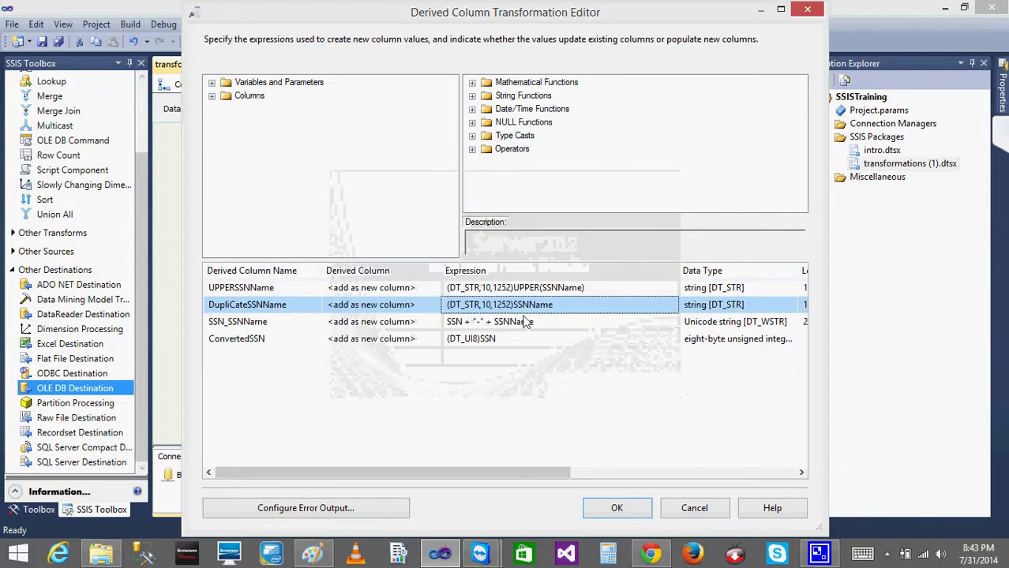
click(491, 308)
text(0)
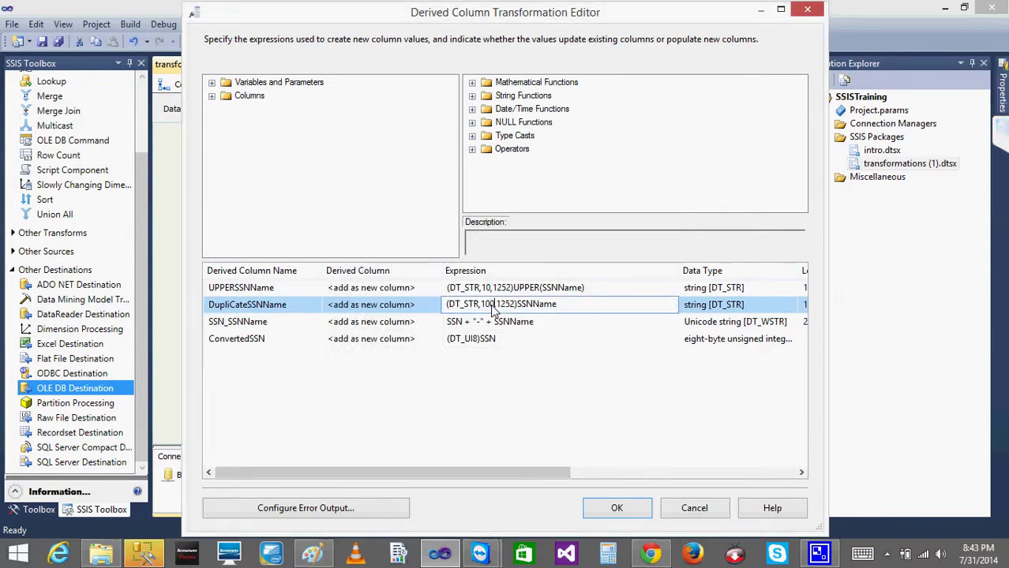
Change the SSN_SSNName expression to (DT_STR,100,1252)(SSN + "-" + SSNName) and apply the Derived Column changes
click(449, 324)
key(ctrl+v)
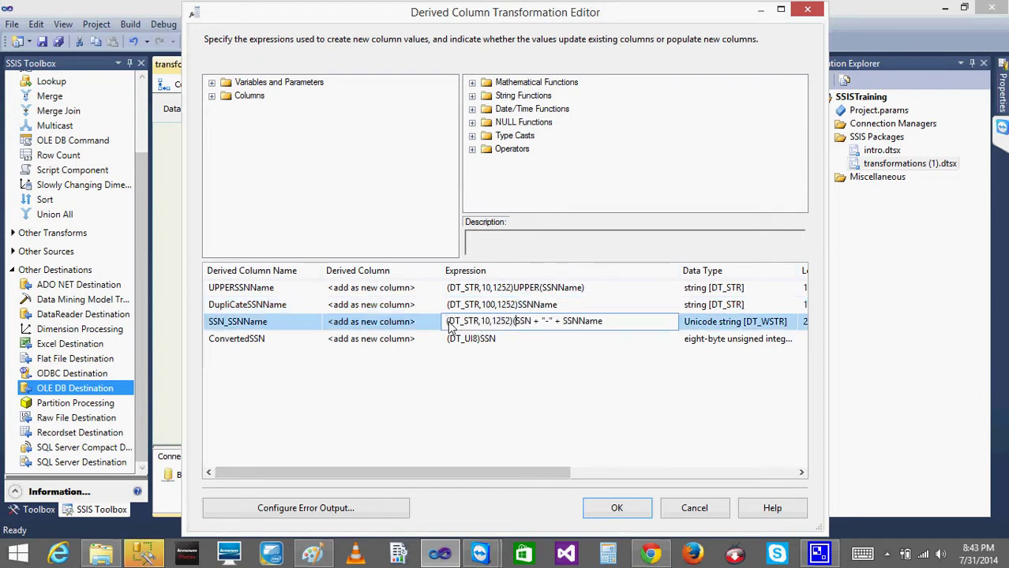
click(627, 328)
click(485, 325)
text(0)
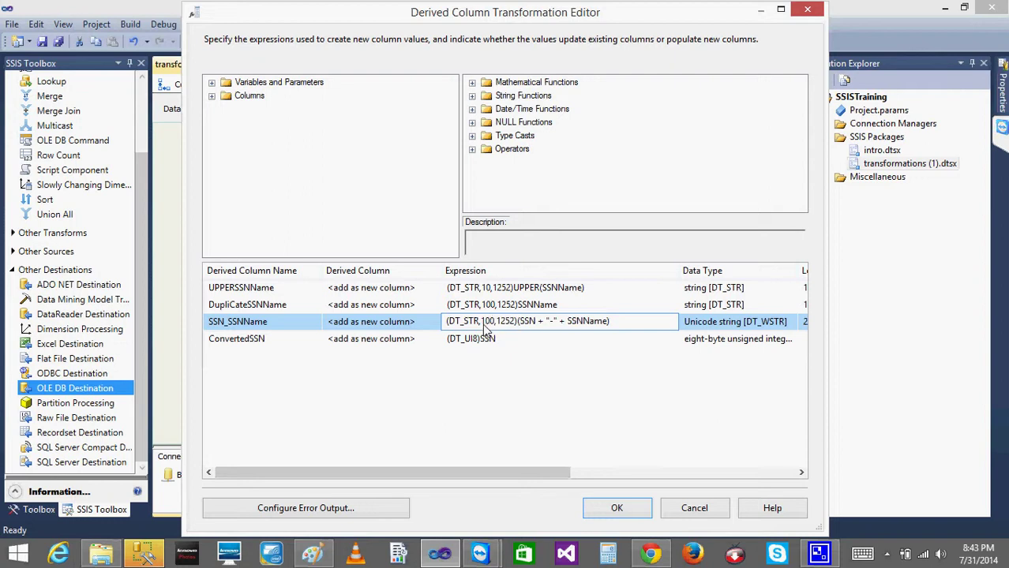
click(448, 341)
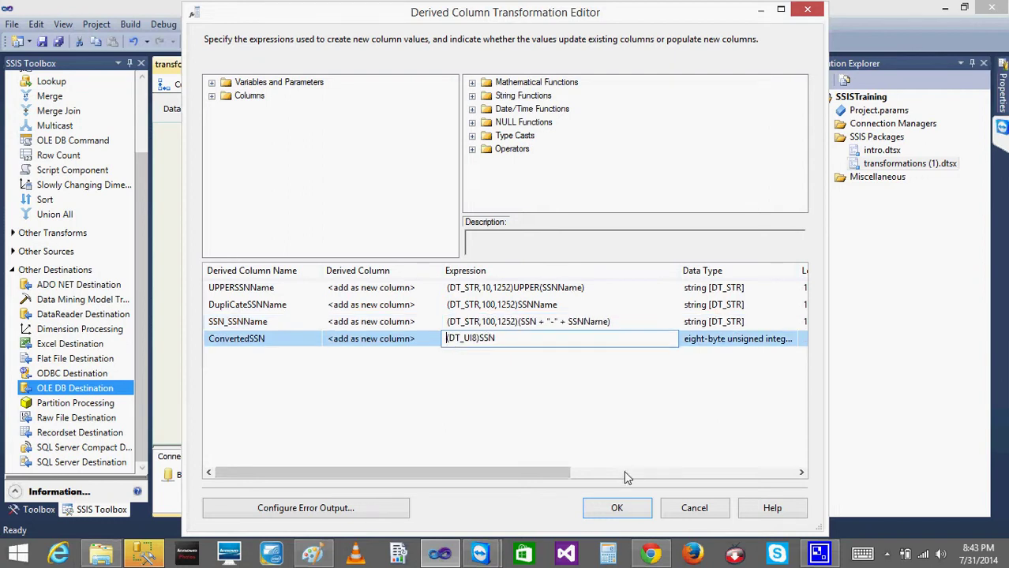
click(622, 508)
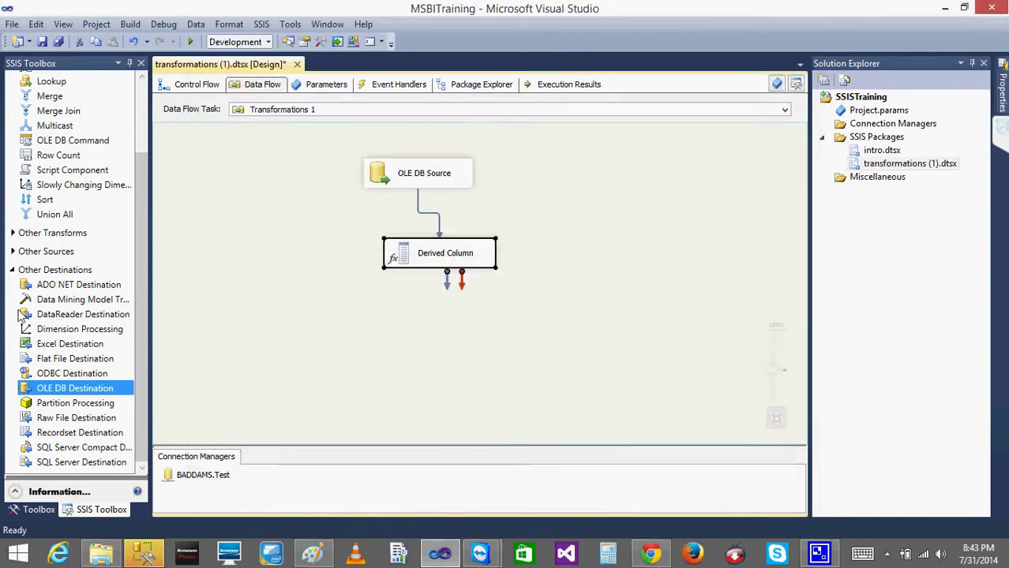
Add a new OLE DB Destination below the Derived Column and connect the Derived Column's regular output to it
click(89, 394)
drag(89, 394, 505, 328)
click(439, 258)
drag(451, 286, 511, 337)
Set the OLE DB Destination's table to [dbo].[SSISSSNDetails] and accept its automatic column mappings
double_click(513, 337)
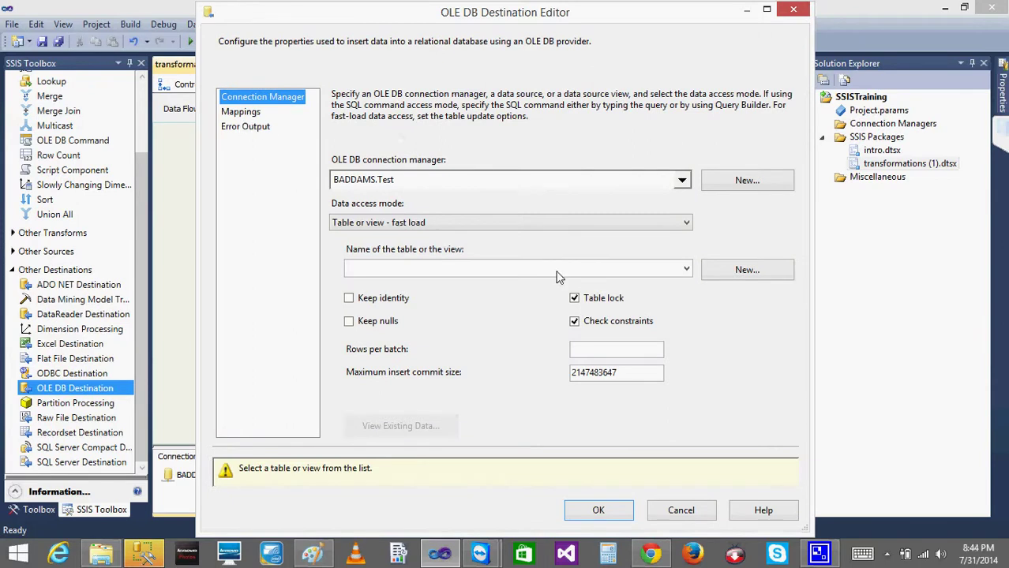
click(687, 270)
drag(690, 291, 692, 452)
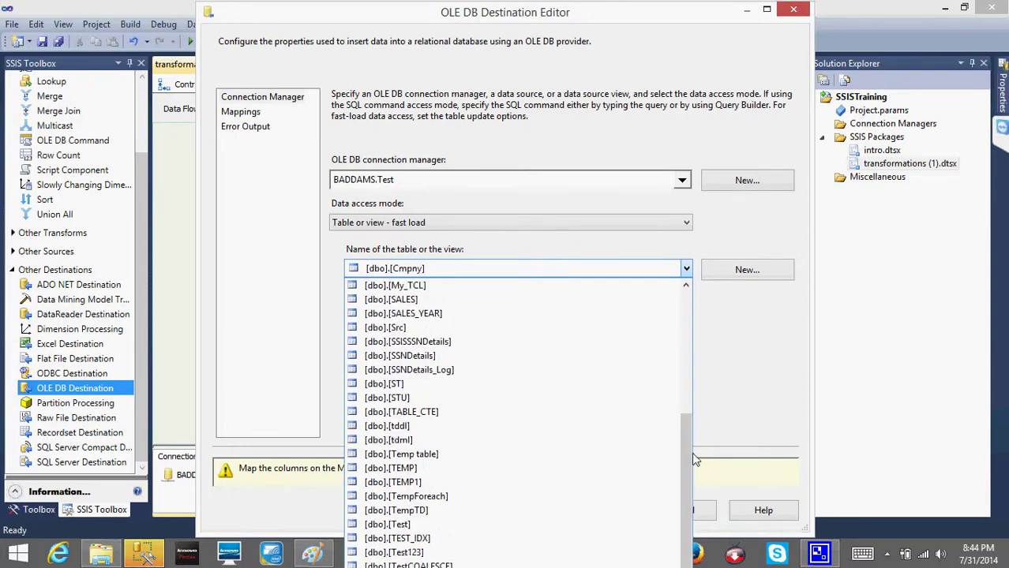
click(401, 343)
click(255, 115)
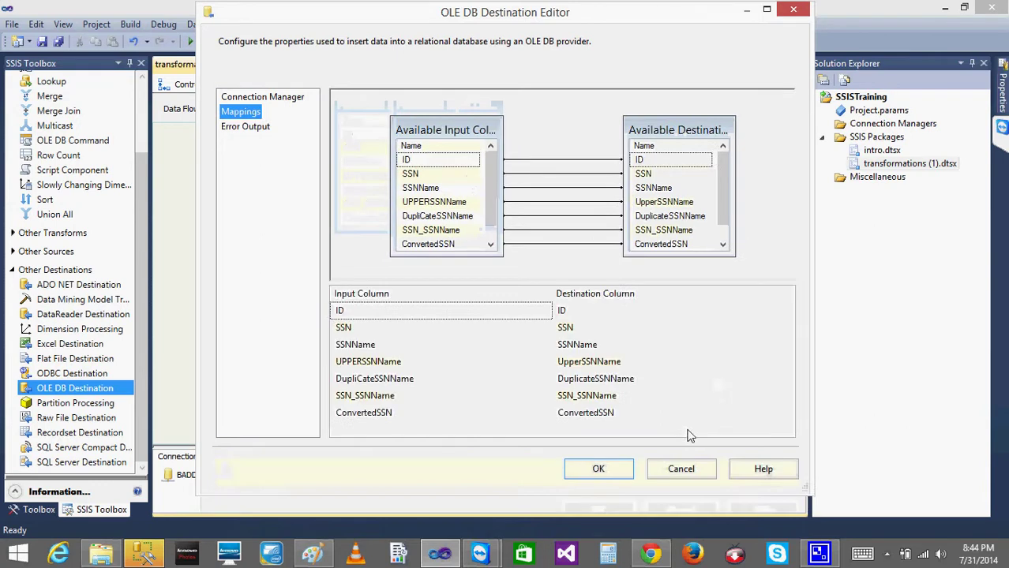
click(600, 469)
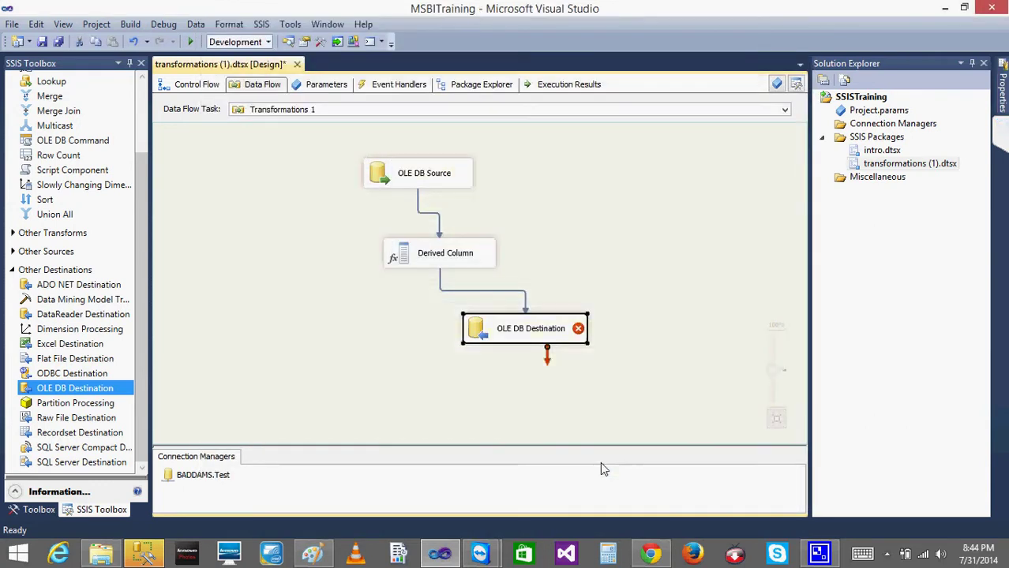
Check the OLE DB Destination's error and compare SSN_SSNName's data type in the Derived Column with its destination mapping
mouse_move(544, 338)
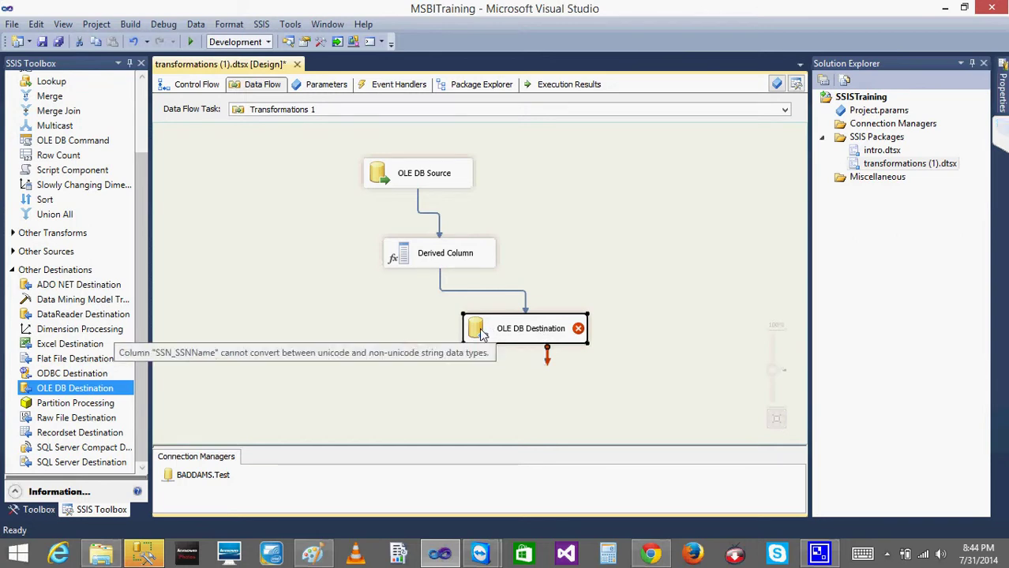
double_click(408, 259)
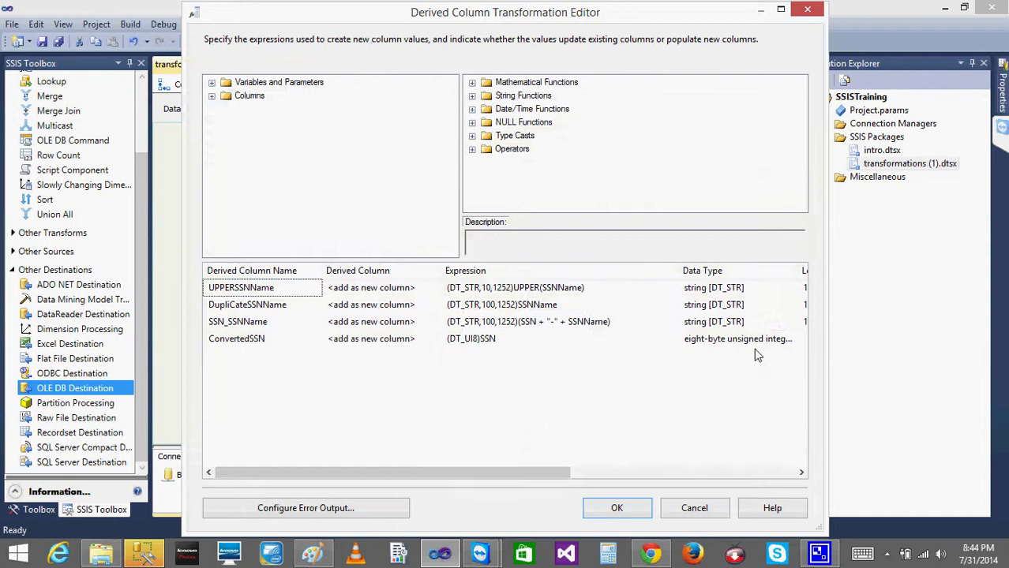
drag(513, 473, 455, 462)
click(621, 507)
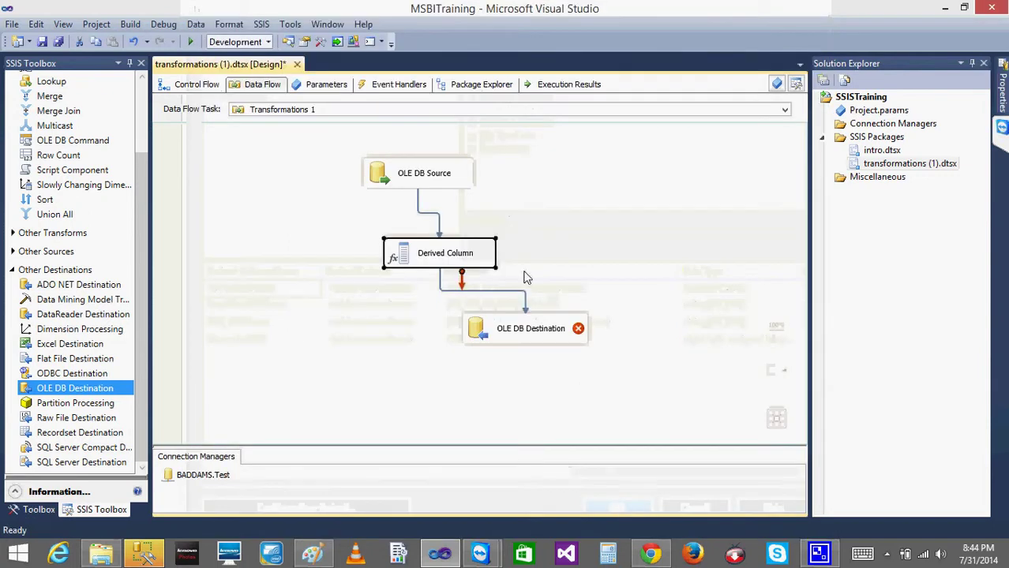
double_click(469, 340)
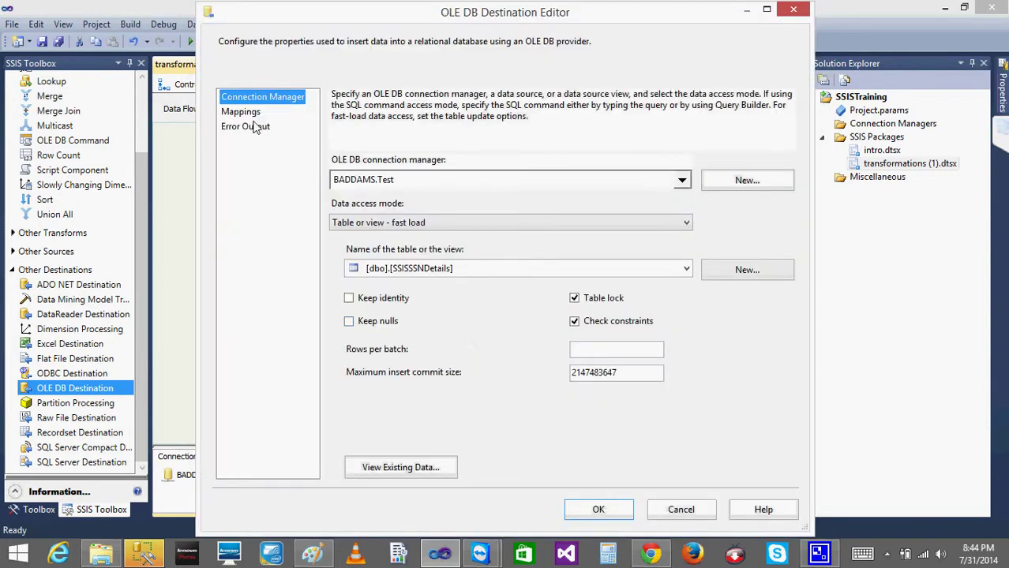
click(241, 113)
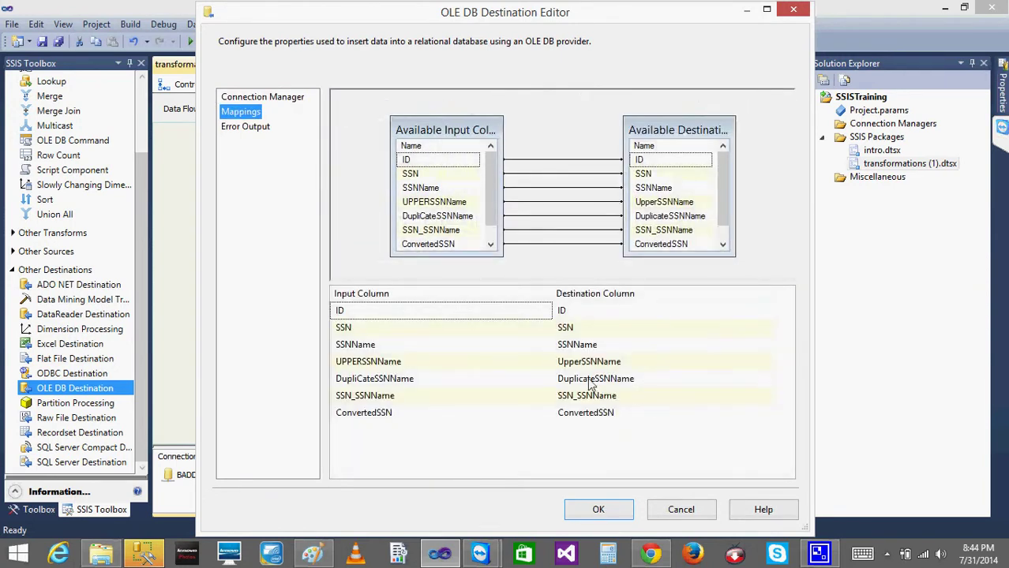
mouse_move(585, 402)
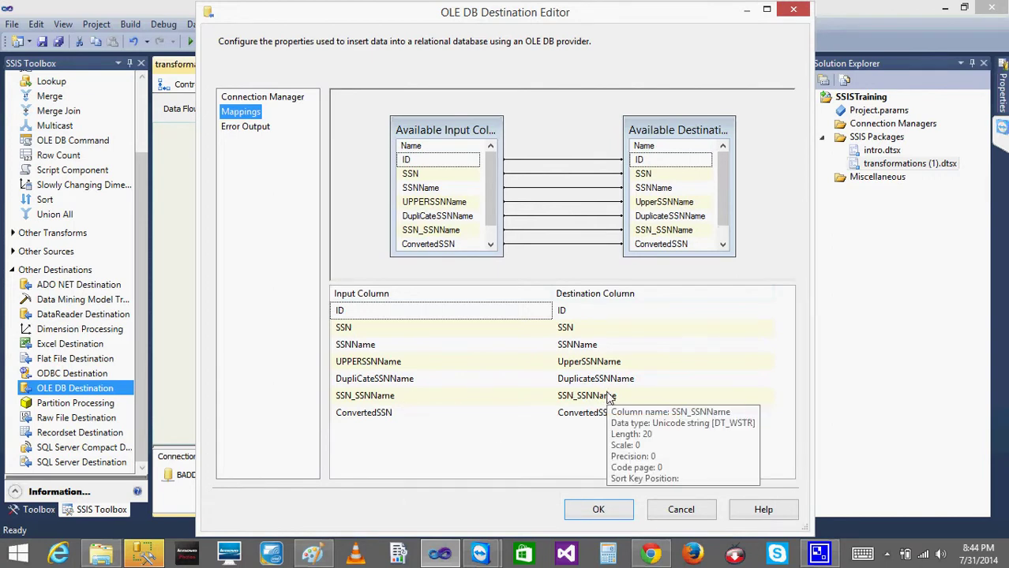
mouse_move(404, 404)
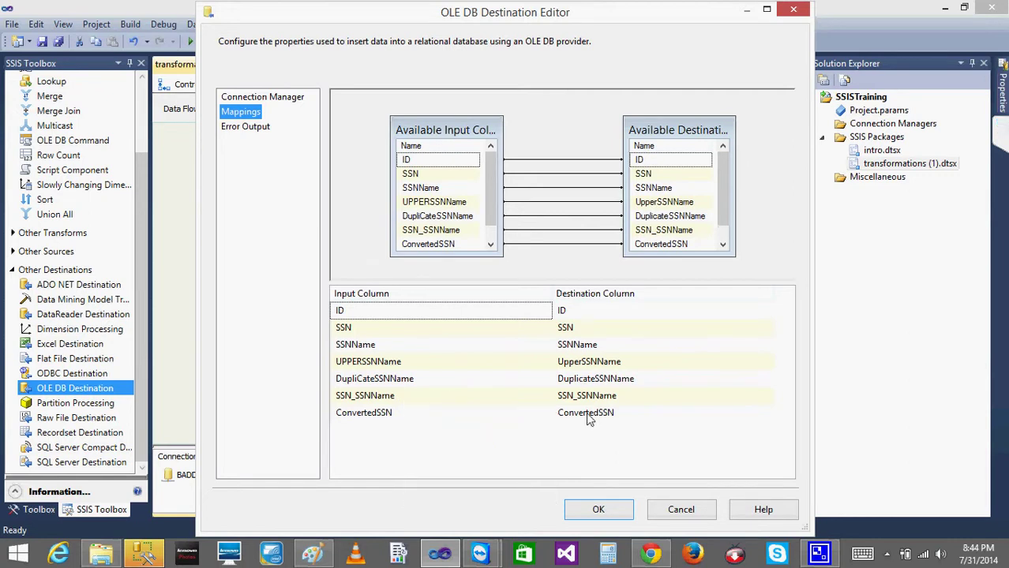
Compare the data types and lengths of the derived input columns with their mapped destination columns, and close the editor without changes
mouse_move(587, 420)
mouse_move(575, 385)
mouse_move(385, 382)
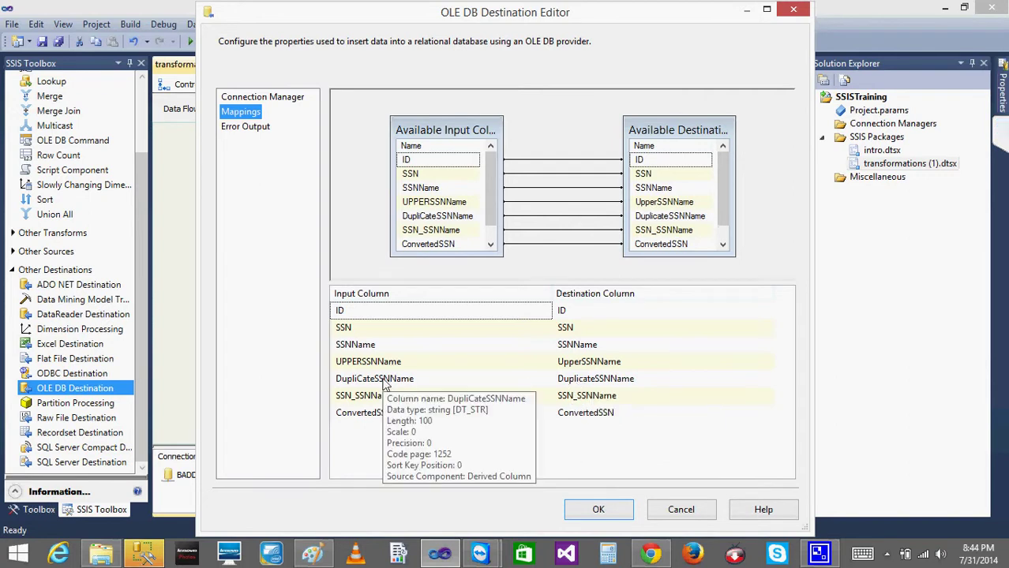
mouse_move(400, 363)
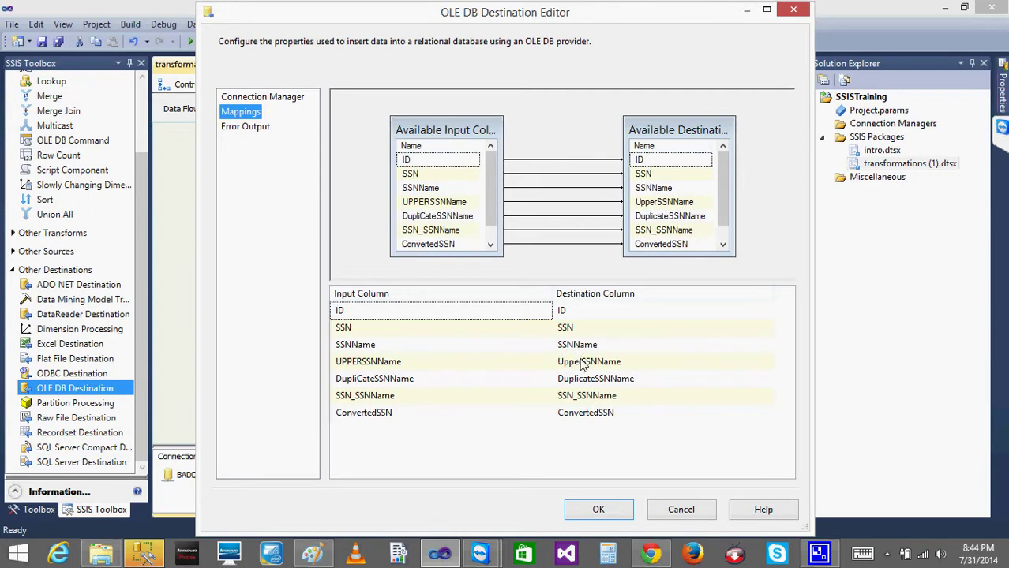
mouse_move(583, 365)
click(584, 396)
click(680, 510)
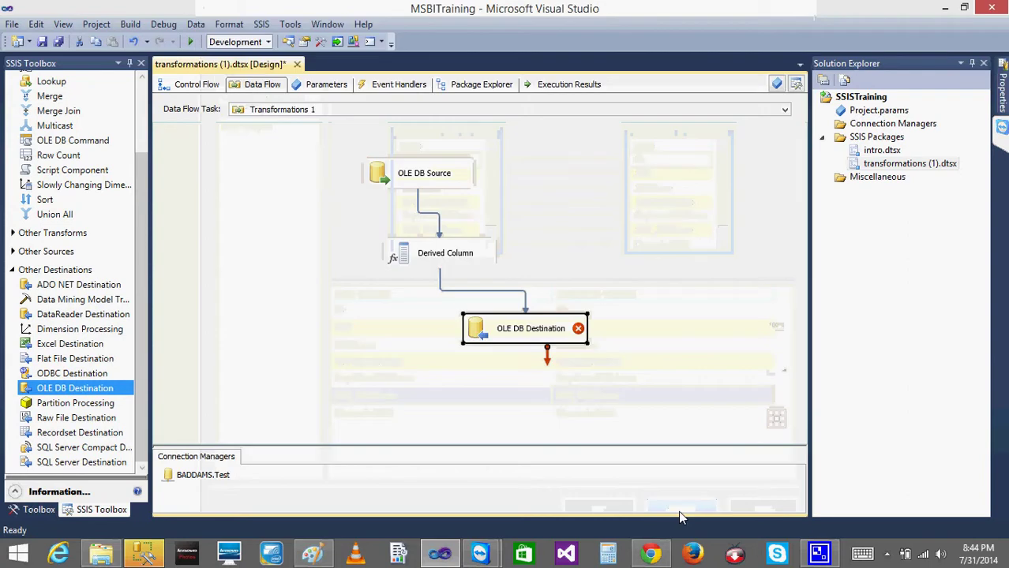
Remove the DT_STR cast from the SSN_SSNName expression, leaving (SSN + "-" + SSNName), and apply the Derived Column changes
click(405, 255)
double_click(404, 253)
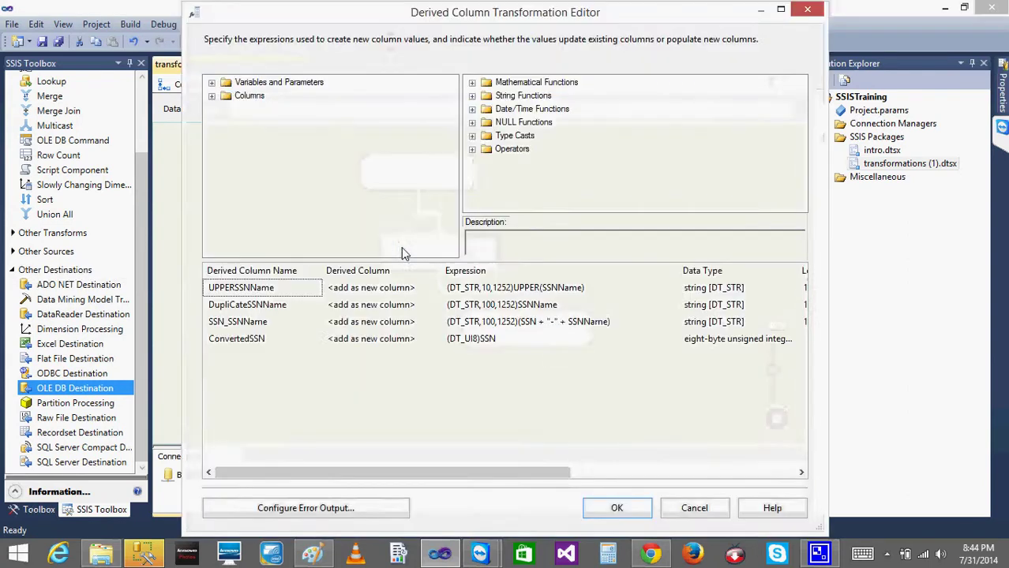
click(514, 328)
click(515, 328)
key(BackSpace)
key(BackSpace)
key(BackSpace)
key(BackSpace)
key(BackSpace)
key(BackSpace)
key(BackSpace)
key(BackSpace)
key(BackSpace)
key(BackSpace)
key(BackSpace)
key(BackSpace)
key(BackSpace)
key(BackSpace)
key(BackSpace)
key(BackSpace)
key(BackSpace)
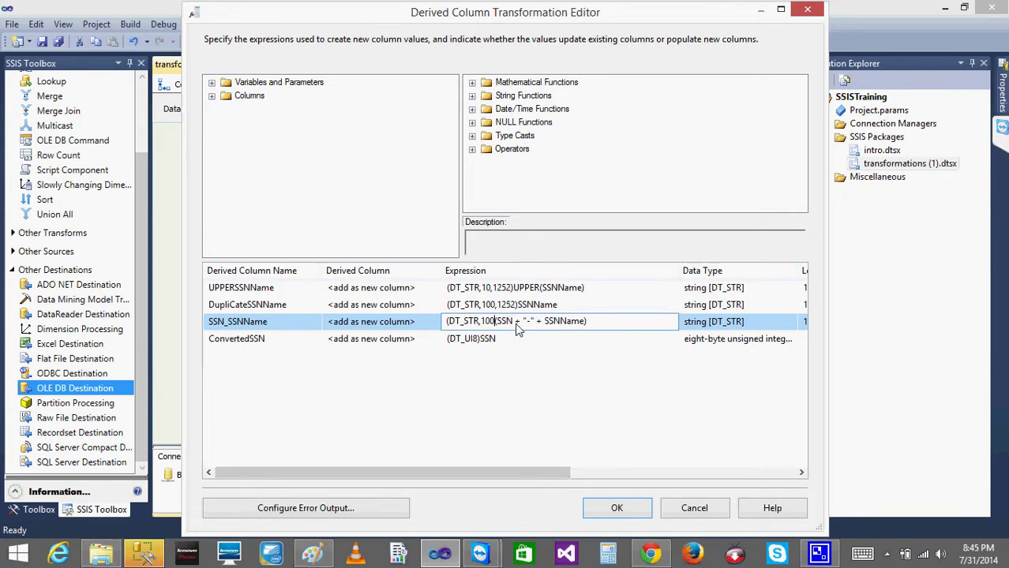
click(534, 345)
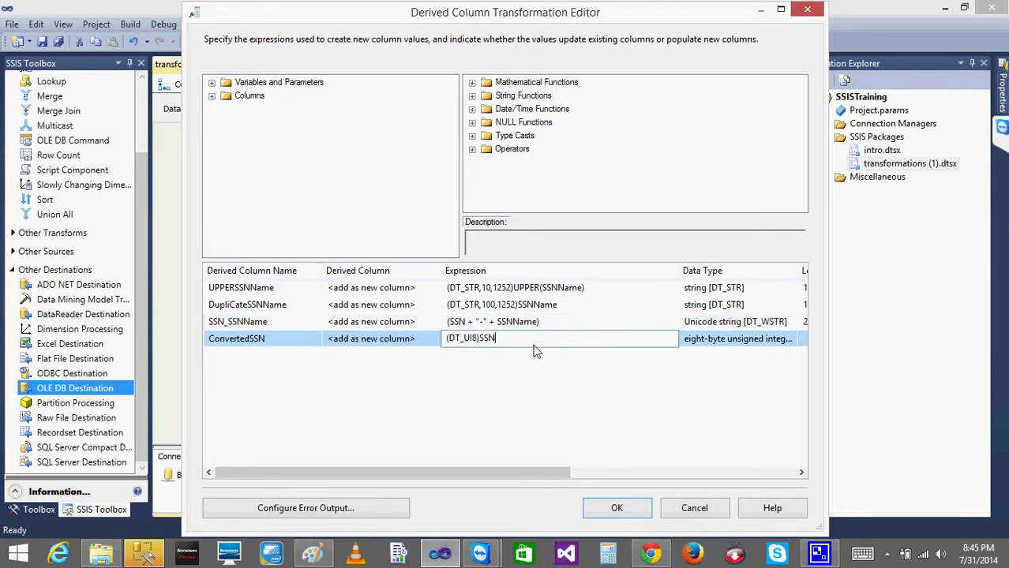
click(619, 507)
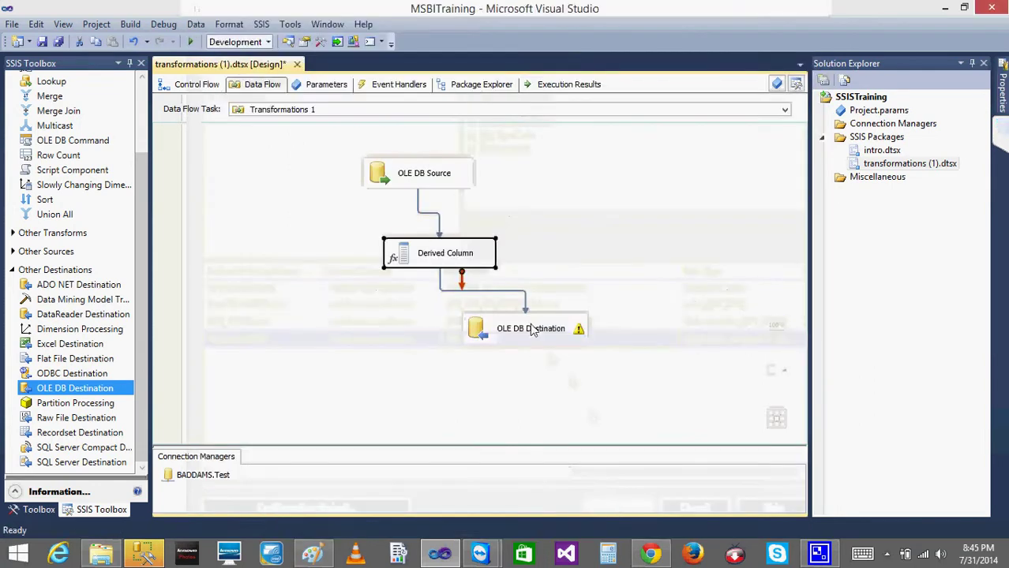
Read the OLE DB Destination's warning and check the DuplicateSSNName destination column's data type and length in its mappings
mouse_move(532, 330)
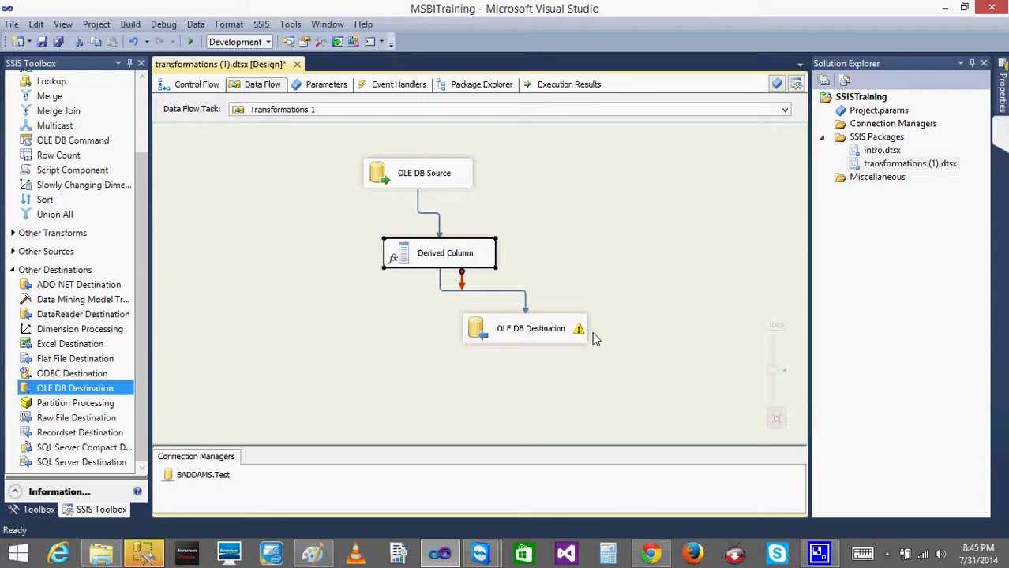
mouse_move(581, 337)
double_click(491, 330)
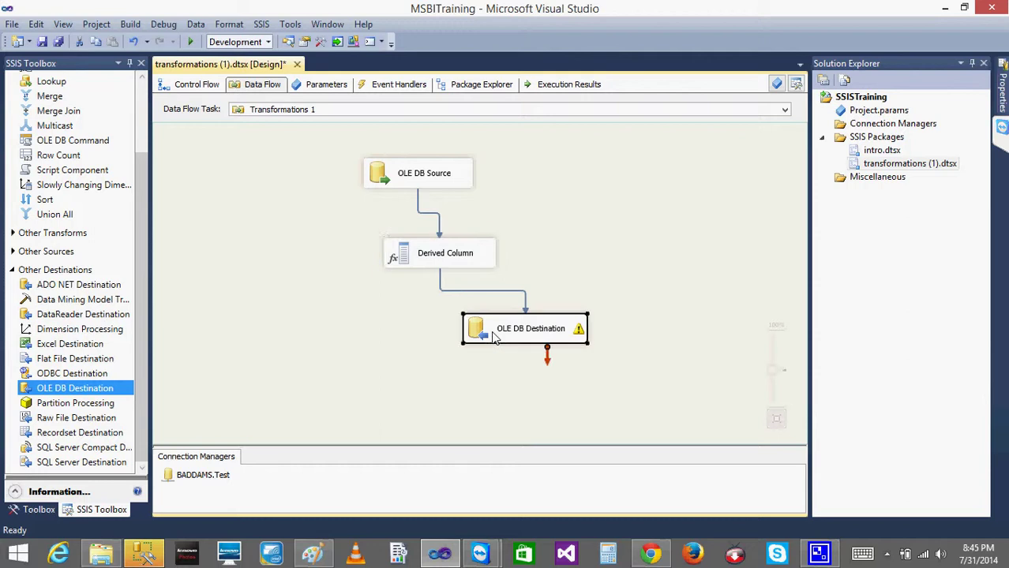
click(231, 113)
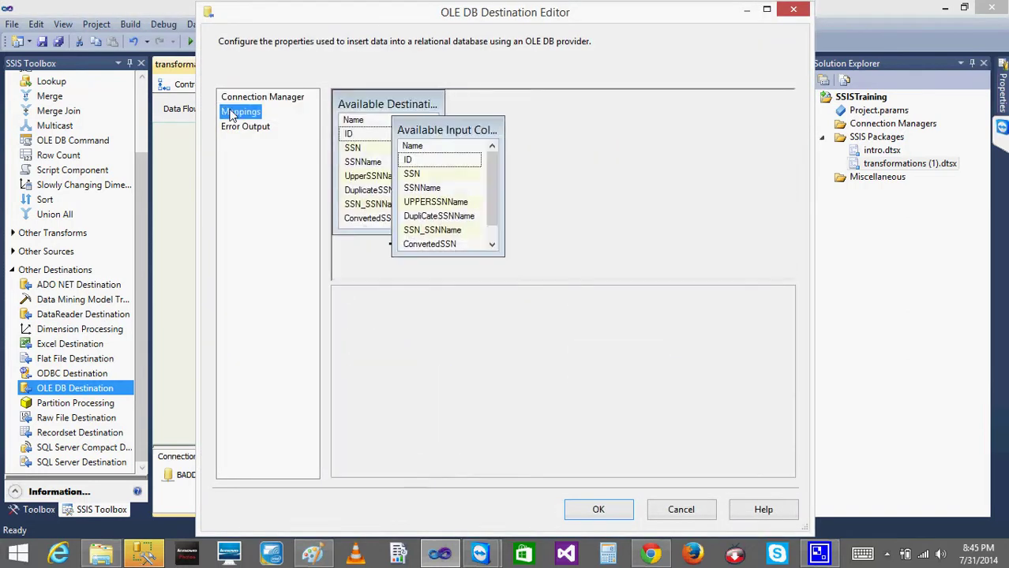
mouse_move(584, 383)
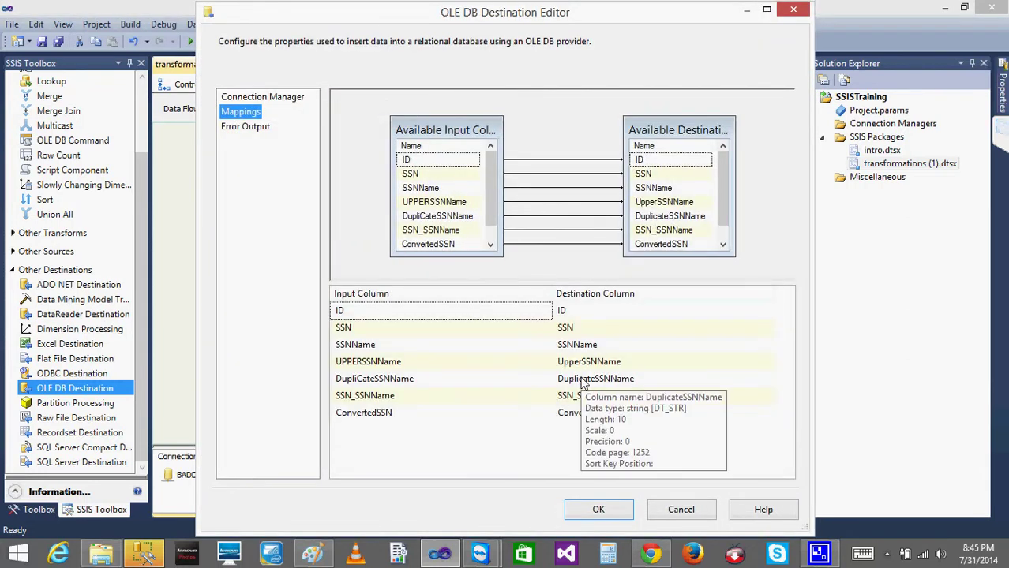
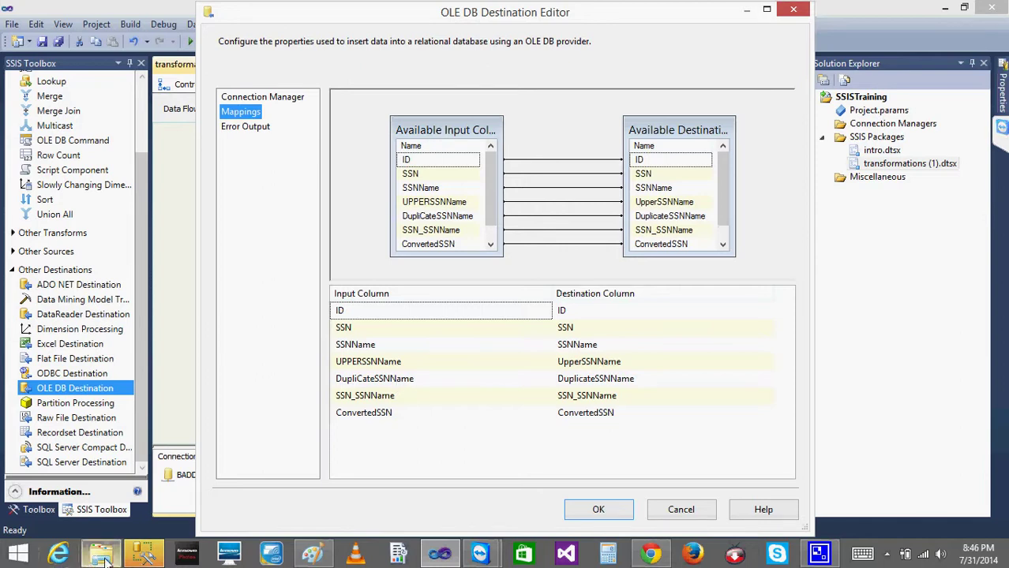
Connect SQL Server Management Studio to the database server with Windows Authentication and open a new blank Paint window
click(137, 559)
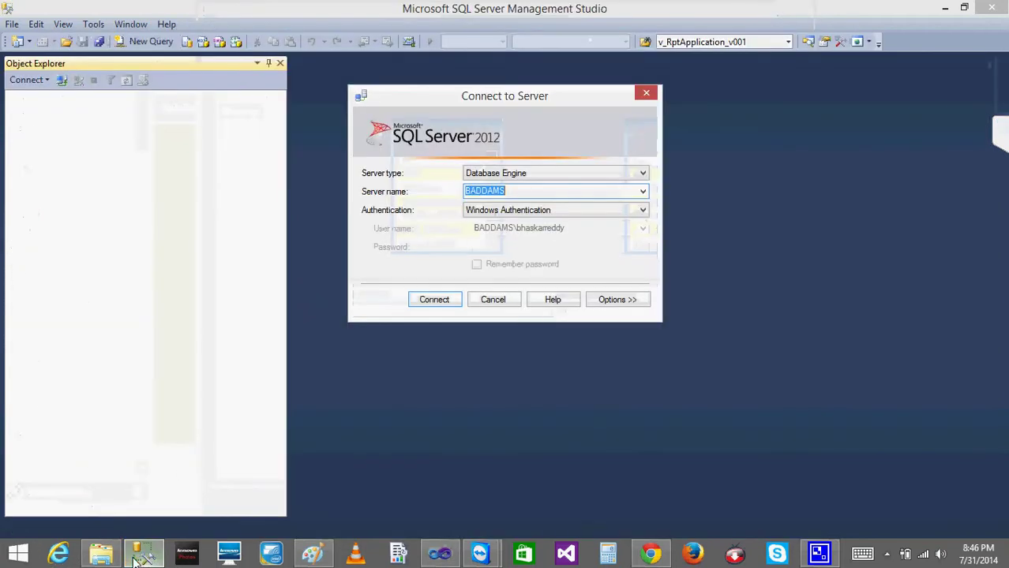
click(436, 301)
click(312, 552)
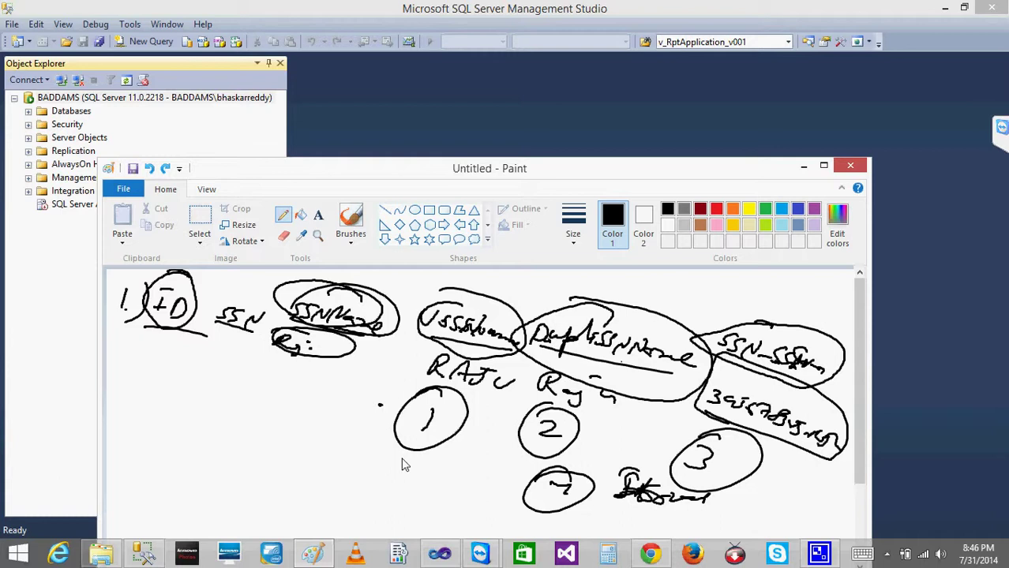
right_click(313, 556)
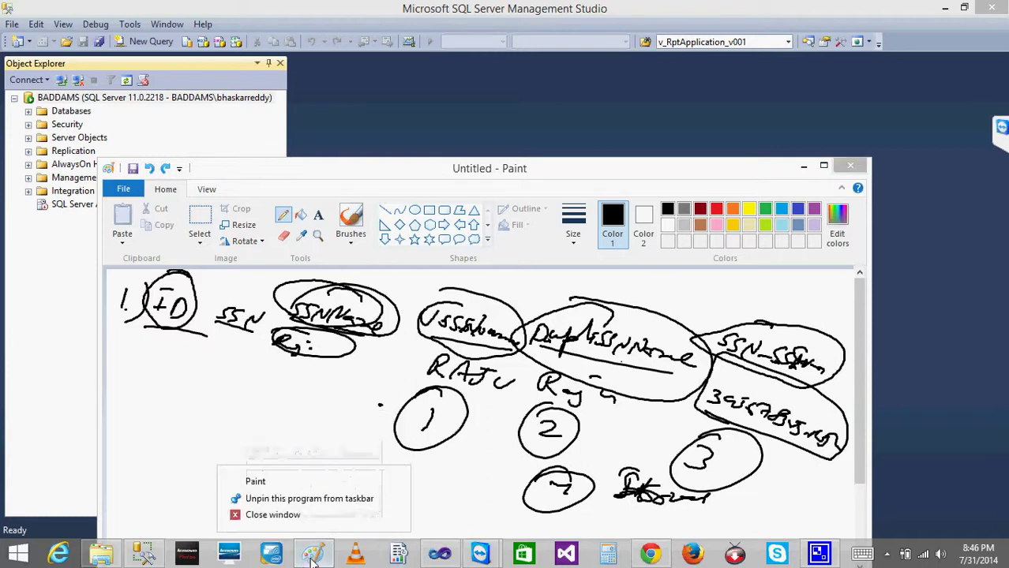
click(260, 481)
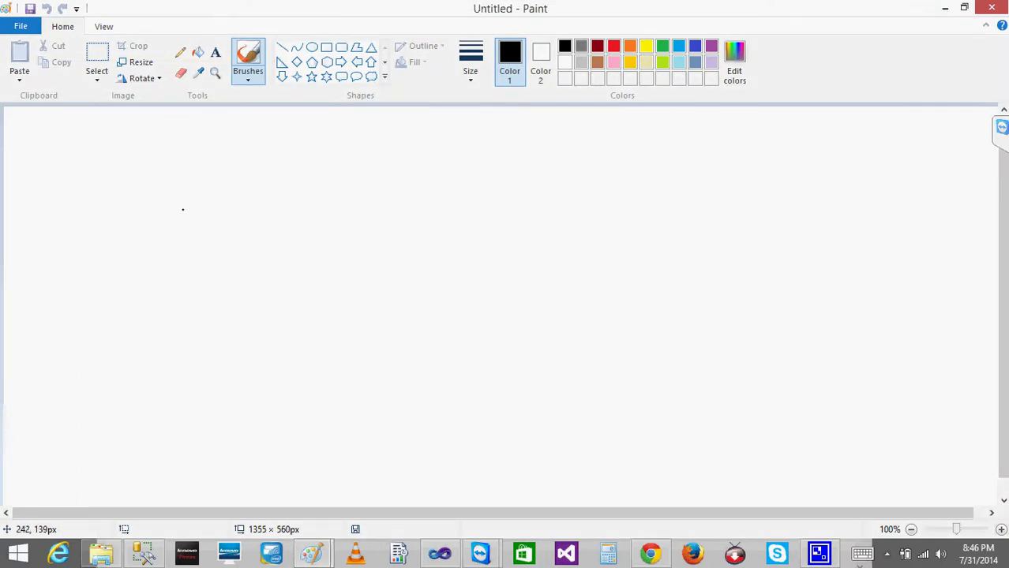
Sketch a source box with a Name column of length 5 and an arrow down to a destination D with Name length 3
click(512, 217)
drag(333, 136, 349, 233)
mouse_move(307, 147)
mouse_down()
mouse_move(359, 127)
mouse_move(363, 222)
mouse_up()
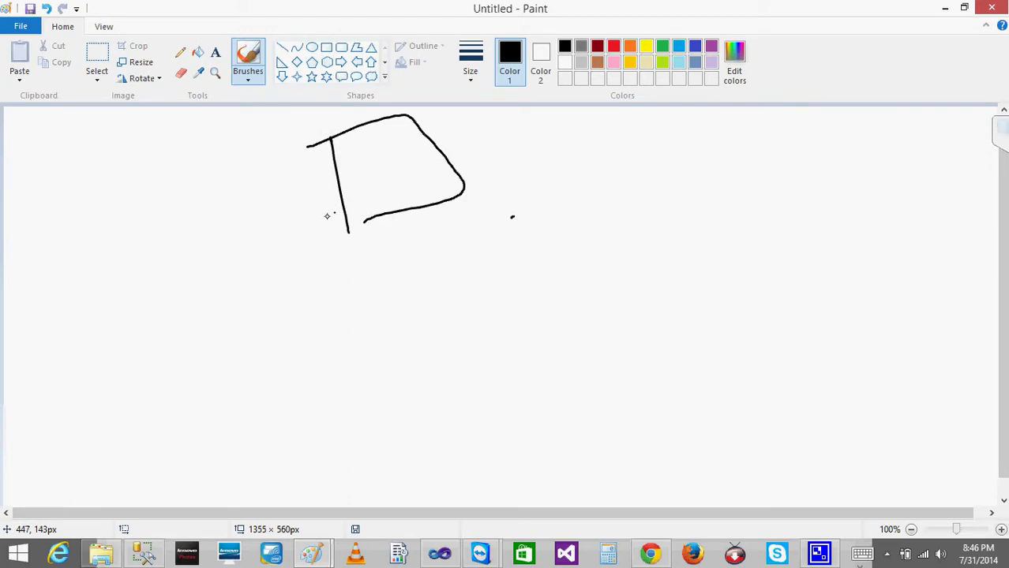
mouse_move(346, 178)
mouse_down()
mouse_move(431, 175)
mouse_move(412, 230)
mouse_move(447, 251)
mouse_move(478, 222)
mouse_up()
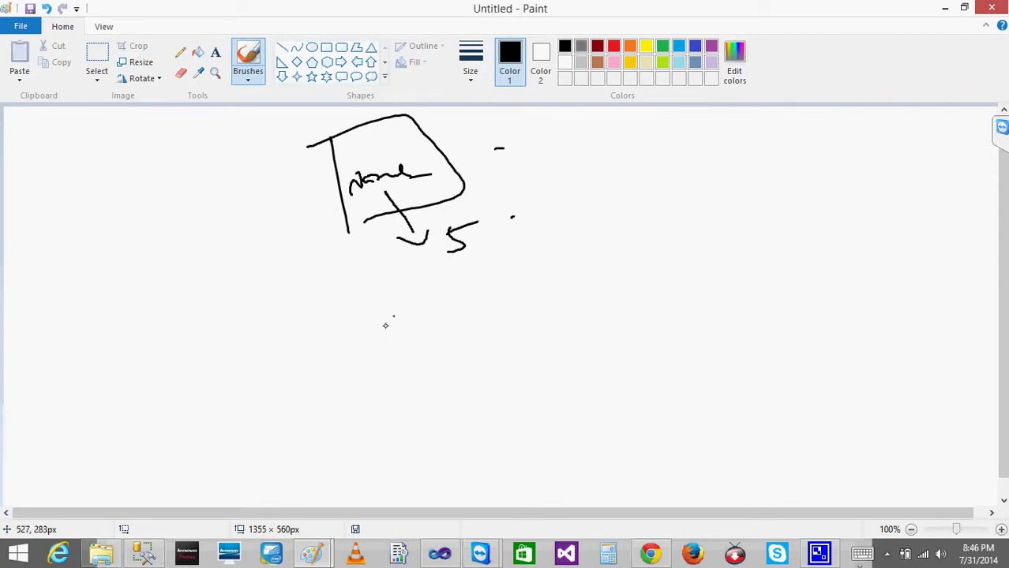
drag(380, 273, 412, 341)
drag(381, 316, 438, 320)
drag(431, 359, 429, 403)
mouse_move(303, 439)
mouse_down()
mouse_move(360, 422)
mouse_move(390, 420)
mouse_move(401, 431)
mouse_up()
mouse_move(419, 430)
mouse_down()
mouse_move(445, 417)
mouse_move(448, 431)
mouse_up()
drag(455, 412, 467, 429)
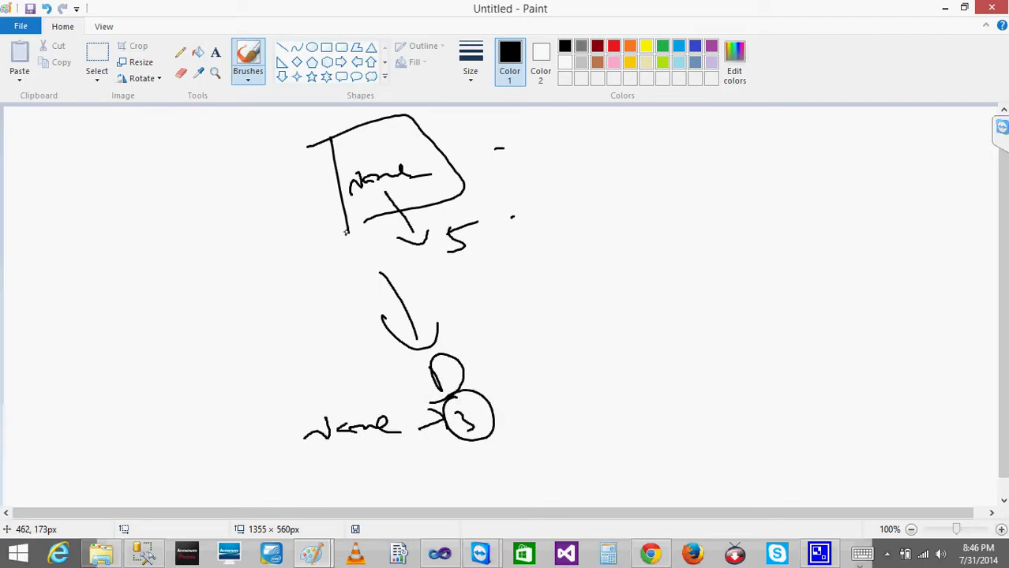
Illustrate truncation by writing a sample name beside the source, its shortened form under the destination, a linking arrow, and crossing out the extra letters
mouse_move(443, 210)
mouse_down()
mouse_move(480, 244)
mouse_move(435, 213)
mouse_up()
mouse_move(157, 257)
mouse_down()
mouse_move(170, 273)
mouse_move(229, 260)
mouse_move(264, 275)
mouse_up()
drag(167, 331, 274, 282)
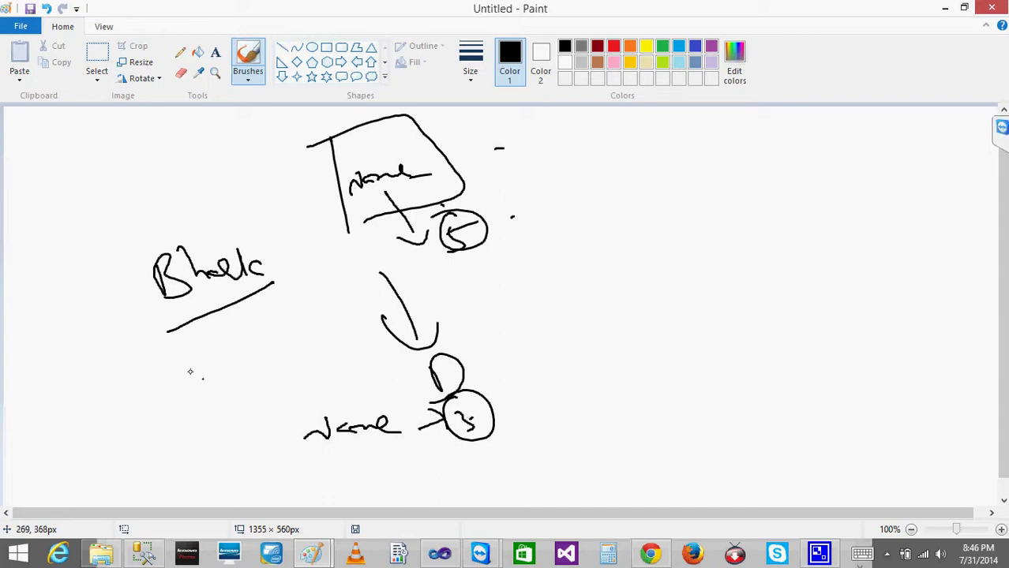
mouse_move(246, 276)
mouse_down()
mouse_move(233, 289)
mouse_move(282, 276)
mouse_up()
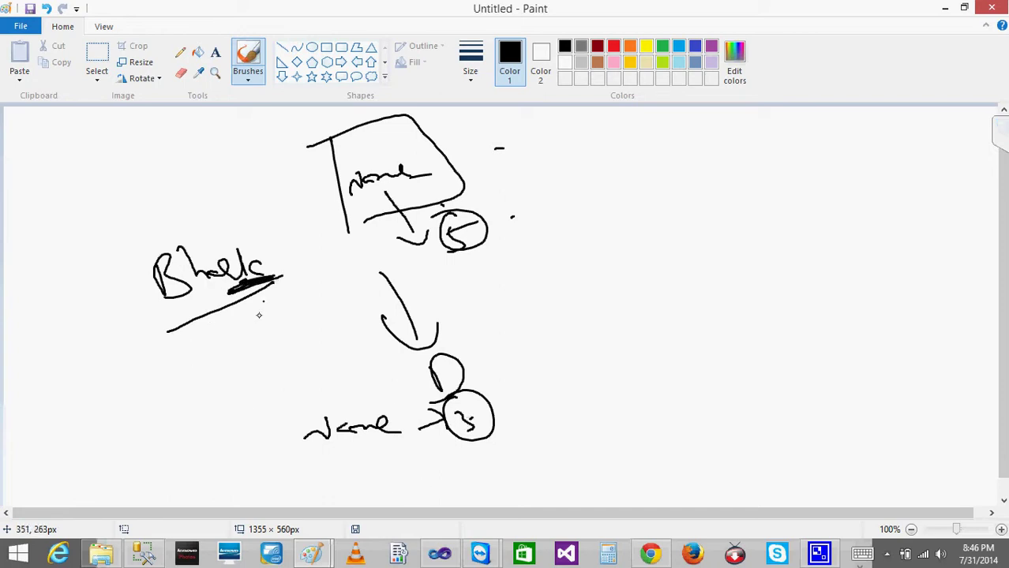
mouse_move(435, 448)
mouse_down()
mouse_move(434, 476)
mouse_move(438, 467)
mouse_move(480, 465)
mouse_move(424, 484)
mouse_move(496, 463)
mouse_up()
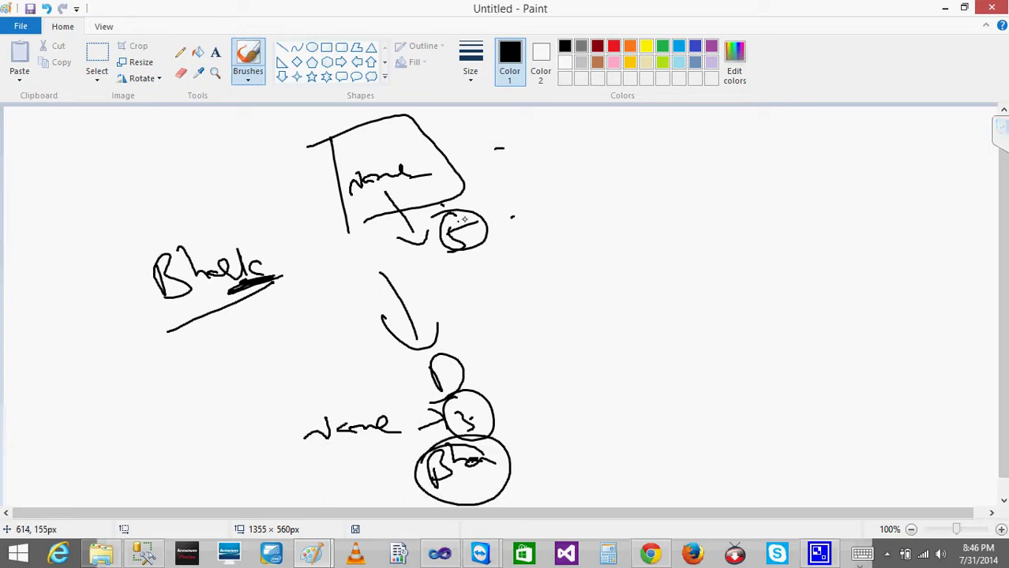
mouse_move(465, 245)
mouse_down()
mouse_move(540, 352)
mouse_move(532, 438)
mouse_move(519, 454)
mouse_move(537, 442)
mouse_up()
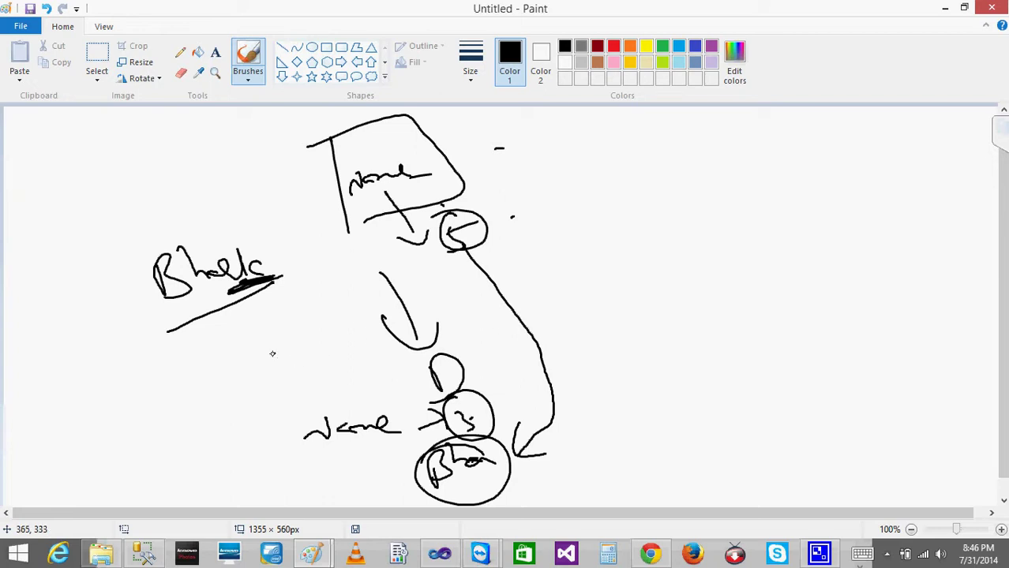
mouse_move(466, 235)
mouse_down()
mouse_move(455, 236)
mouse_move(471, 232)
mouse_up()
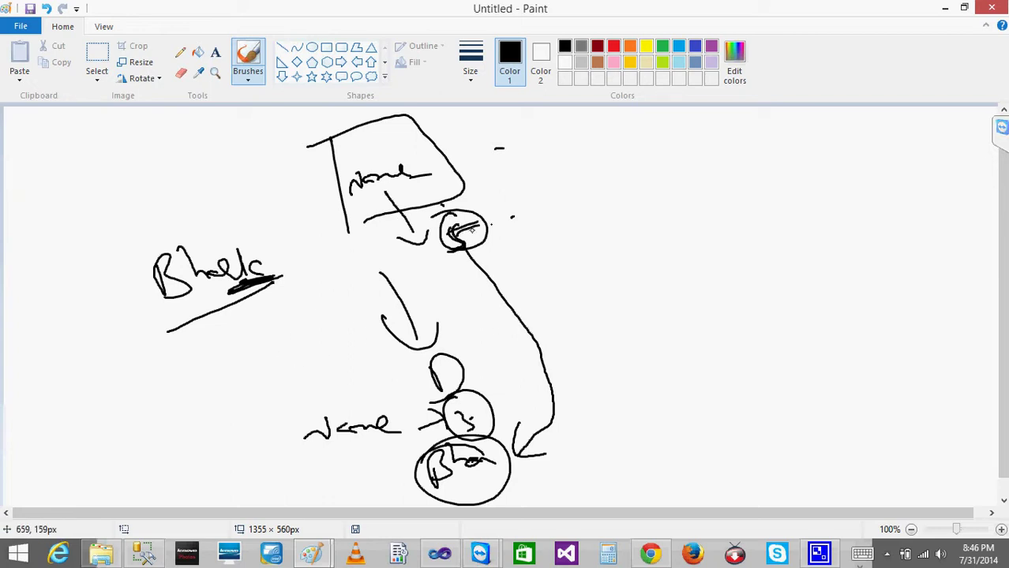
drag(235, 264, 261, 268)
mouse_move(207, 239)
mouse_down()
mouse_move(215, 319)
mouse_move(157, 255)
mouse_up()
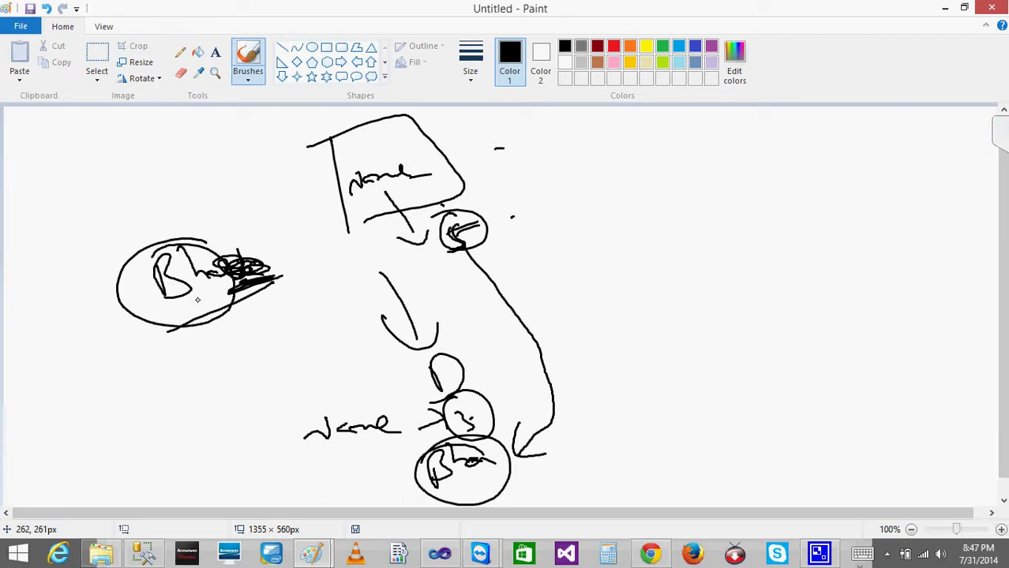
Minimize the Paint sketch, switch back to Visual Studio, accept the OLE DB Destination settings and check its warning
click(946, 9)
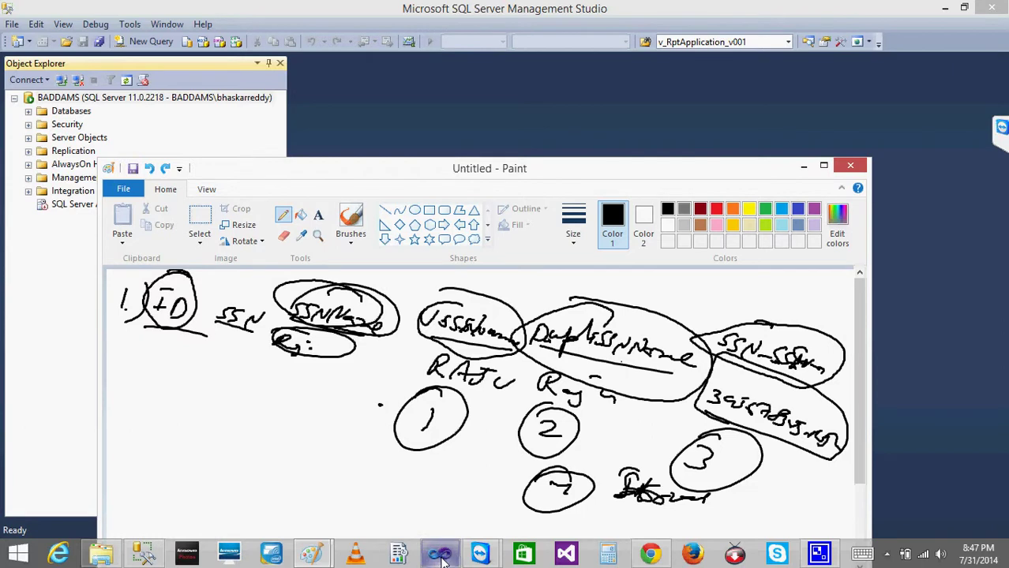
click(442, 559)
click(604, 507)
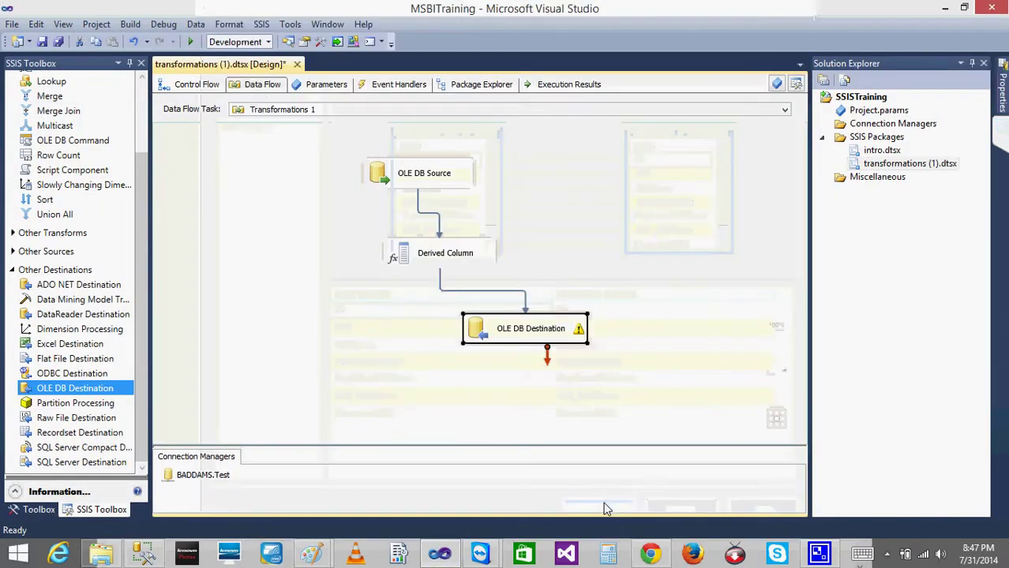
mouse_move(583, 334)
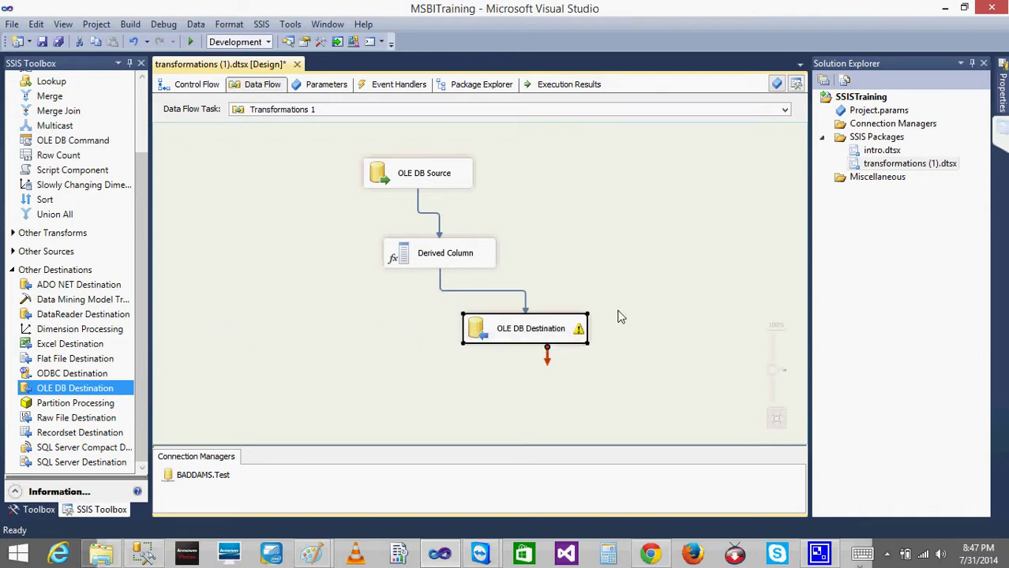
Shorten the DT_STR length in the DupliCateSSNName expression to match its destination column and apply the Derived Column changes
double_click(439, 260)
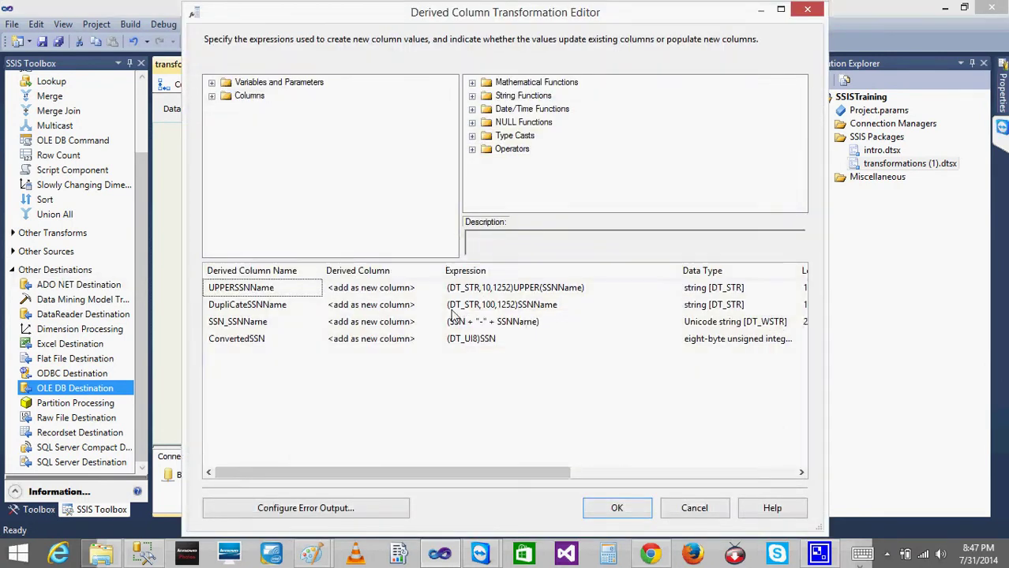
click(492, 306)
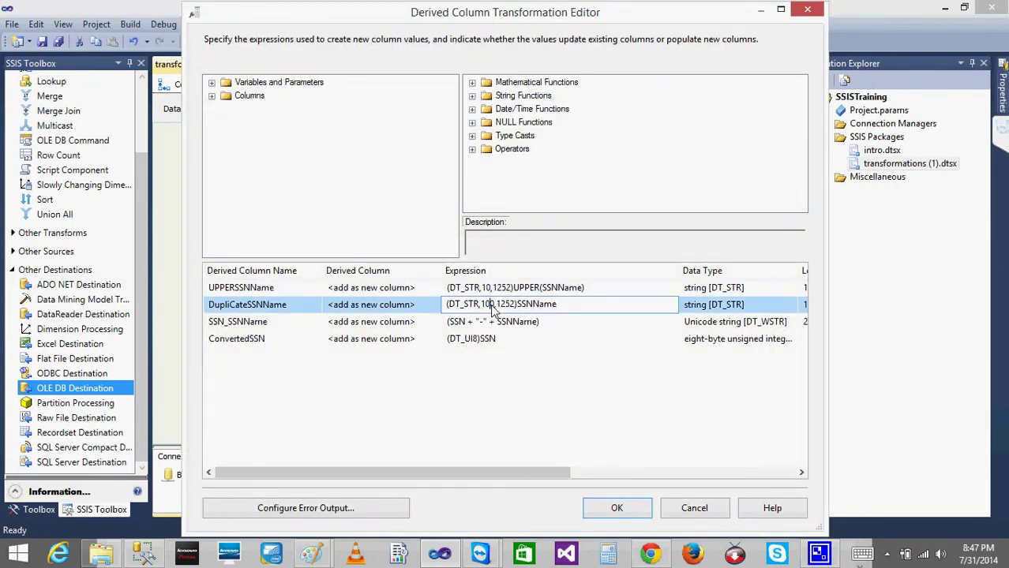
click(611, 509)
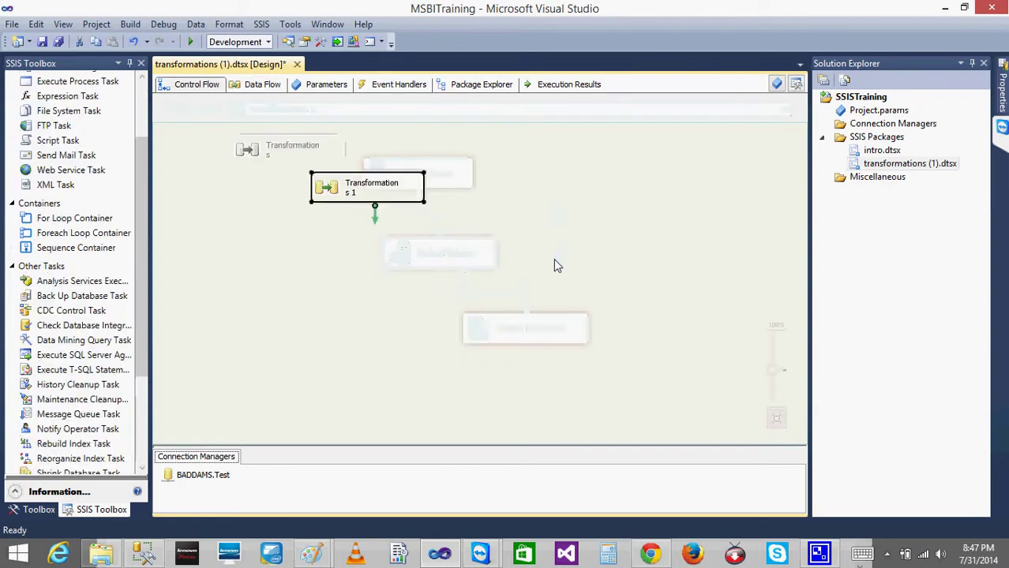
Move the Transformations 1 task up and to the right in the control flow, open its data flow and select the Derived Column
drag(328, 197, 391, 158)
double_click(391, 160)
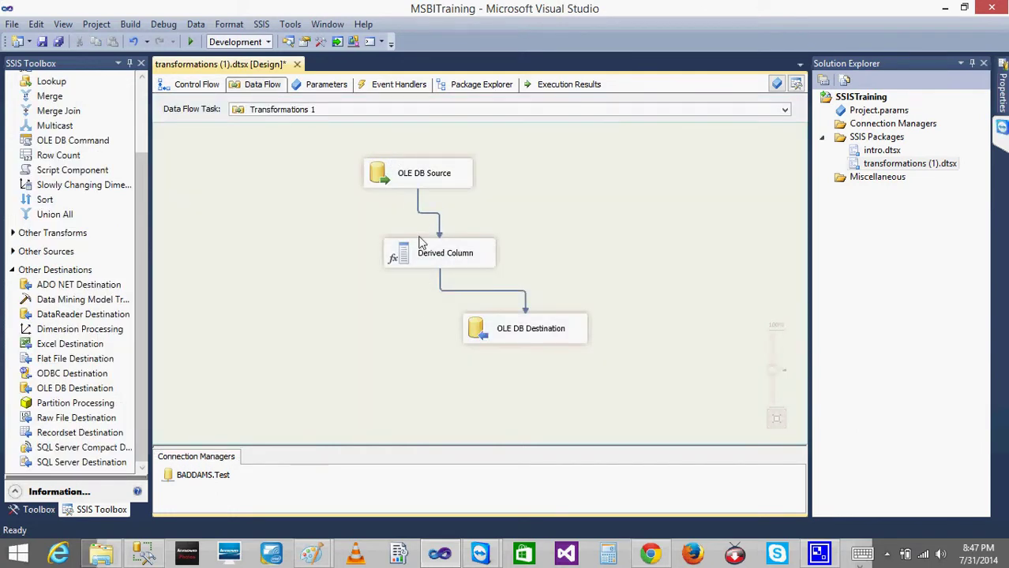
click(396, 265)
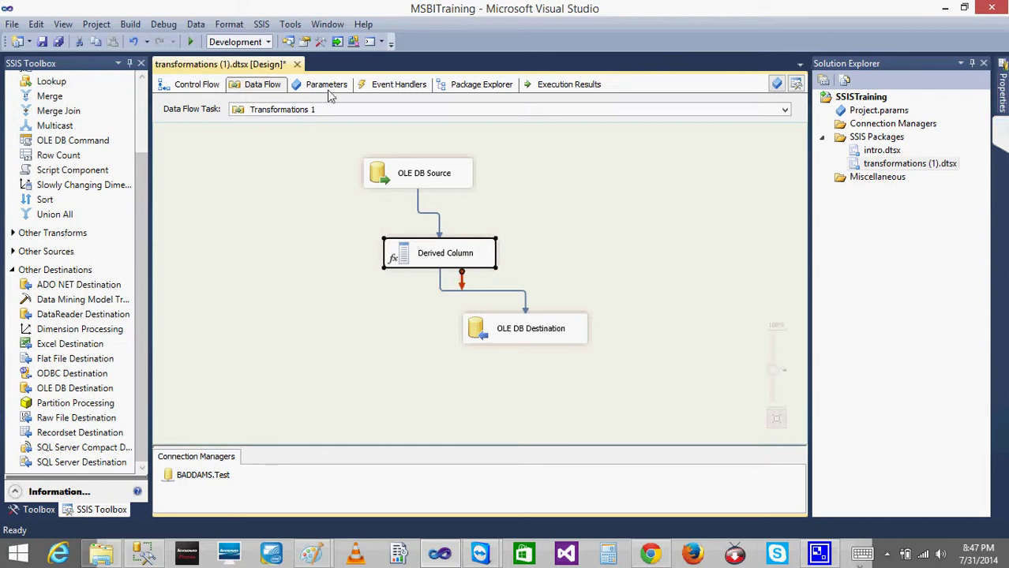
Open the original Transformations data flow and select its Character Map to compare it with the single Derived Column design
click(182, 91)
double_click(283, 154)
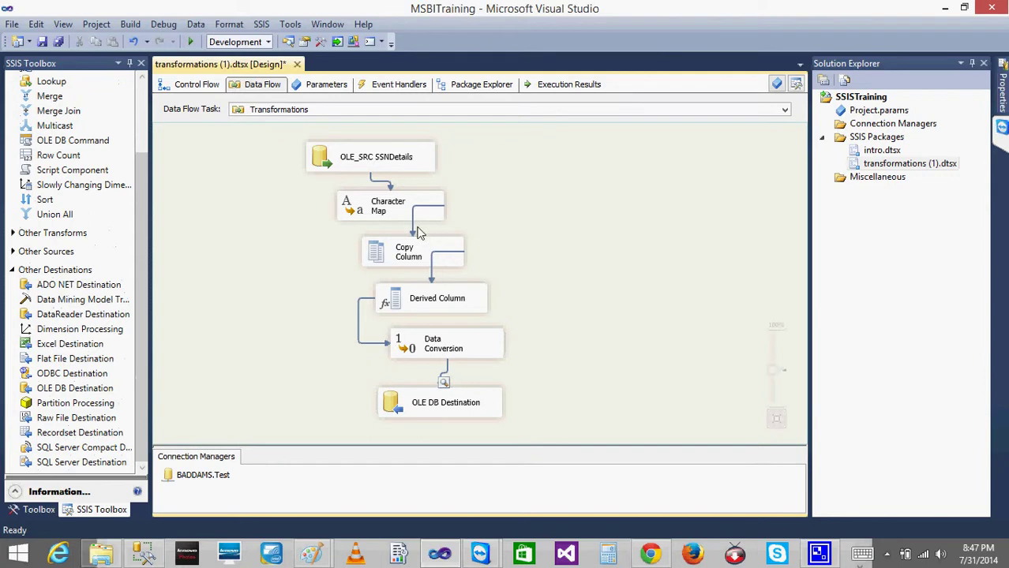
click(378, 214)
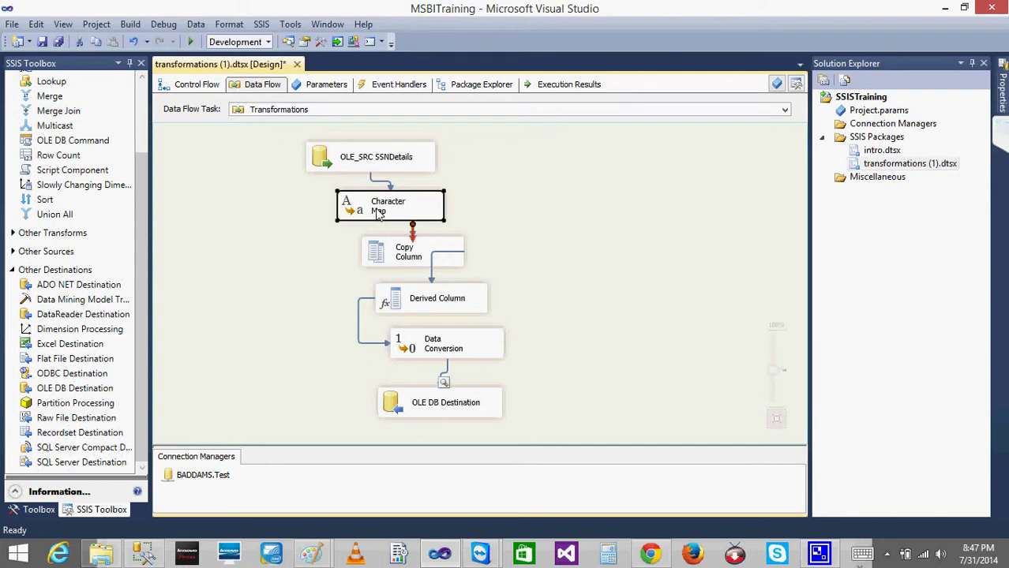
Go through the Copy Column, Derived Column and Data Conversion components of the original Transformations data flow one by one
click(382, 263)
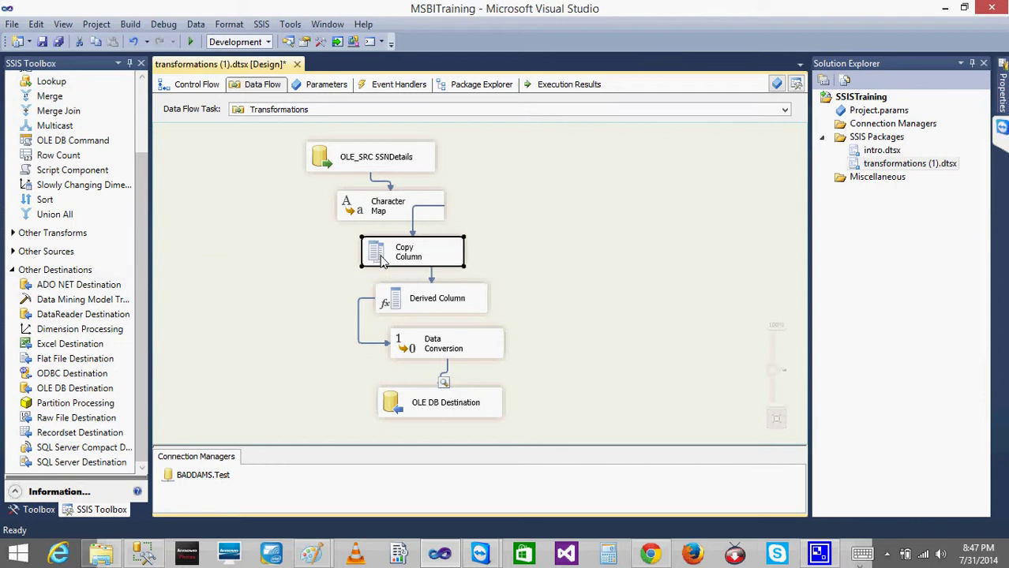
click(417, 304)
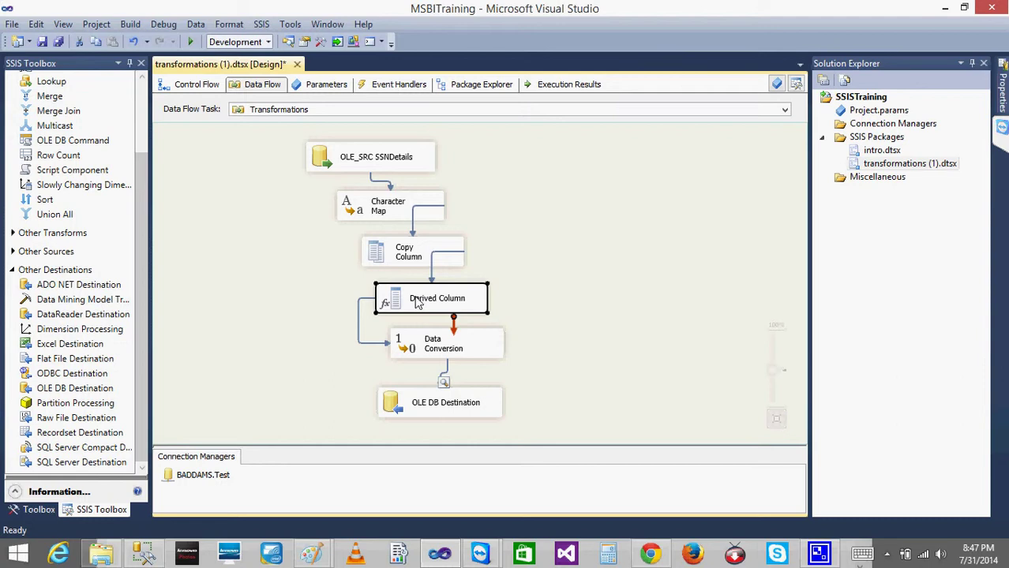
click(420, 353)
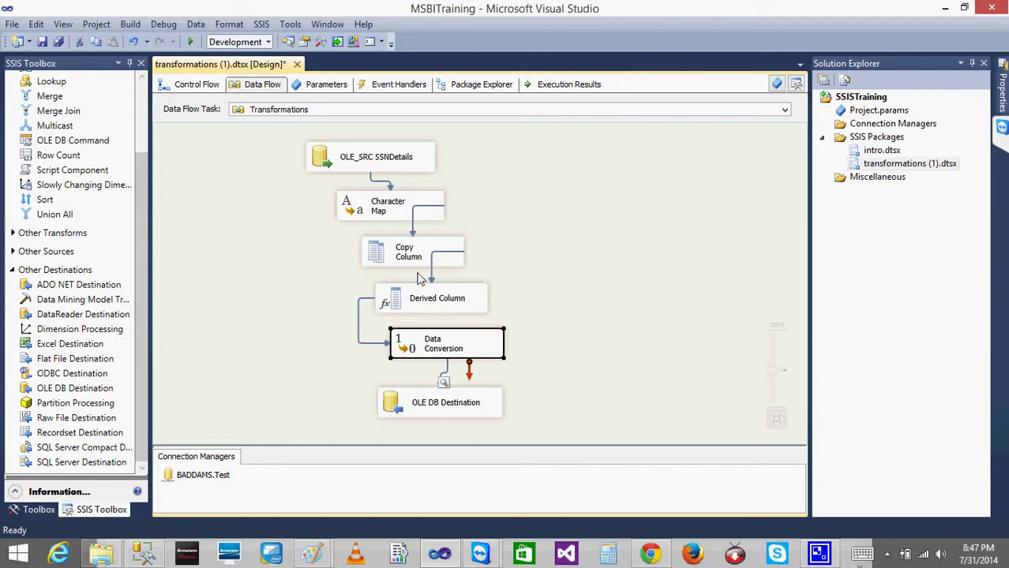
Open the Transformations 1 data flow, review its Derived Column expressions and close the editor without changes
click(198, 87)
double_click(439, 150)
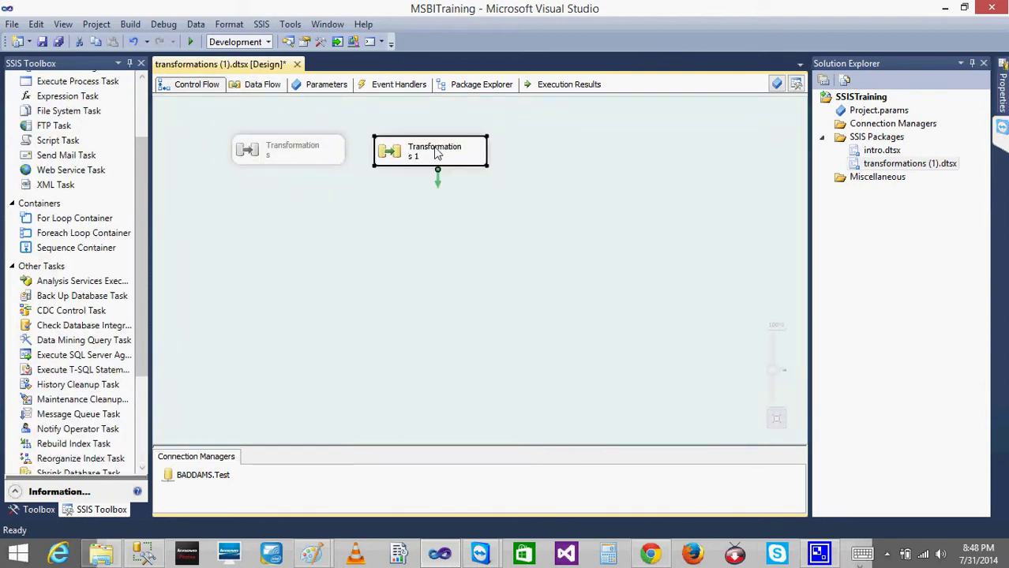
double_click(423, 267)
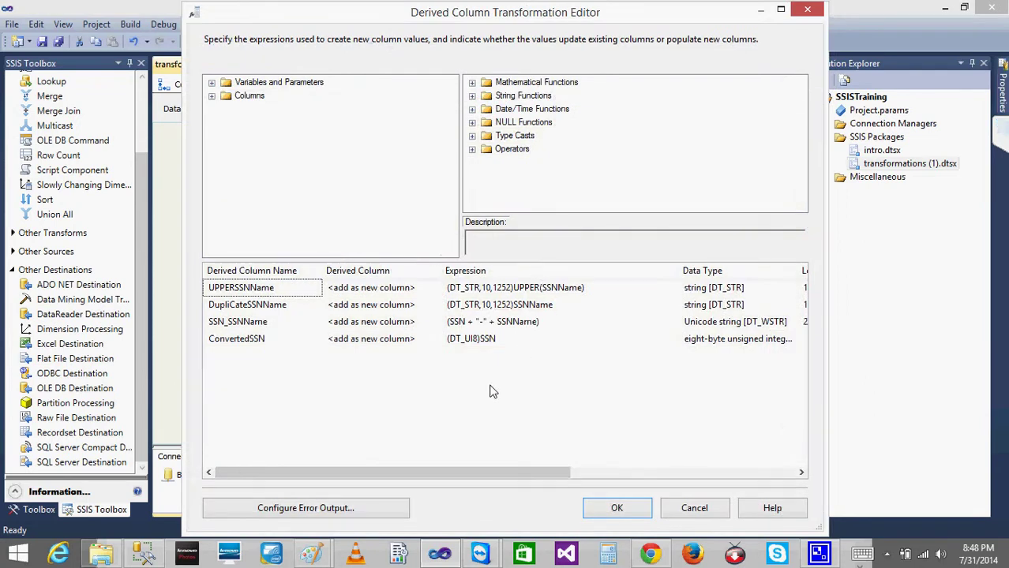
click(694, 509)
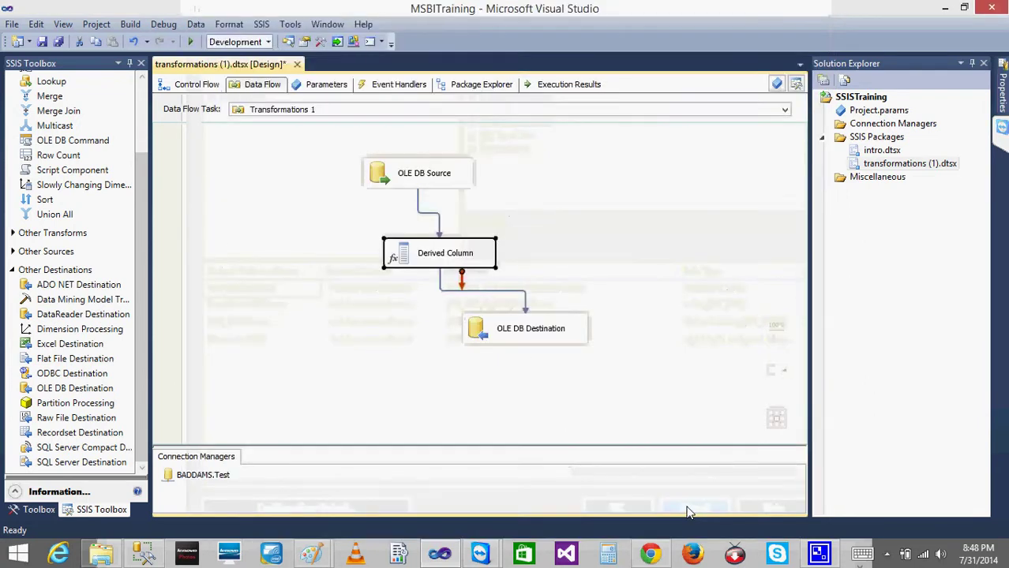
Reopen the original Transformations data flow and examine the roles of its Character Map, Copy Column and Derived Column
click(191, 88)
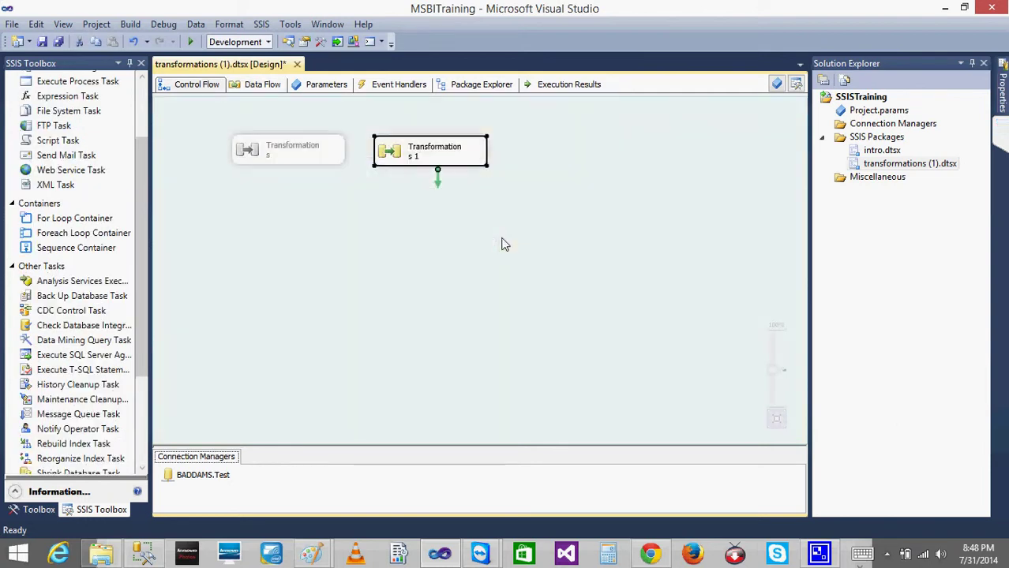
double_click(274, 156)
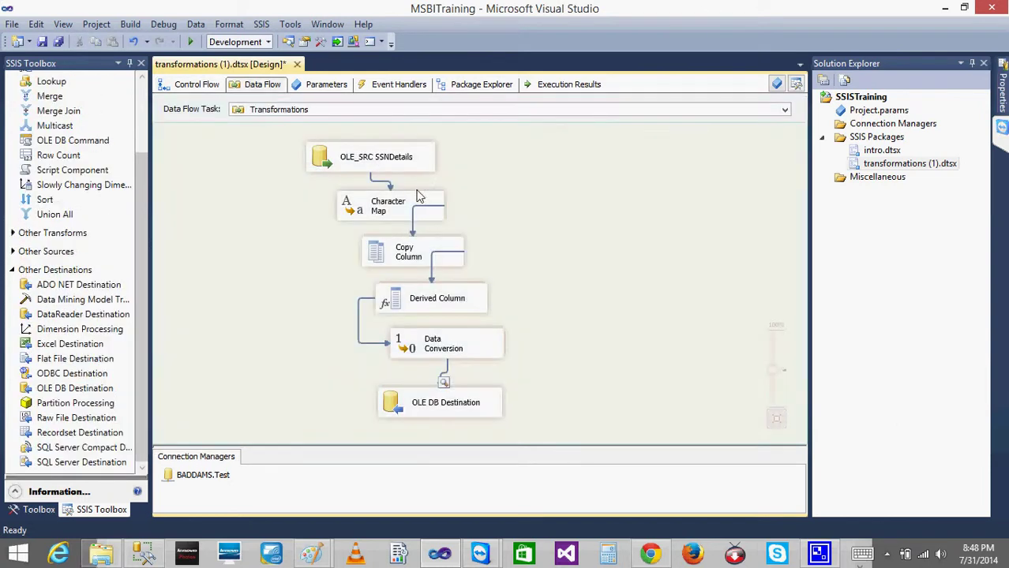
click(403, 212)
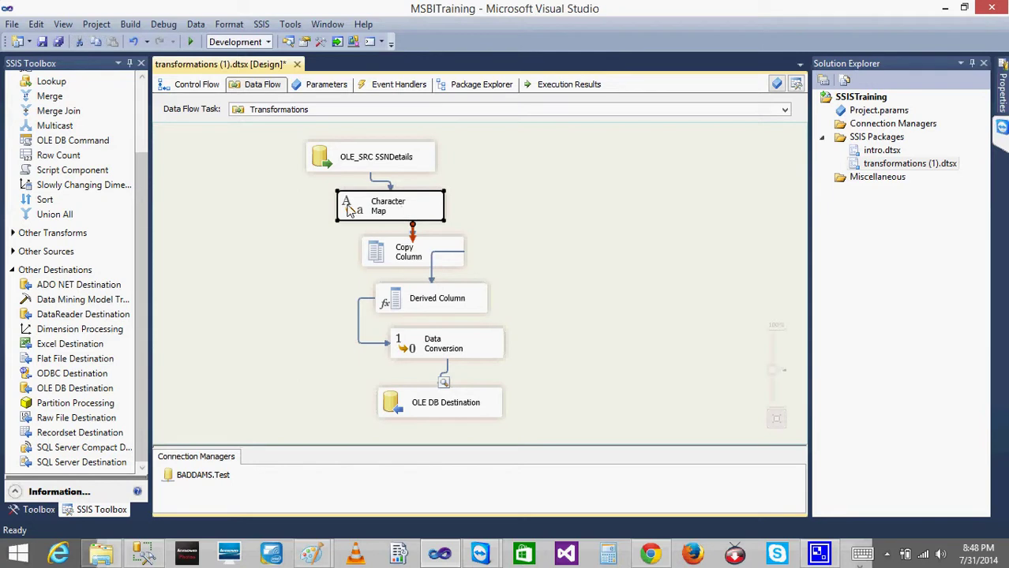
click(395, 306)
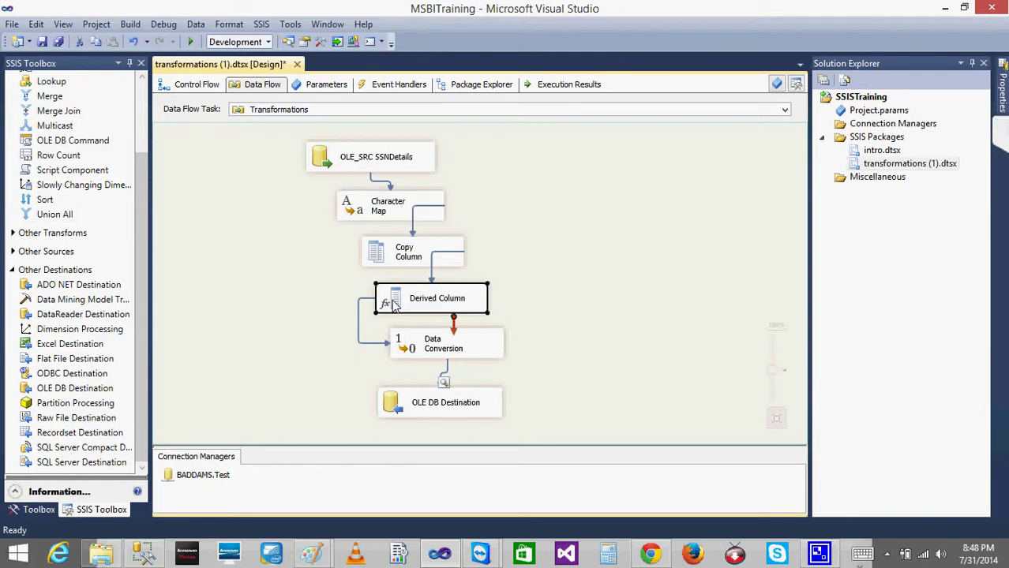
click(378, 209)
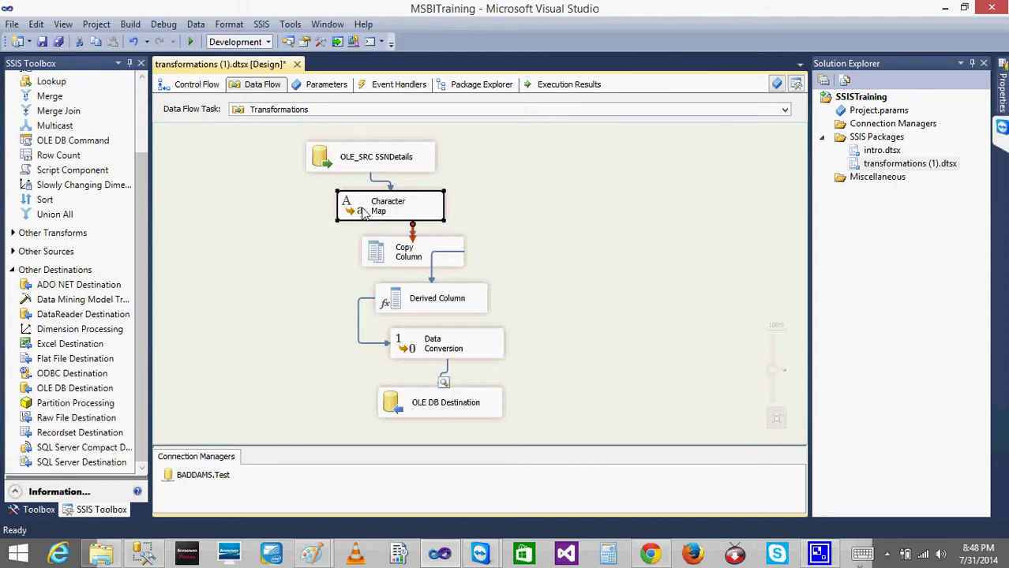
click(401, 302)
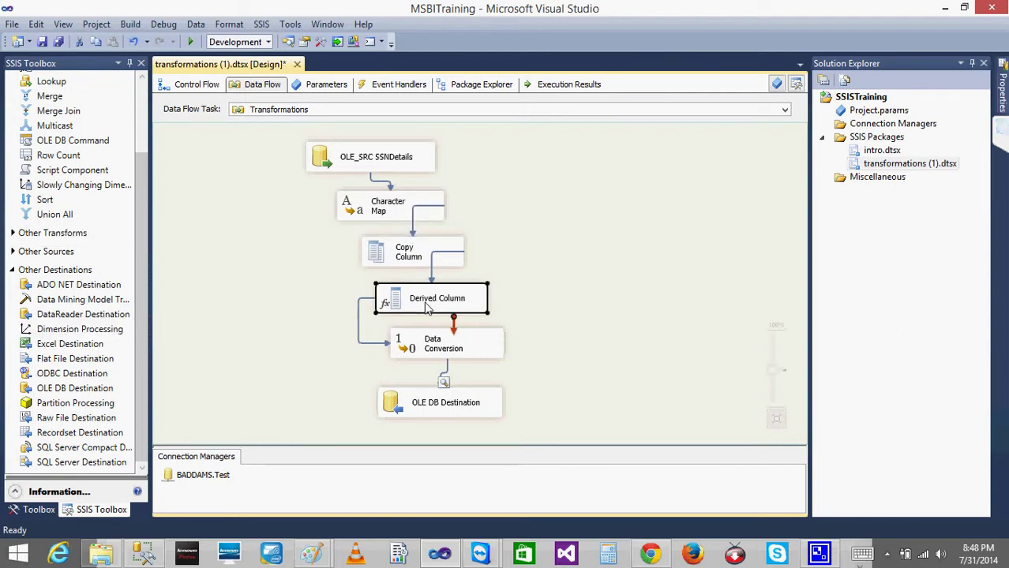
click(387, 264)
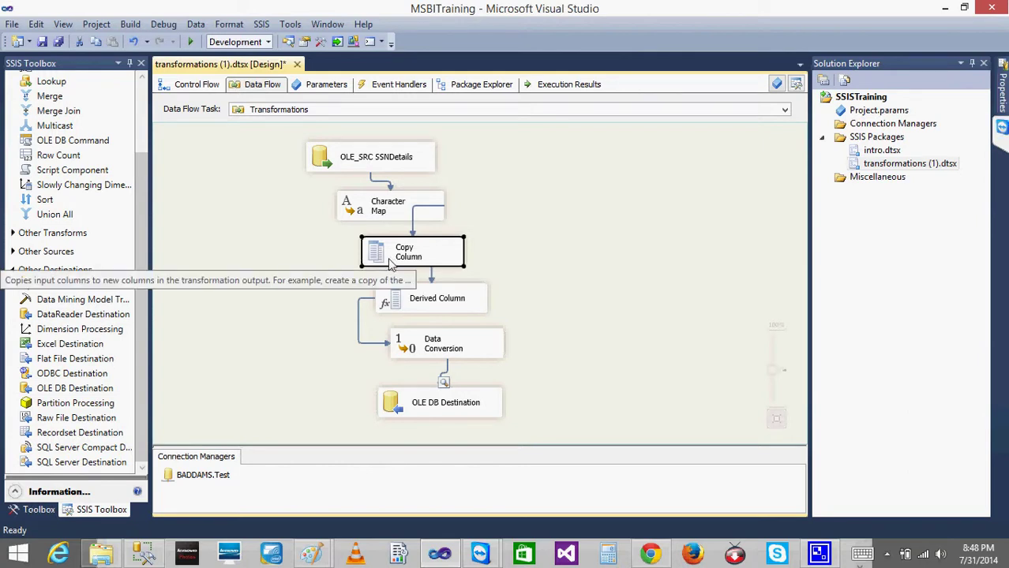
click(405, 289)
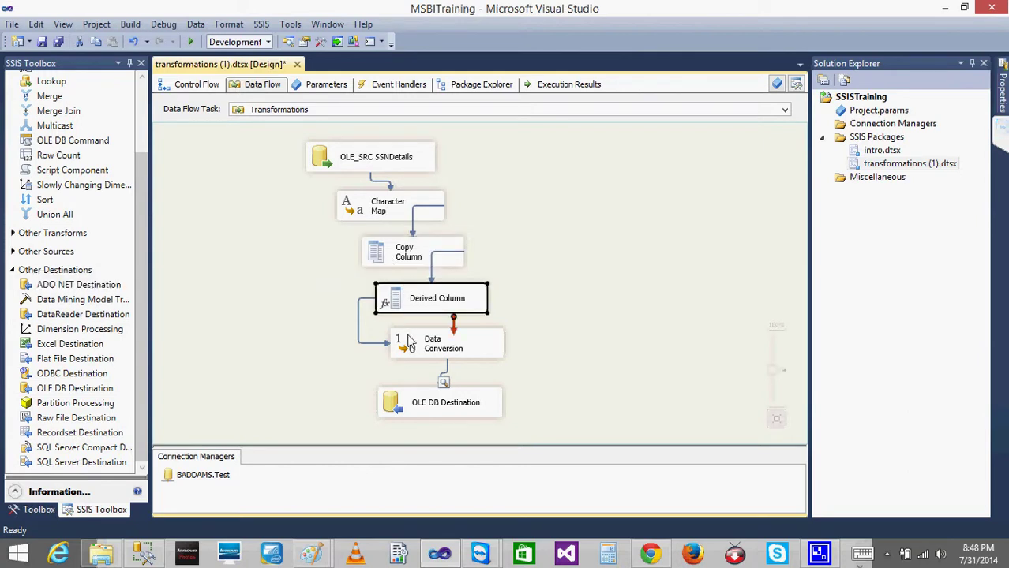
Open the Transformations 1 data flow from the control flow, then return to the original Transformations data flow
click(183, 84)
double_click(418, 171)
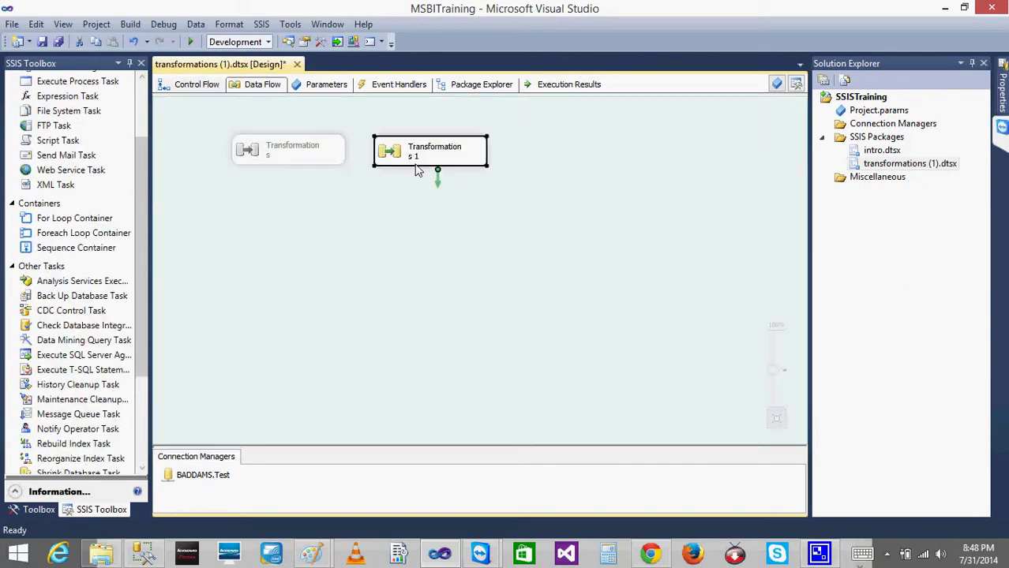
click(197, 87)
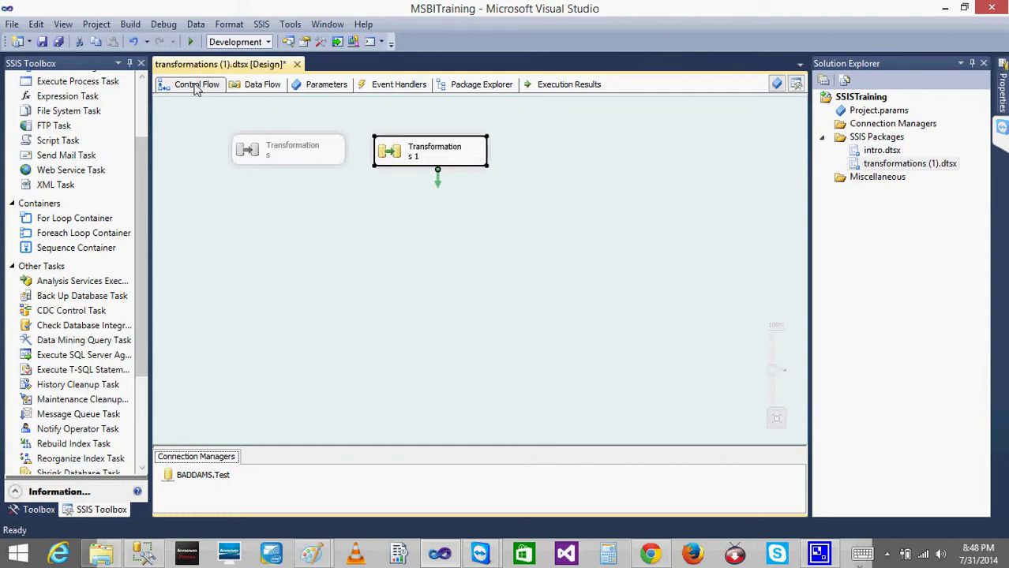
double_click(282, 166)
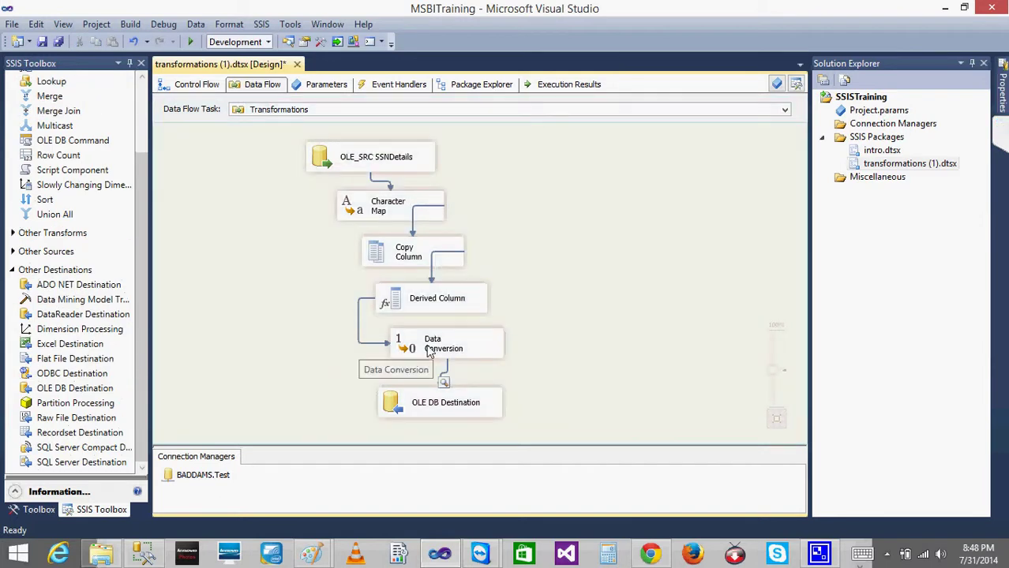
Inspect the data type options for ConvertedSSN in the Data Conversion transformation and cancel without changes
double_click(429, 348)
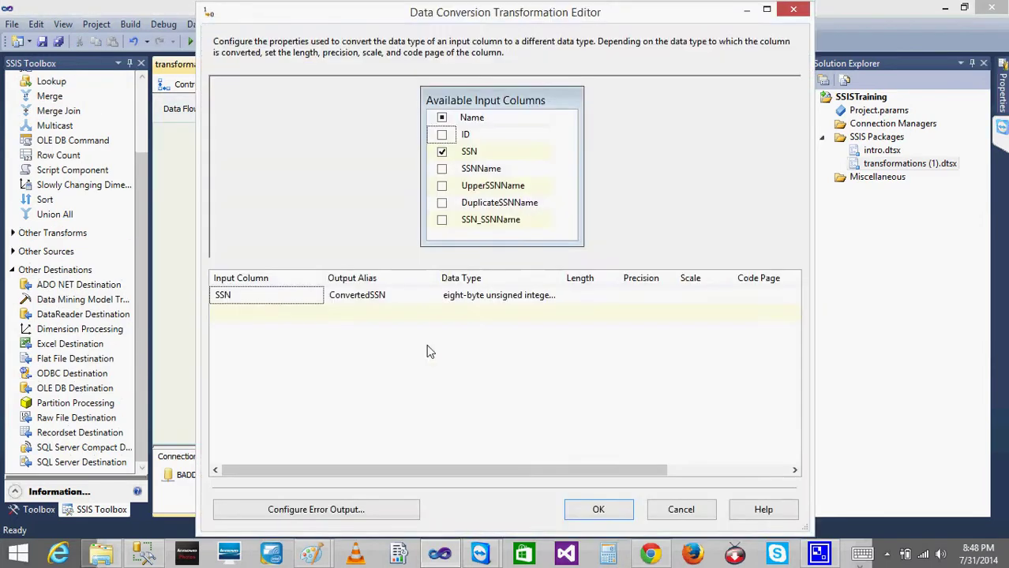
click(527, 296)
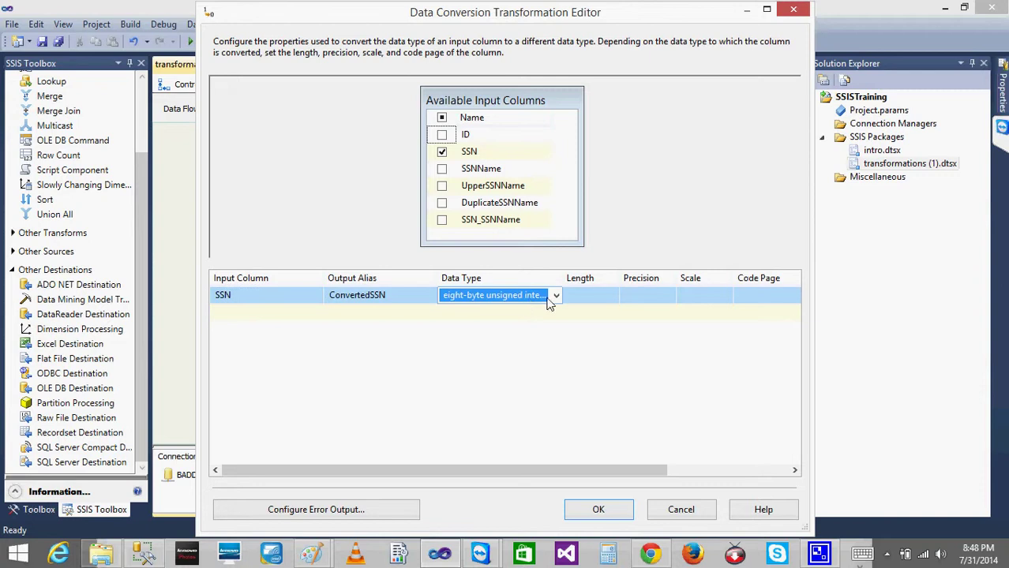
click(556, 297)
click(557, 304)
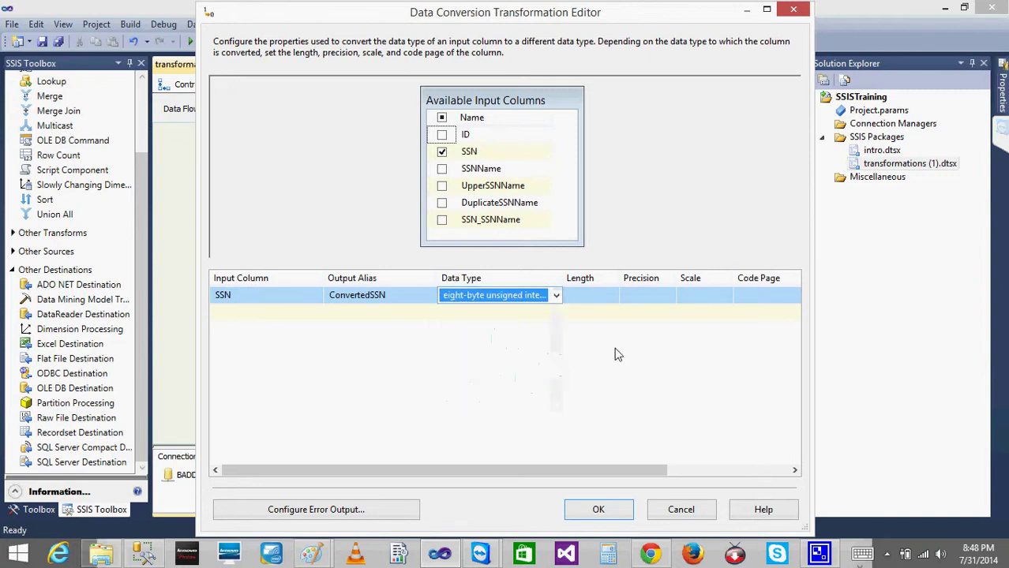
click(682, 511)
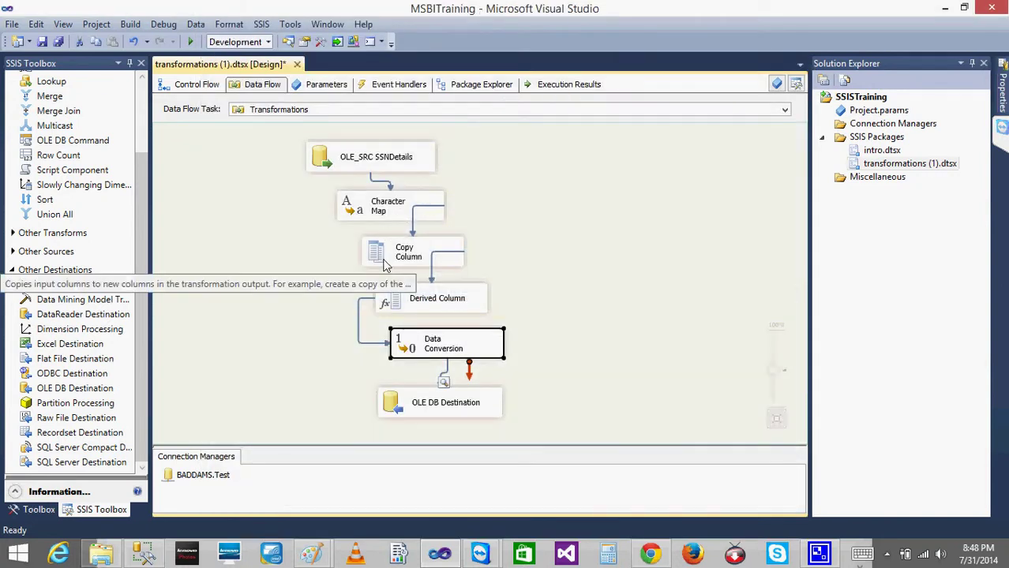
Inspect the SSN_SSNName, DupliCateSSNName and UPPERSSNName expressions in the Derived Column of Transformations 1 and cancel the editor
click(209, 86)
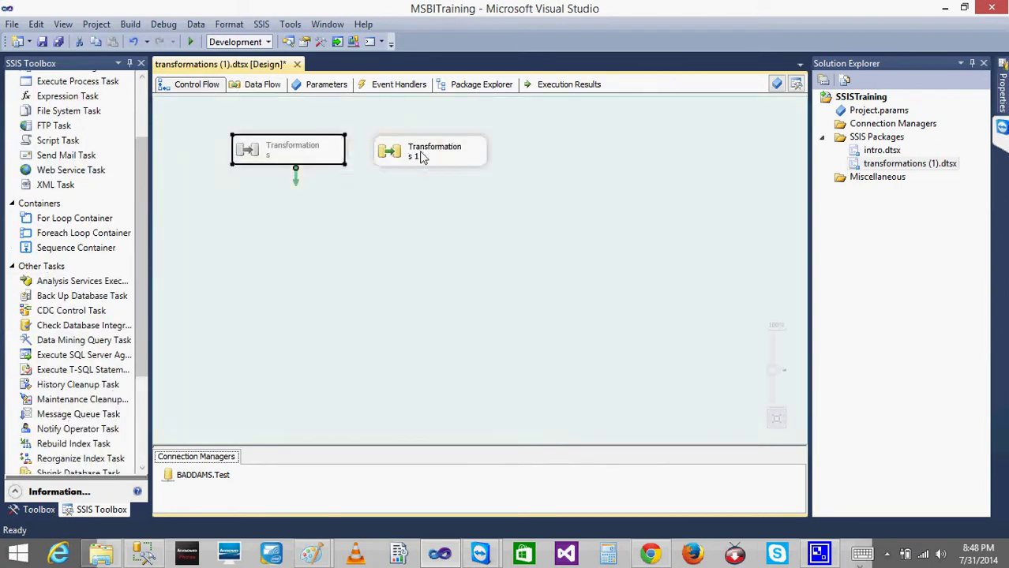
double_click(390, 151)
double_click(448, 264)
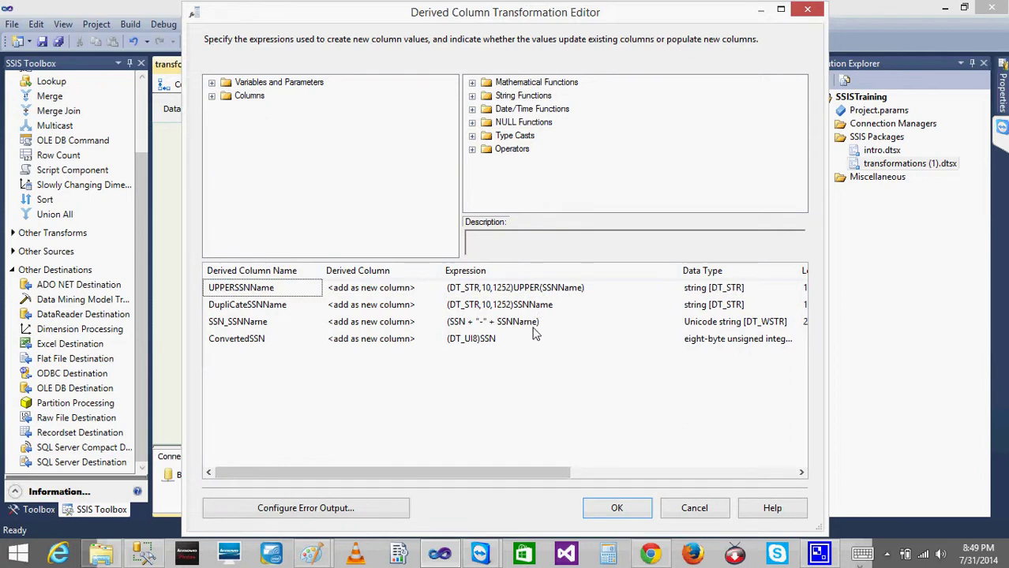
click(549, 328)
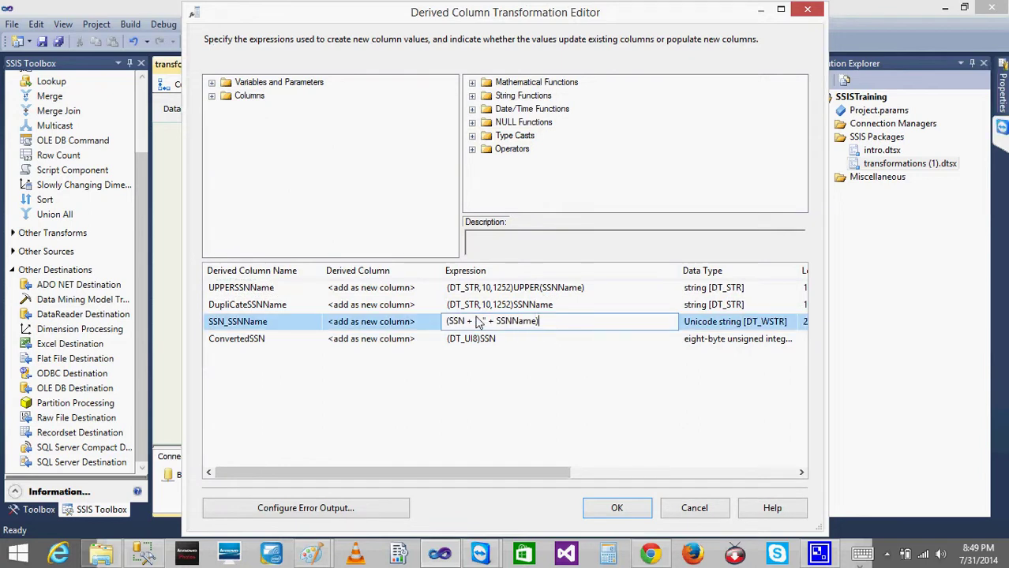
click(448, 309)
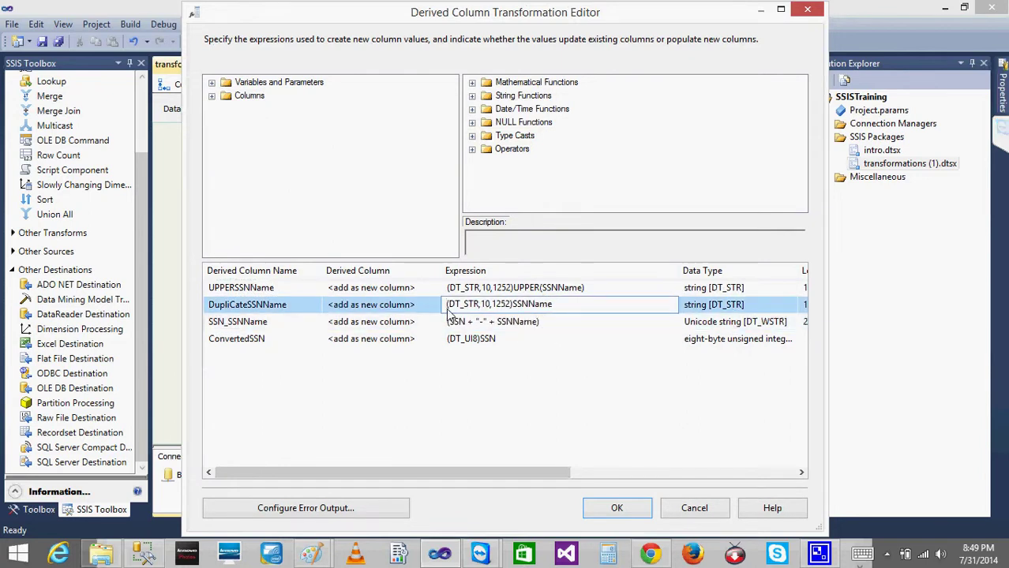
click(550, 287)
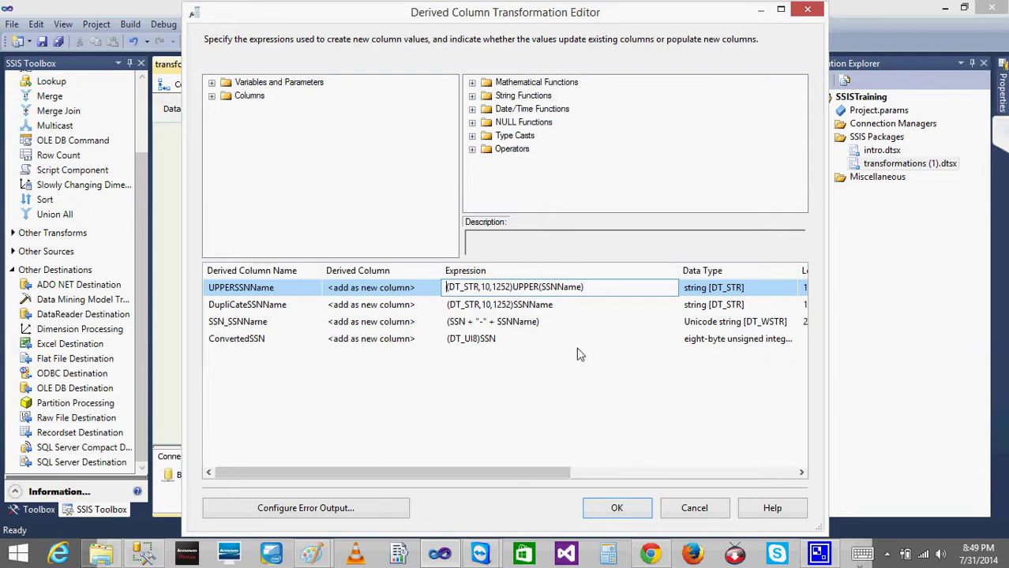
click(683, 510)
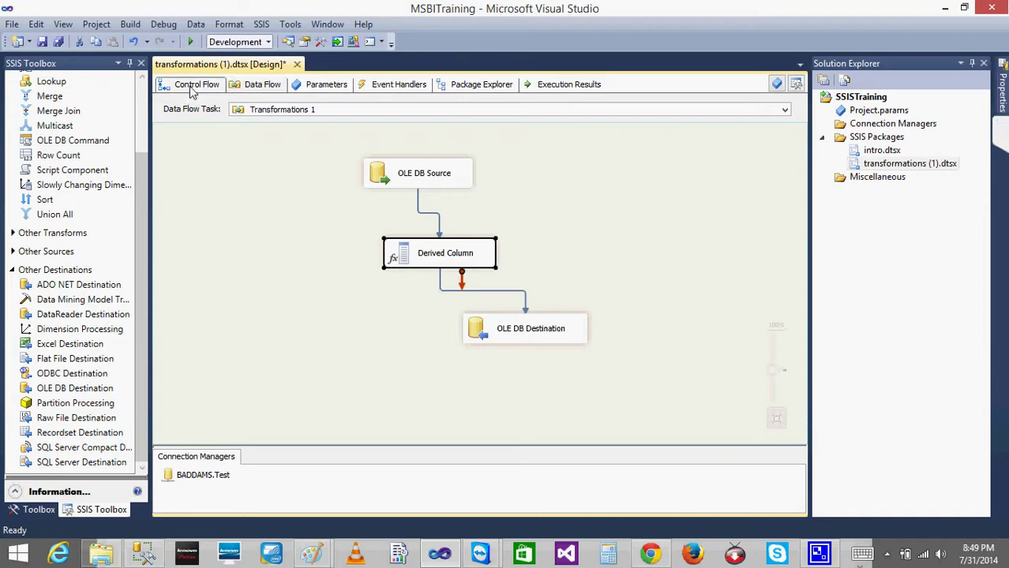
Return to the control flow, reopen the Transformations 1 Derived Column to recheck its four derived columns, and cancel the editor
click(192, 88)
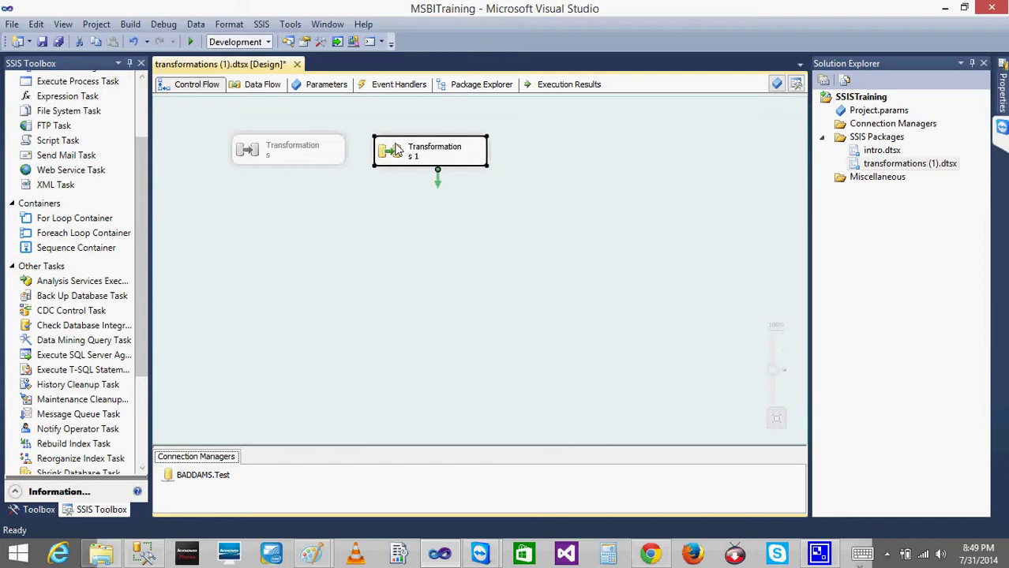
click(421, 216)
click(392, 157)
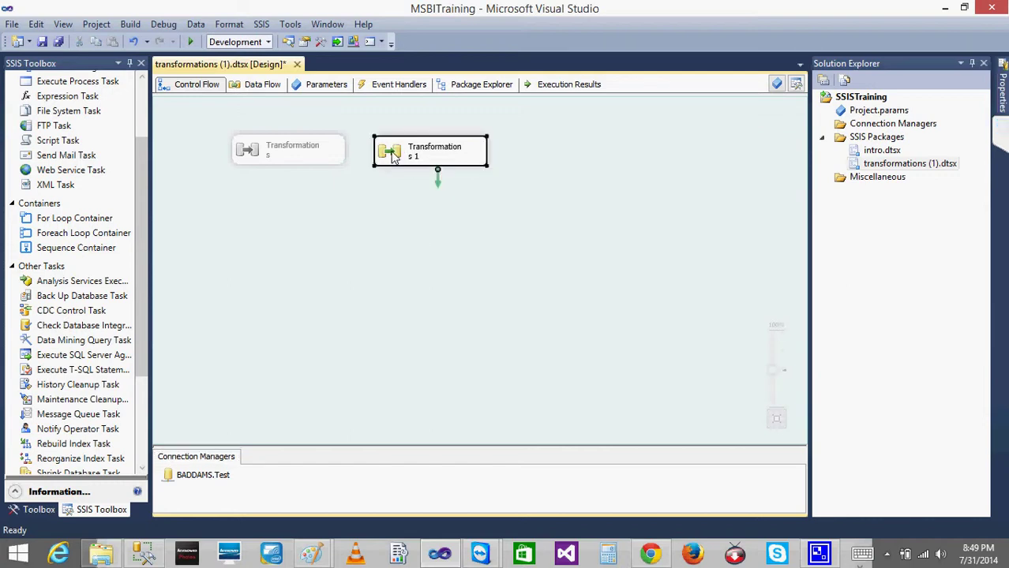
double_click(393, 156)
click(392, 259)
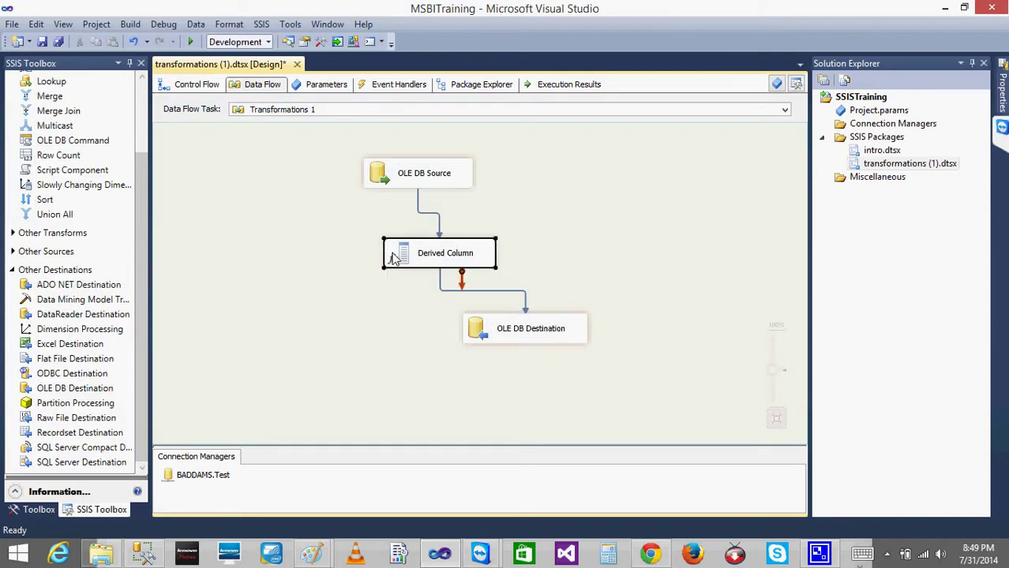
double_click(415, 263)
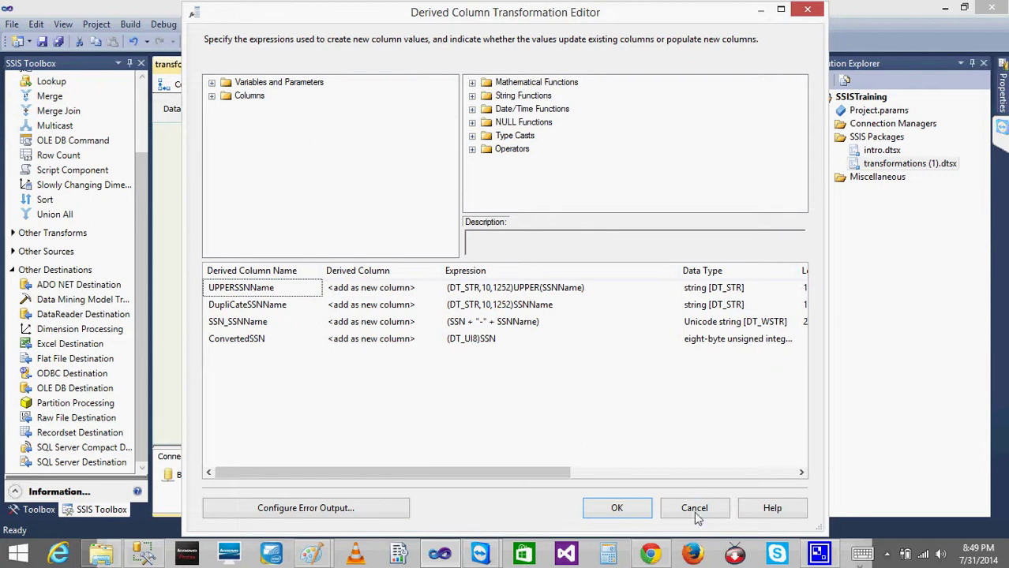
click(694, 508)
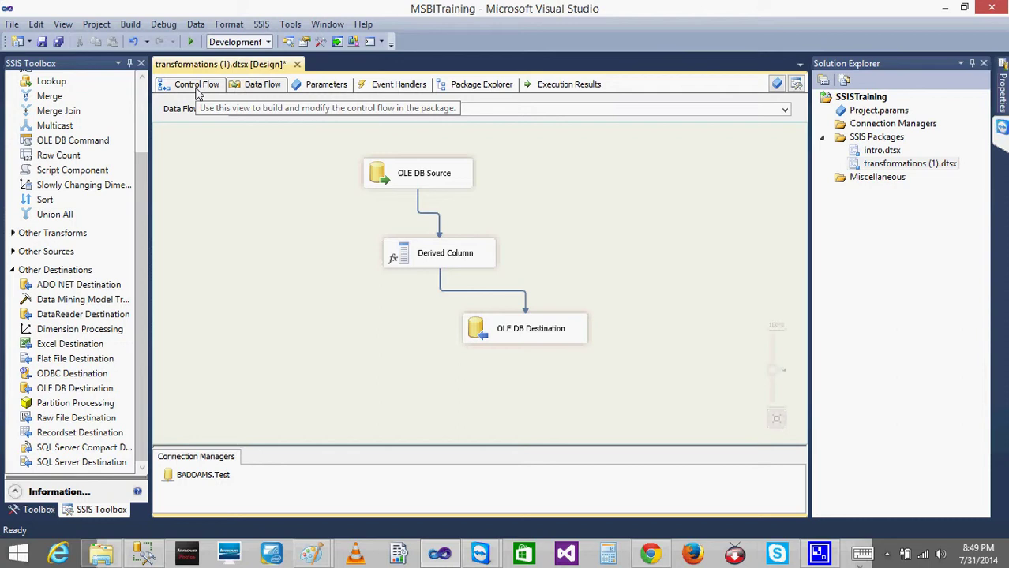
View the multi-transformation flow of Transformations once more, then open Transformations 1 to compare it with the single Derived Column flow
click(198, 90)
double_click(267, 155)
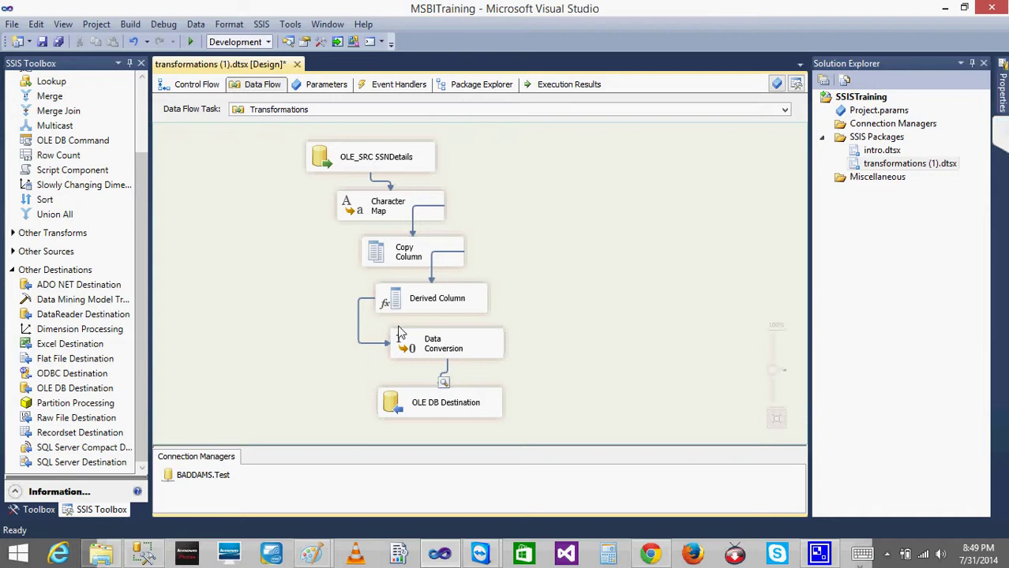
click(191, 85)
double_click(438, 155)
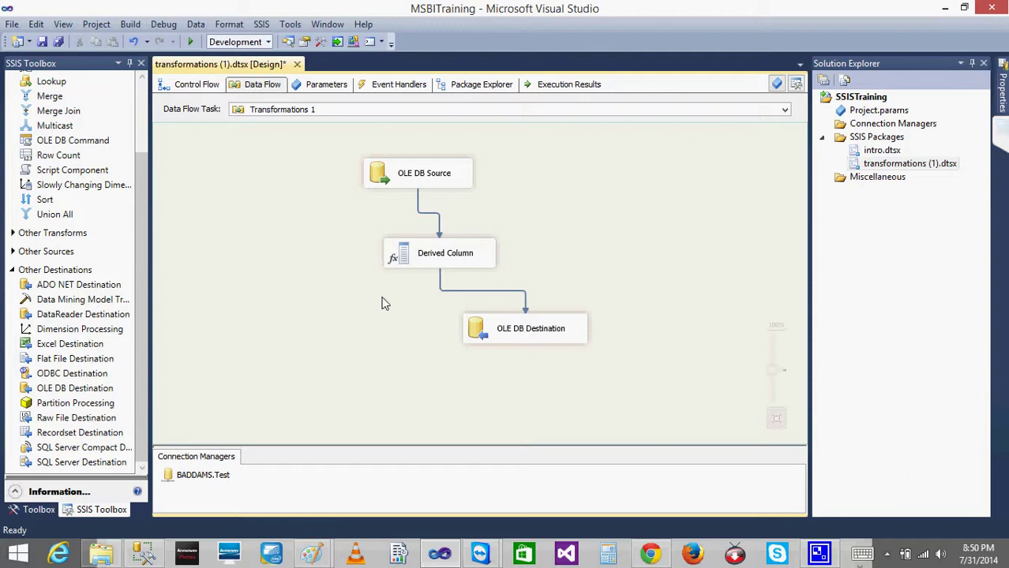
Expand the TeamViewer meeting panel and look further down its participants list
click(1001, 136)
click(963, 224)
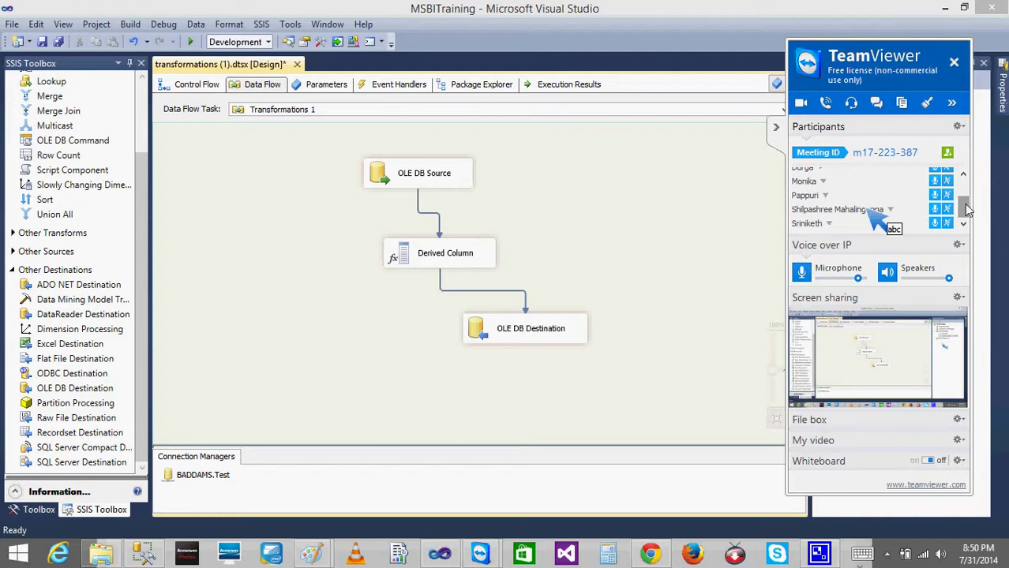
Return to the start of the participants list, collapse the TeamViewer panel, and open the Transformations data flow from the control flow
drag(968, 210, 967, 189)
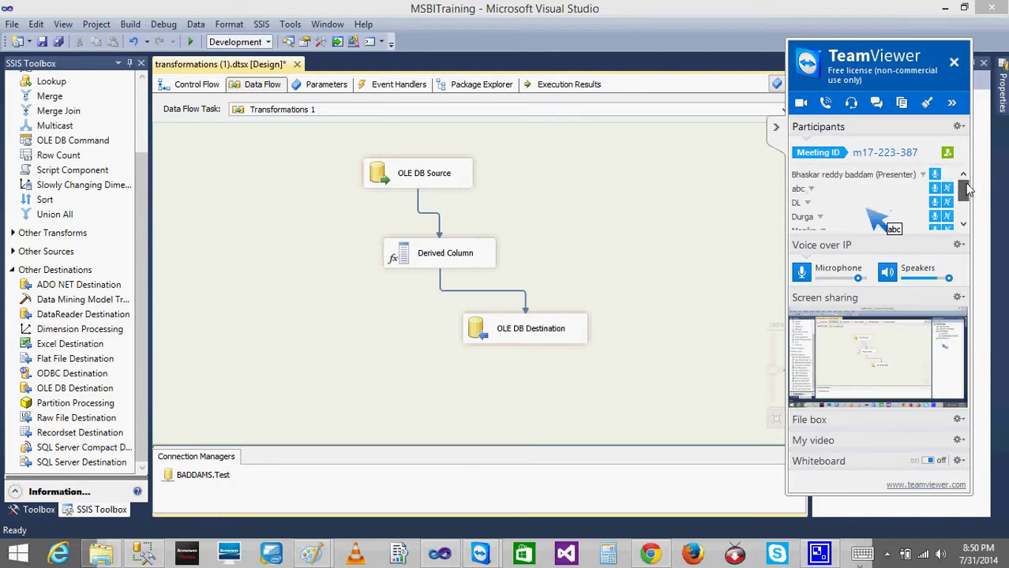
click(774, 131)
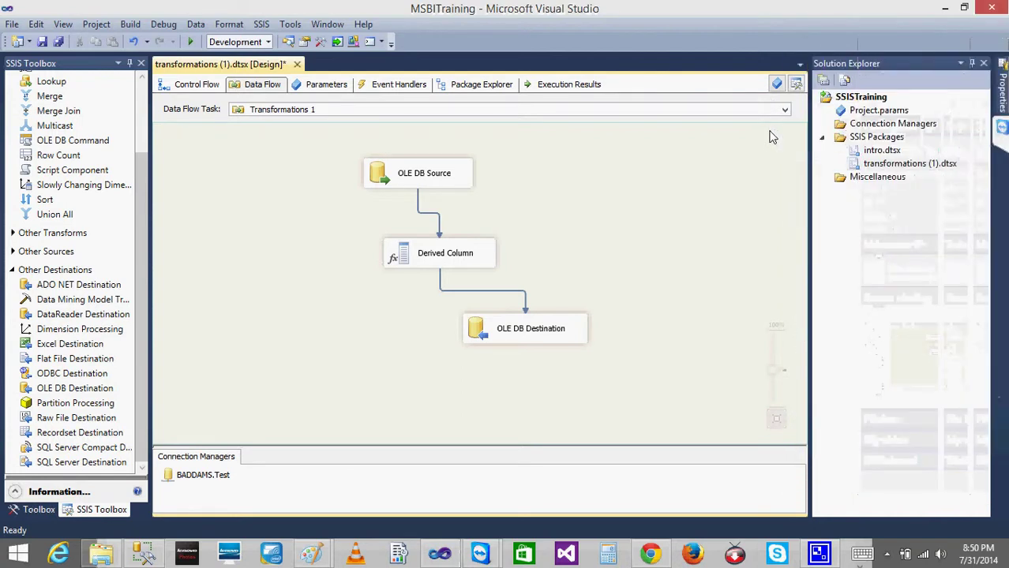
click(189, 84)
double_click(289, 154)
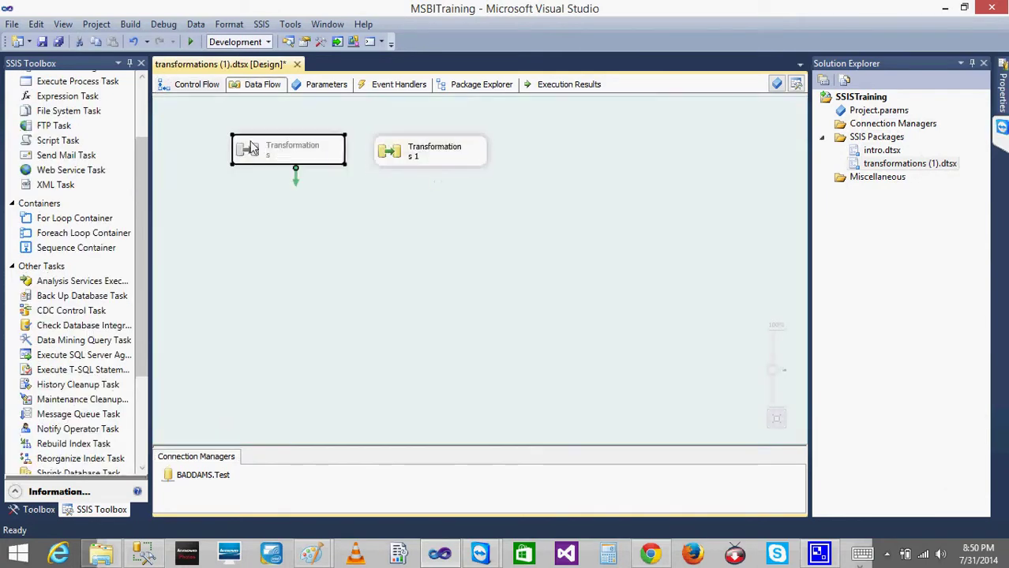
Open the Data Conversion editor in Transformations and examine the SSN row's input column choices, output alias and data type
double_click(416, 345)
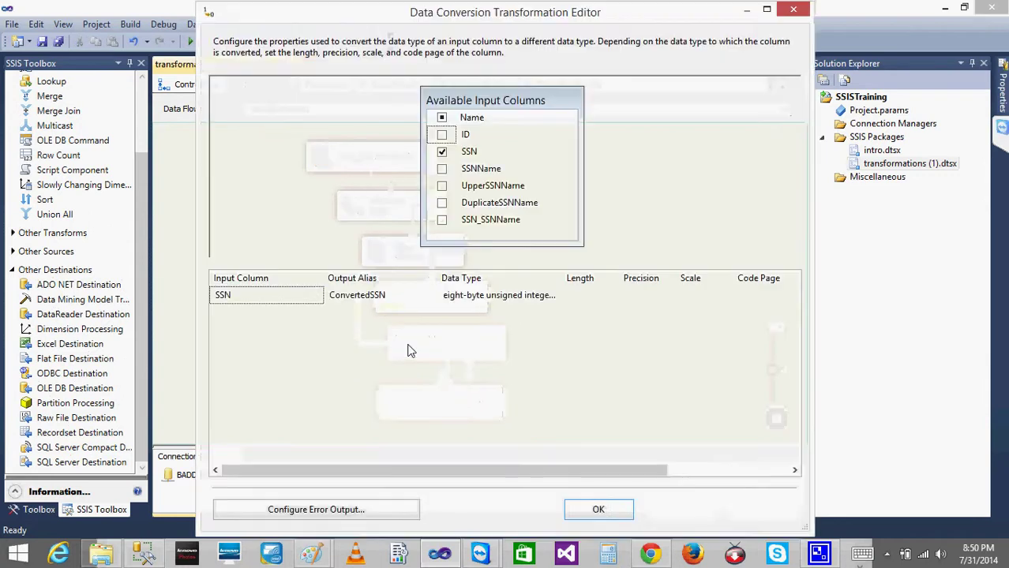
click(502, 298)
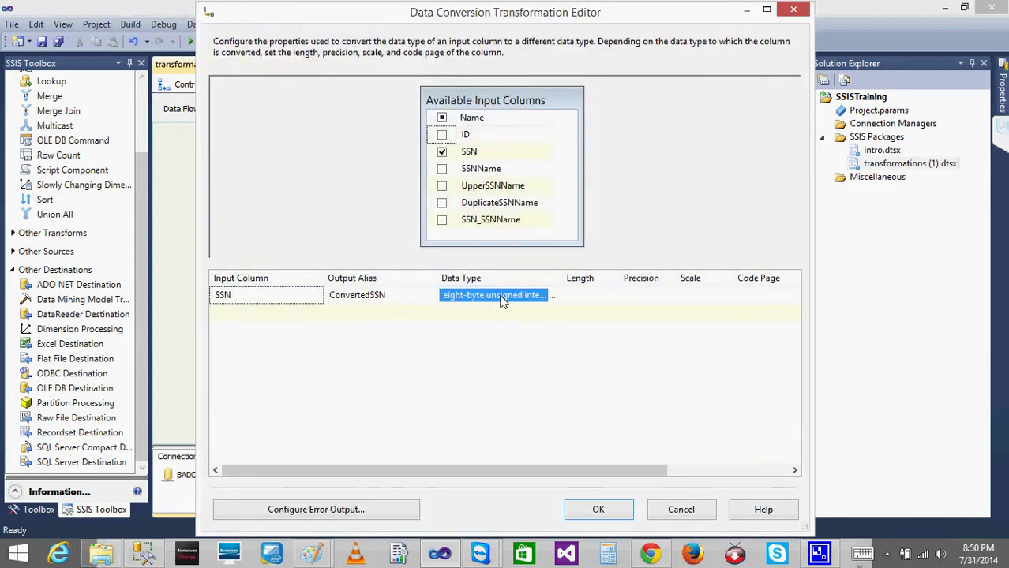
click(407, 301)
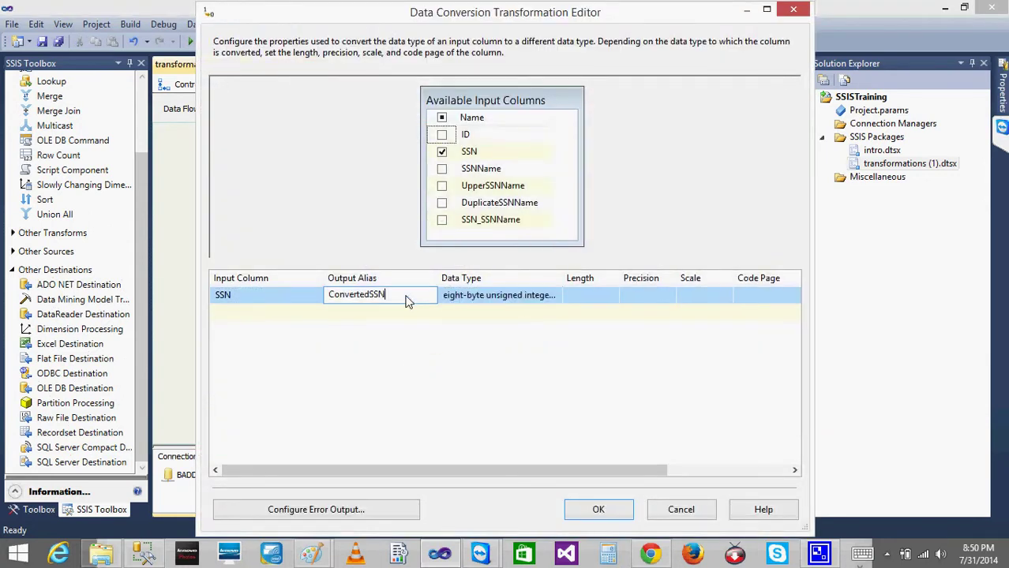
click(289, 300)
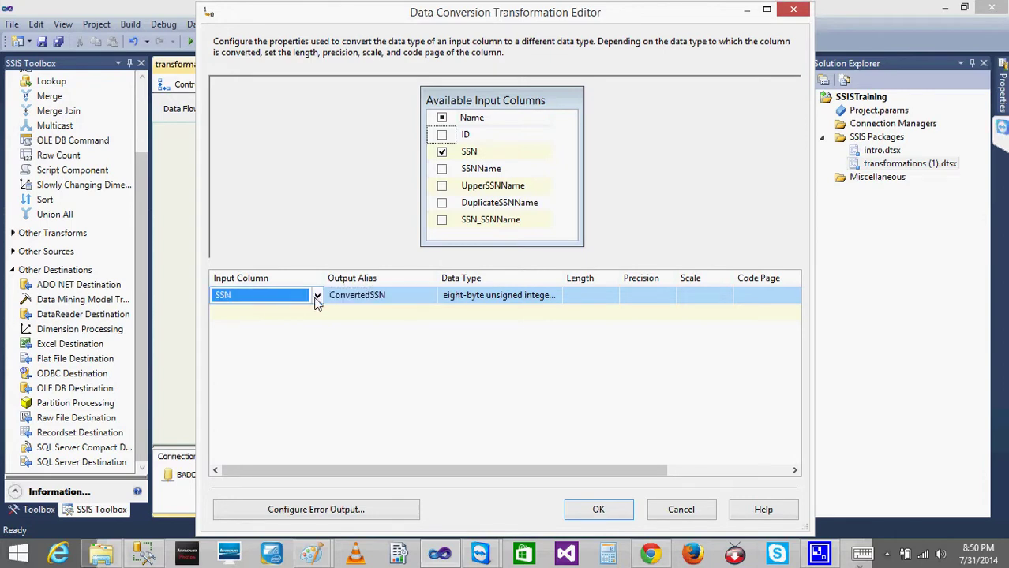
click(316, 296)
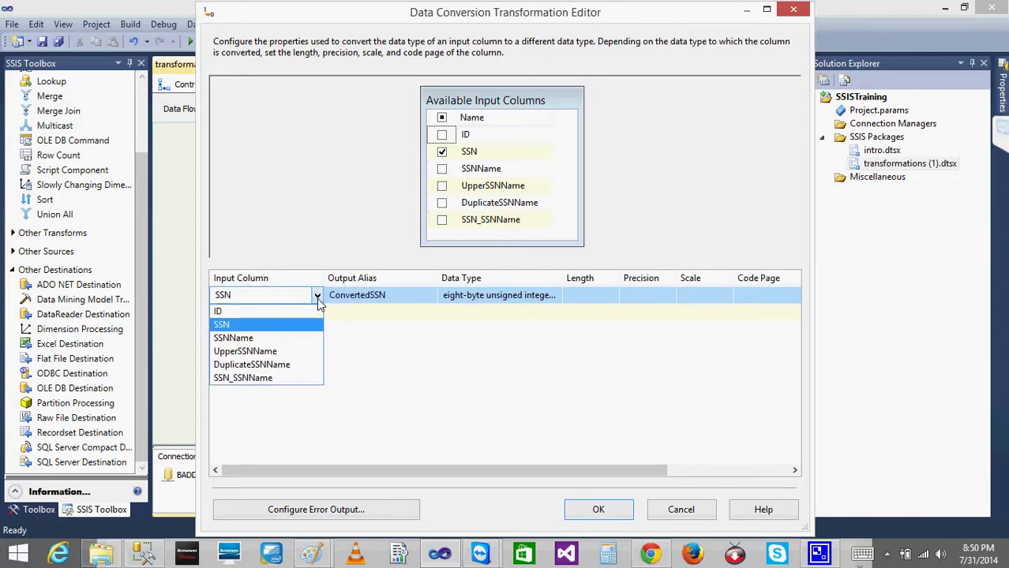
click(316, 298)
click(604, 299)
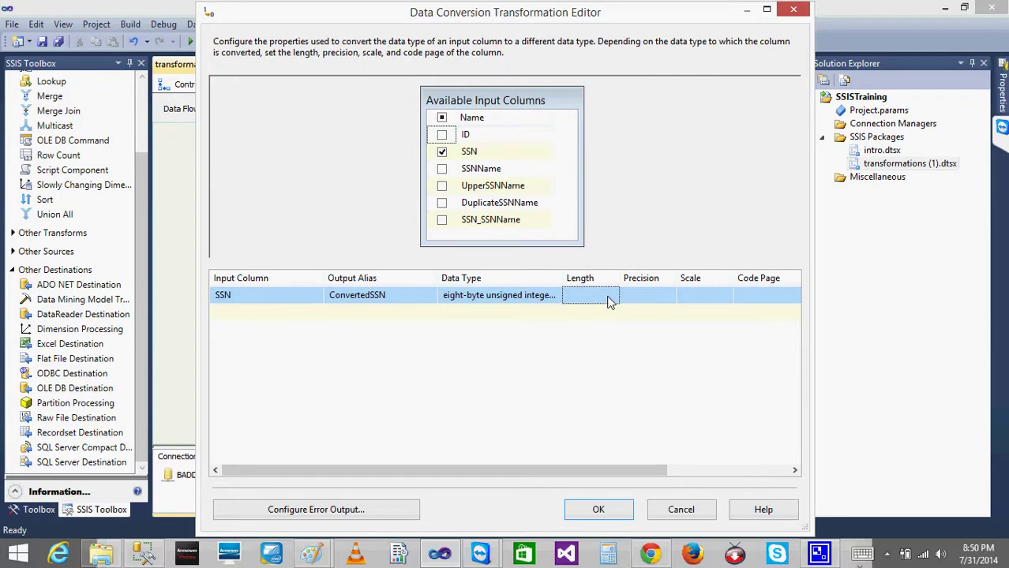
Look through the data types available for ConvertedSSN in the Data Conversion and cancel the editor
key(Tab)
key(Tab)
key(Tab)
click(537, 300)
click(556, 295)
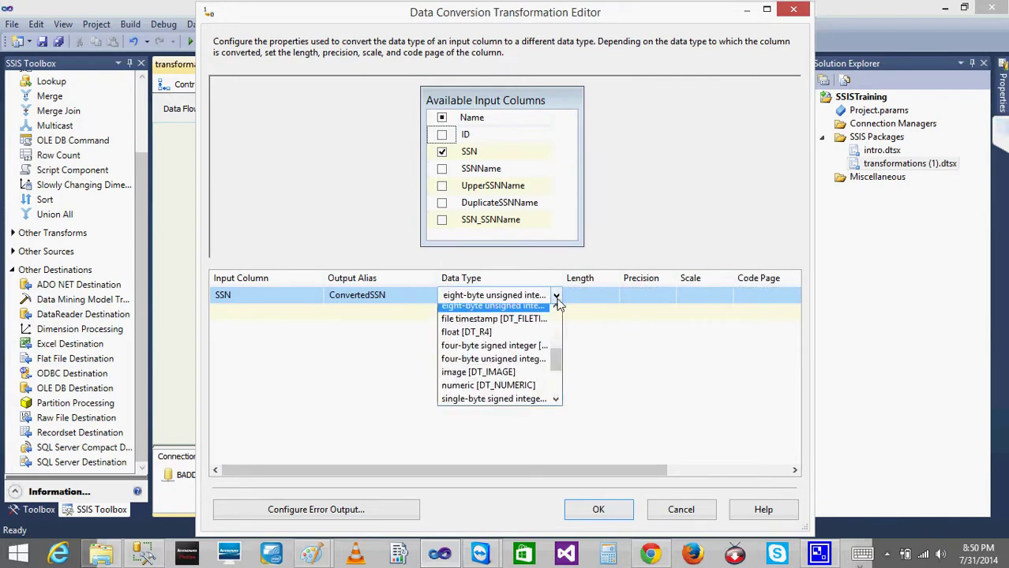
drag(558, 373, 557, 395)
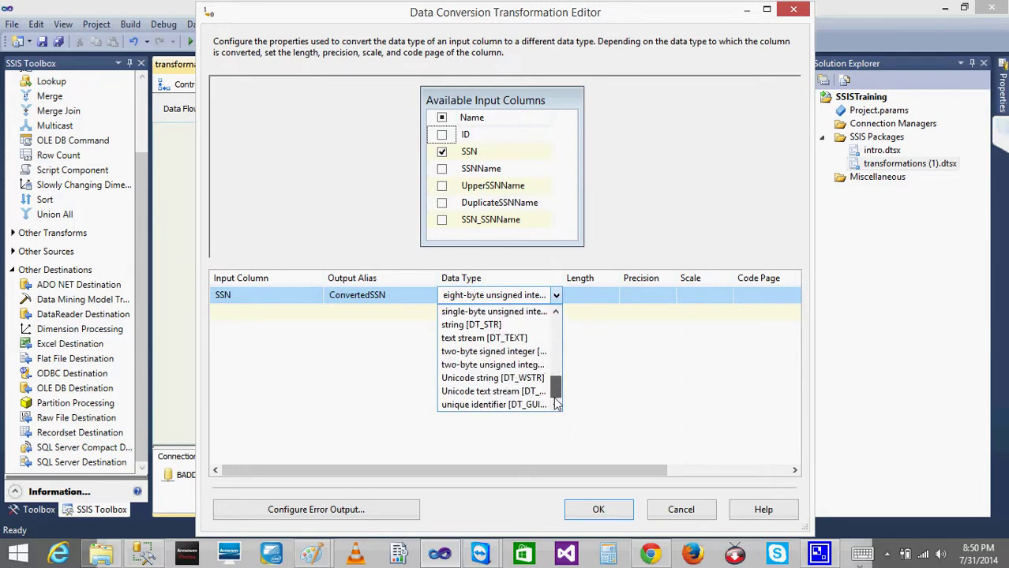
click(677, 511)
click(677, 510)
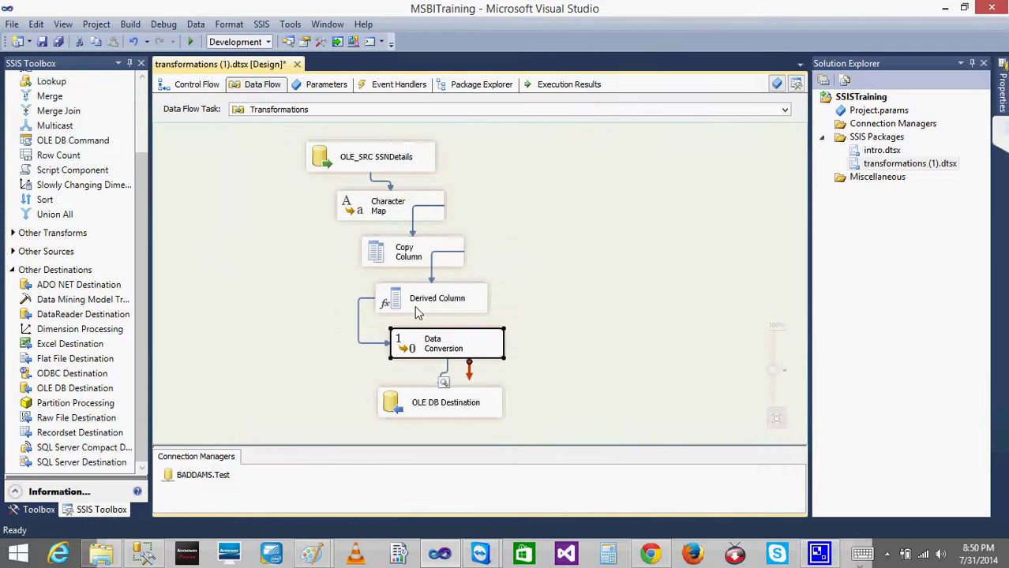
Open the Derived Column of Transformations 1, look at the available string functions, and cancel the editor
click(197, 87)
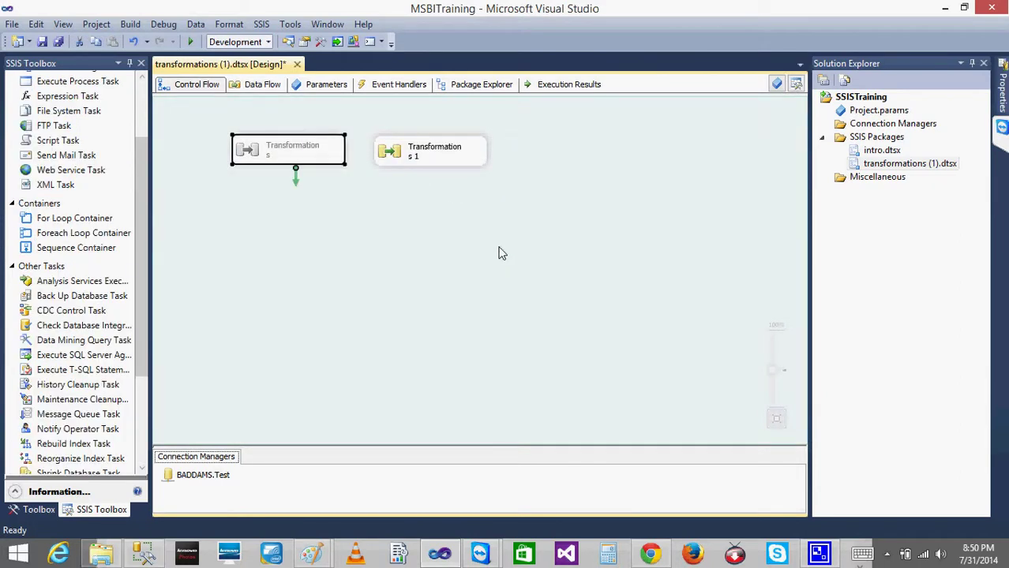
double_click(411, 158)
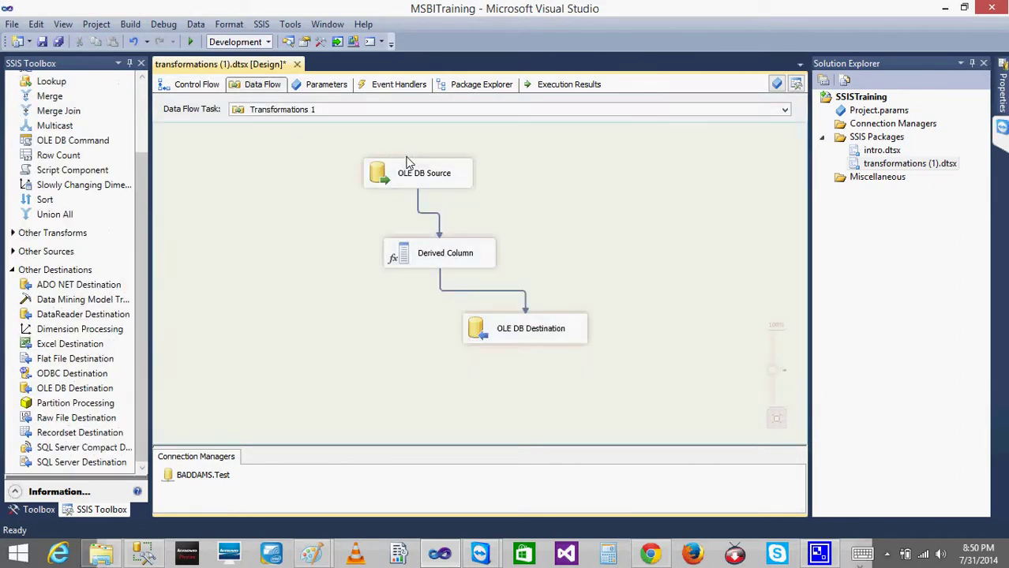
double_click(410, 264)
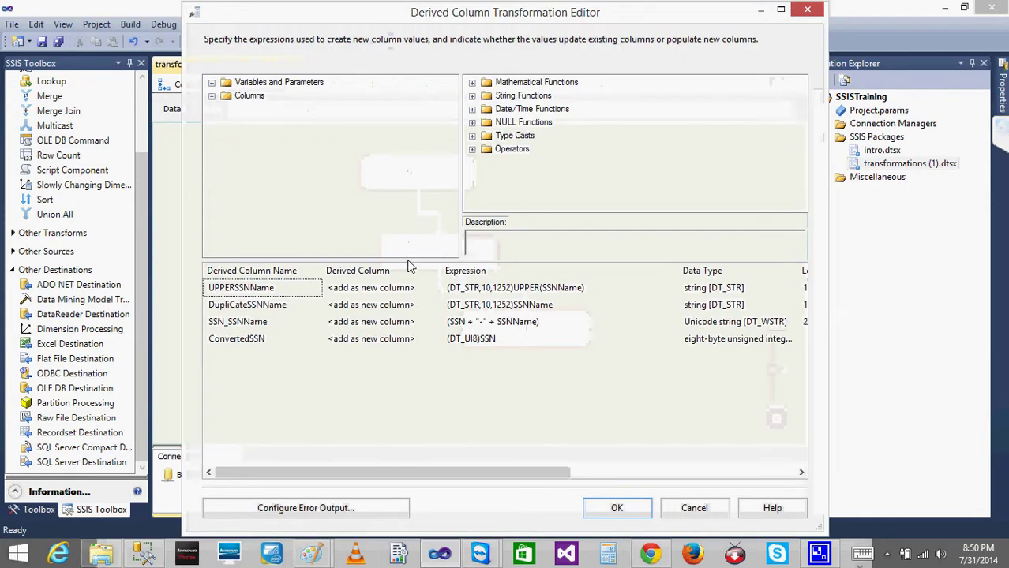
click(473, 97)
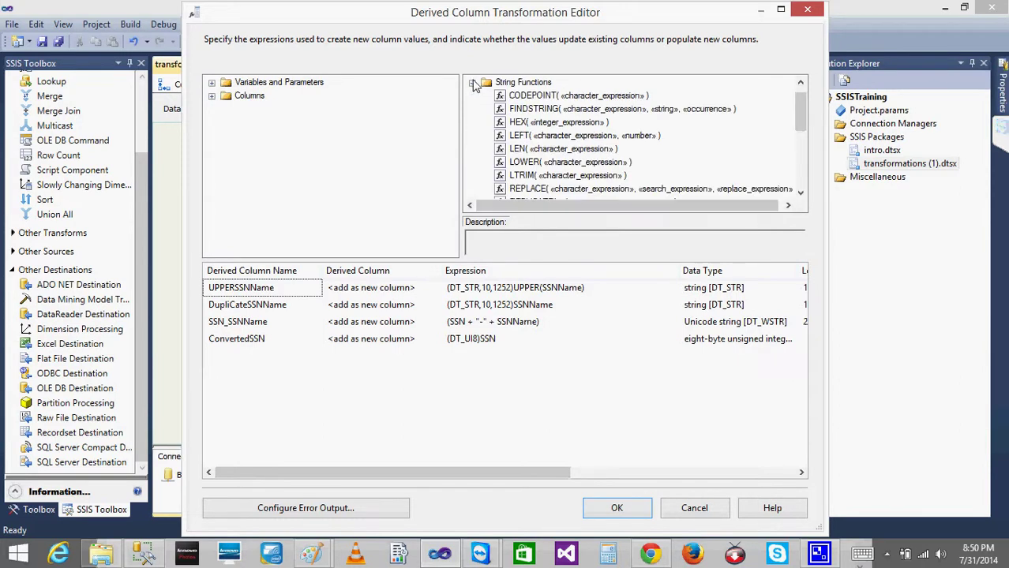
click(472, 83)
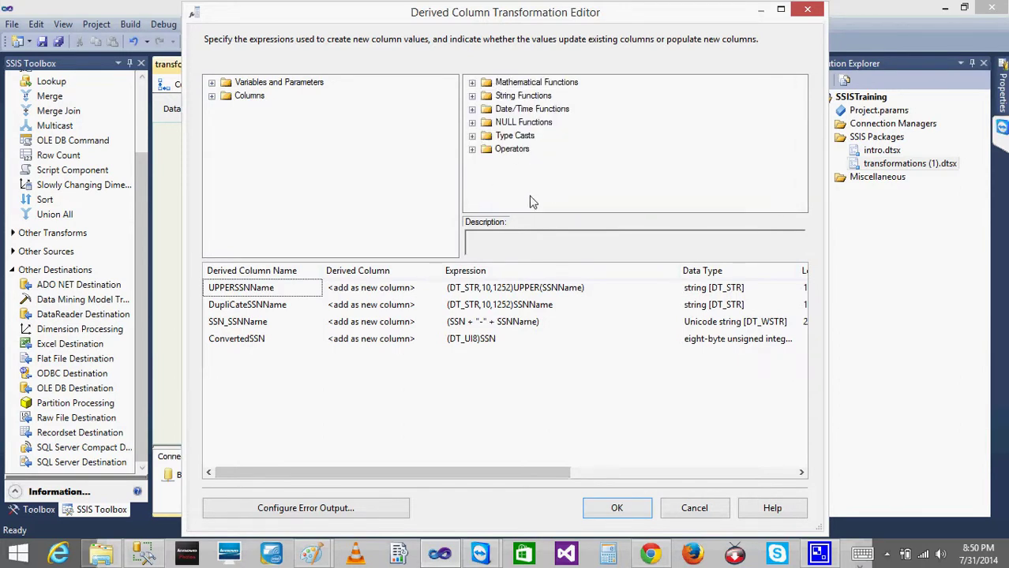
click(692, 509)
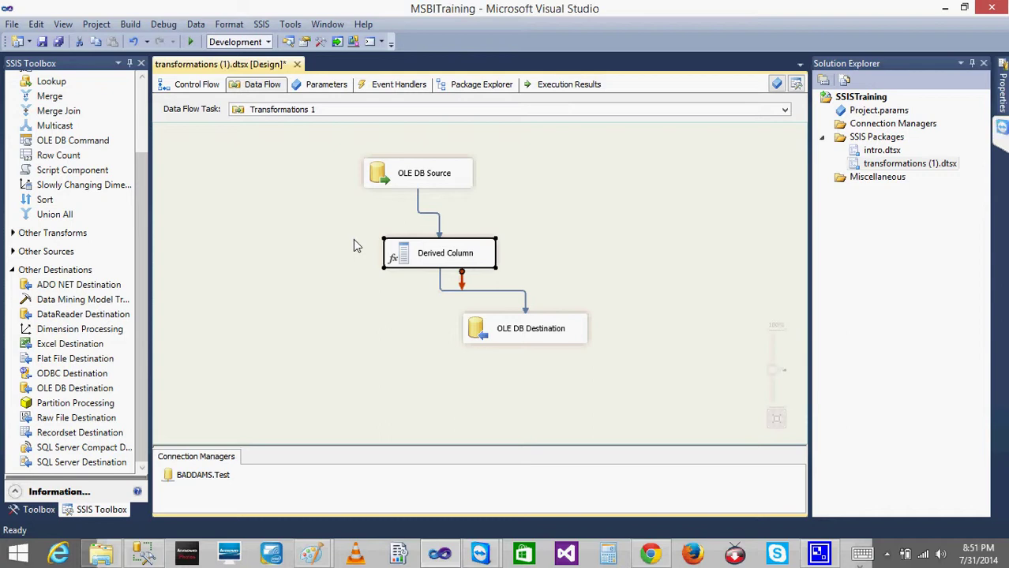
Expand the TeamViewer meeting panel, look through the participants list, and return to the Transformations 1 data flow
click(1003, 93)
click(1002, 132)
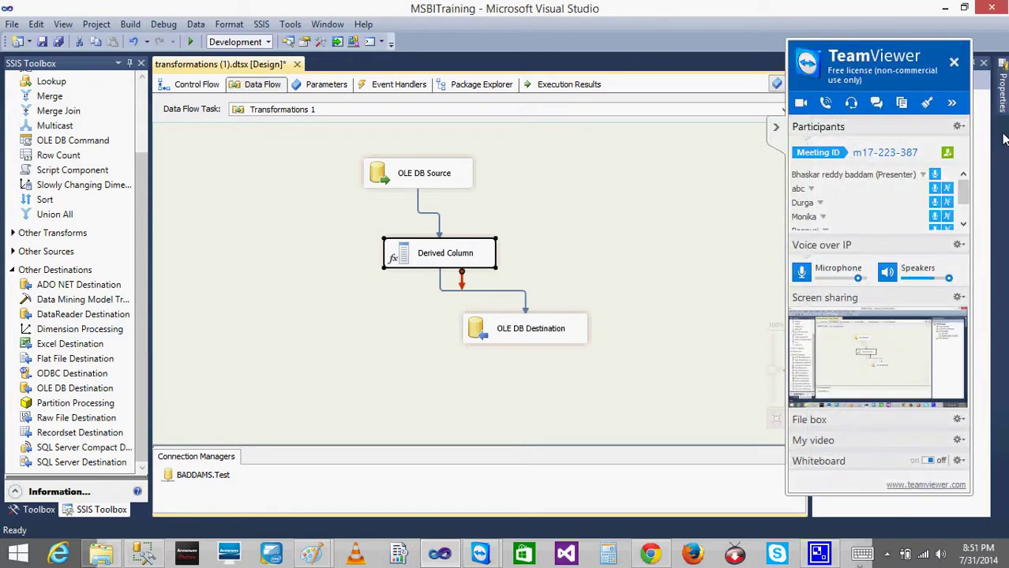
click(963, 225)
click(963, 225)
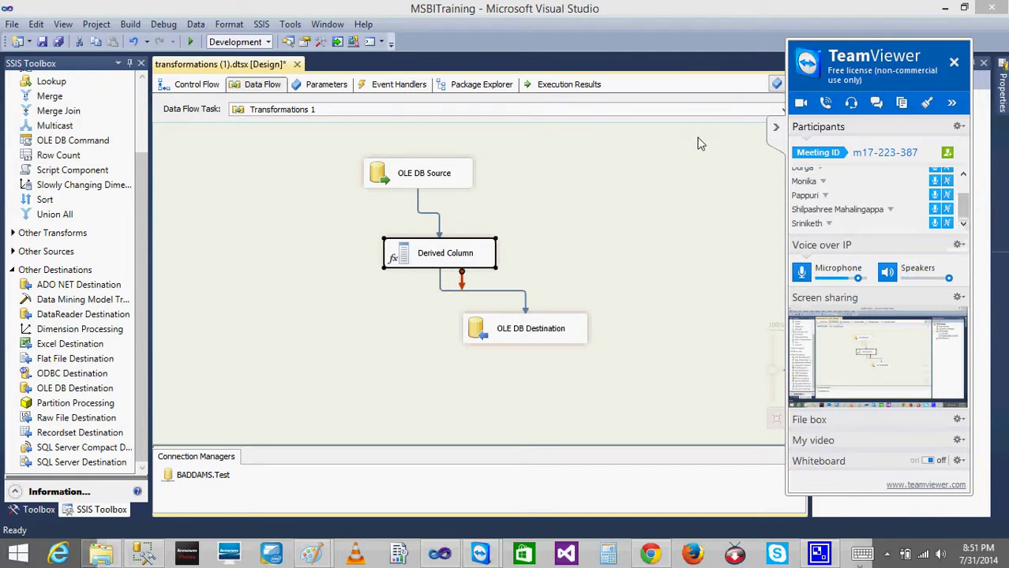
click(965, 176)
click(965, 175)
click(594, 145)
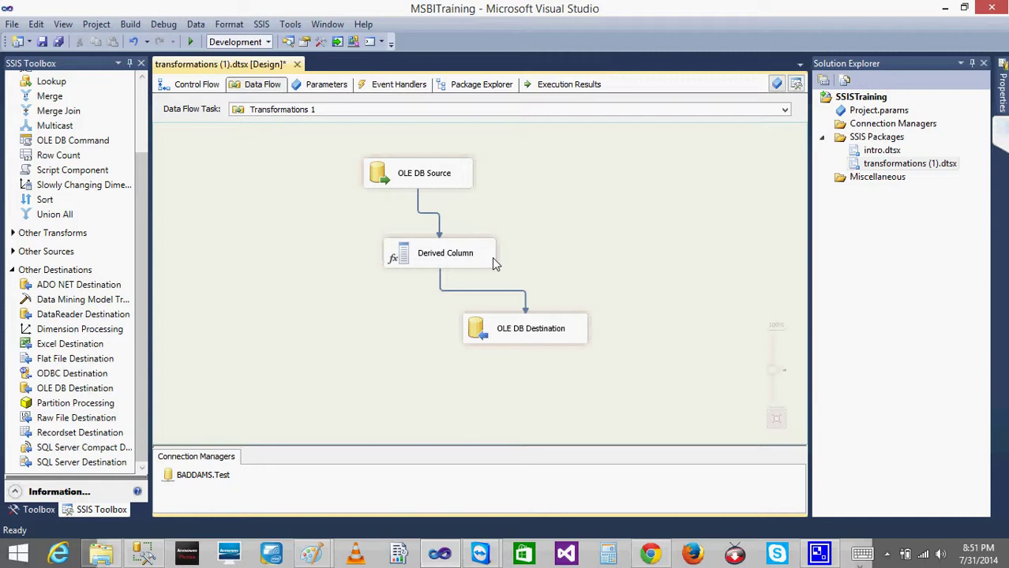
Compare the Derived Column expressions of Transformations 1 with the SSN data type in the Data Conversion of Transformations, cancelling both editors
double_click(436, 254)
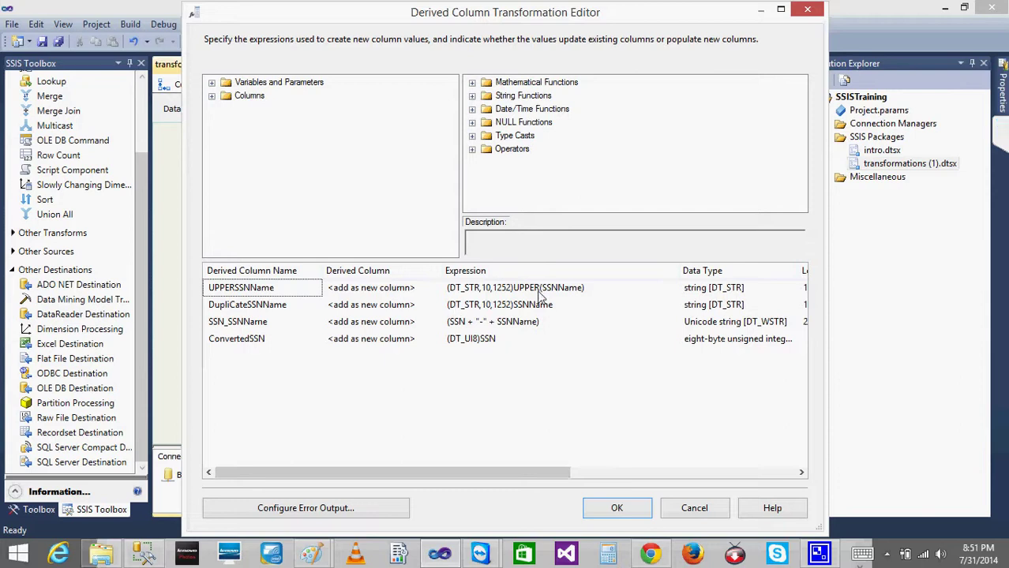
click(691, 515)
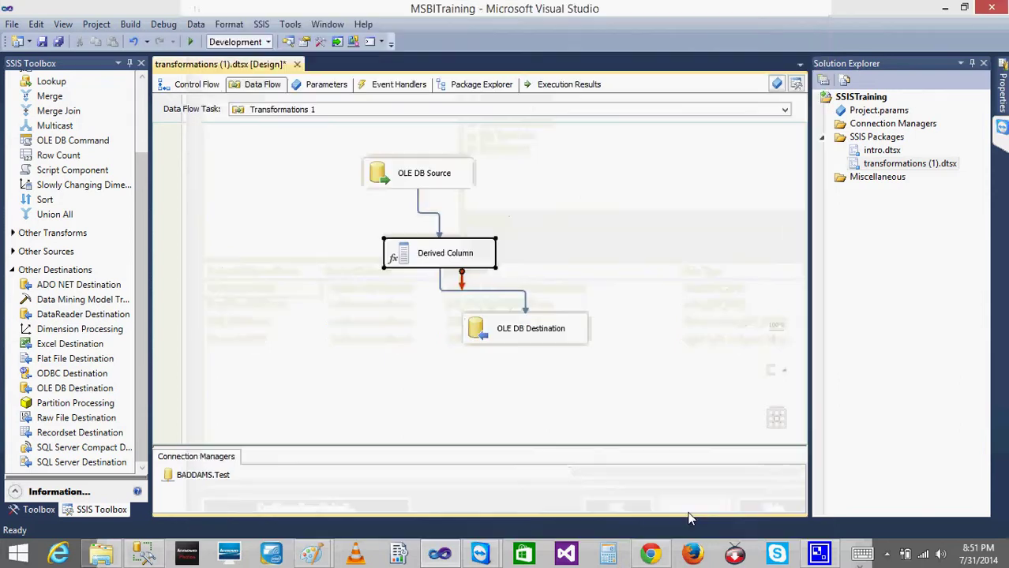
click(203, 89)
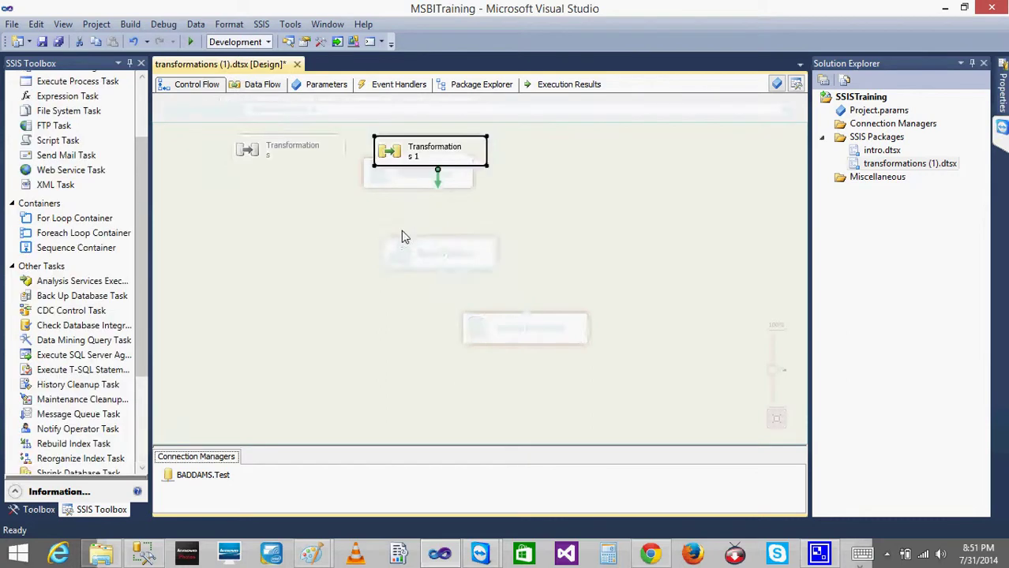
double_click(276, 150)
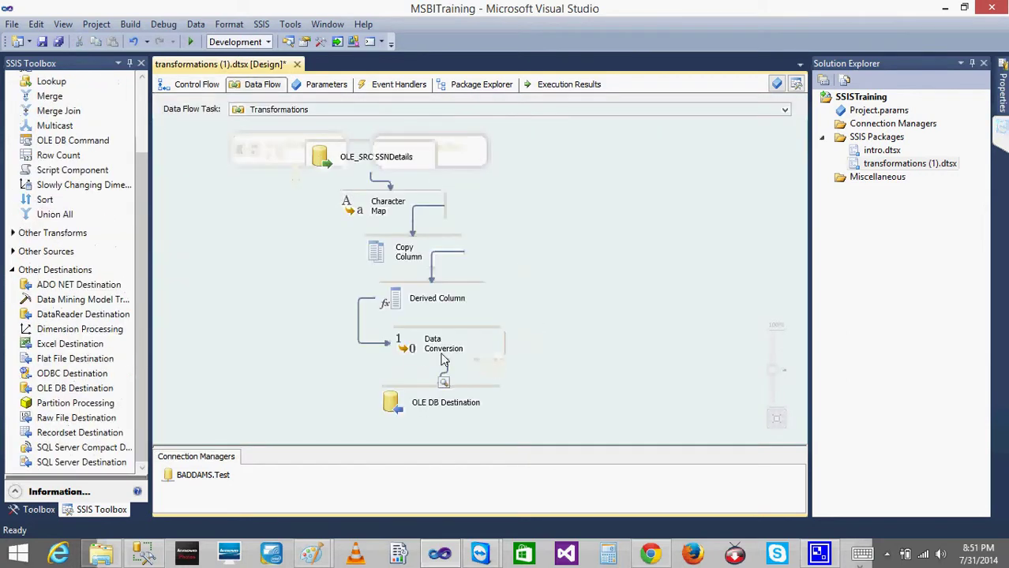
double_click(422, 347)
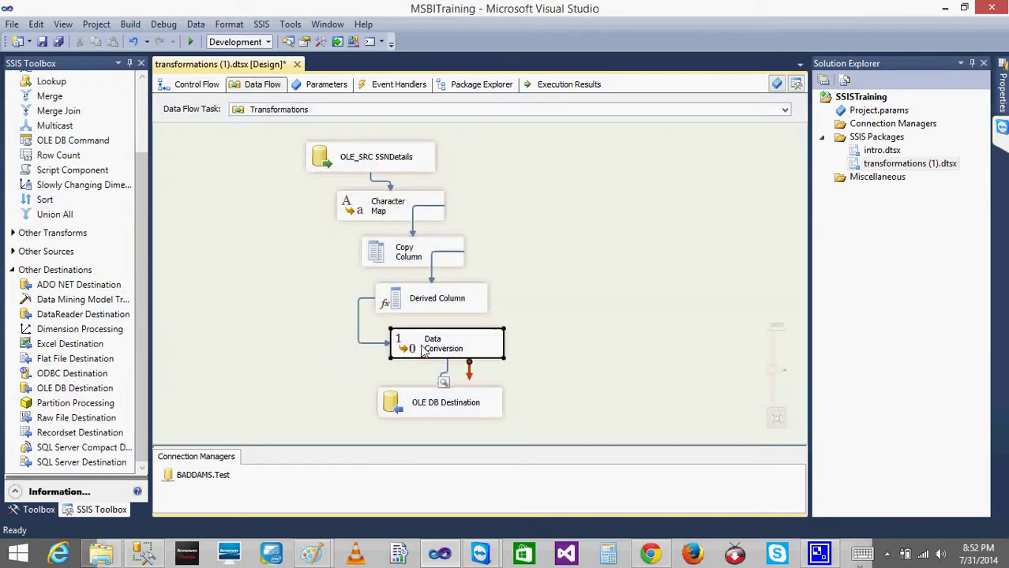
click(546, 304)
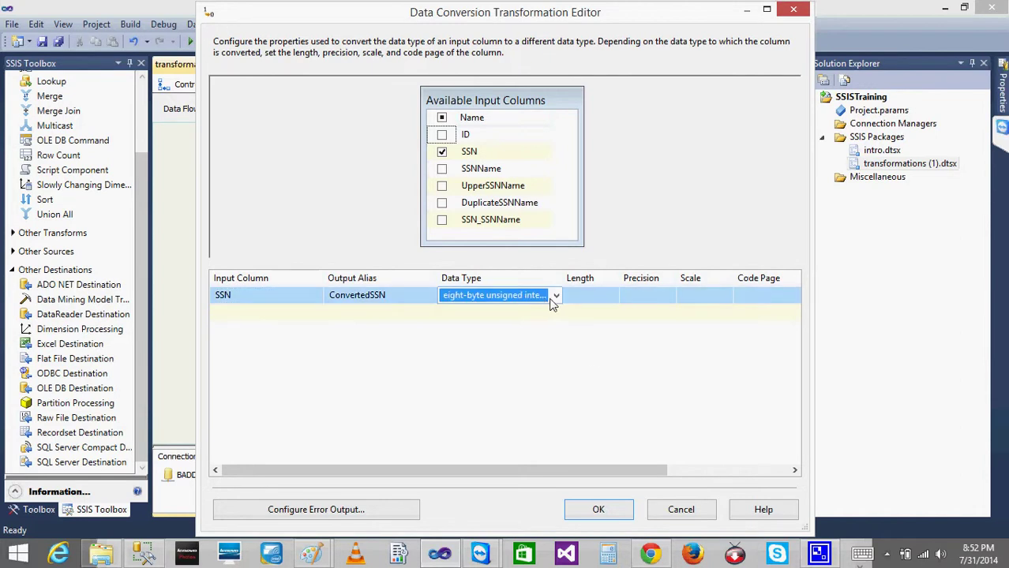
click(679, 511)
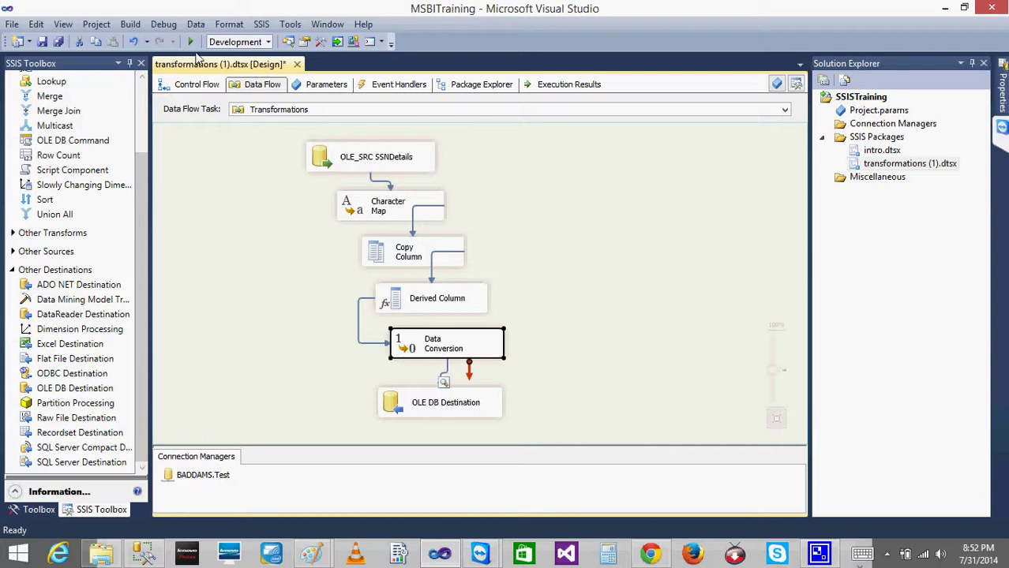
Reopen the Derived Column of Transformations 1, inspect the ConvertedSSN expression (DT_UI8)SSN, and cancel the editor
click(192, 84)
double_click(440, 159)
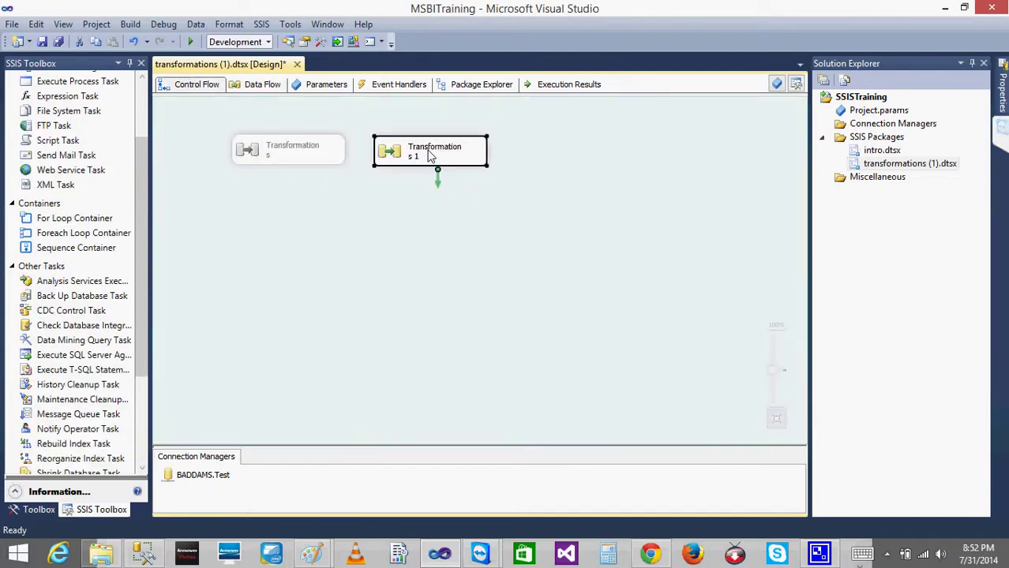
double_click(399, 254)
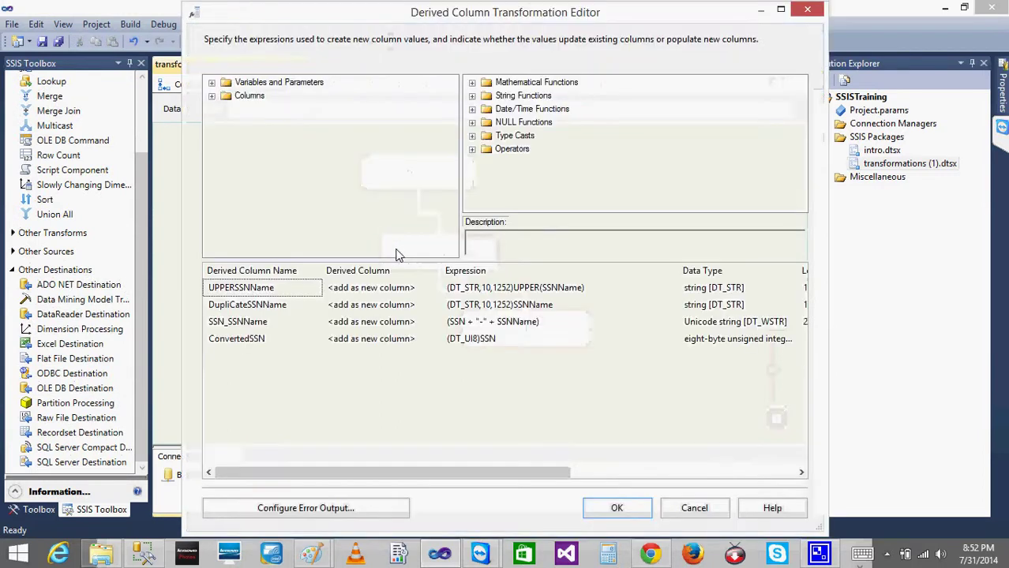
click(476, 345)
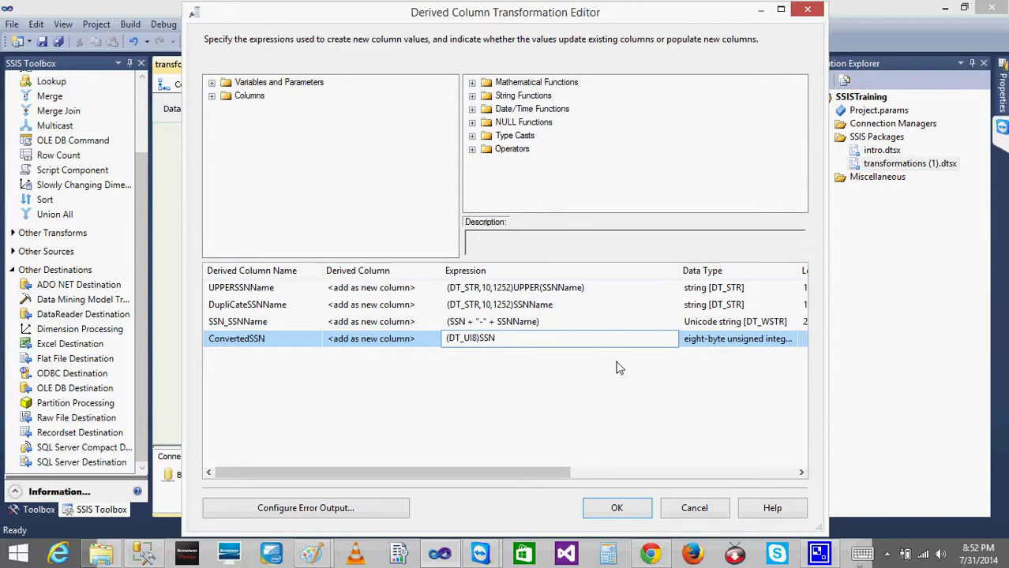
click(679, 511)
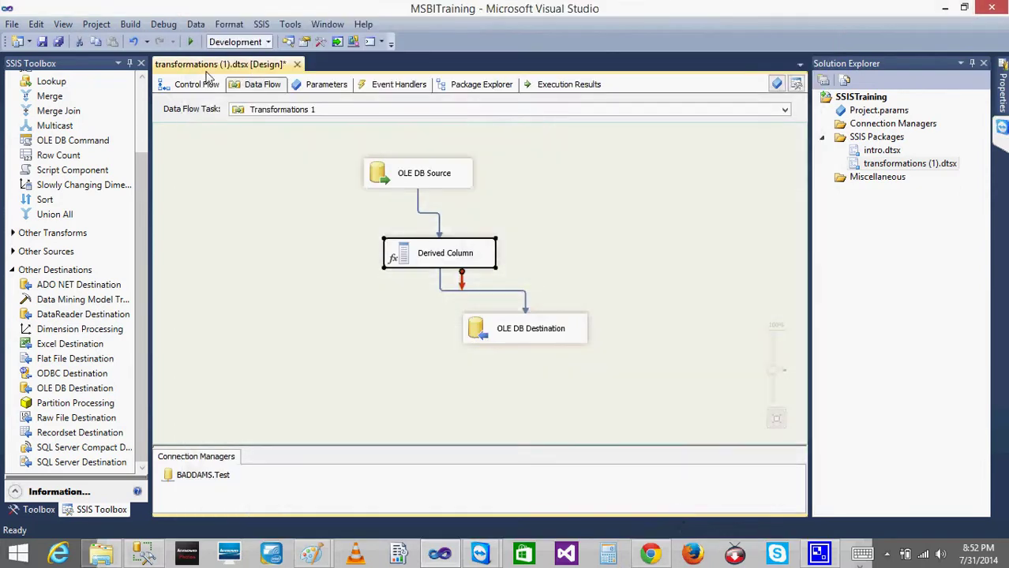
Check the SSN data type in the Data Conversion of Transformations, cancel the editor, and return to the Transformations 1 data flow
click(197, 85)
double_click(268, 158)
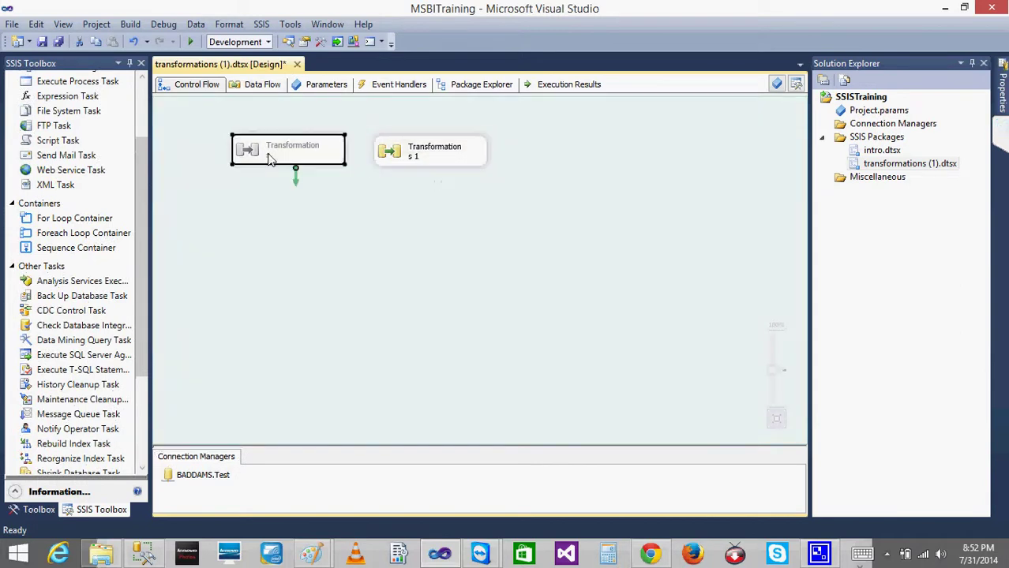
double_click(434, 340)
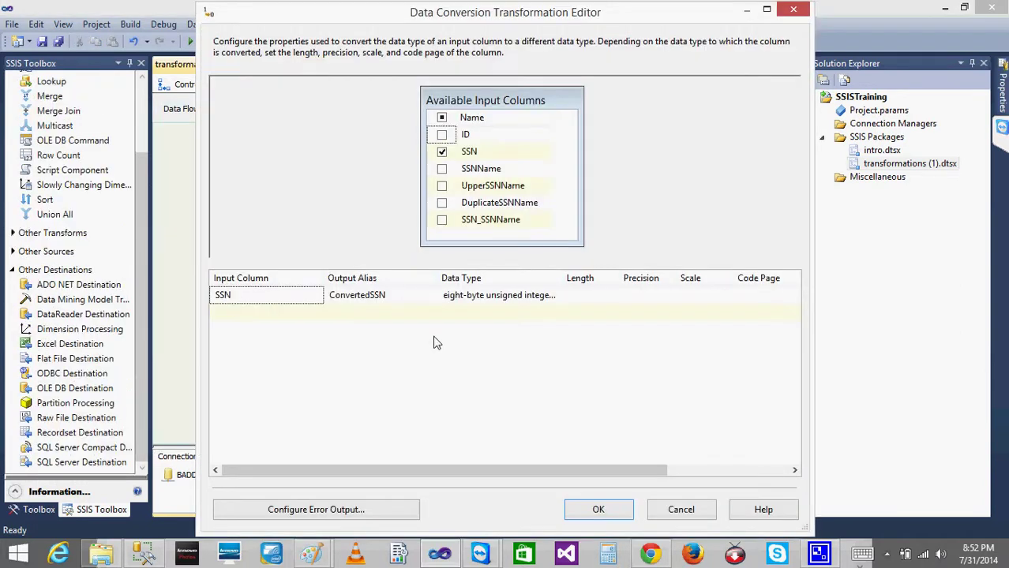
click(530, 298)
click(533, 336)
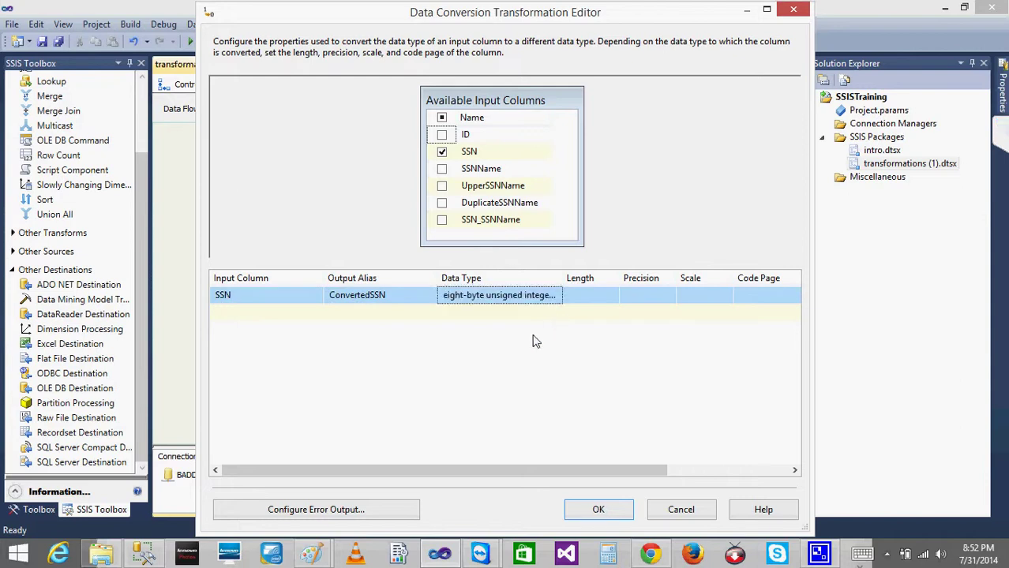
click(680, 510)
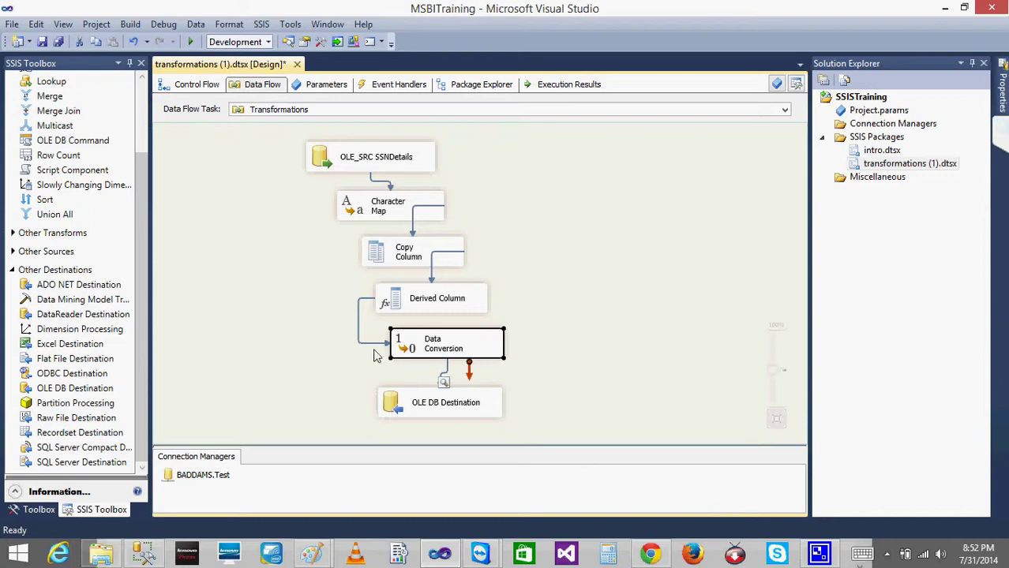
click(198, 85)
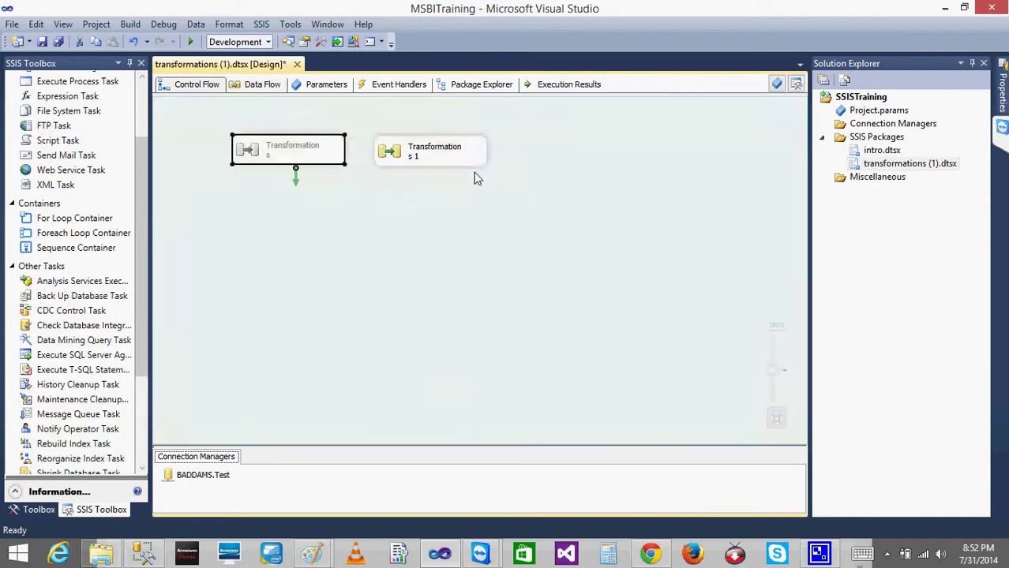
double_click(409, 155)
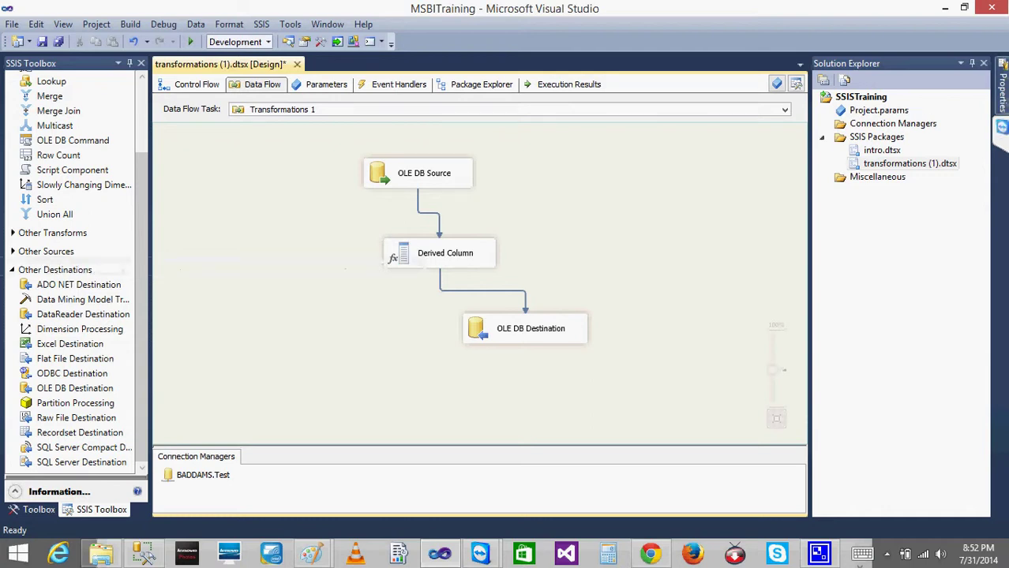
Expand the TeamViewer meeting panel, look through the participants list, and collapse the panel again
click(1002, 86)
click(1003, 129)
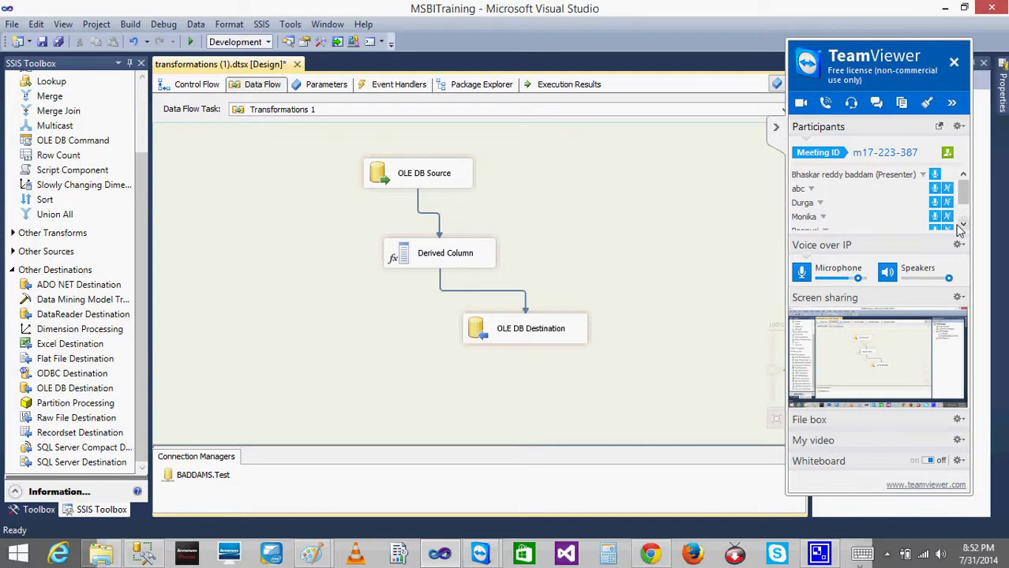
scroll(958, 227, down, 3)
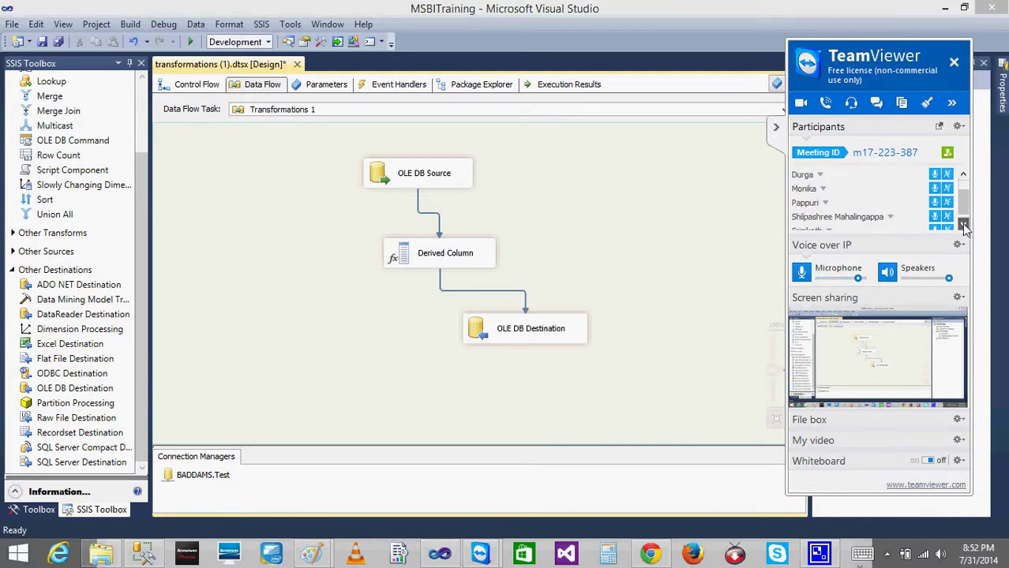
click(779, 133)
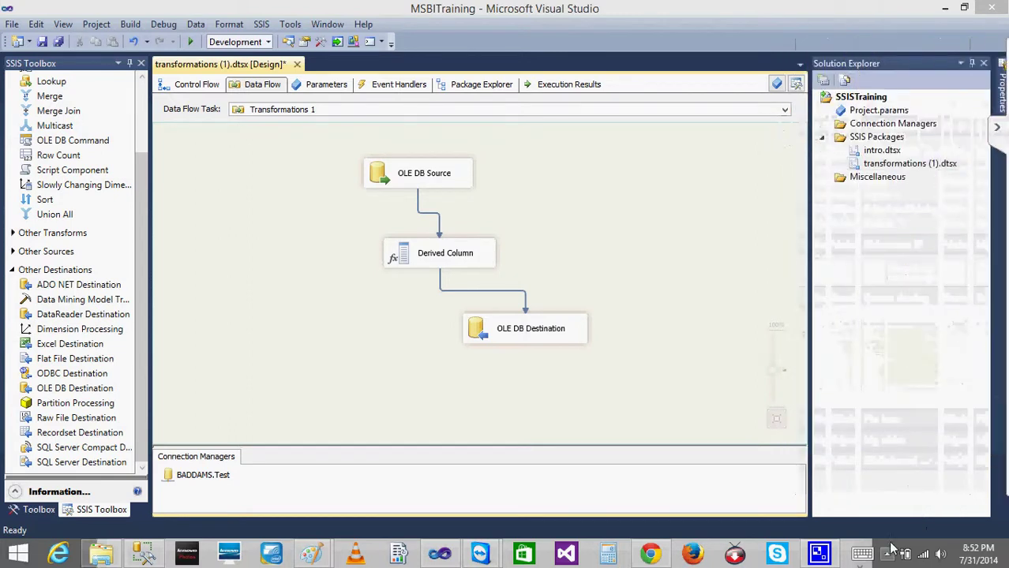
click(887, 555)
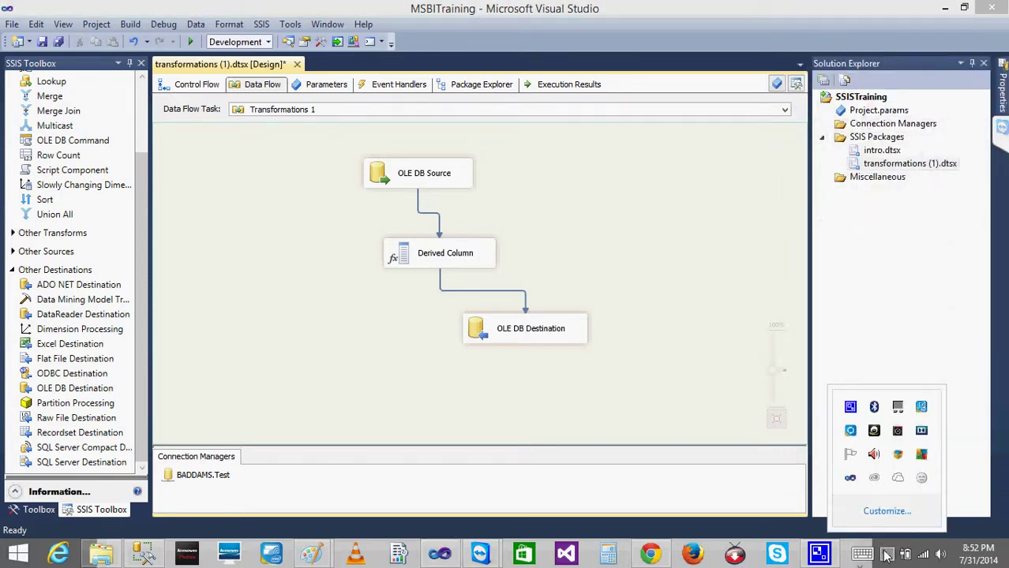
right_click(851, 408)
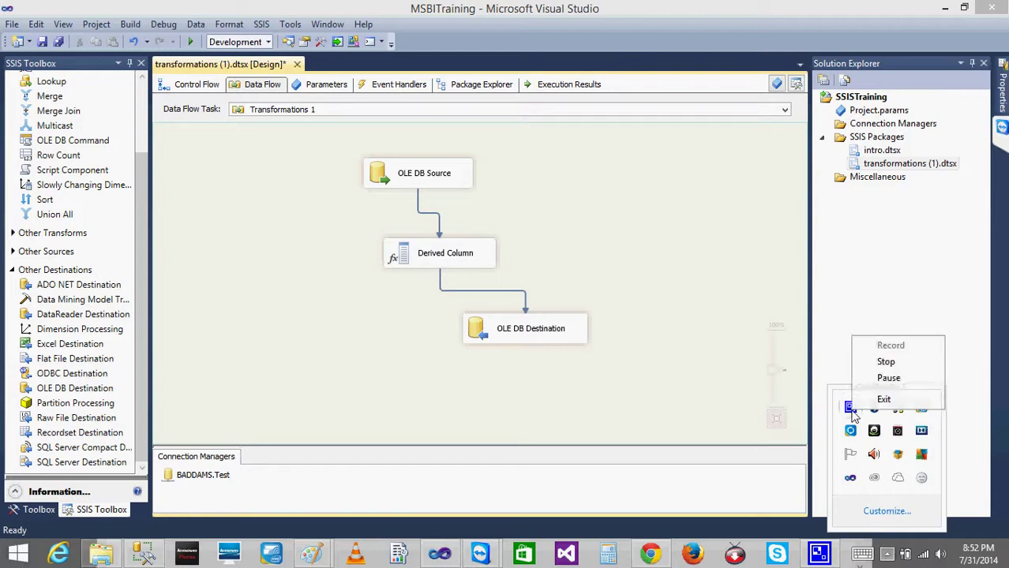